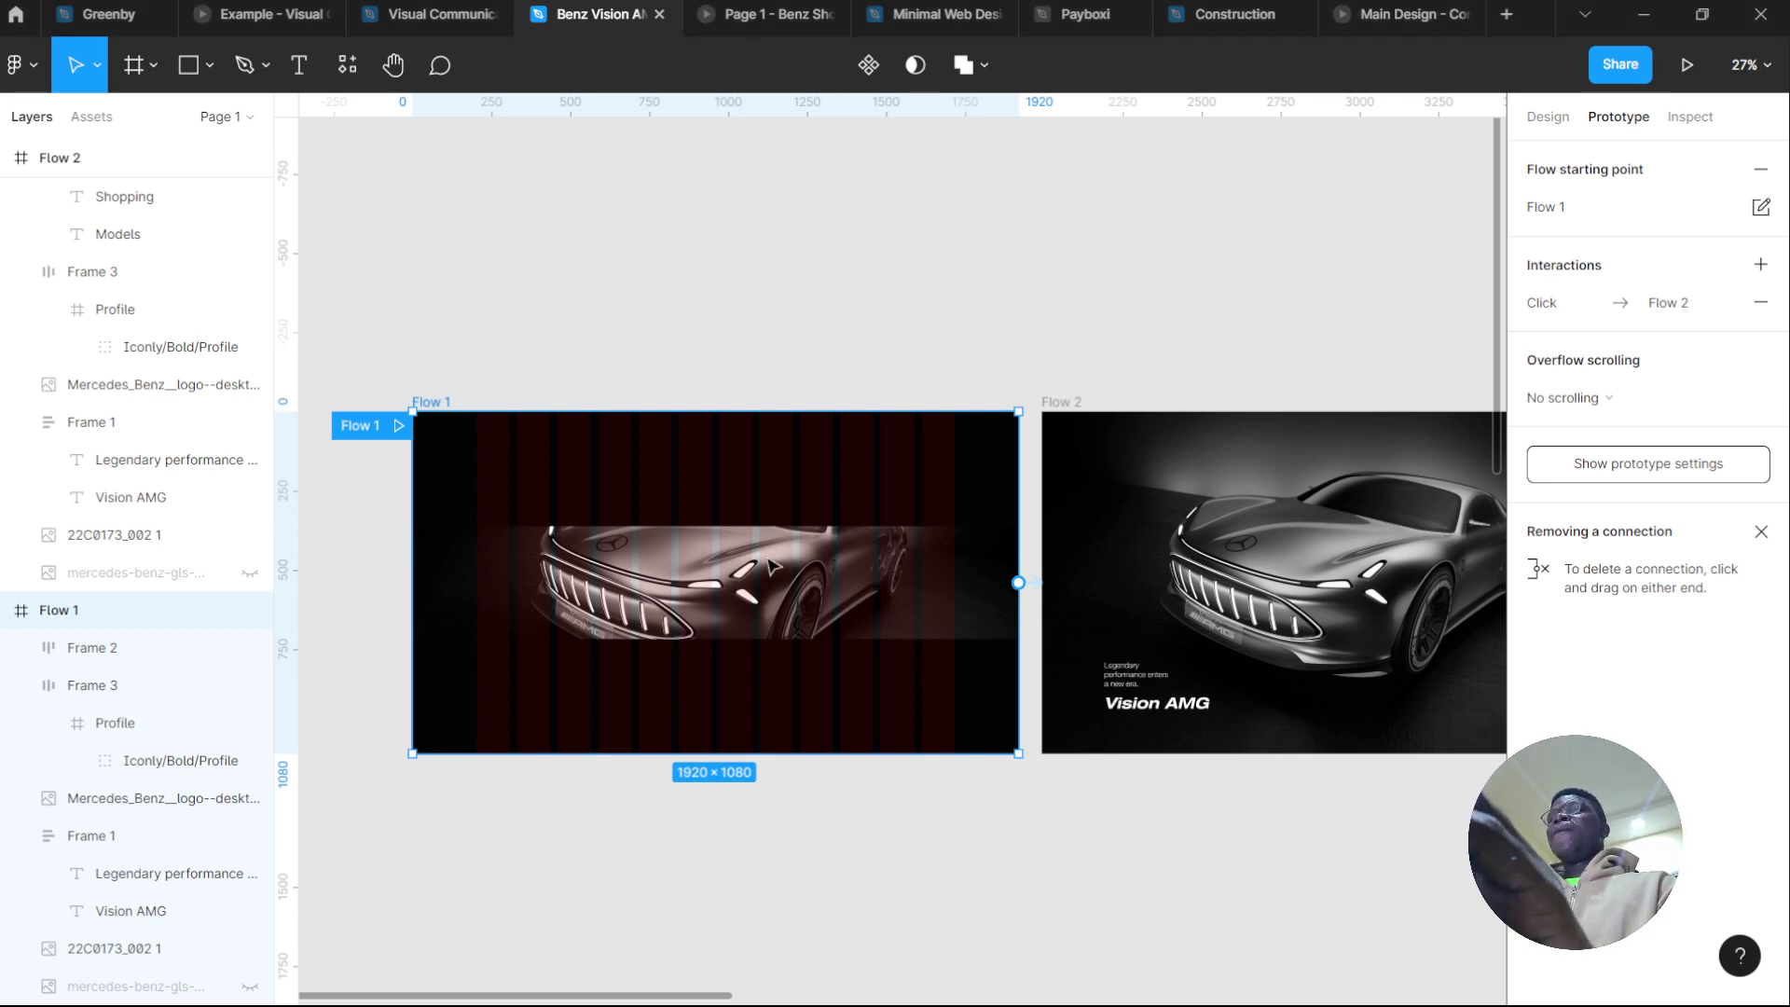
Delete the Flow 5 frame beside Flow 4 on the canvas
click(819, 359)
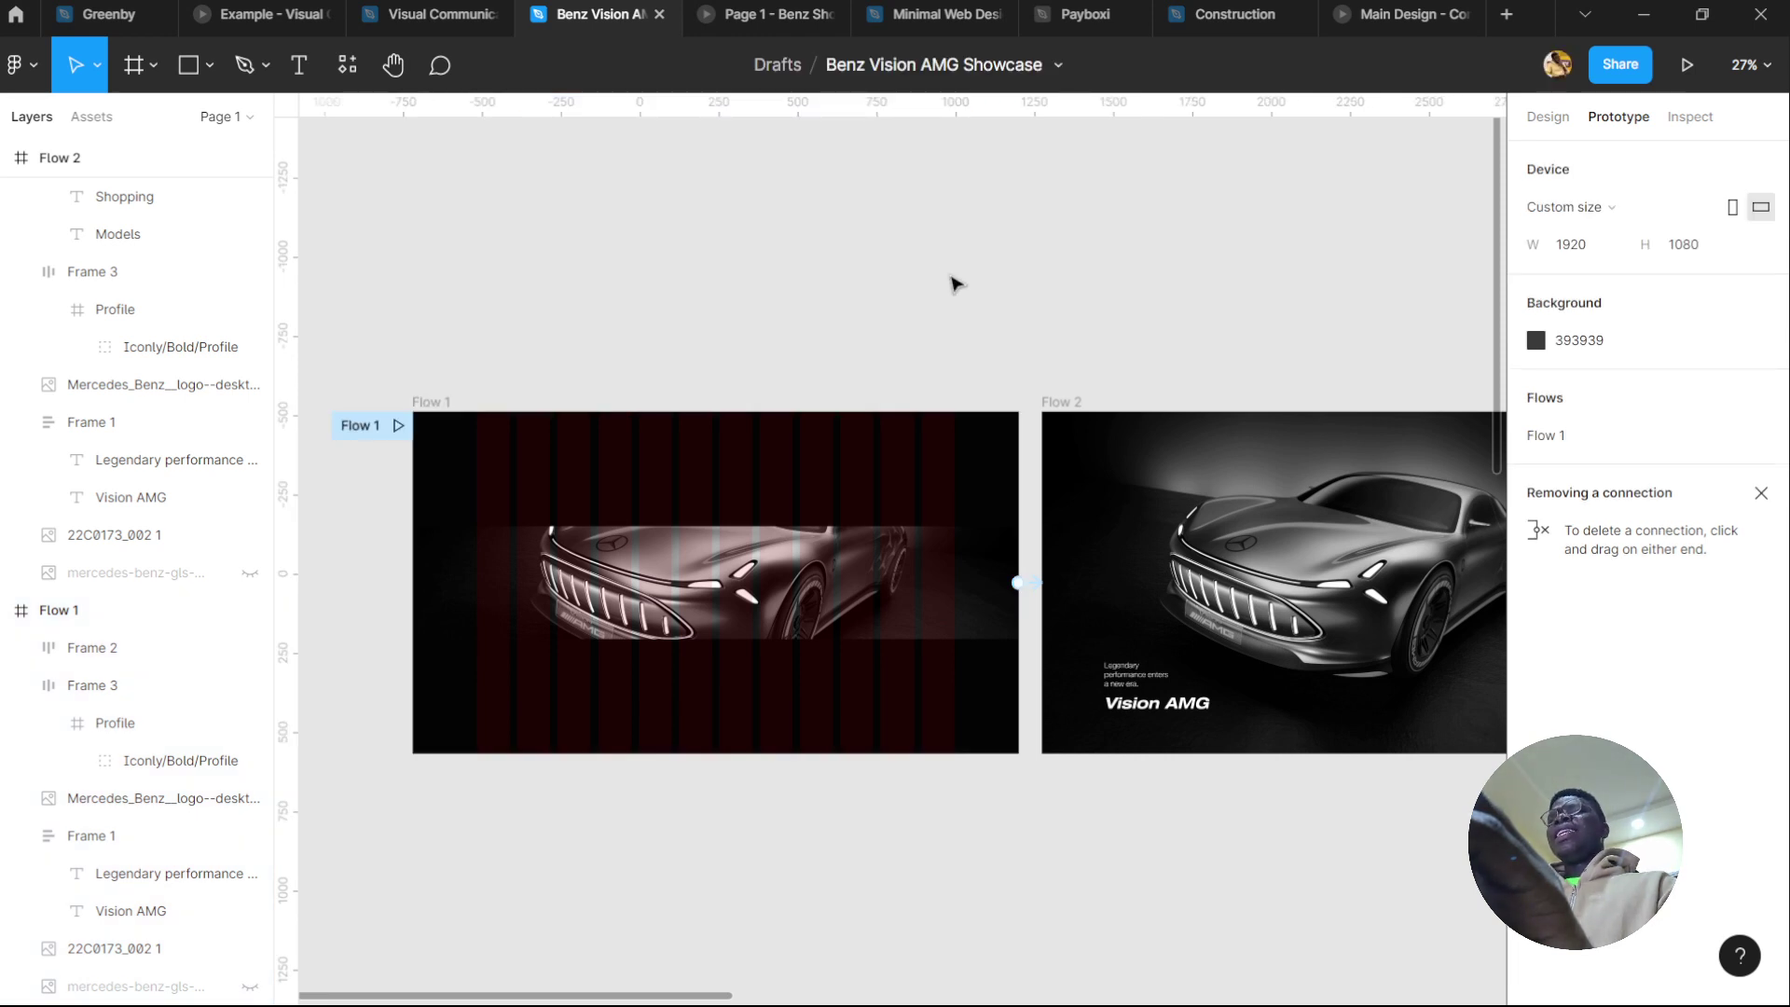
scroll(951, 280, down, 5)
scroll(836, 404, up, 5)
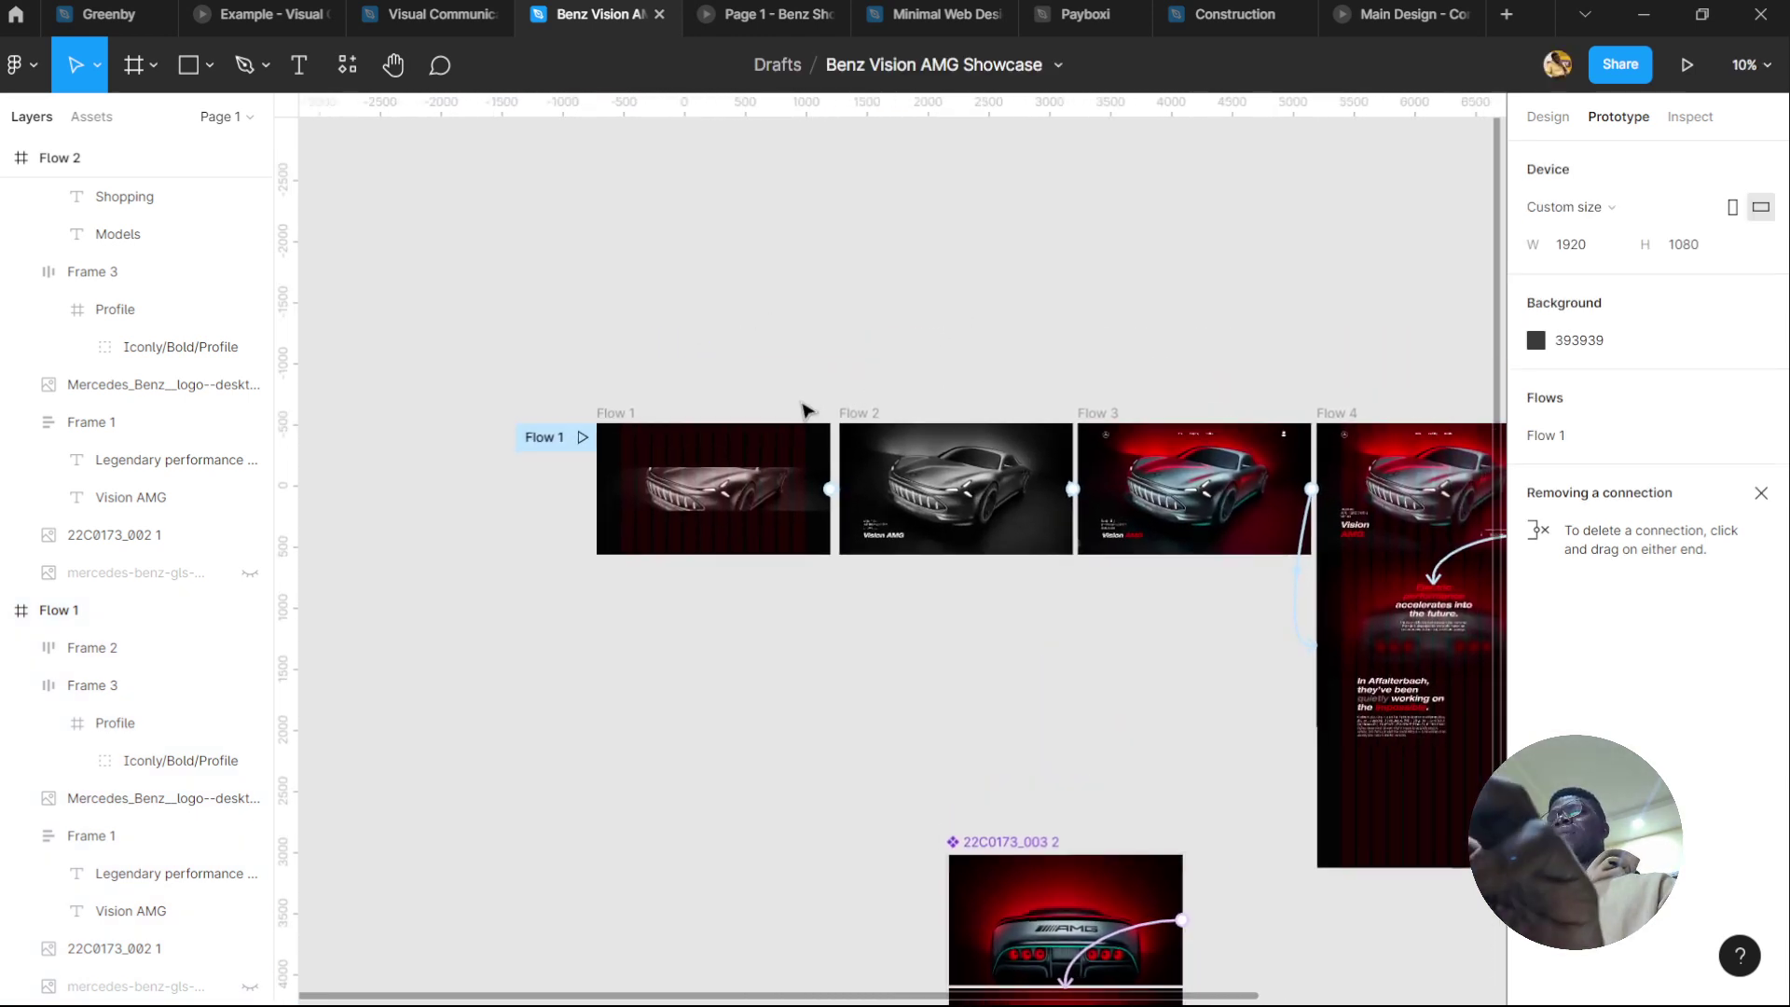
drag(966, 366, 640, 384)
scroll(1099, 580, up, 1)
scroll(1098, 579, up, 4)
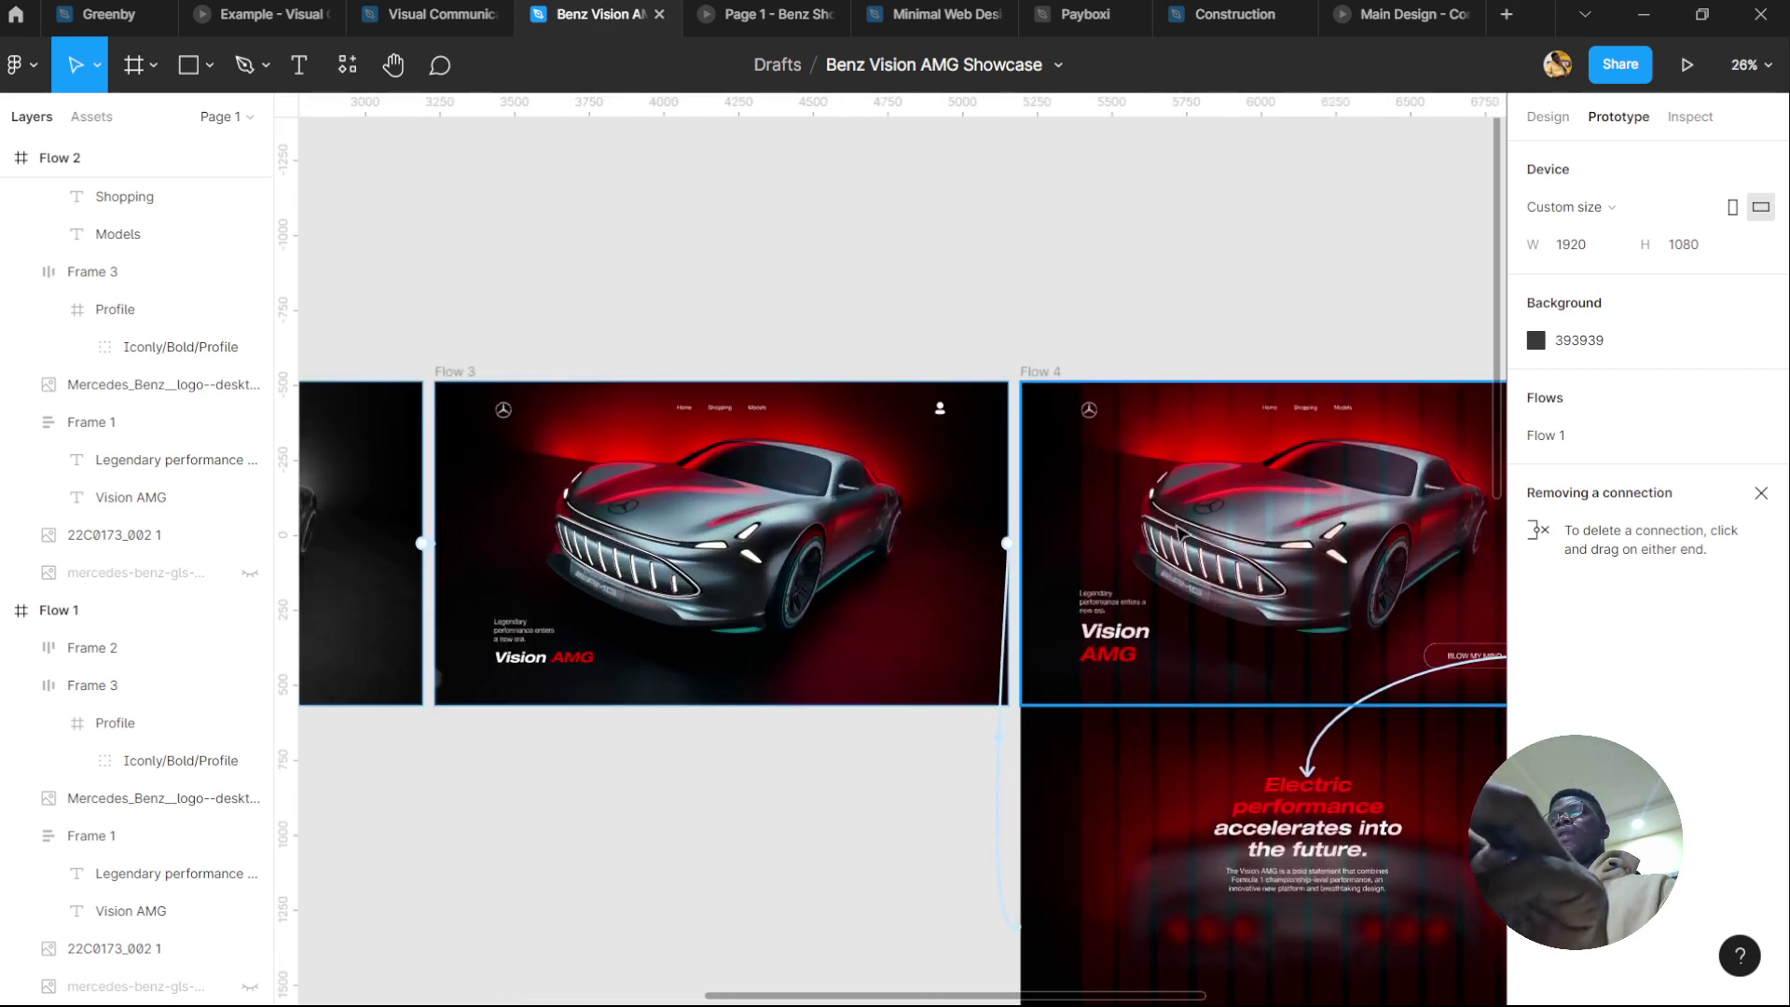
click(1177, 372)
scroll(1184, 373, right, 2)
scroll(1184, 373, down, 1)
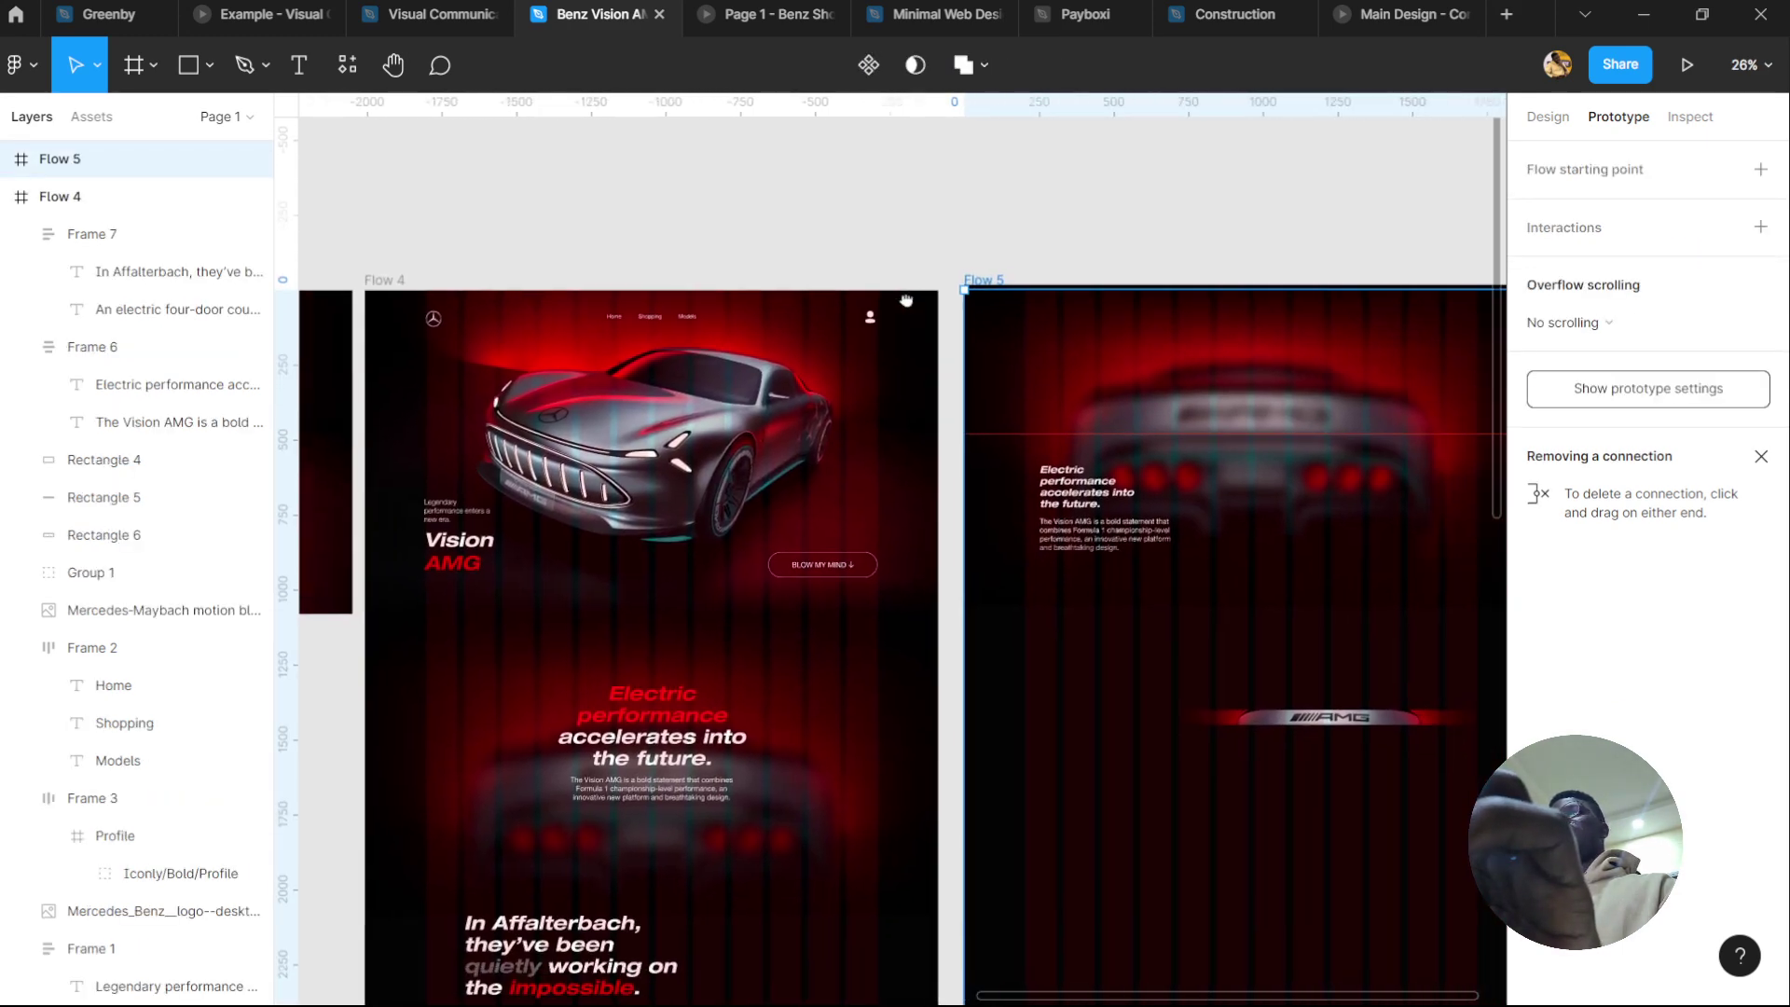
key(Delete)
Look over the Flow 1 to Flow 4 frames and the prototype connections between them
scroll(986, 392, left, 10)
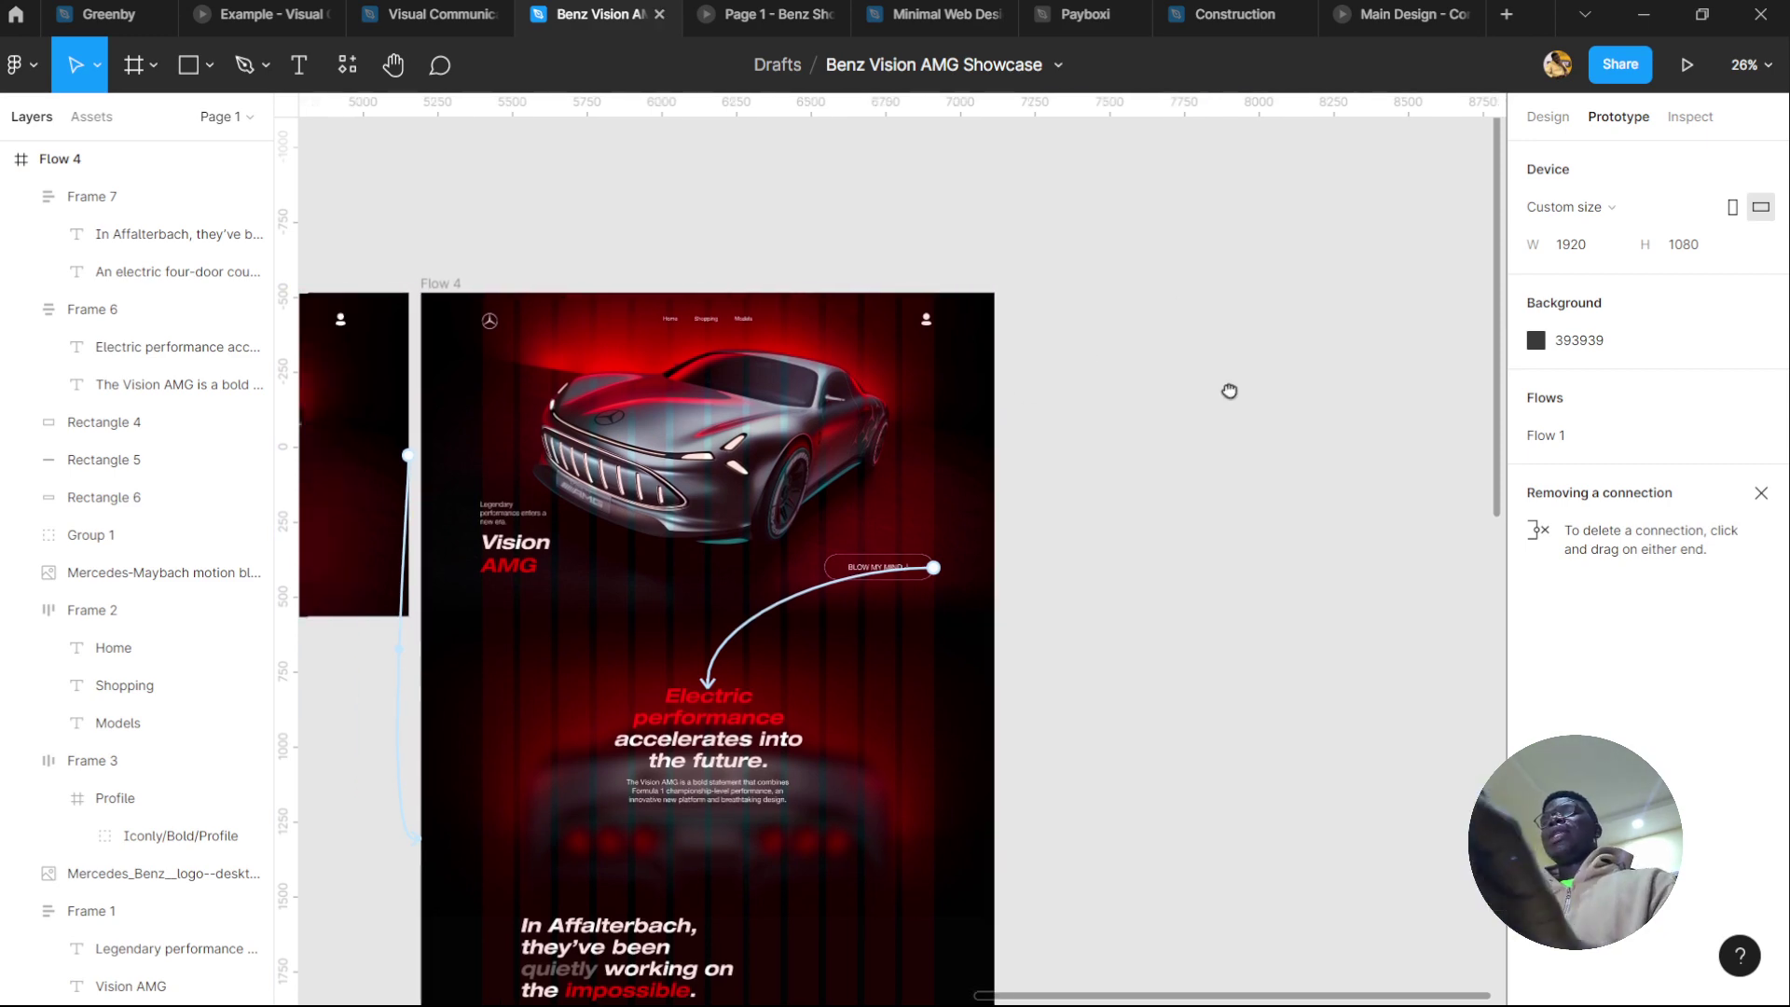
scroll(966, 471, up, 1)
scroll(966, 471, left, 15)
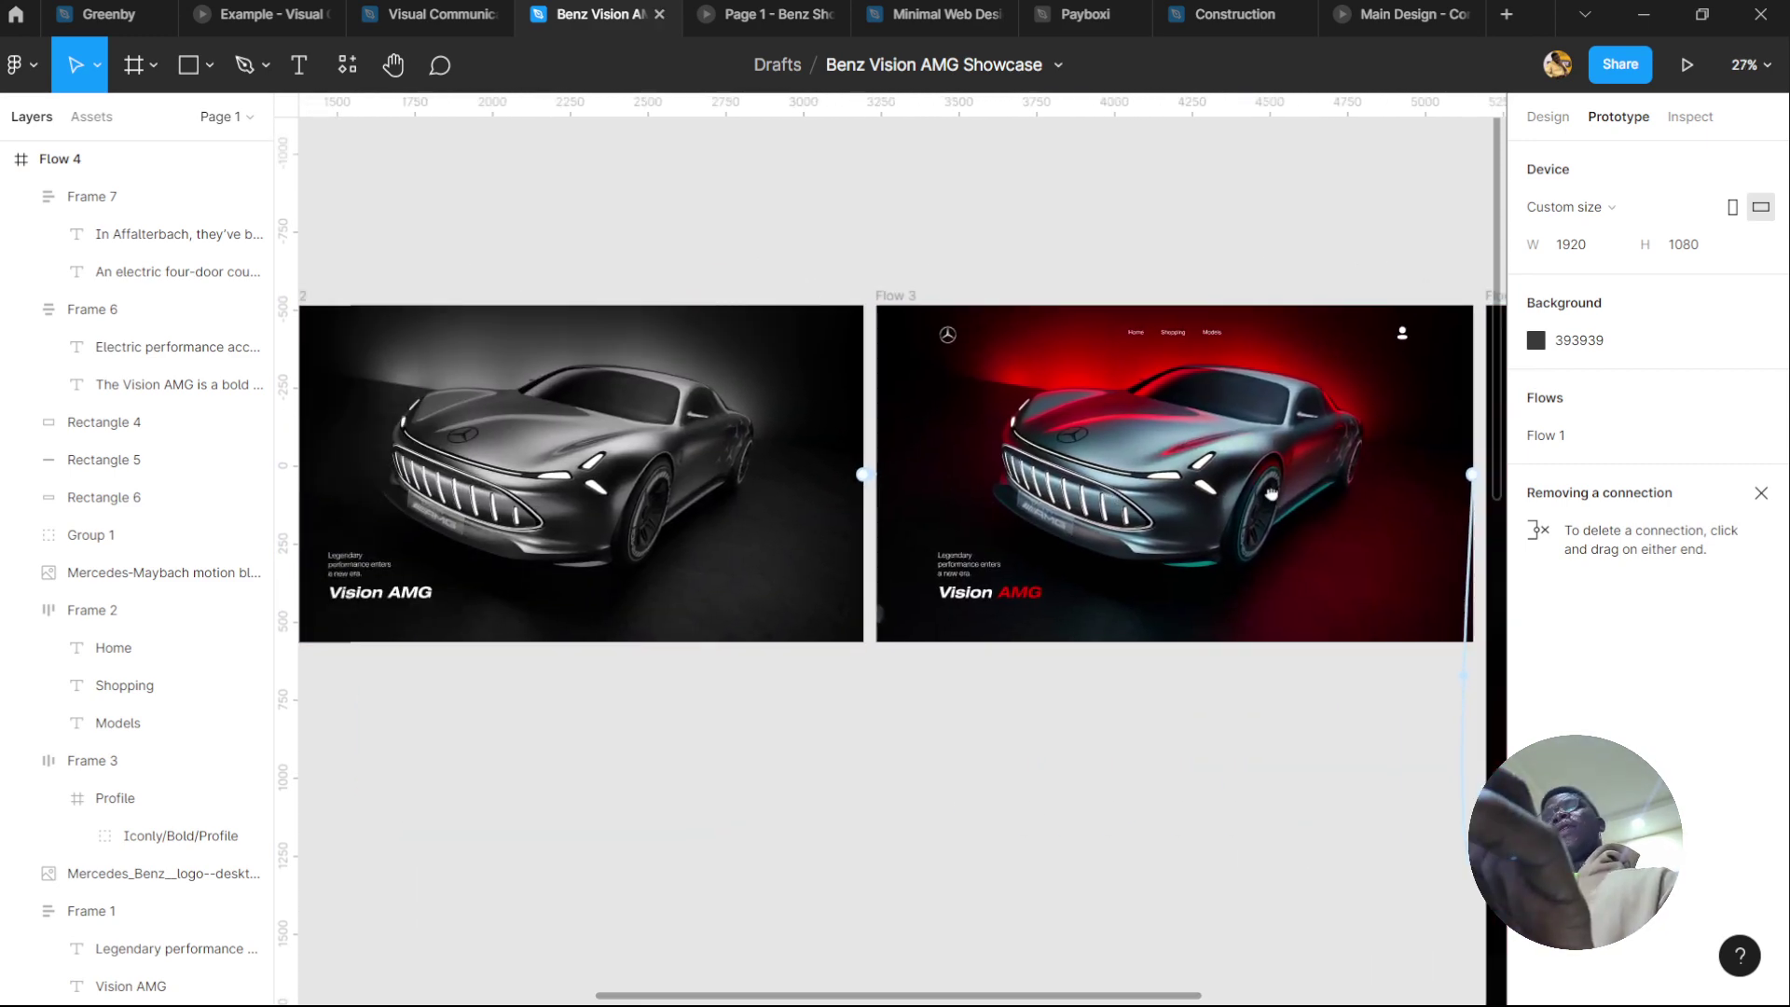
scroll(871, 379, up, 2)
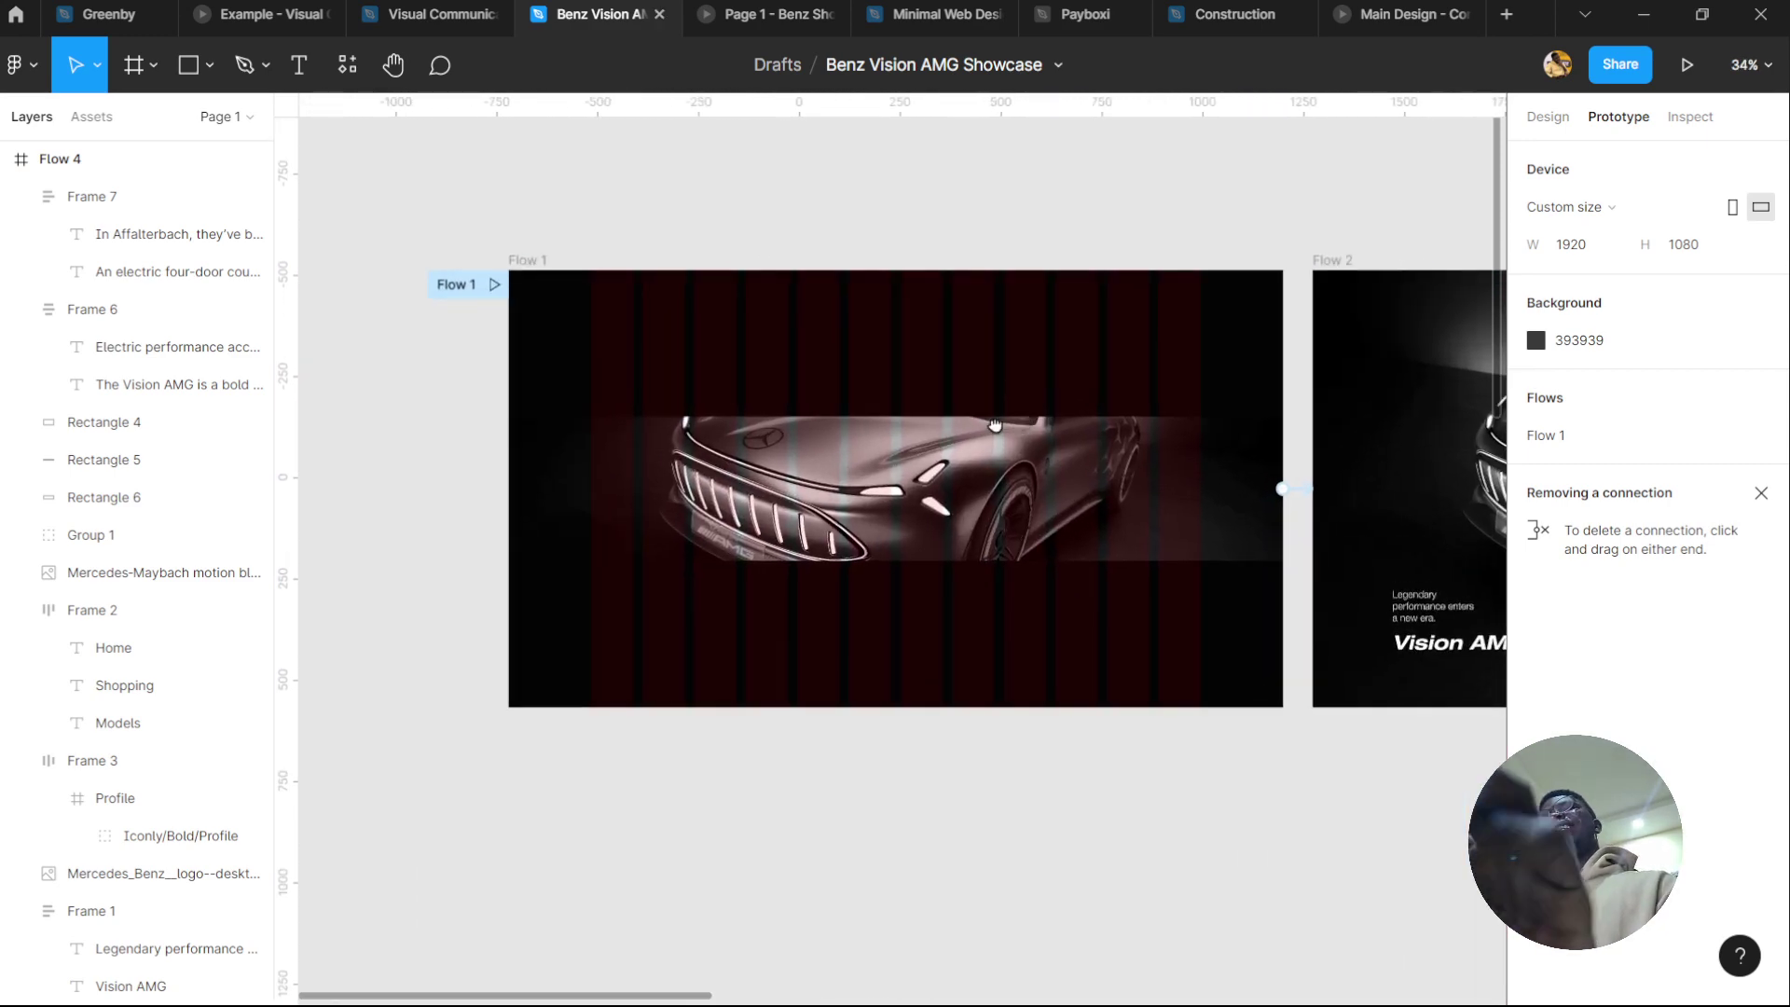
scroll(840, 400, right, 3)
scroll(781, 427, down, 5)
scroll(789, 429, up, 2)
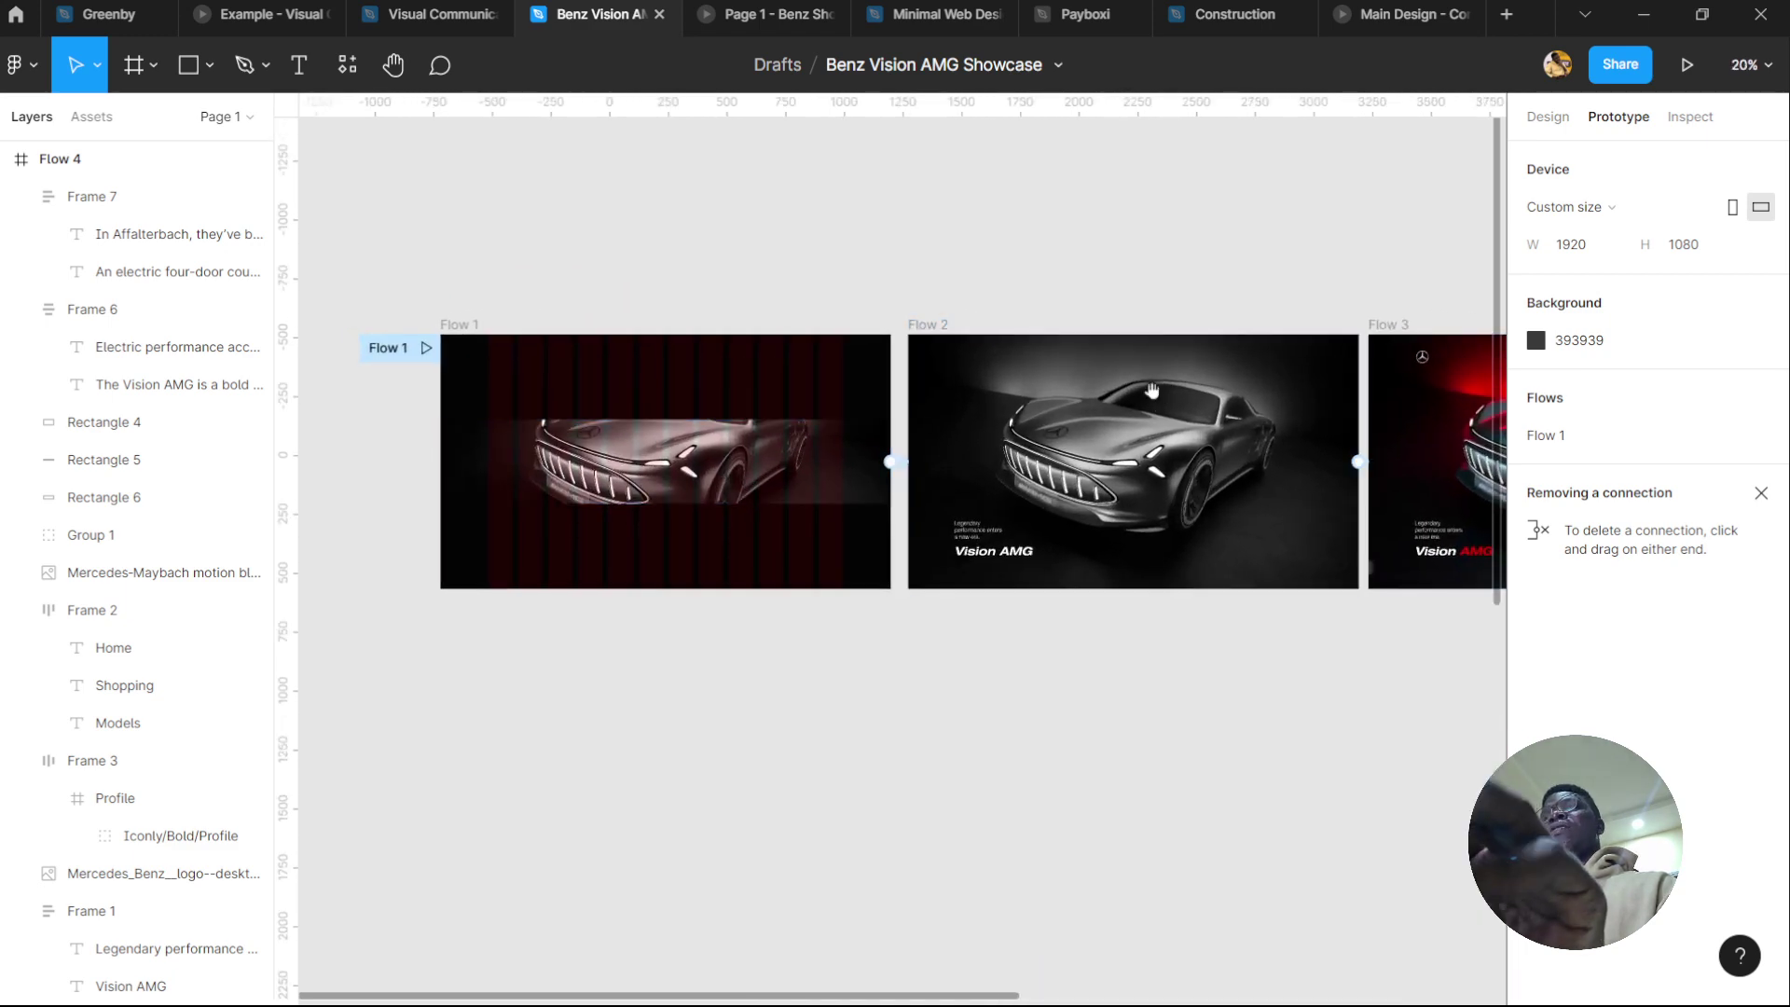
scroll(1025, 435, right, 6)
ctrl+scroll(1165, 436, up, 3)
drag(1222, 436, 683, 314)
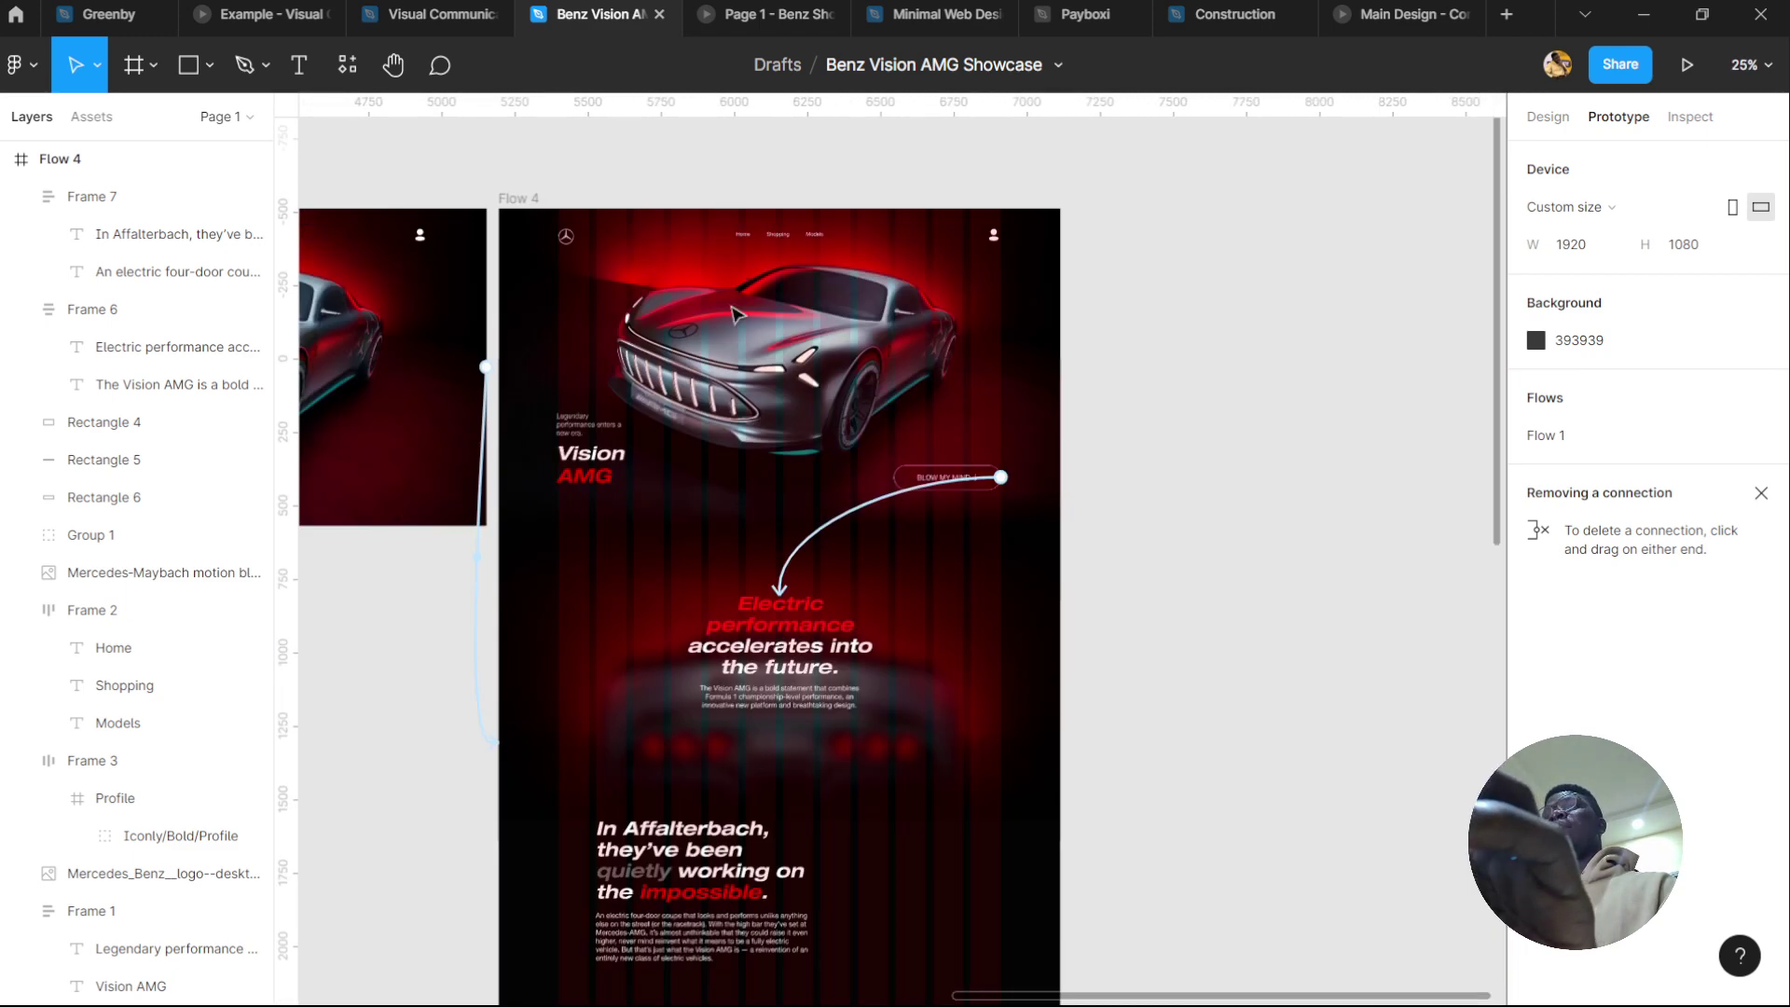
drag(964, 384, 1184, 386)
scroll(1184, 385, left, 8)
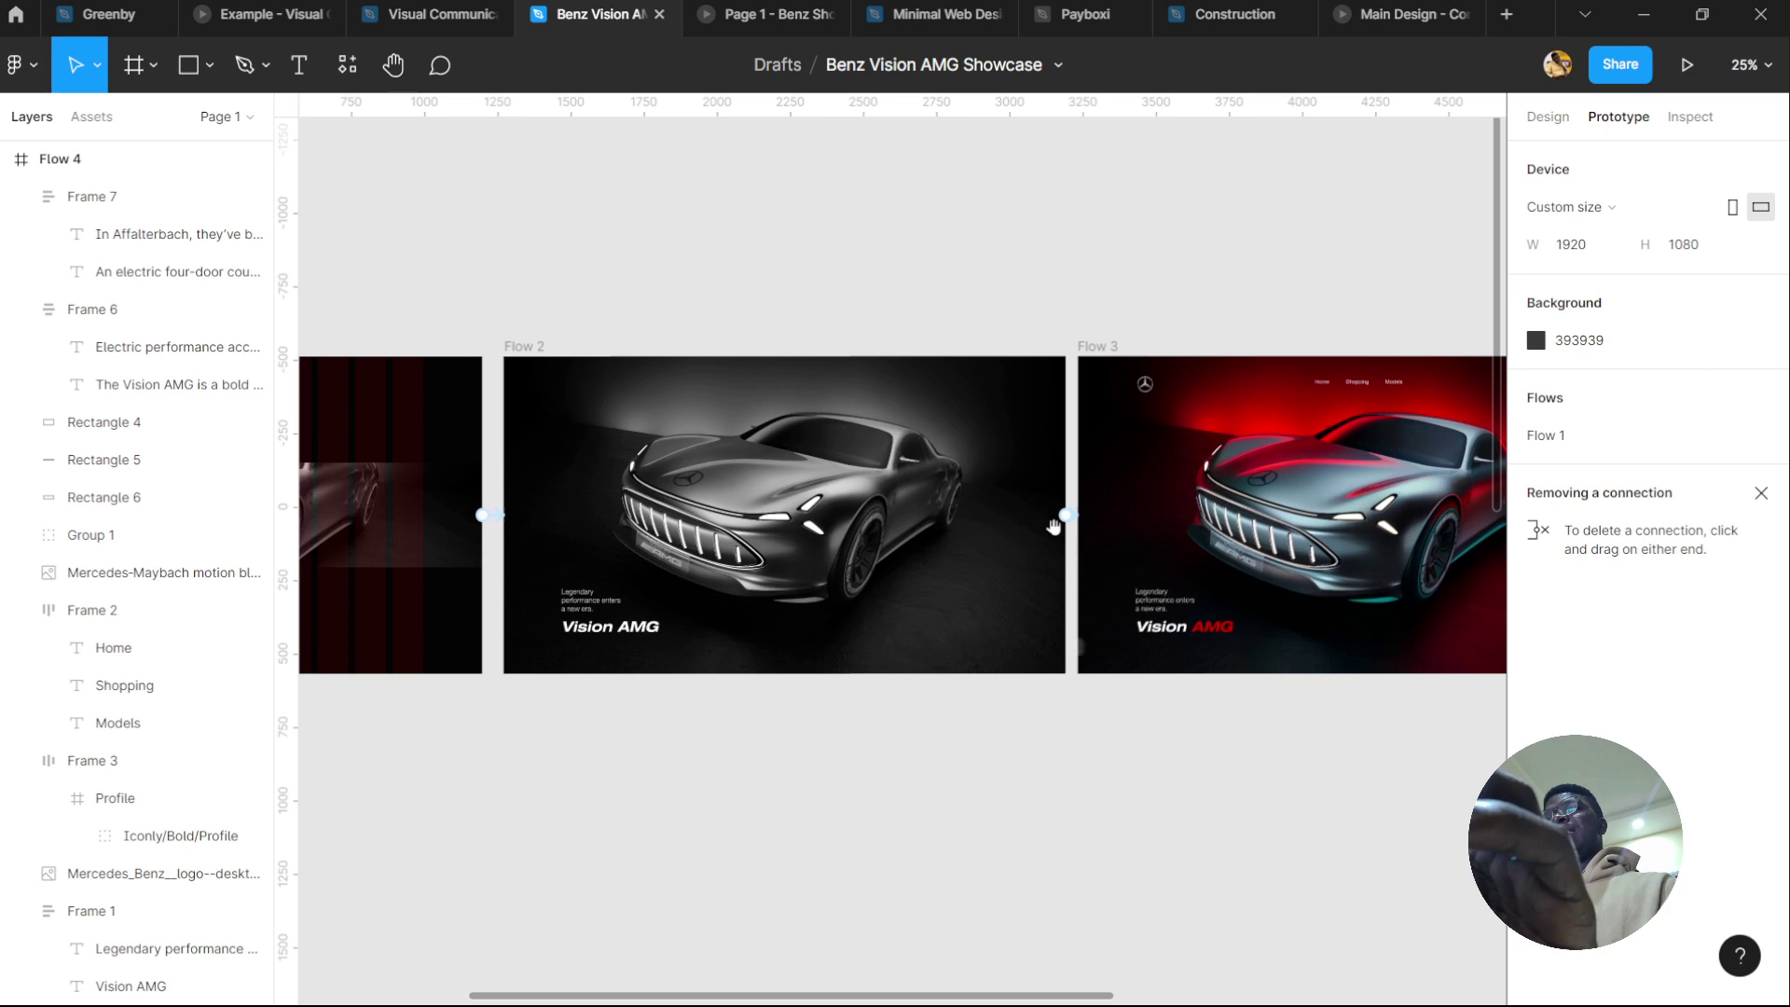
ctrl+scroll(770, 363, down, 2)
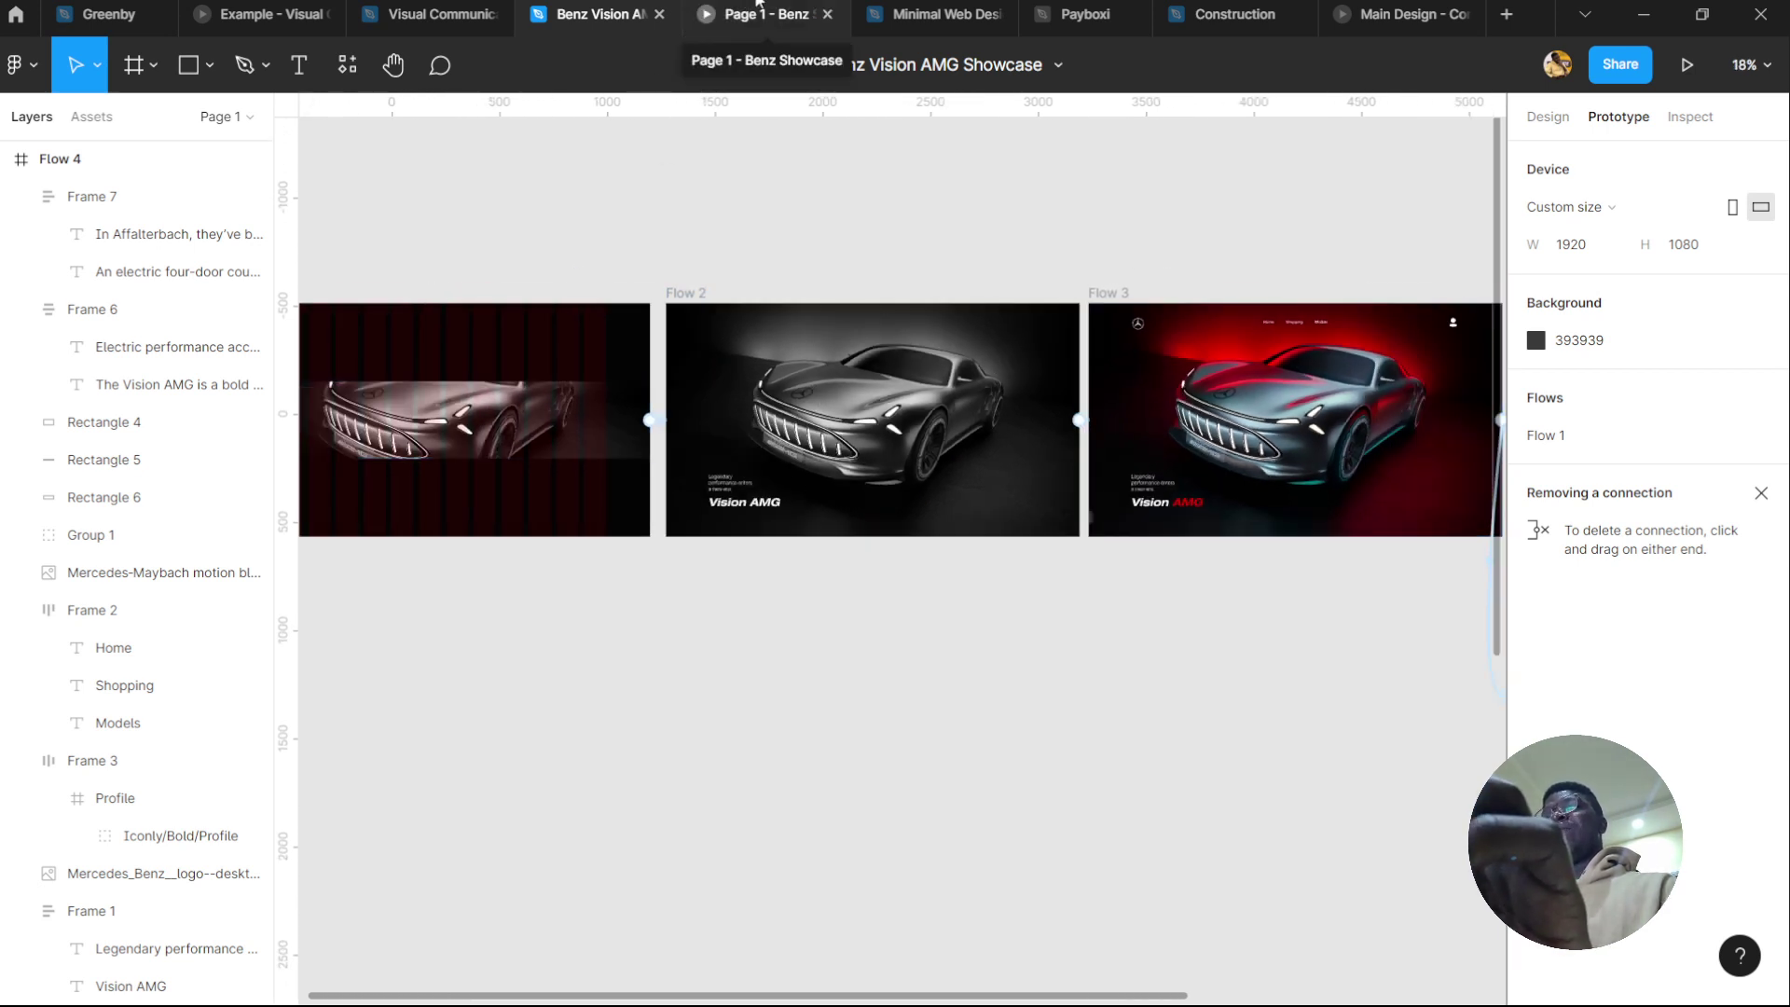
Restart the Benz Vision AMG Showcase prototype in full-screen preview and trigger the transition from its first frame
click(758, 5)
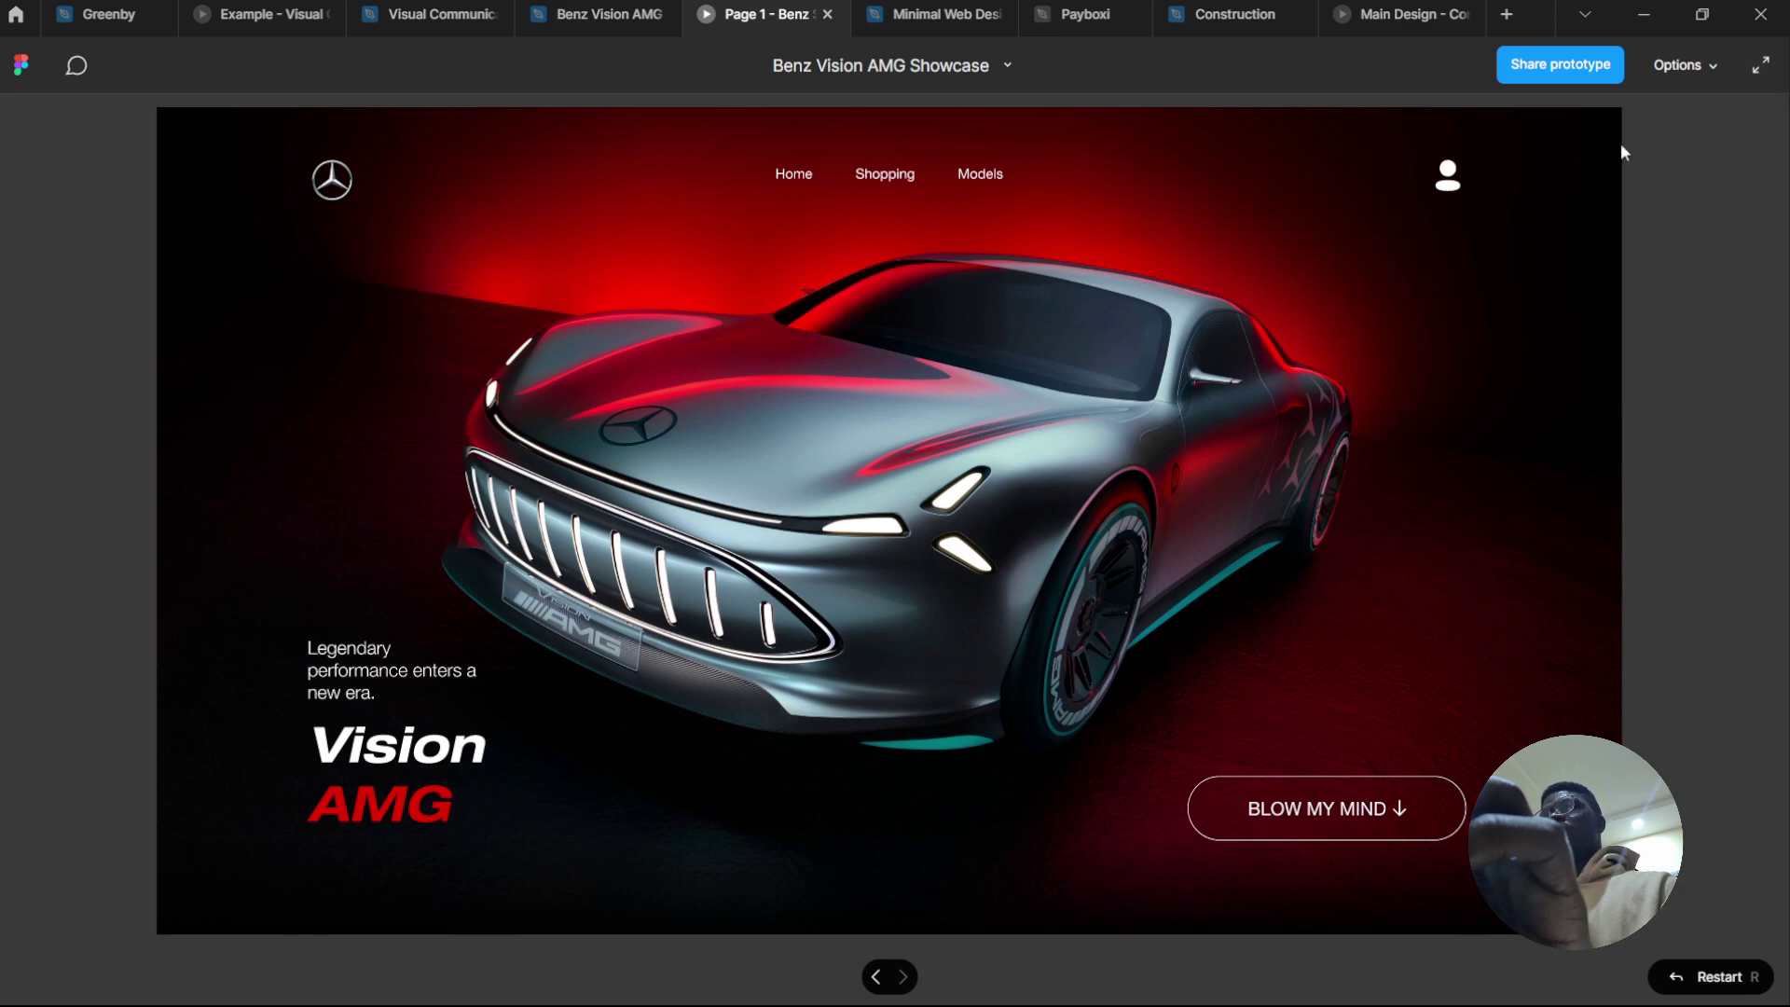
click(1758, 64)
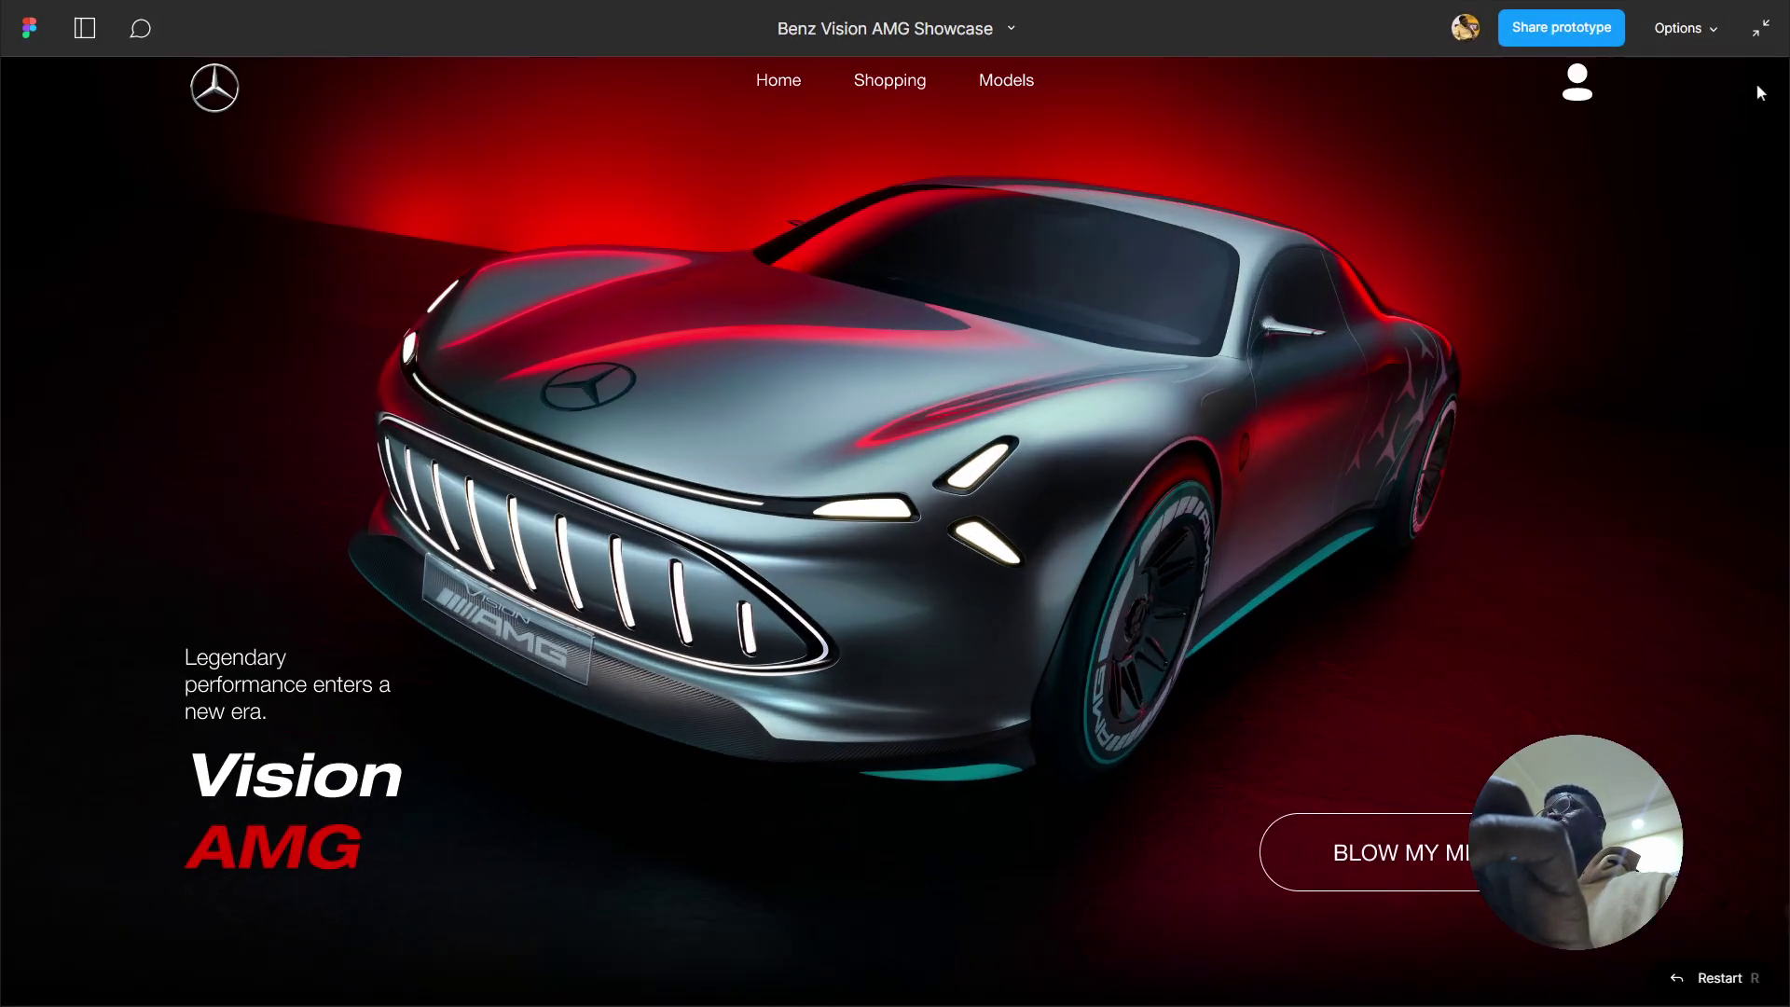
click(1694, 167)
key(r)
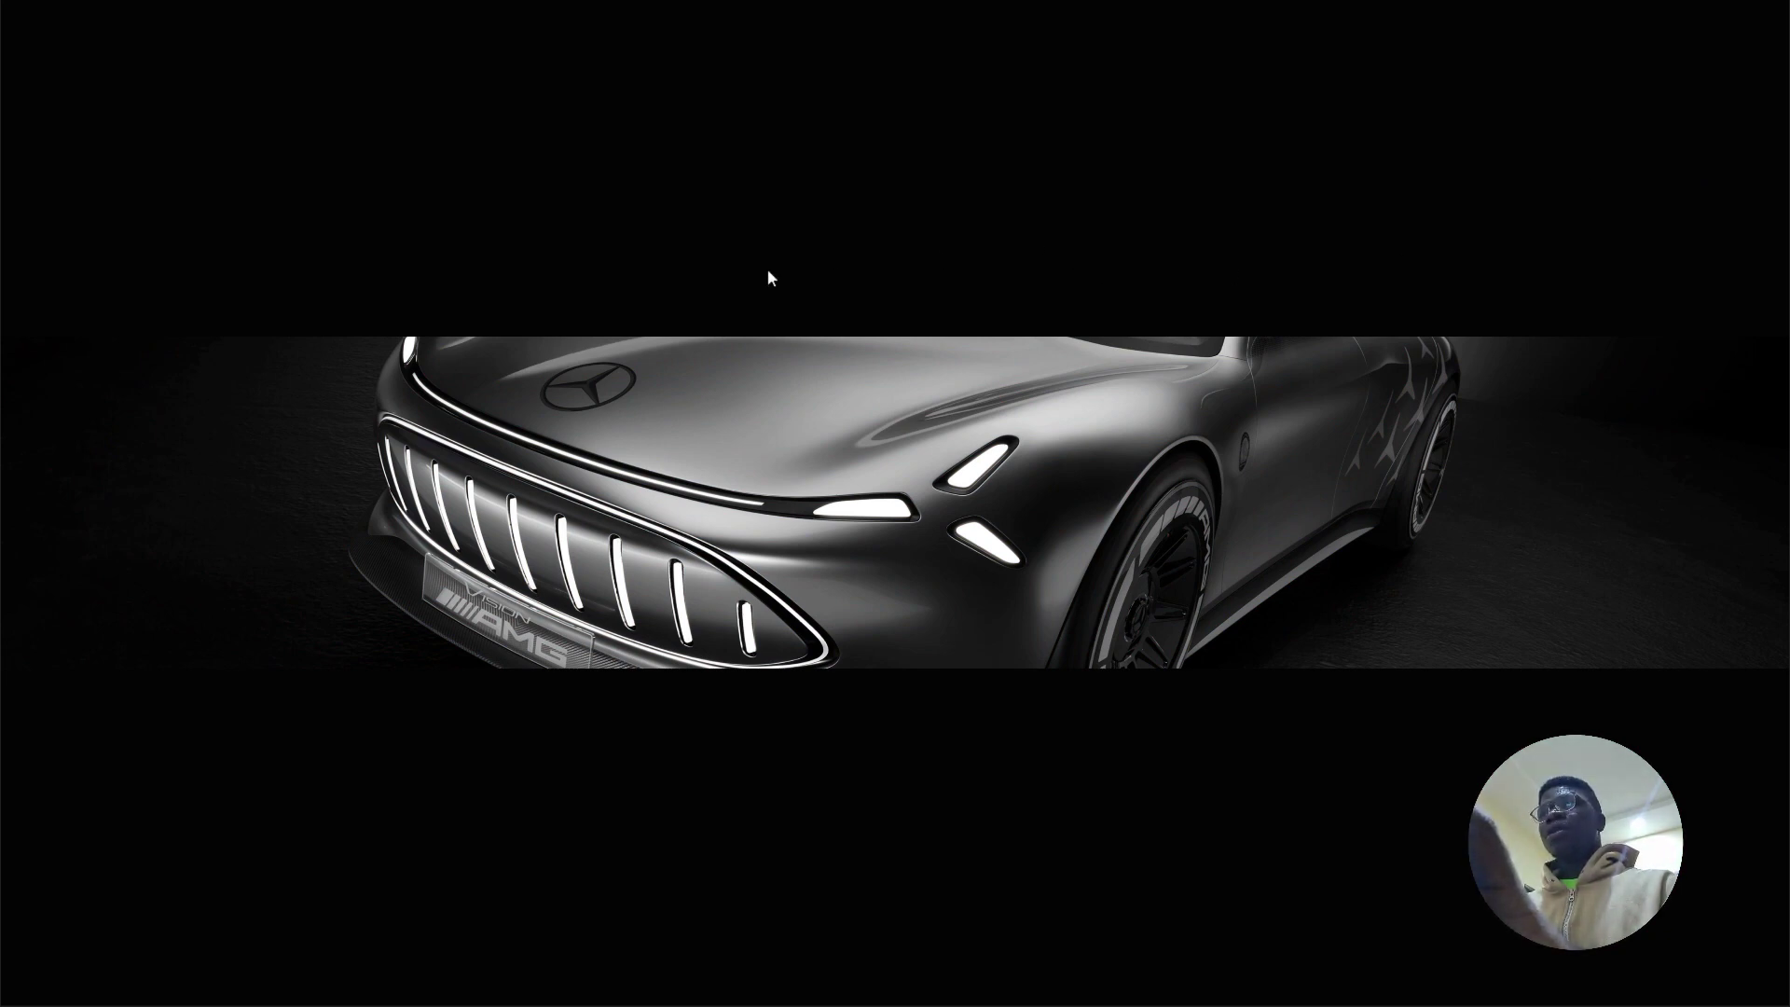
click(908, 270)
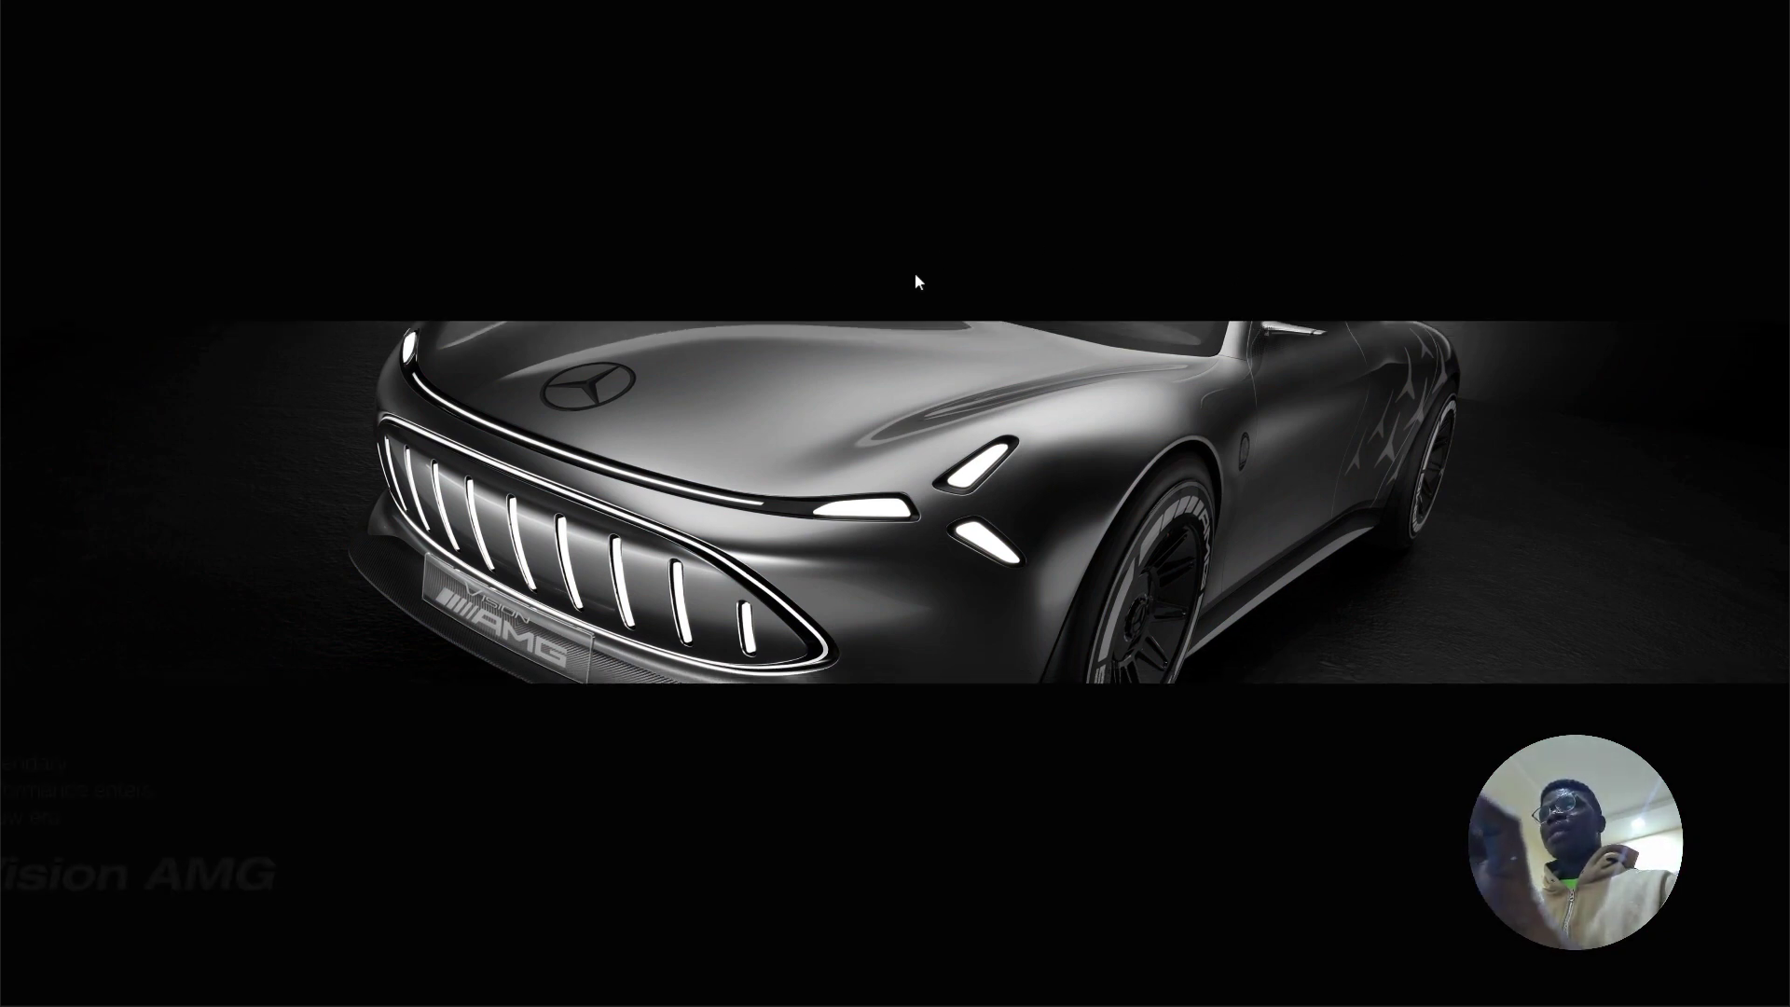
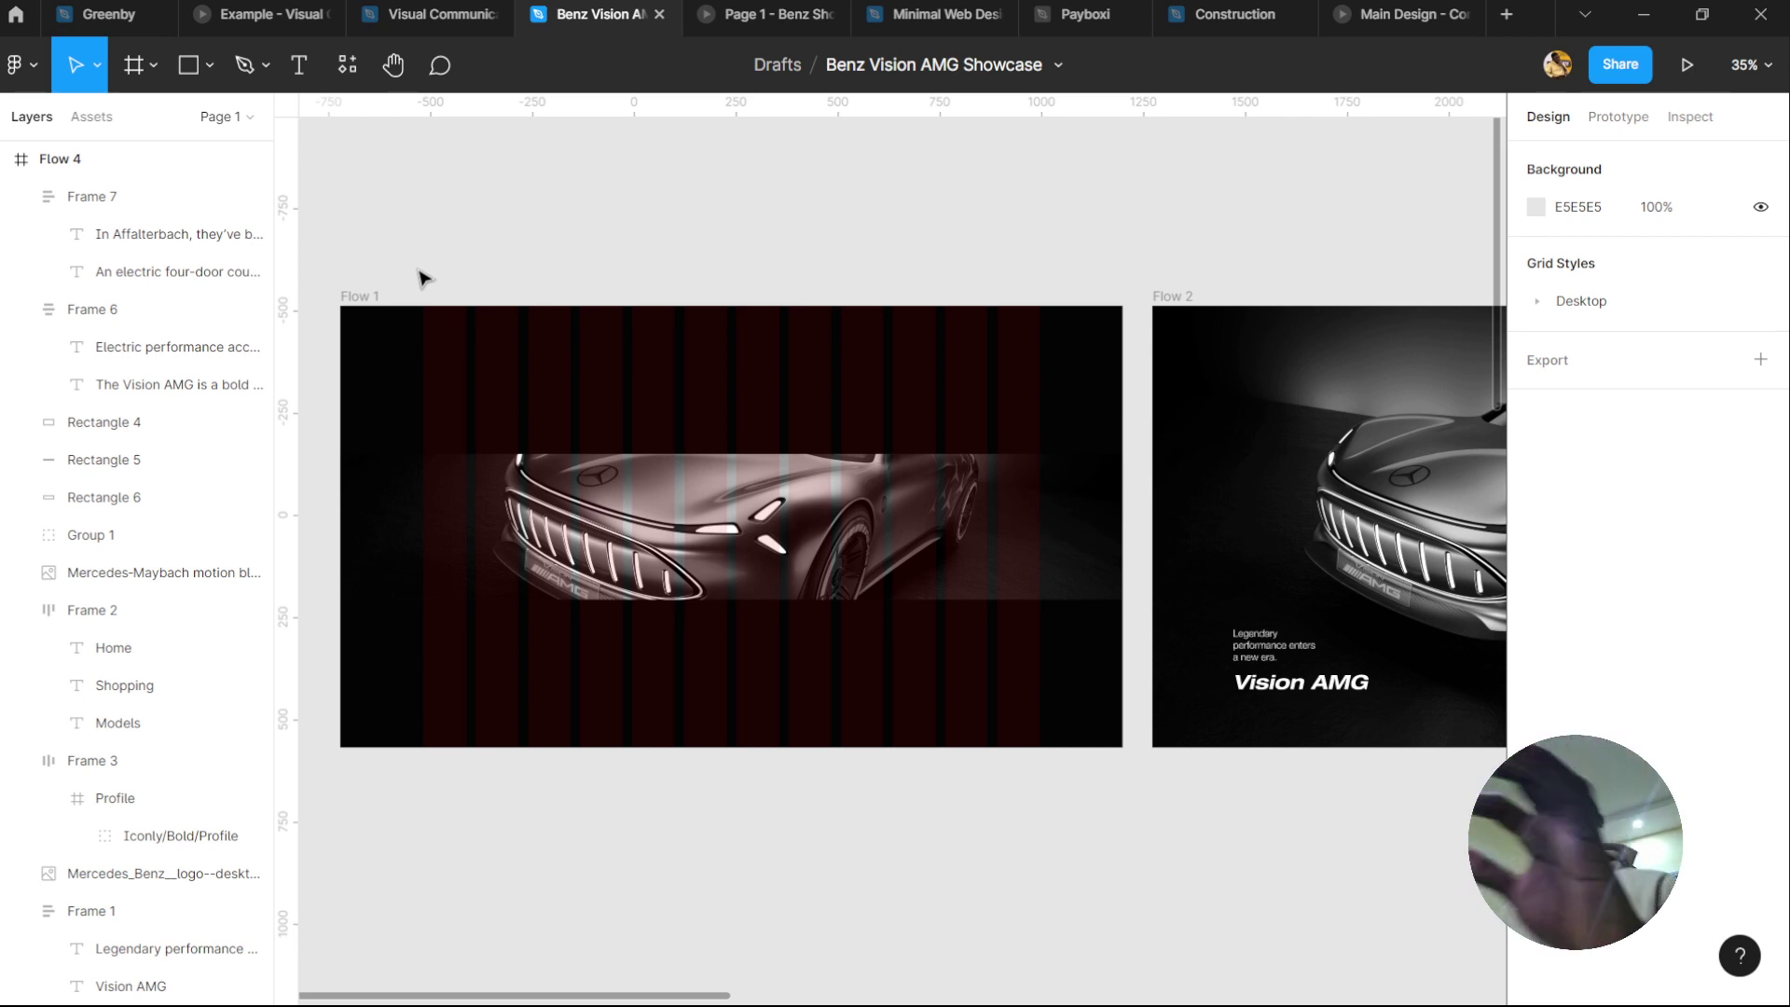
Resize the cropped car image in the Flow 1 frame symmetrically from its horizontal edges to 1920 × 324
mouse_move(512, 272)
mouse_down()
mouse_move(647, 276)
mouse_move(538, 253)
mouse_up()
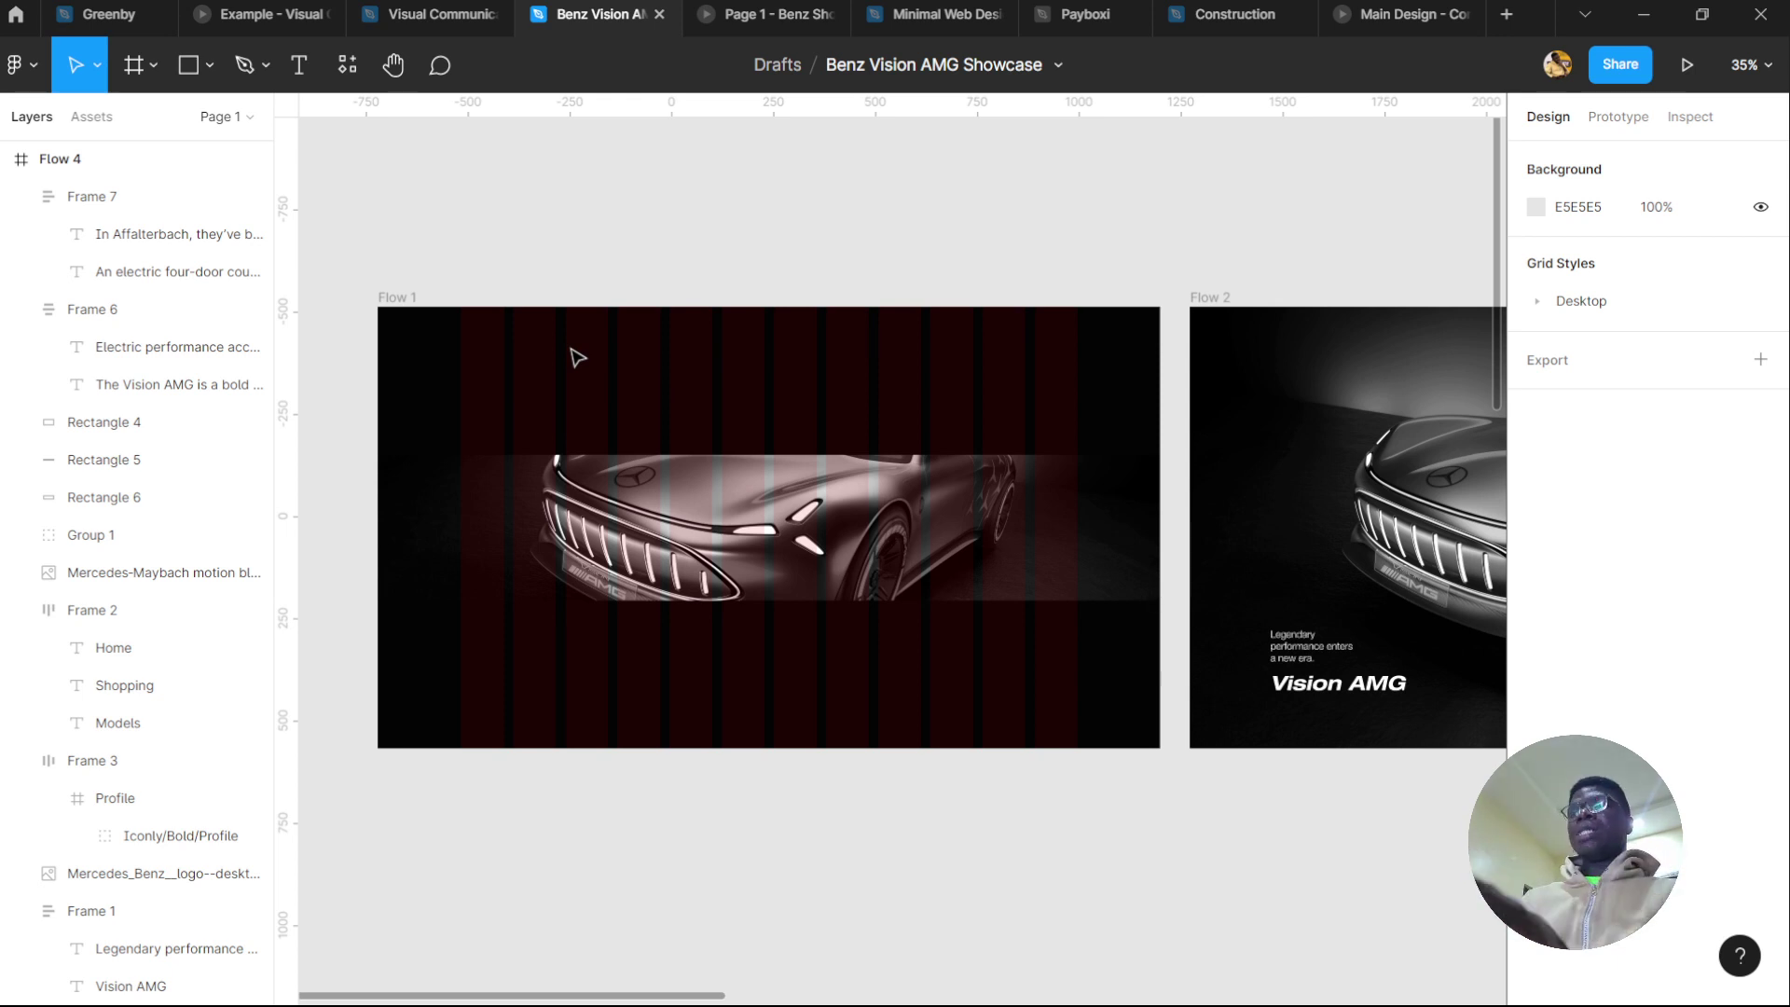
scroll(572, 350, up, 3)
scroll(557, 376, down, 1)
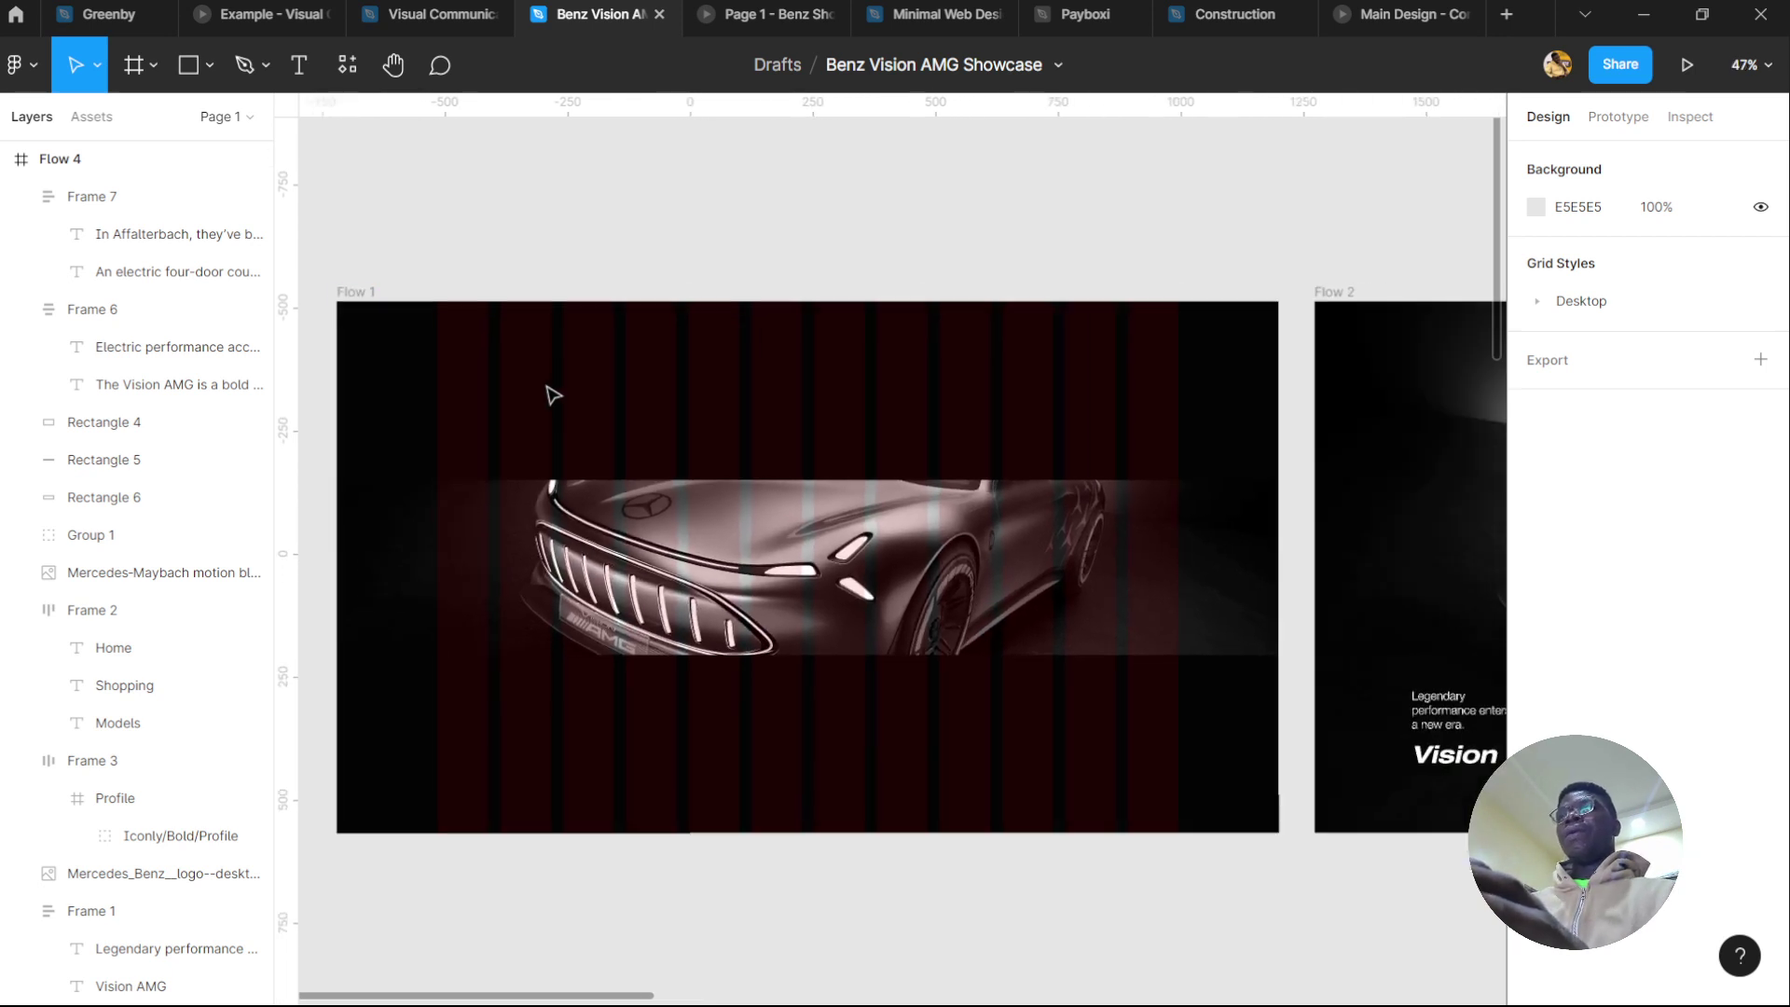
drag(611, 419, 591, 464)
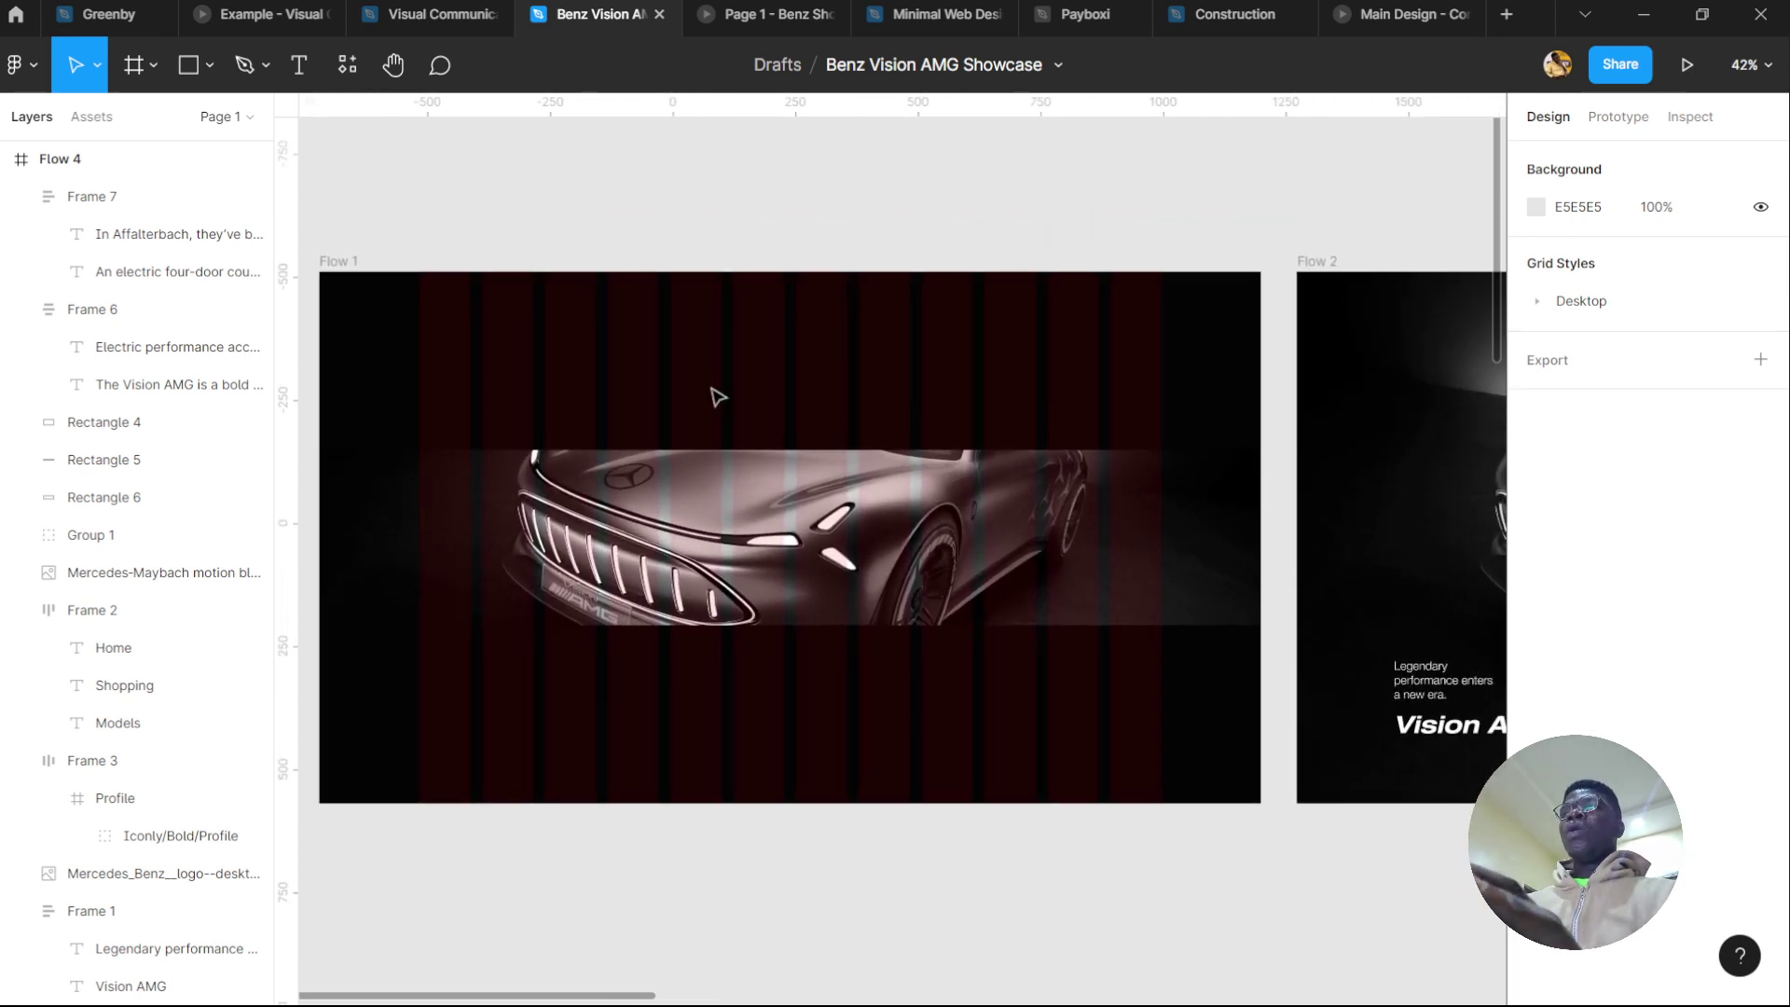
drag(744, 410, 833, 451)
click(788, 522)
double_click(425, 304)
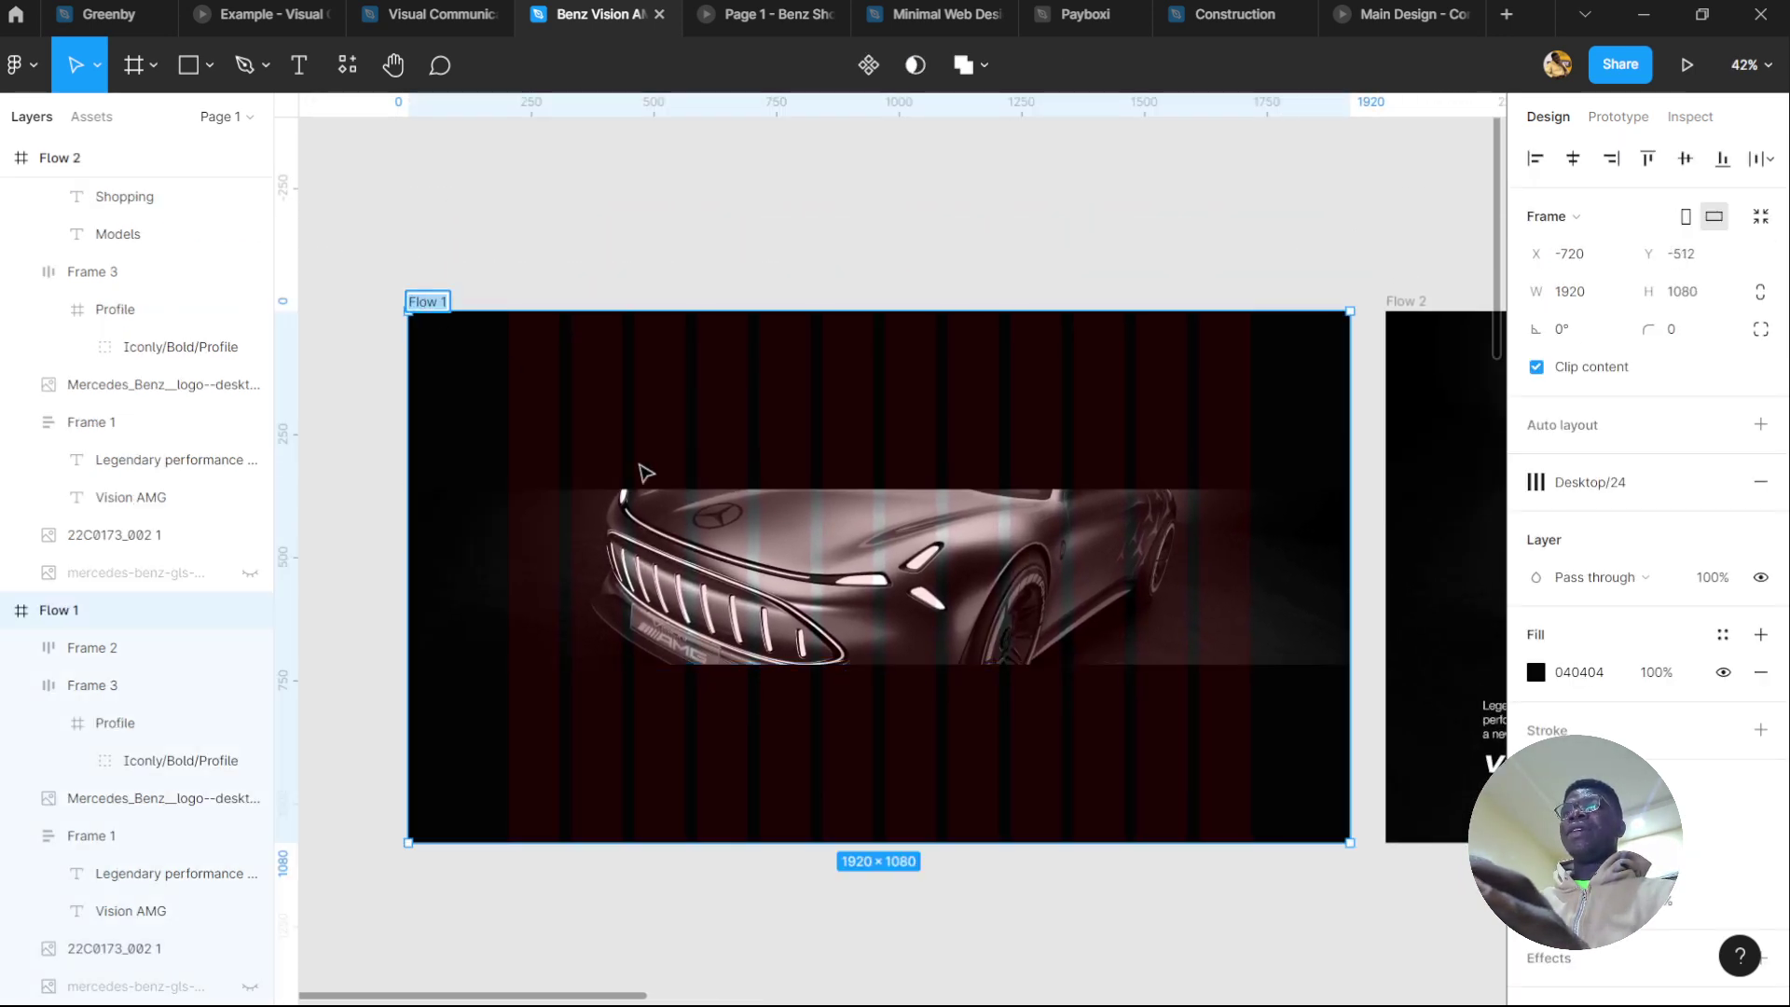
click(643, 472)
click(681, 522)
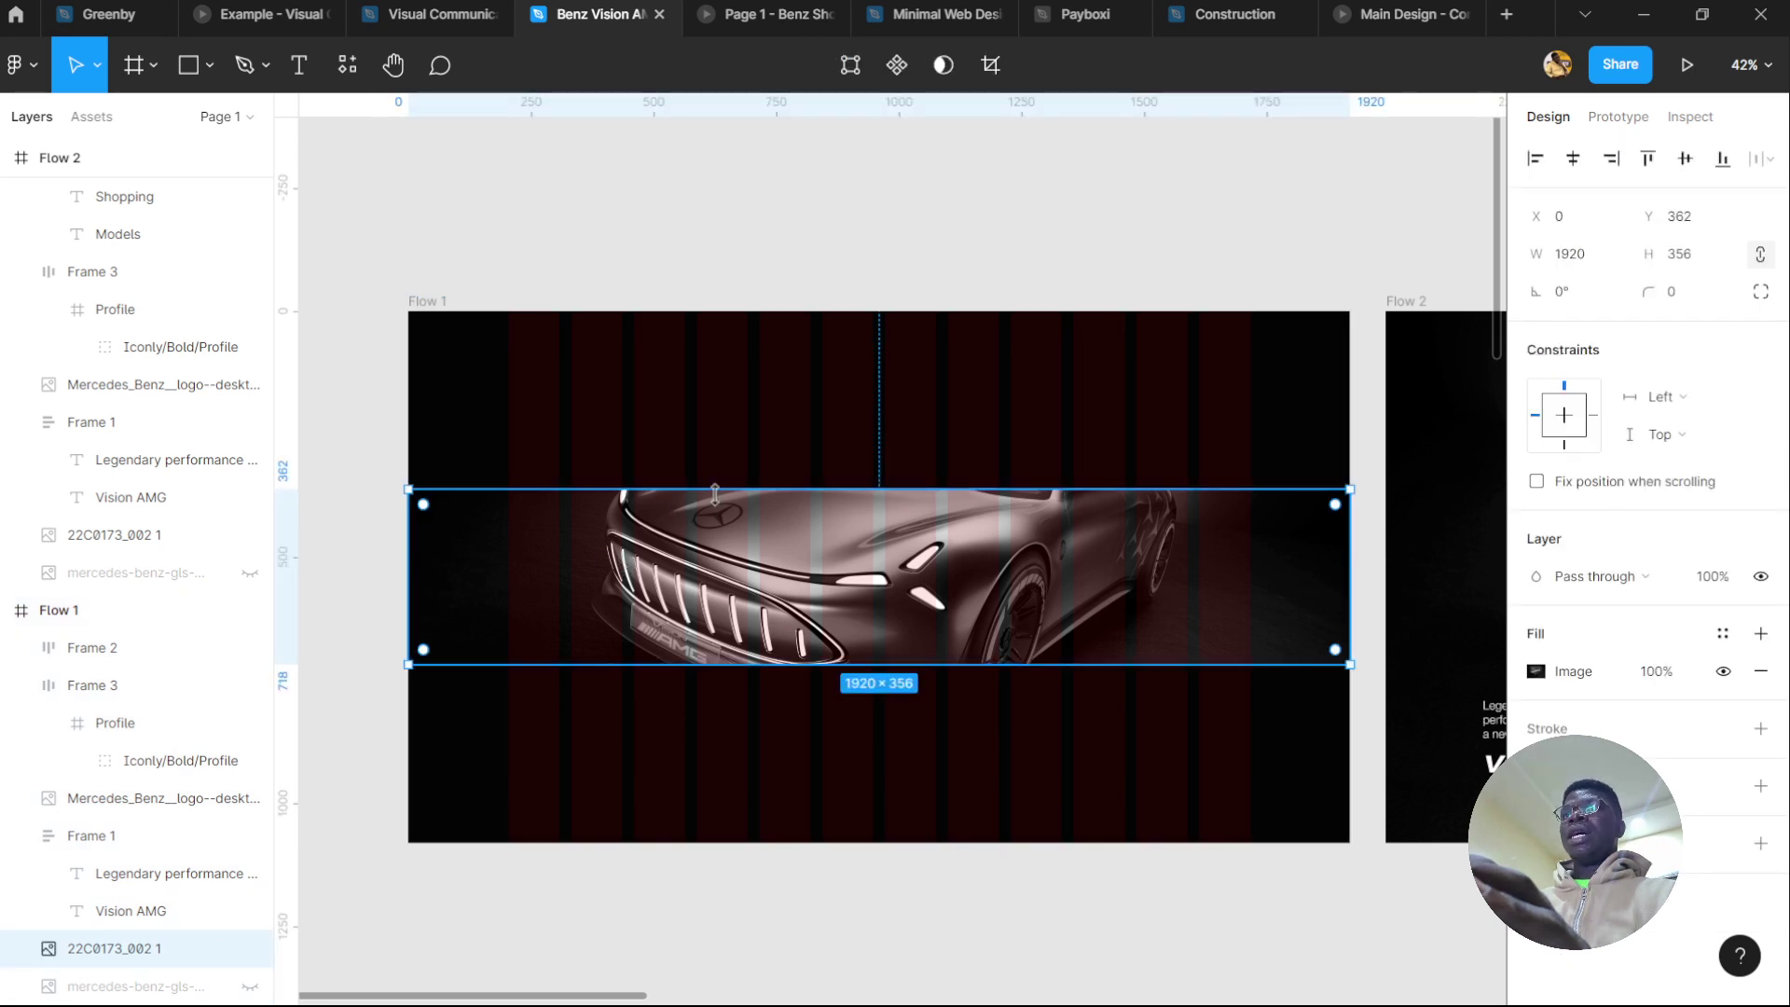
drag(716, 488, 787, 495)
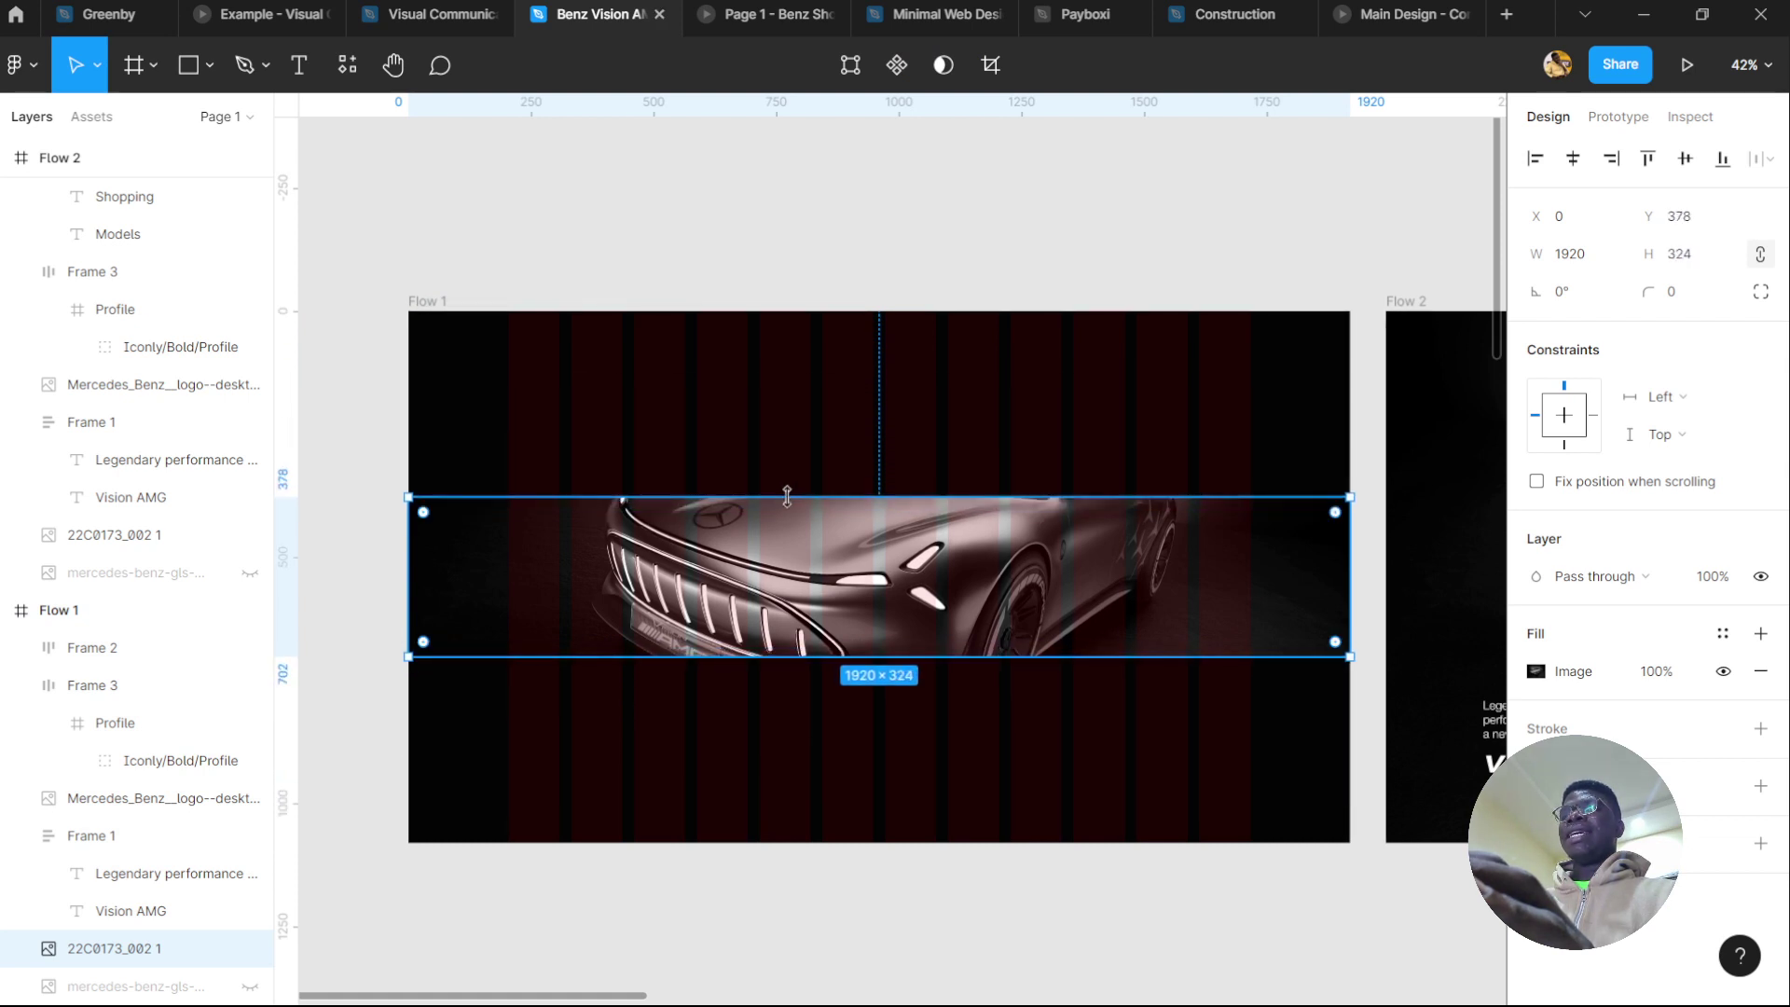
Set the saturation of the Flow 1 car image's fill to its minimum and close the image settings
scroll(839, 578, right, 3)
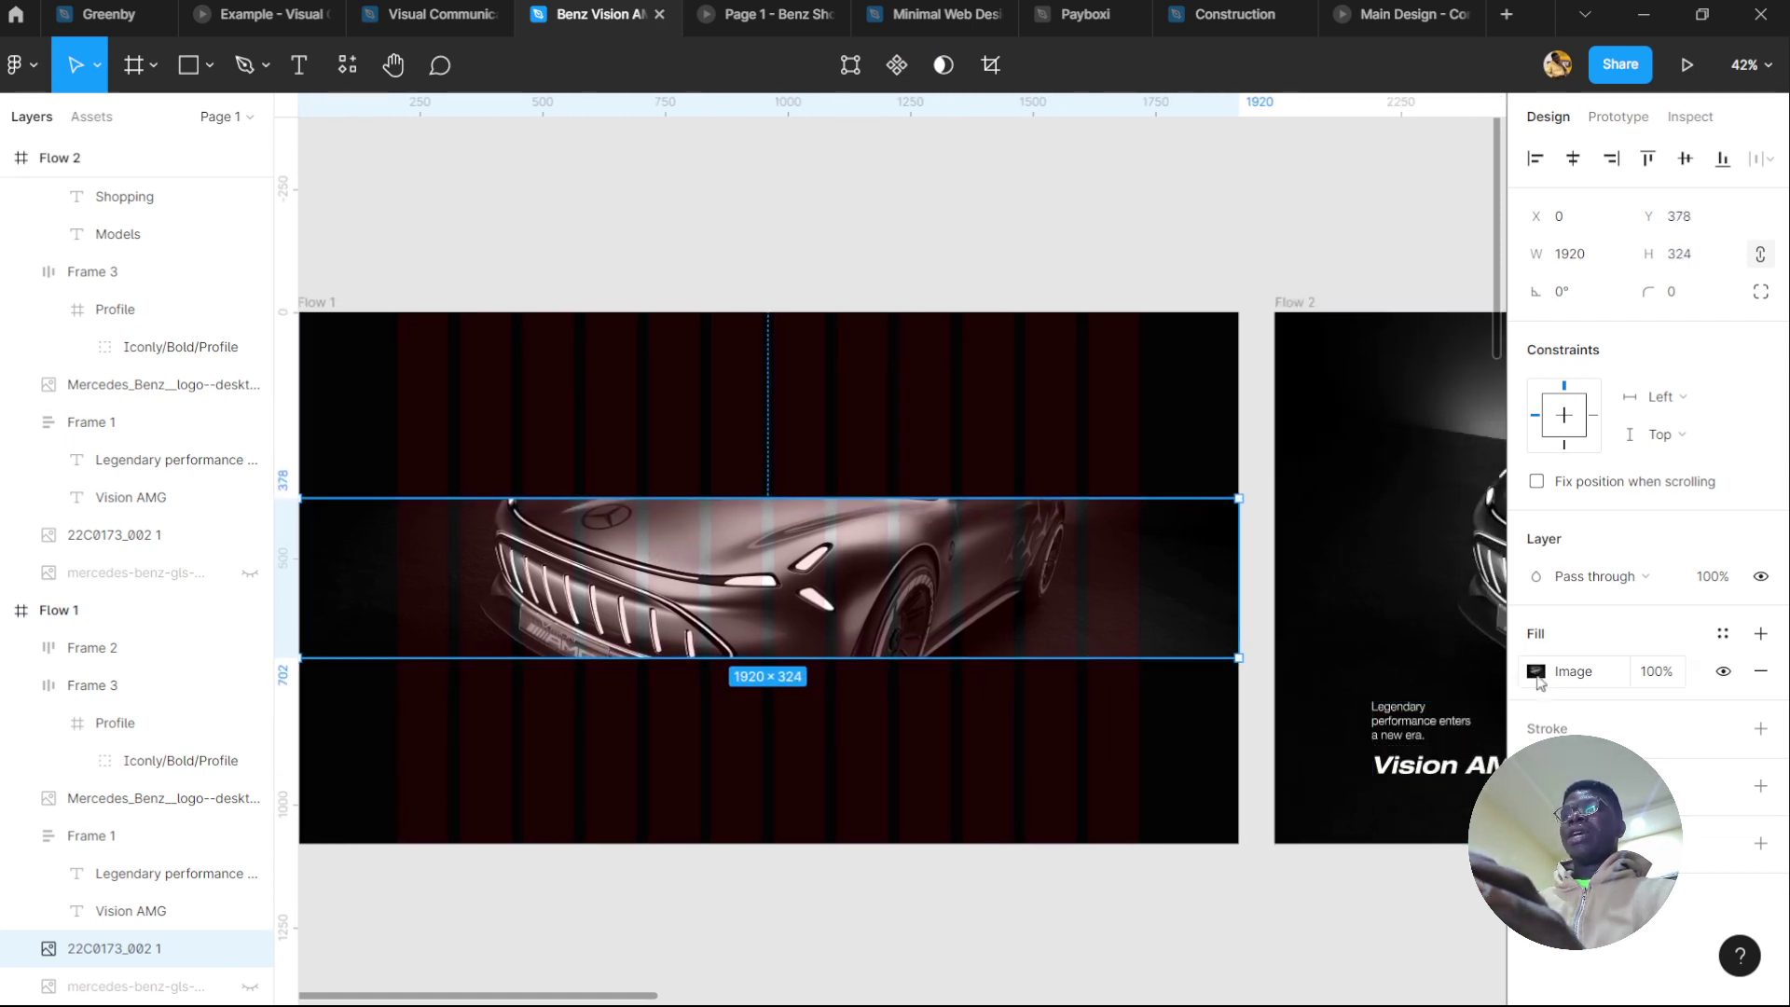
click(1536, 672)
mouse_move(1373, 798)
mouse_down()
mouse_move(1433, 813)
mouse_move(1352, 809)
mouse_up()
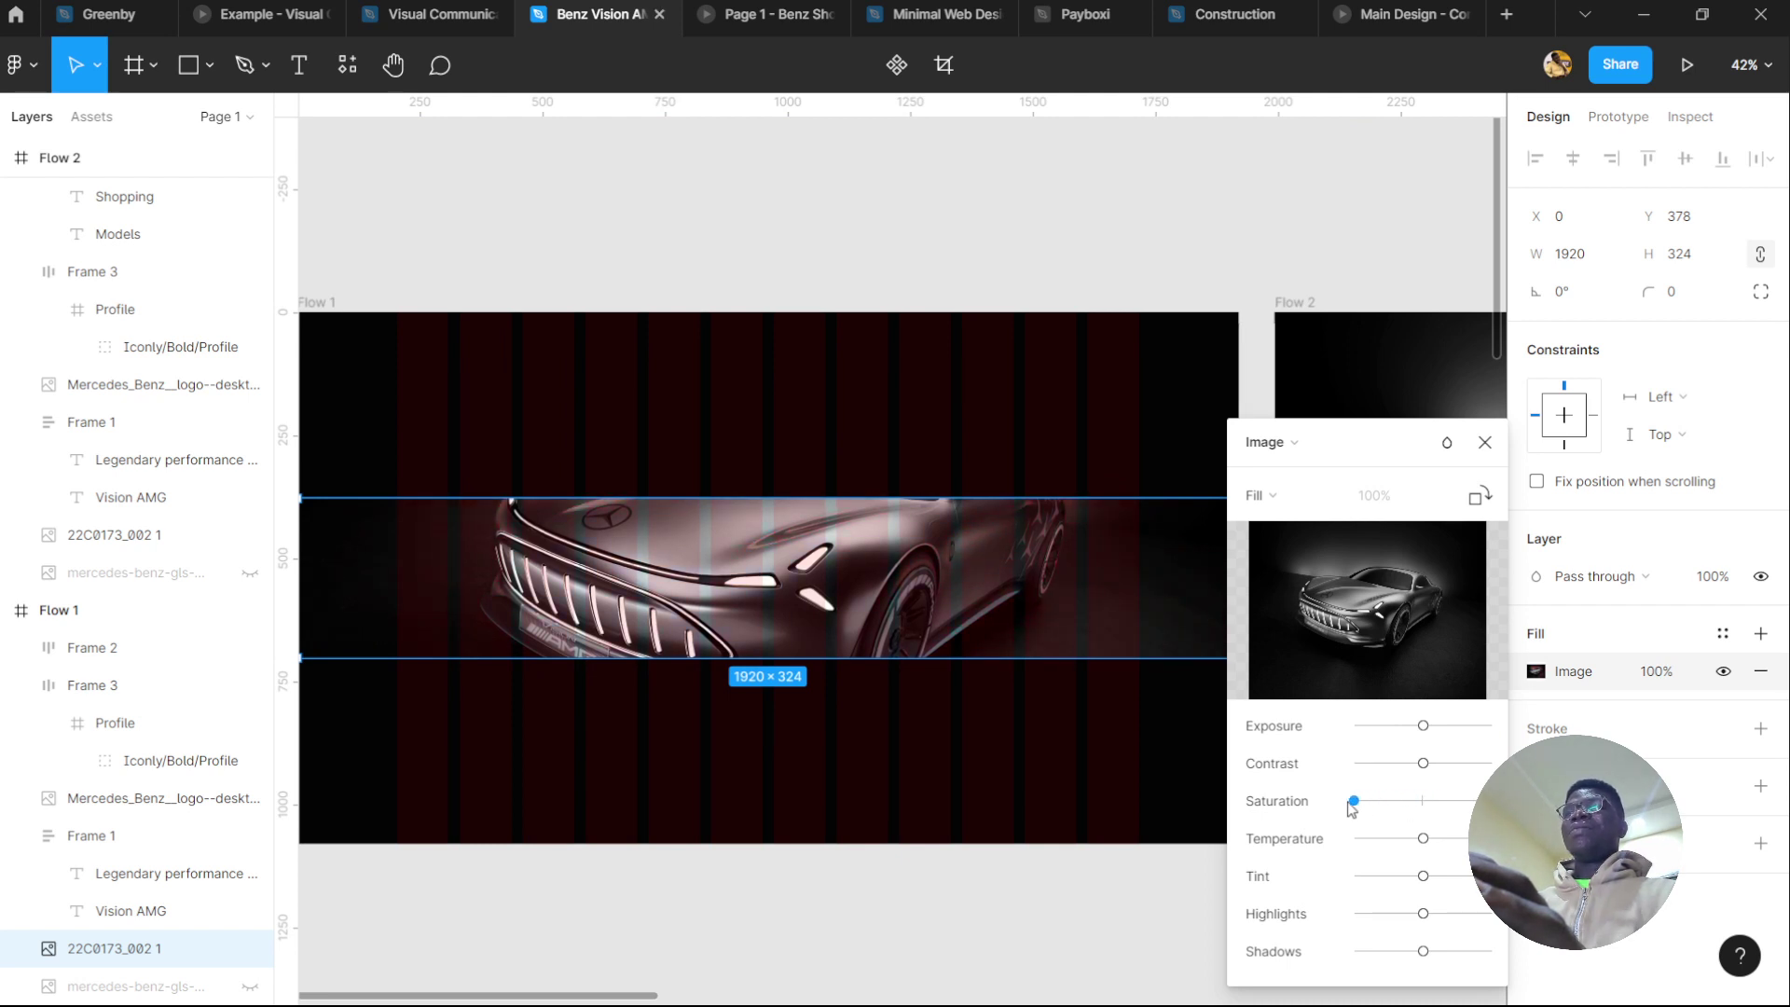
click(1486, 443)
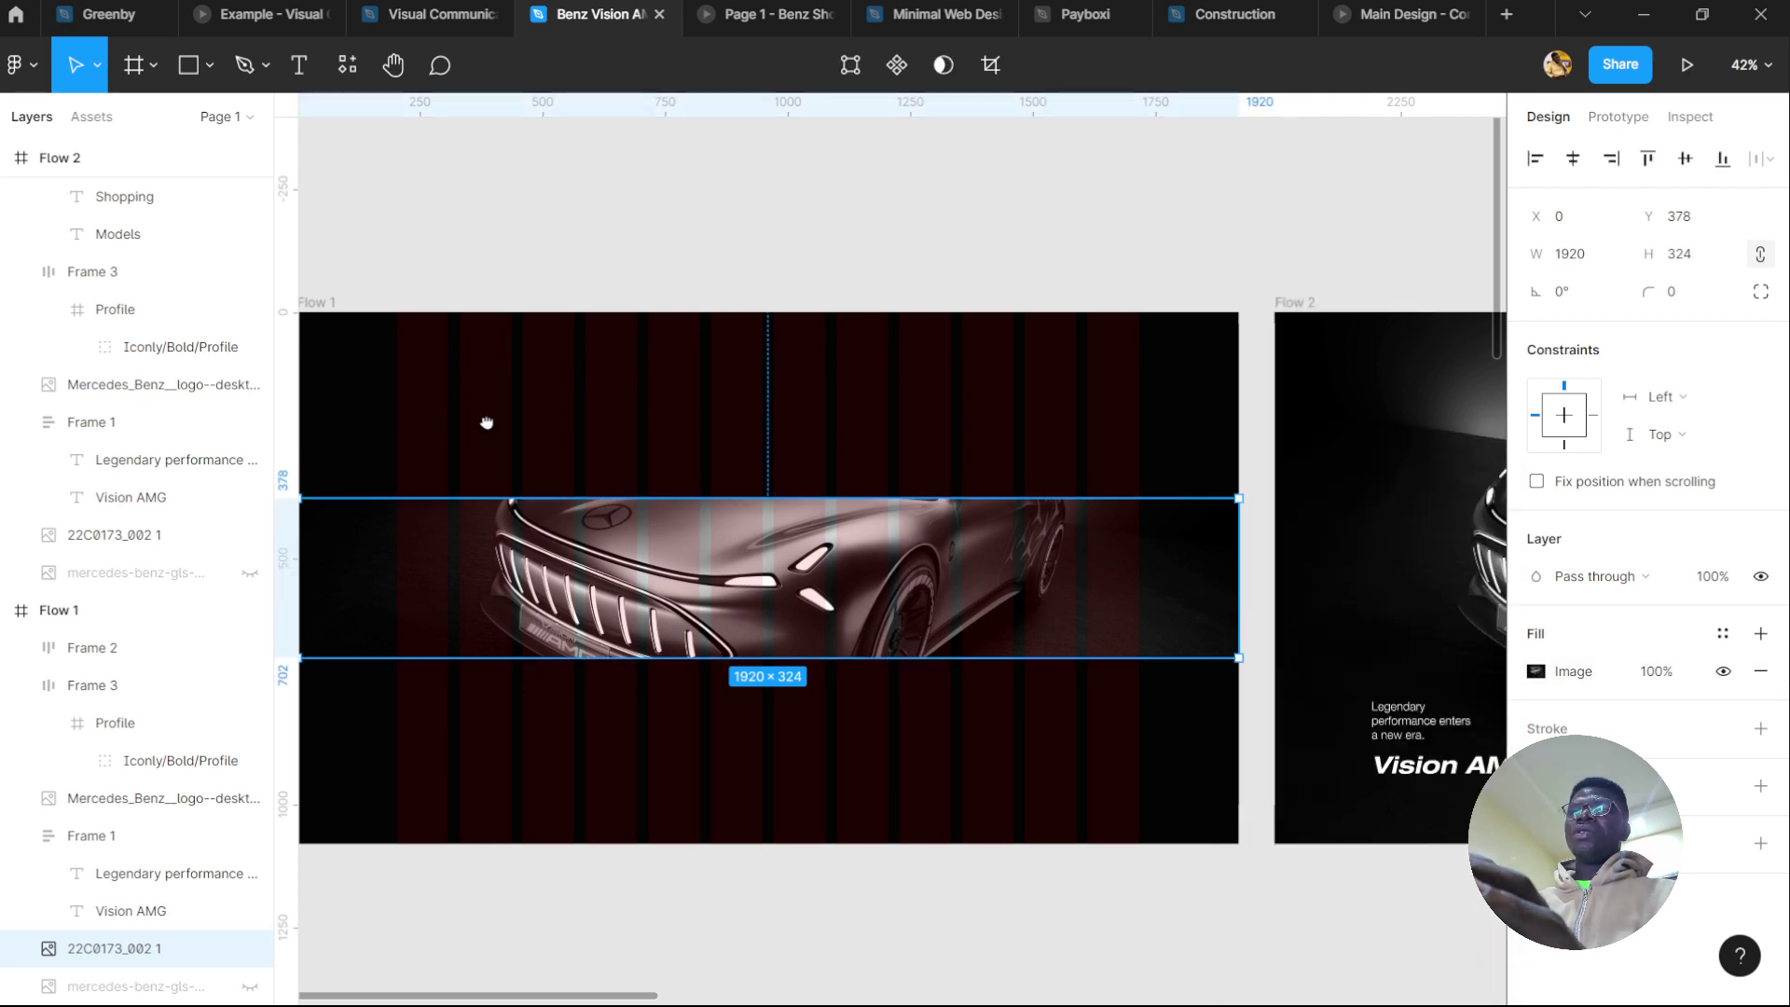
Select the full-frame car image inside the Flow 2 frame and examine its size, undoing any accidental resize
drag(483, 423, 581, 418)
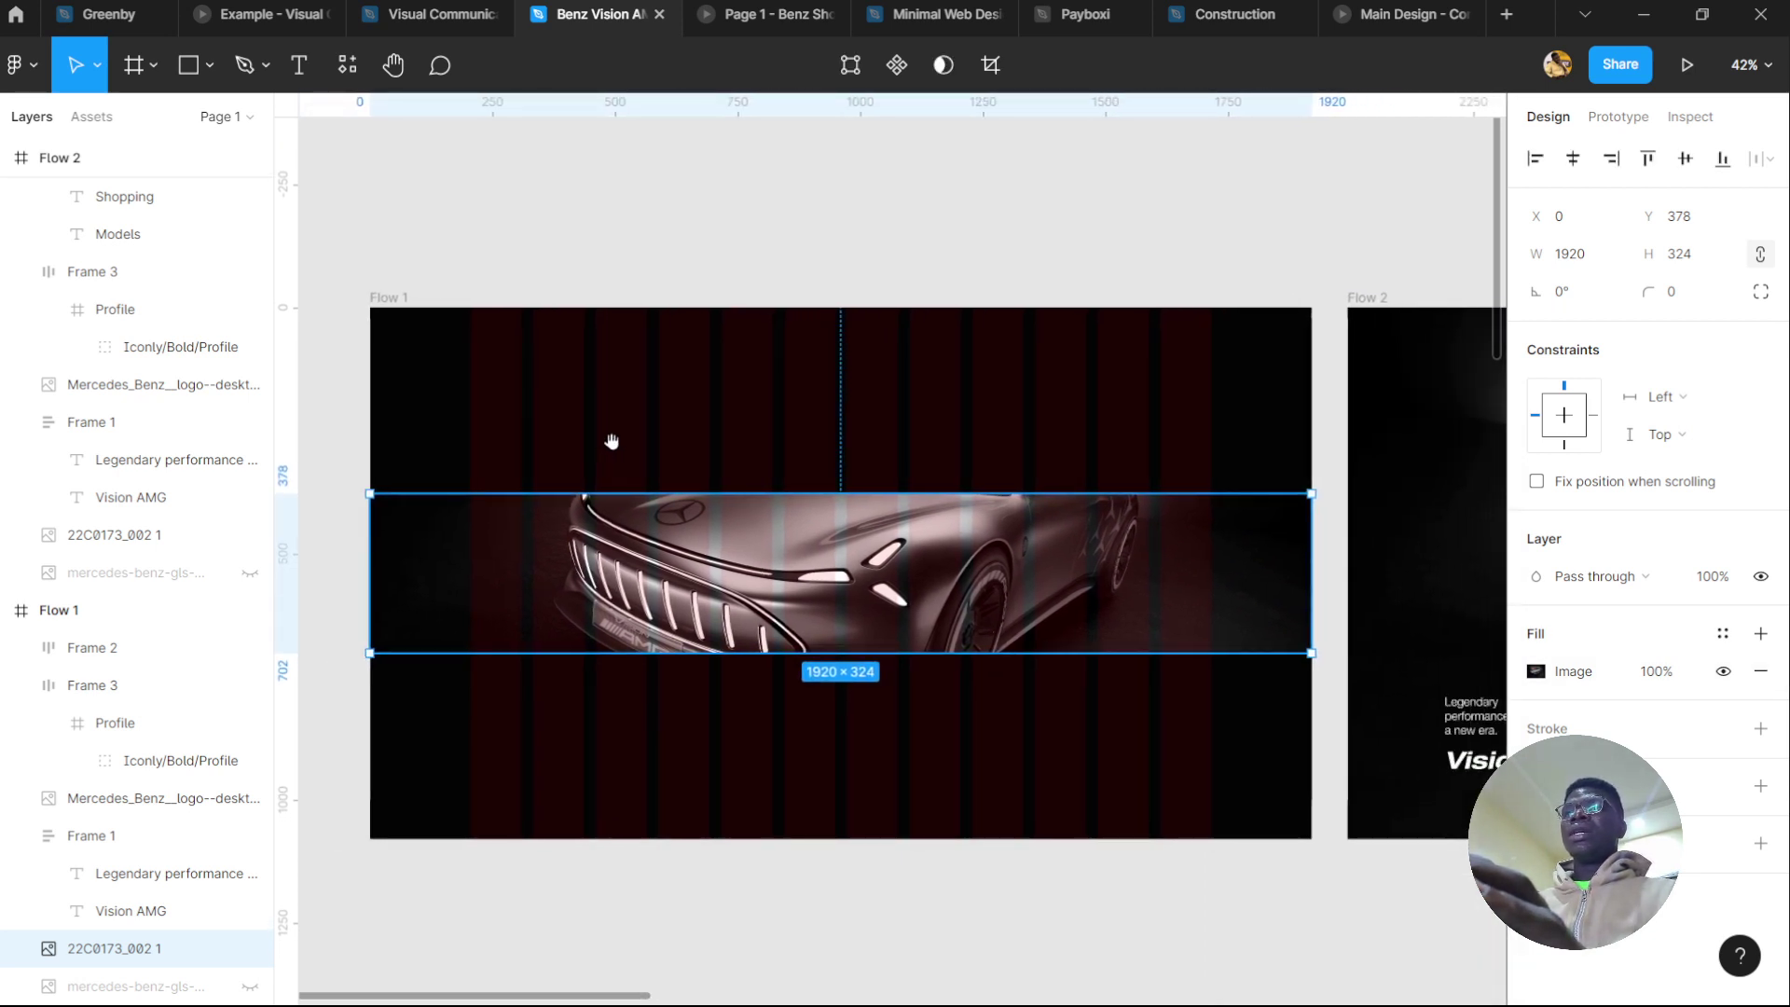
drag(641, 475, 635, 474)
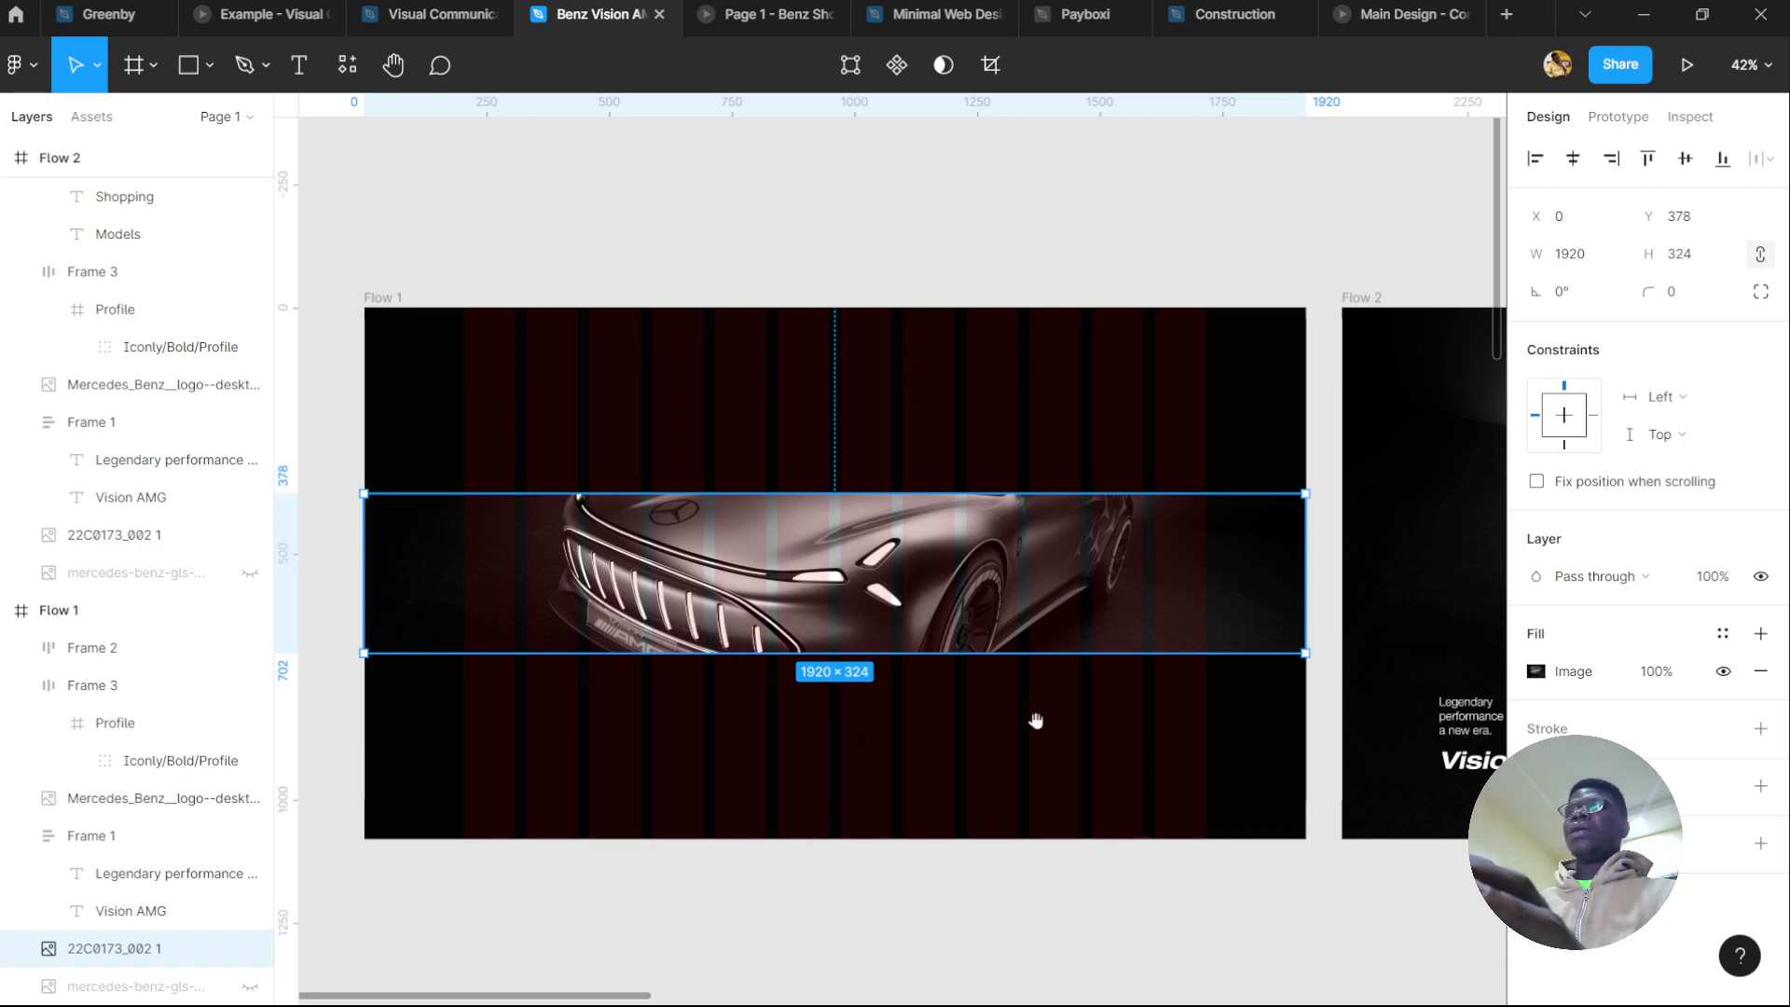
drag(1036, 721, 995, 723)
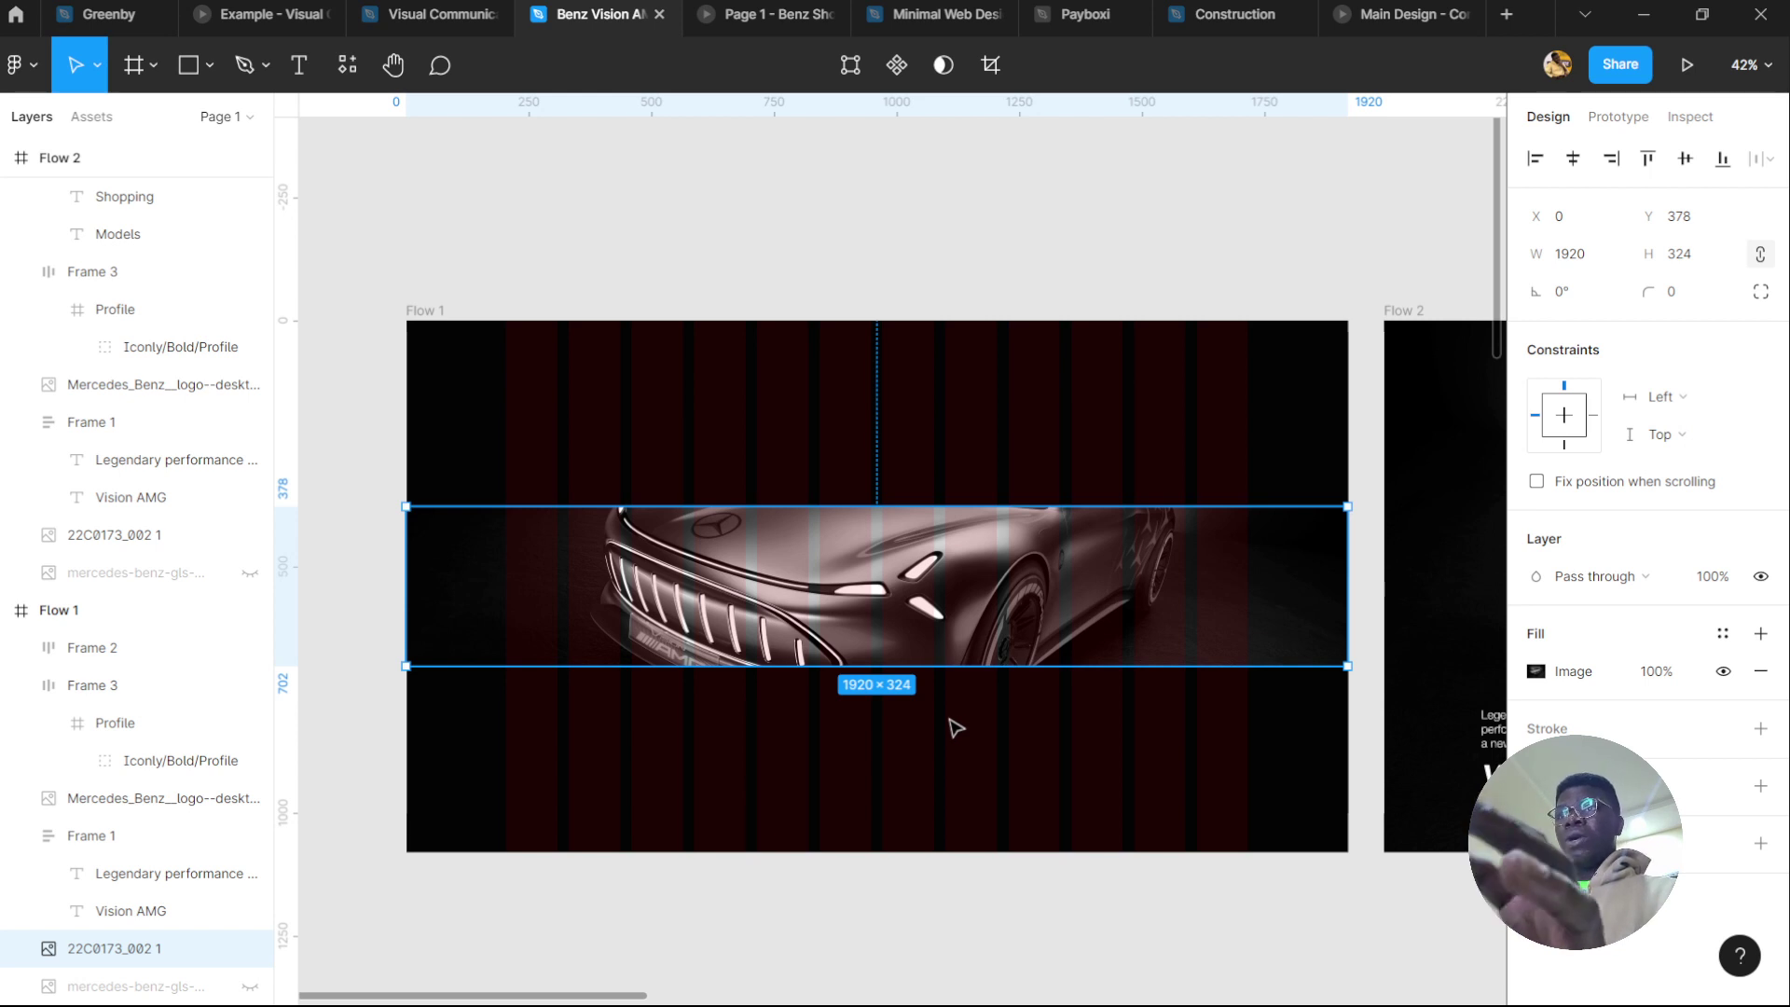
scroll(956, 728, right, 5)
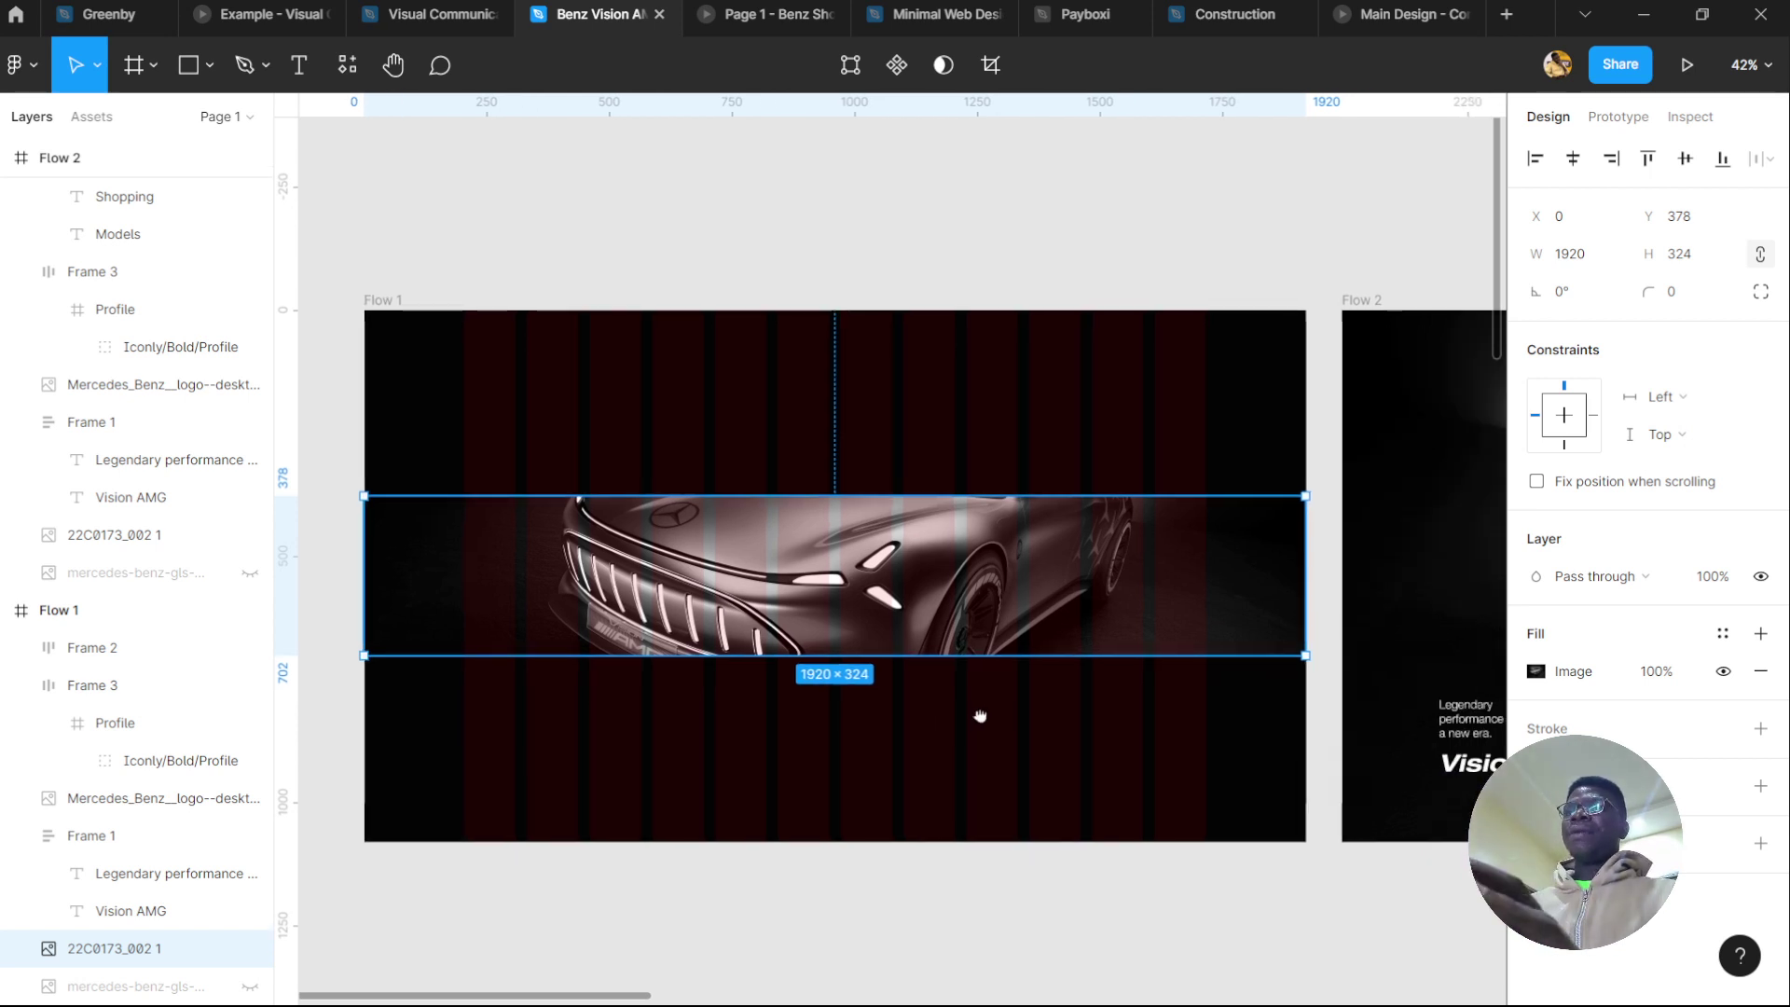
scroll(827, 681, right, 5)
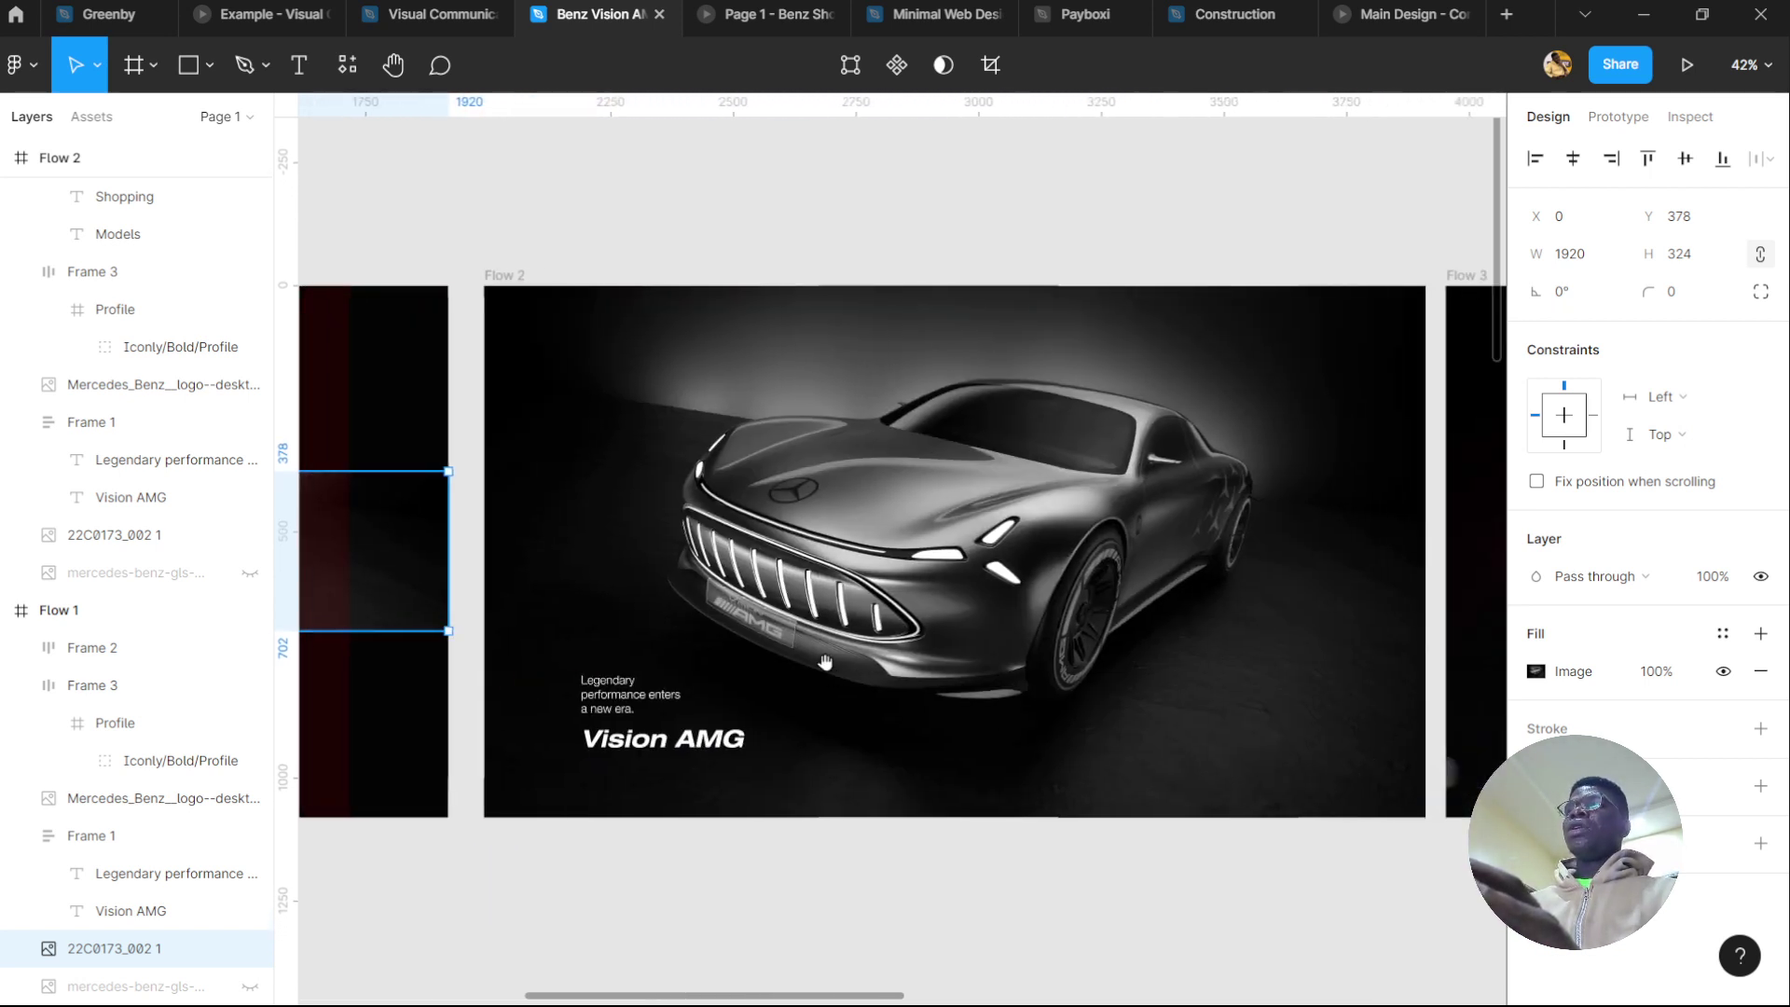
click(822, 651)
scroll(842, 576, right, 2)
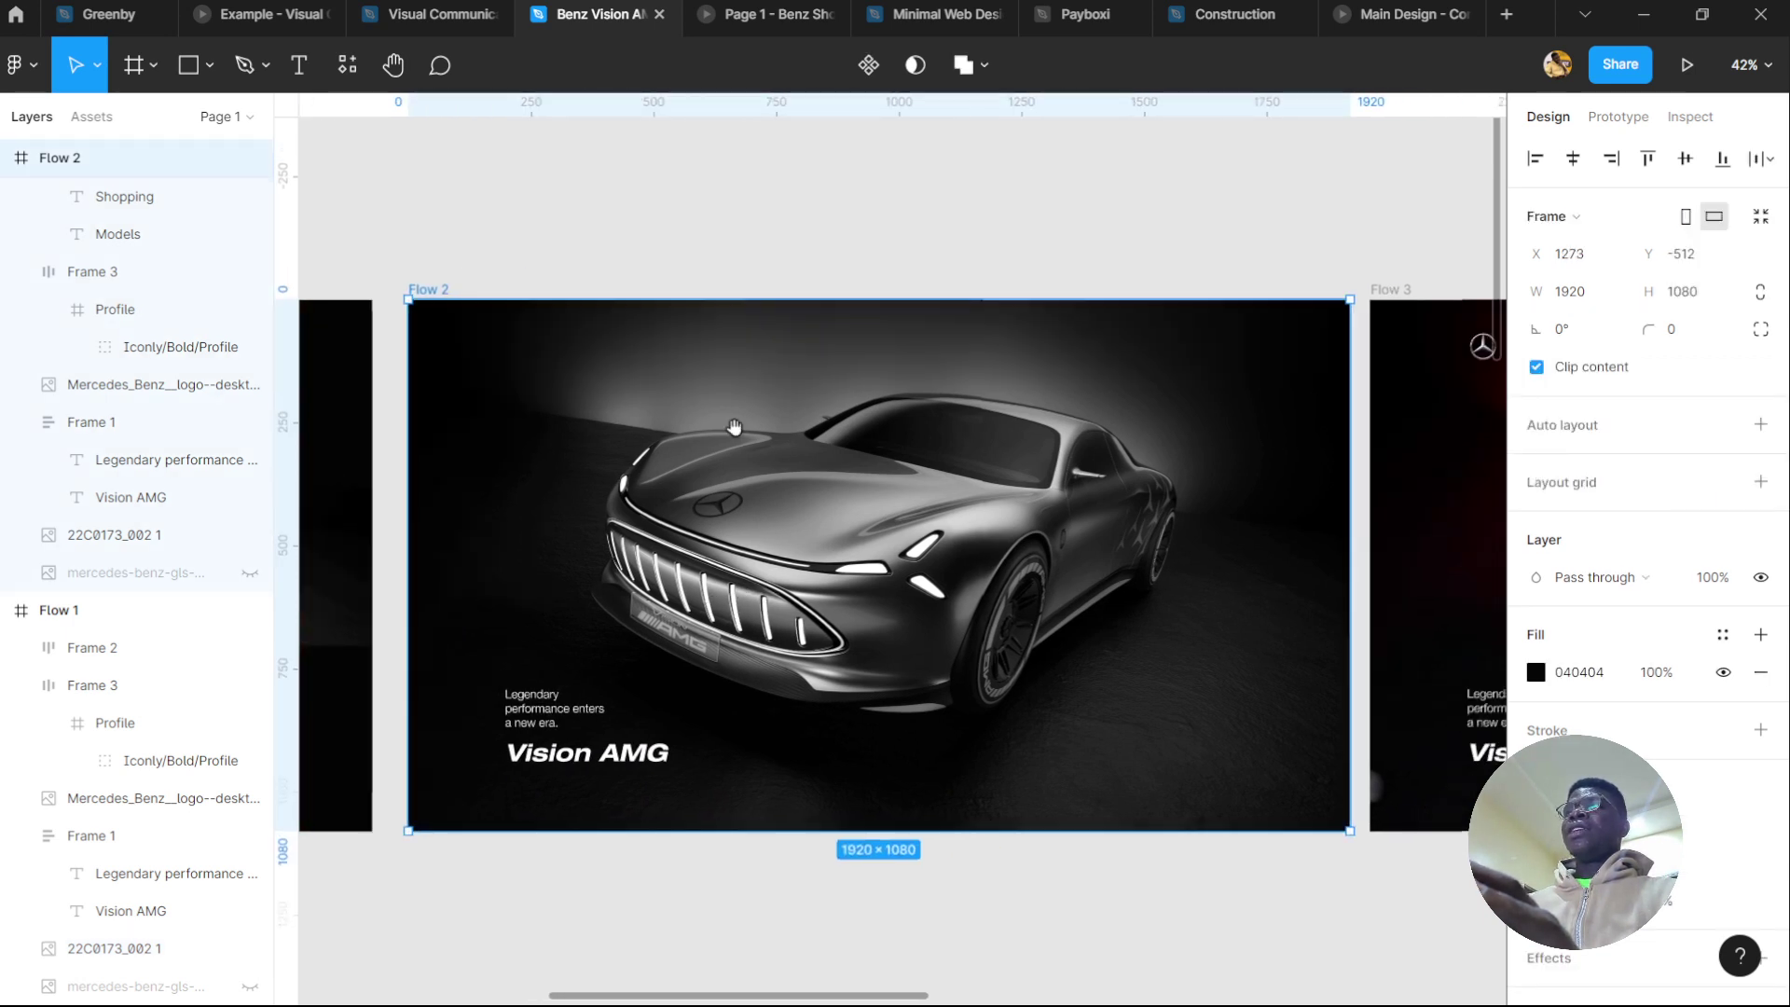
mouse_move(751, 300)
mouse_down()
mouse_move(776, 356)
mouse_move(767, 286)
mouse_move(786, 301)
mouse_up()
key(ctrl+z)
double_click(760, 366)
click(768, 332)
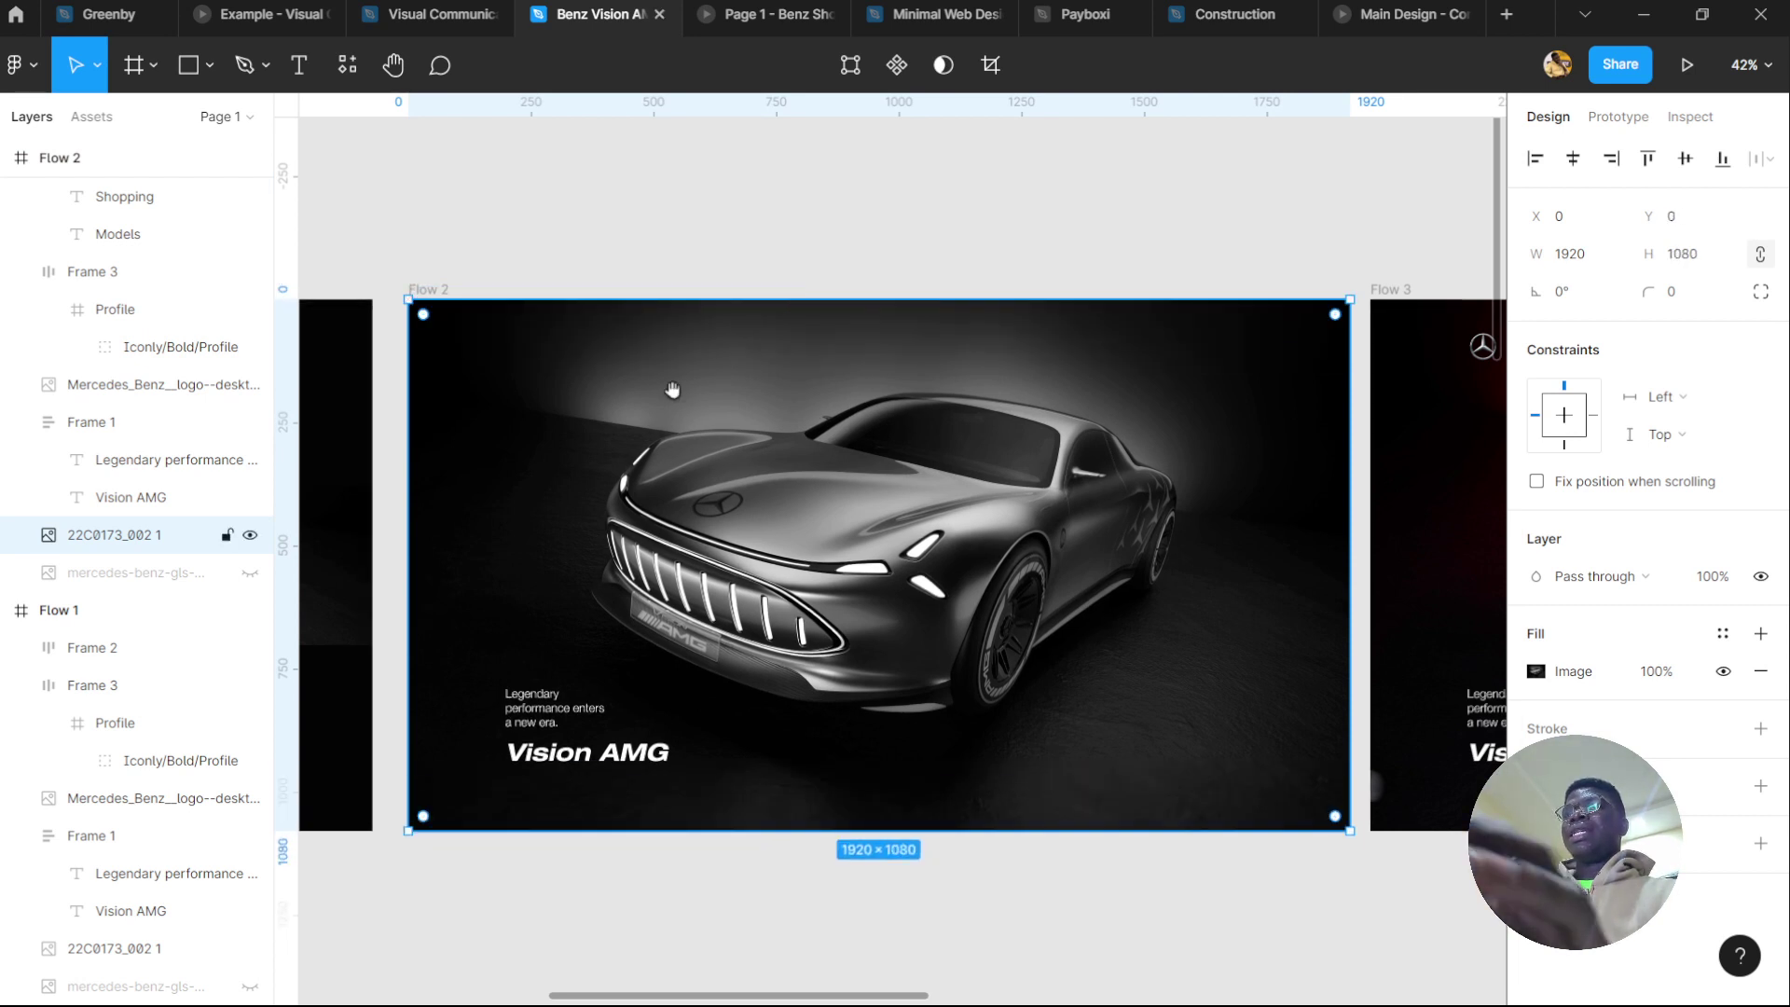
Compare the cropped car strip in Flow 1 with the full-size car image in Flow 2
drag(477, 434, 972, 455)
scroll(722, 445, down, 1)
drag(708, 473, 878, 443)
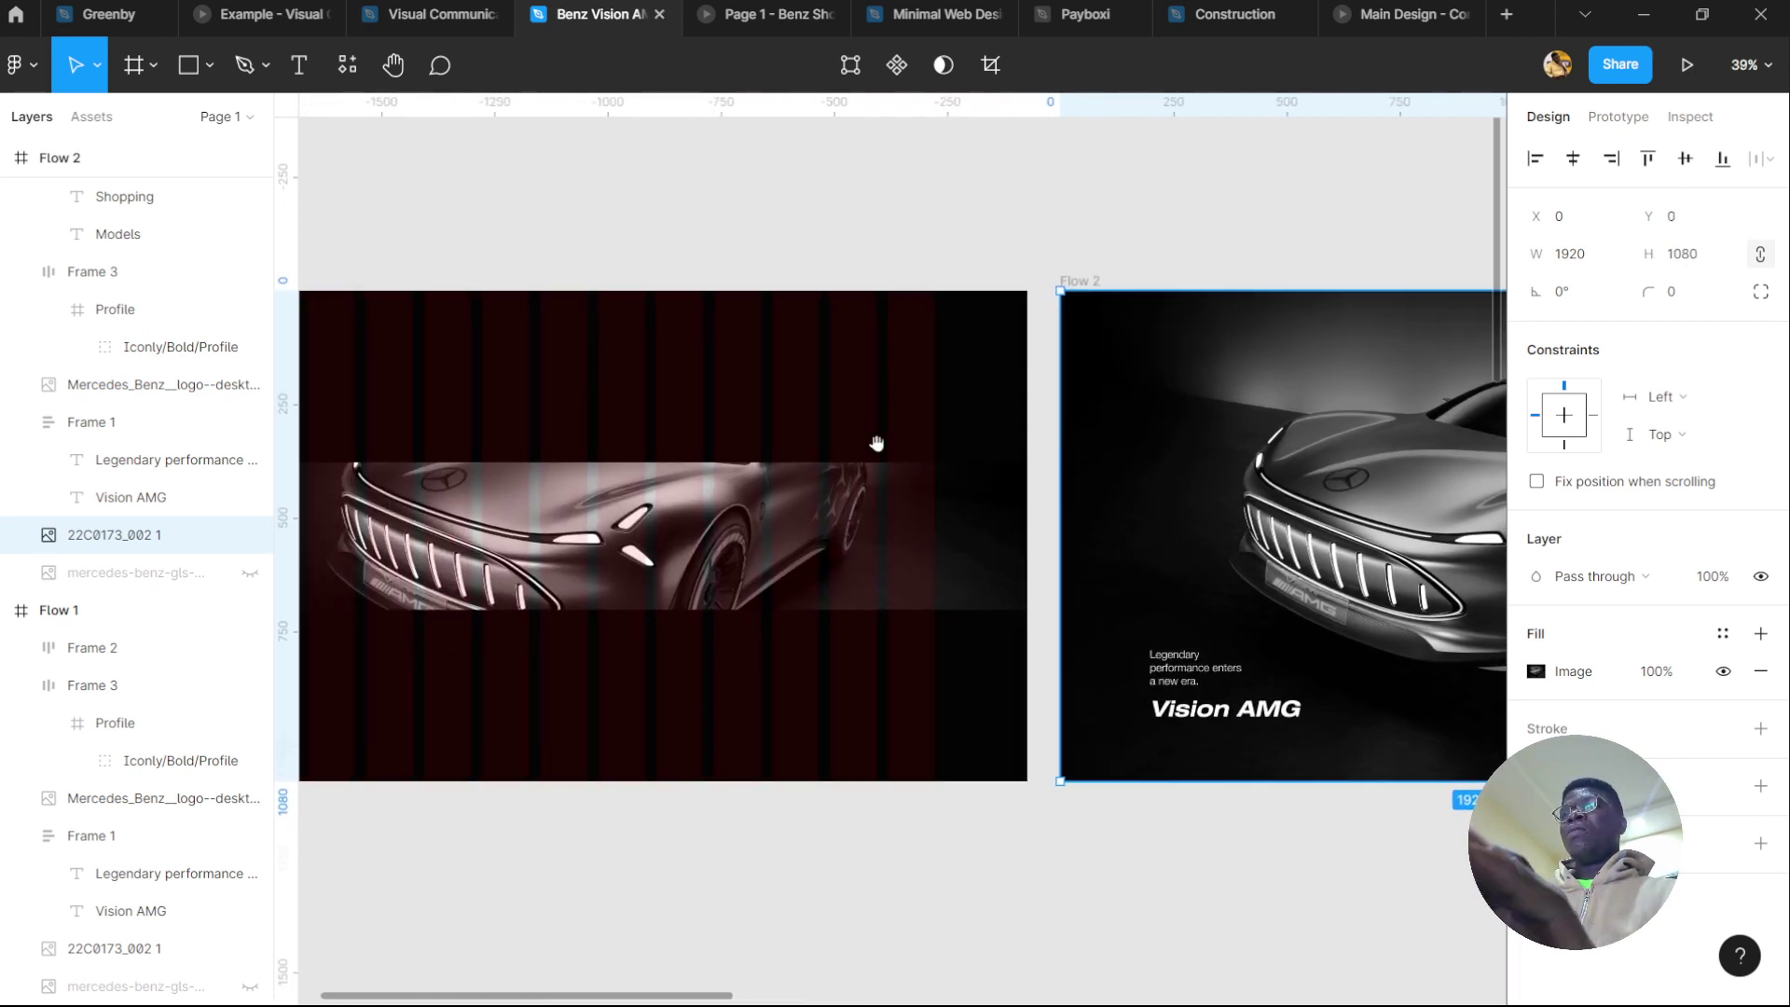
drag(443, 469, 81, 449)
click(519, 388)
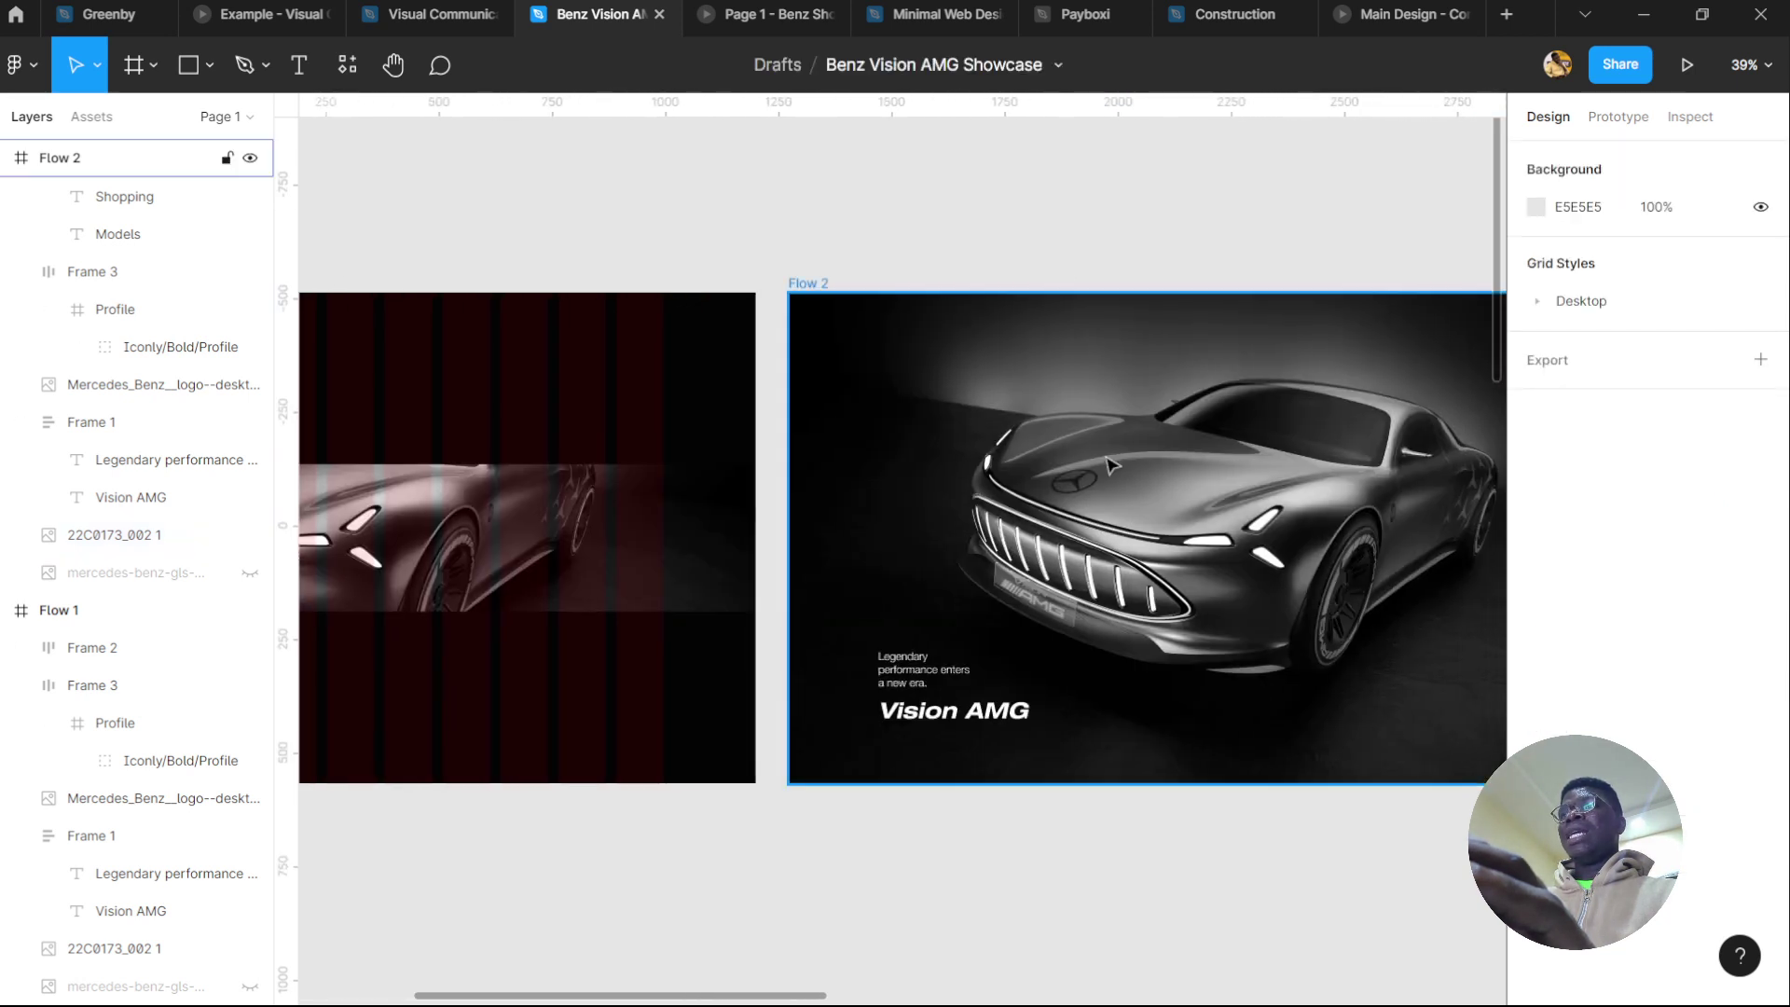
click(1109, 463)
scroll(1035, 420, left, 6)
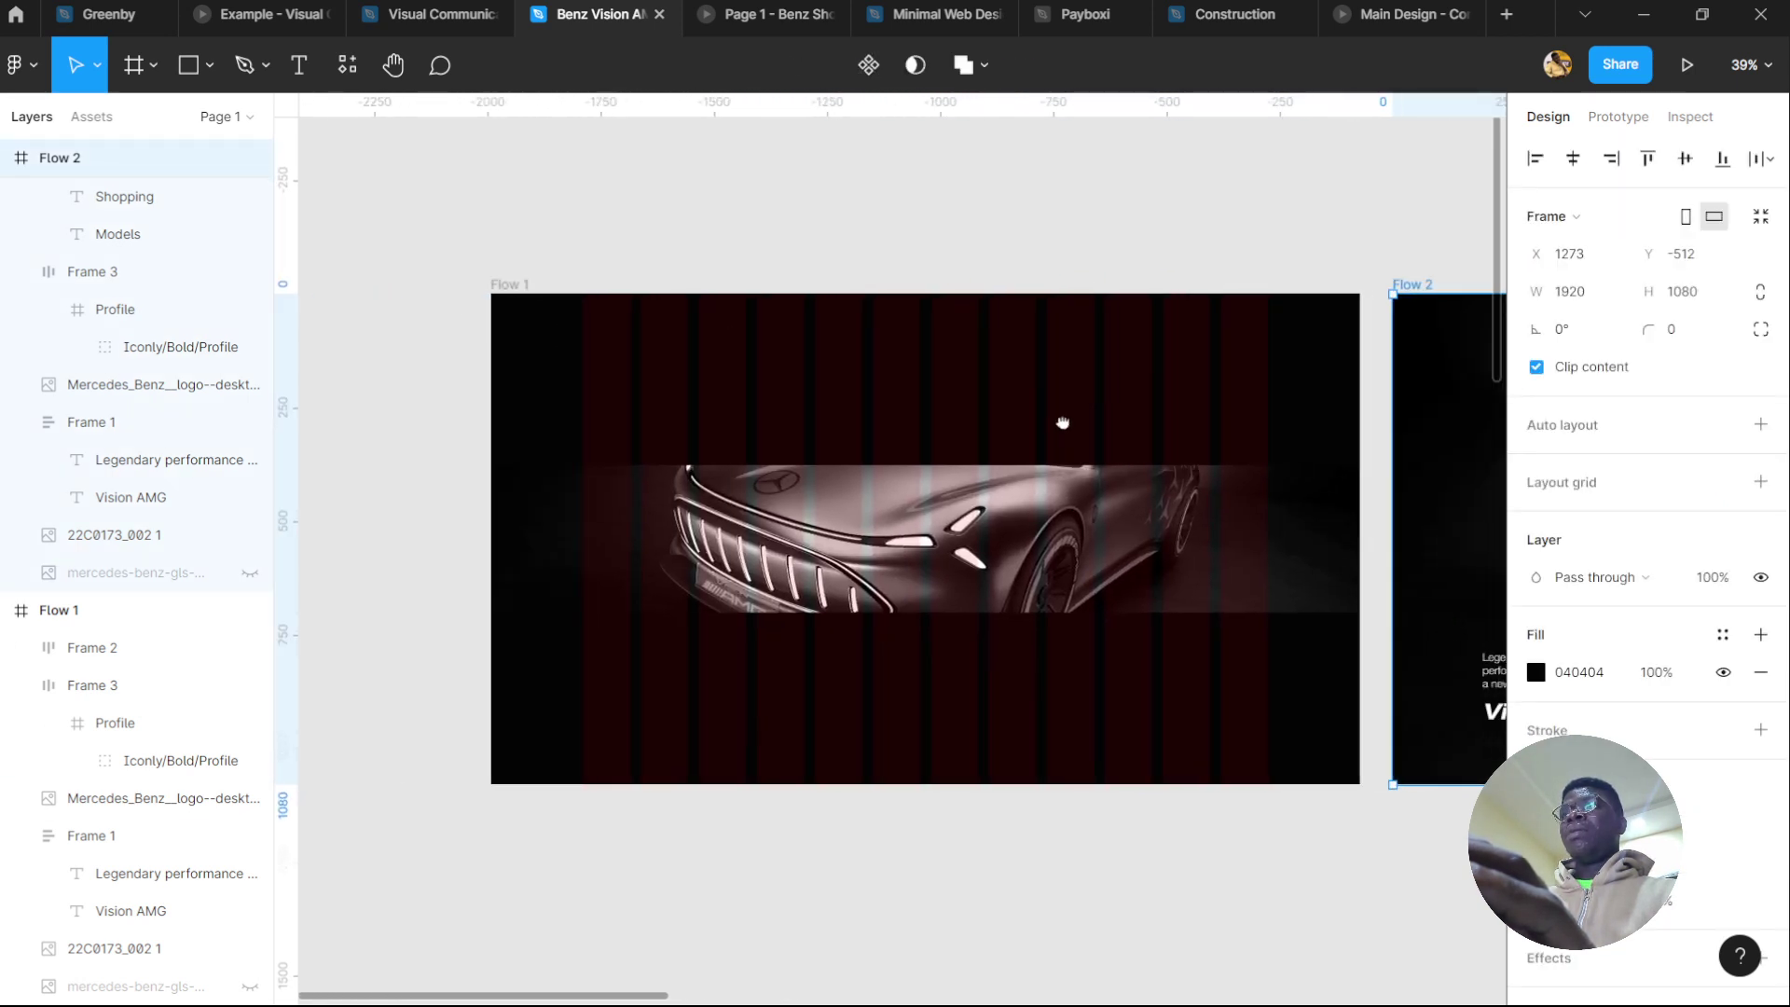
drag(1063, 422, 717, 420)
drag(1444, 498, 972, 499)
click(847, 452)
drag(641, 475, 982, 468)
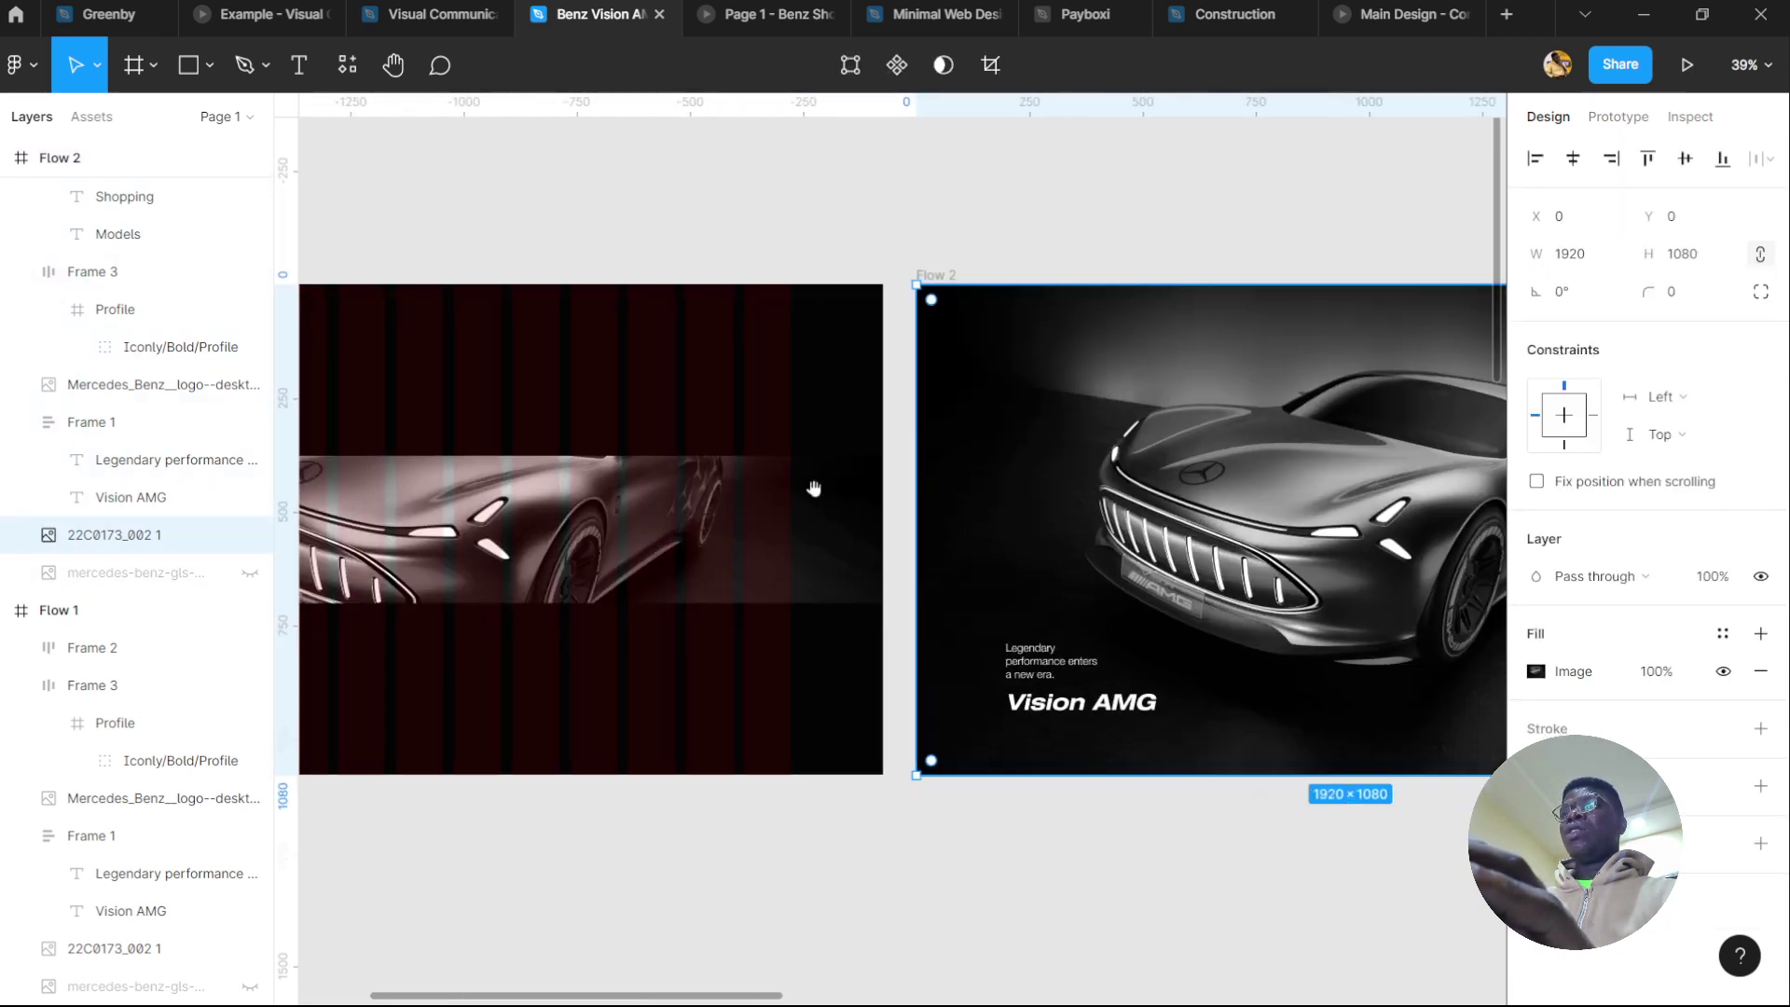
click(814, 487)
scroll(1044, 495, right, 4)
click(908, 507)
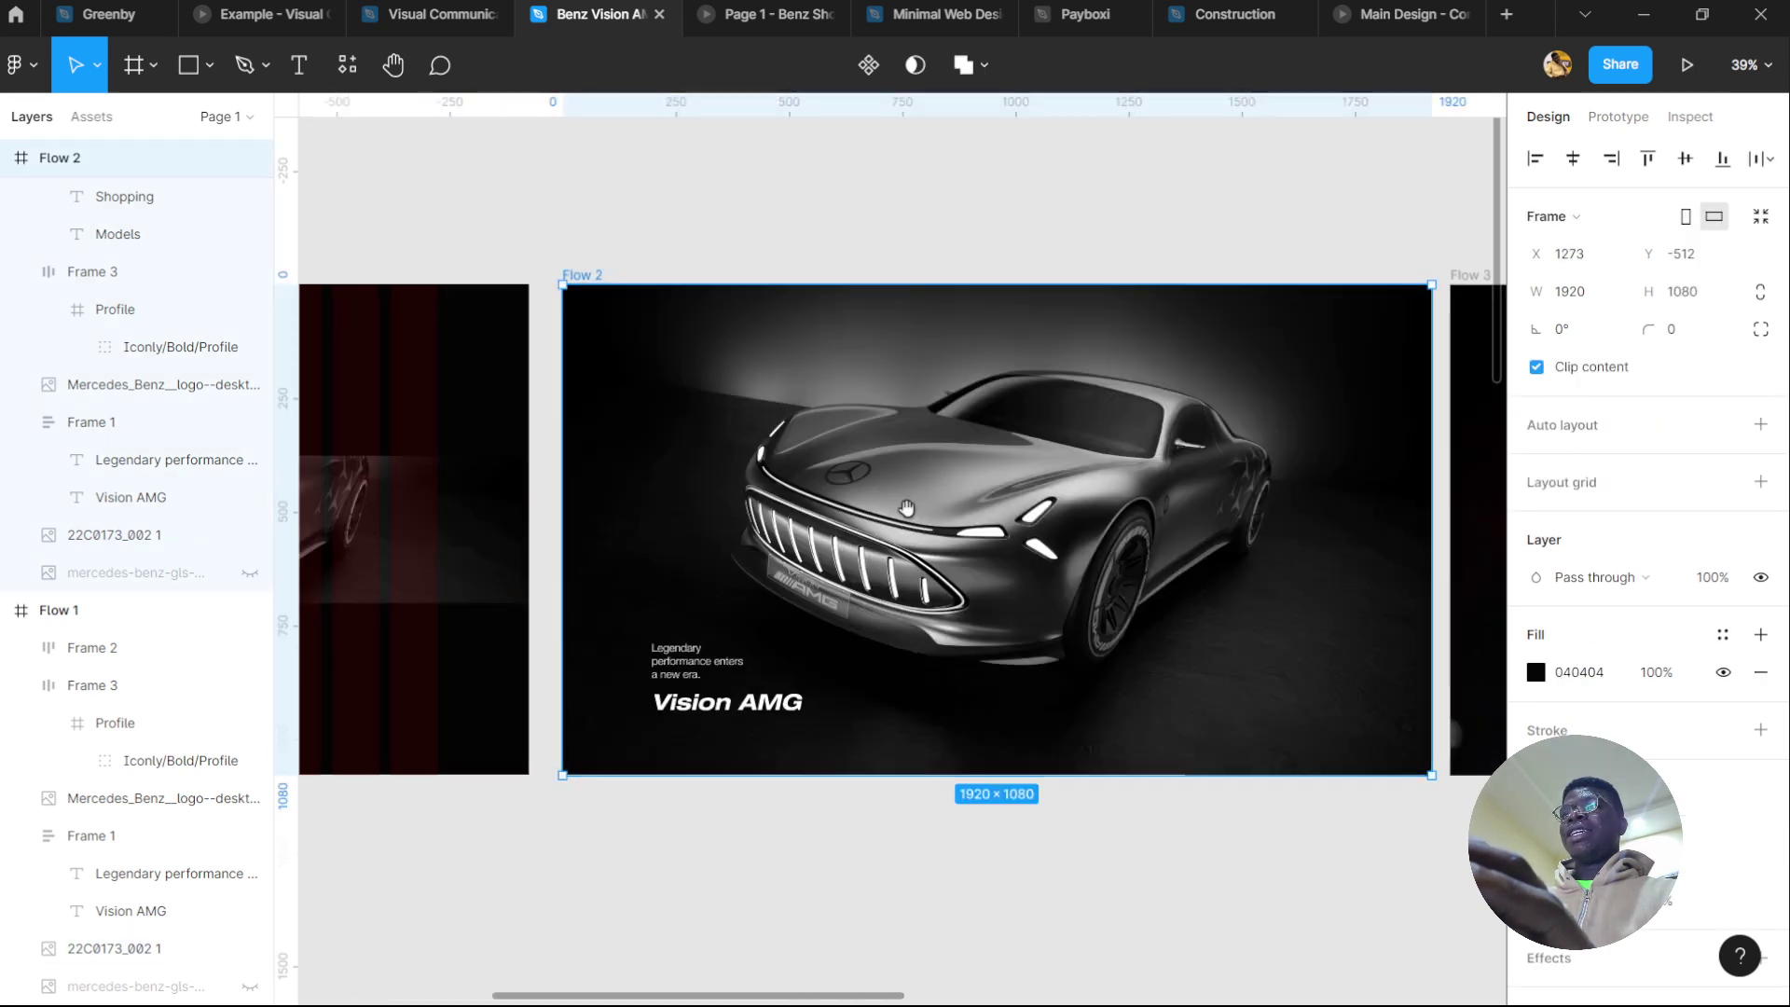
scroll(907, 507, right, 4)
scroll(697, 584, left, 10)
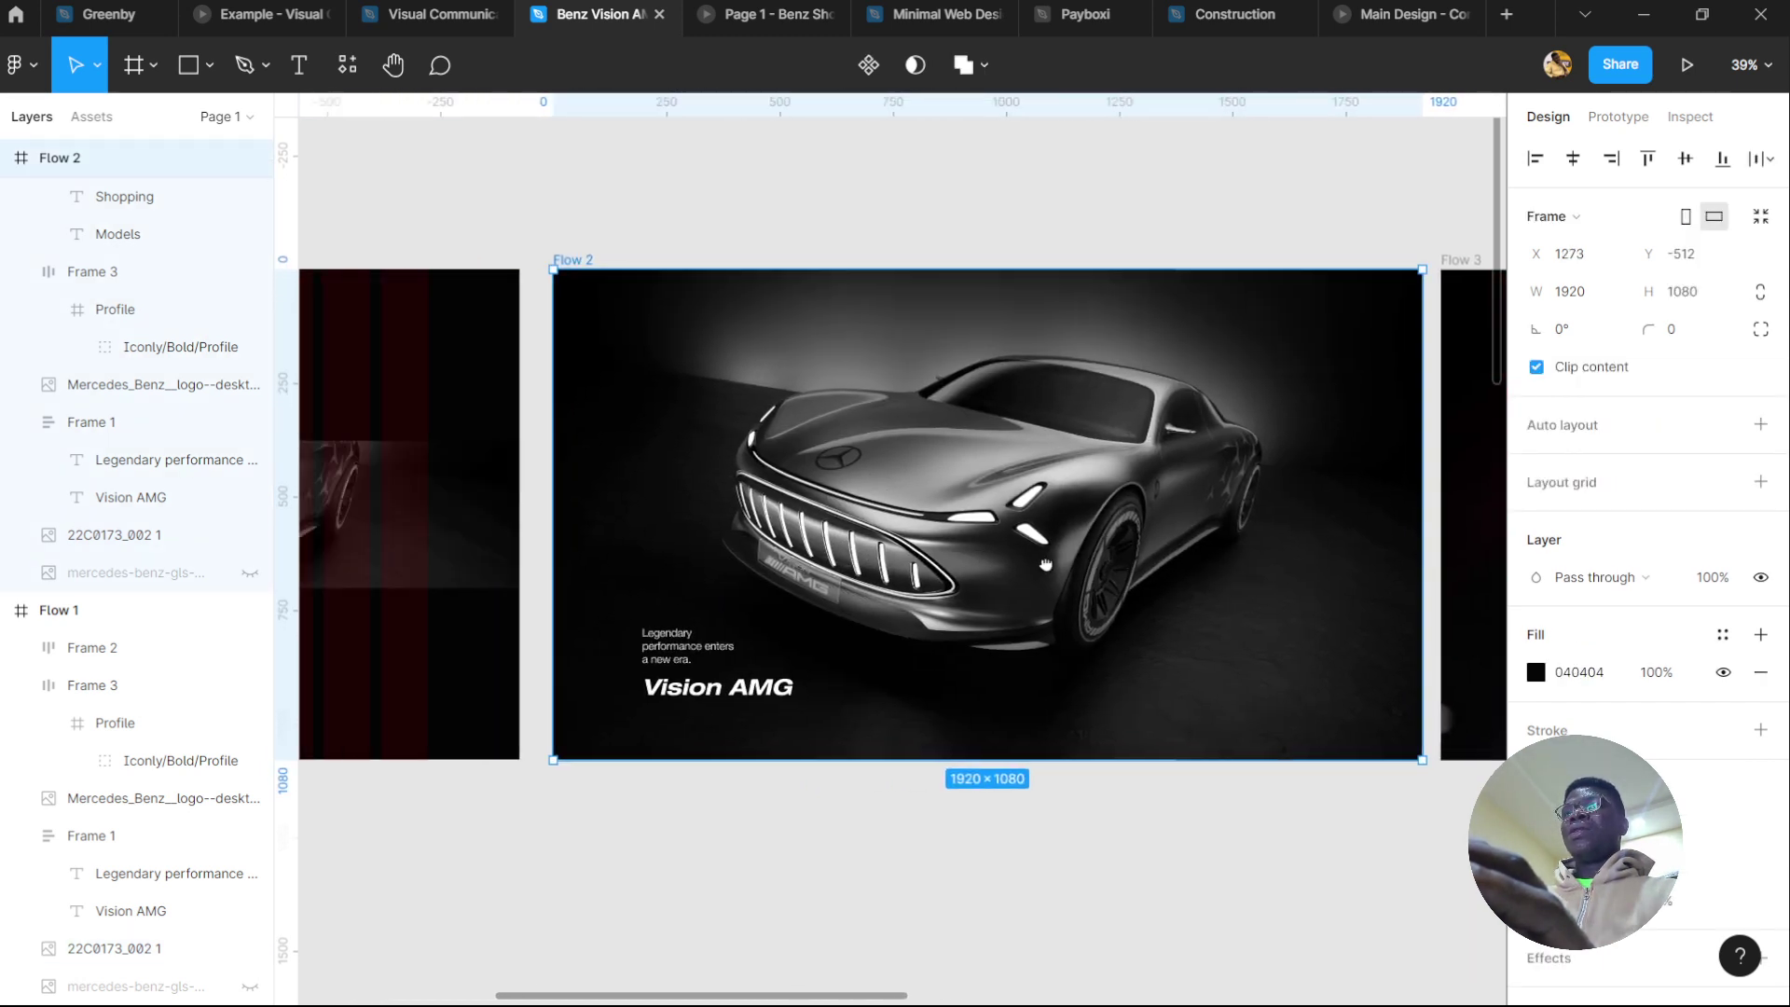
scroll(815, 557, left, 10)
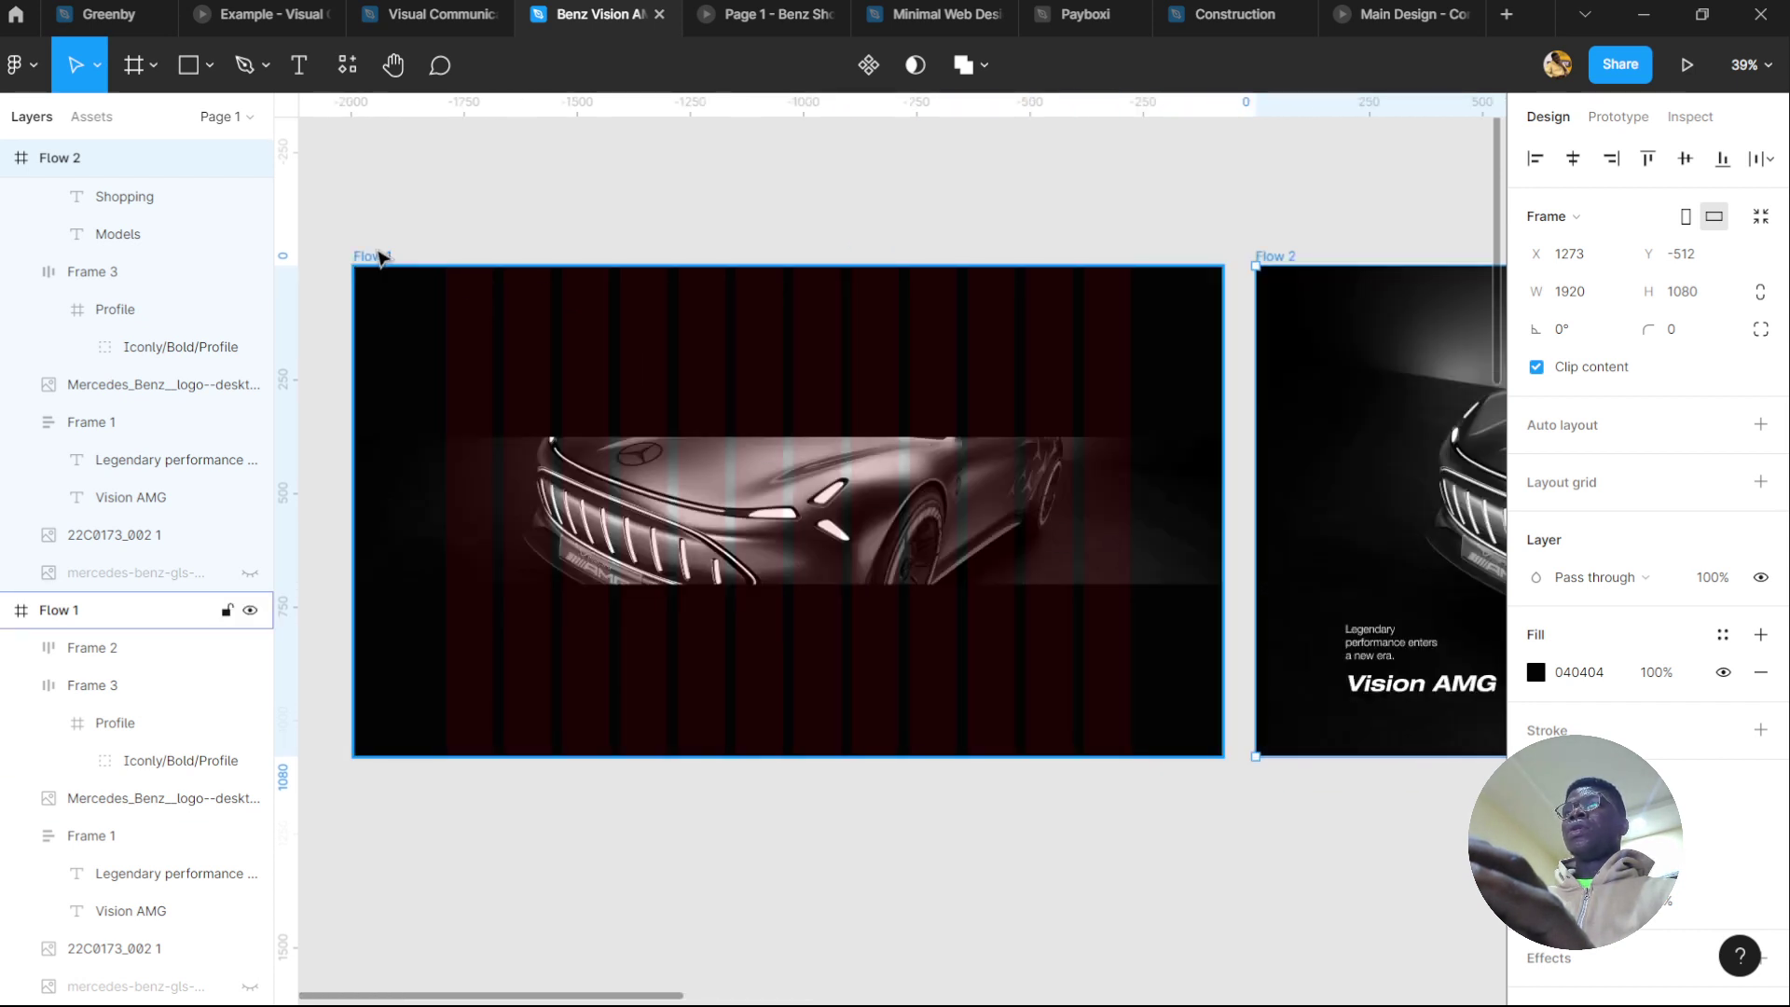
Open the details of the Flow 1 frame's click interaction that navigates to Flow 2
click(380, 256)
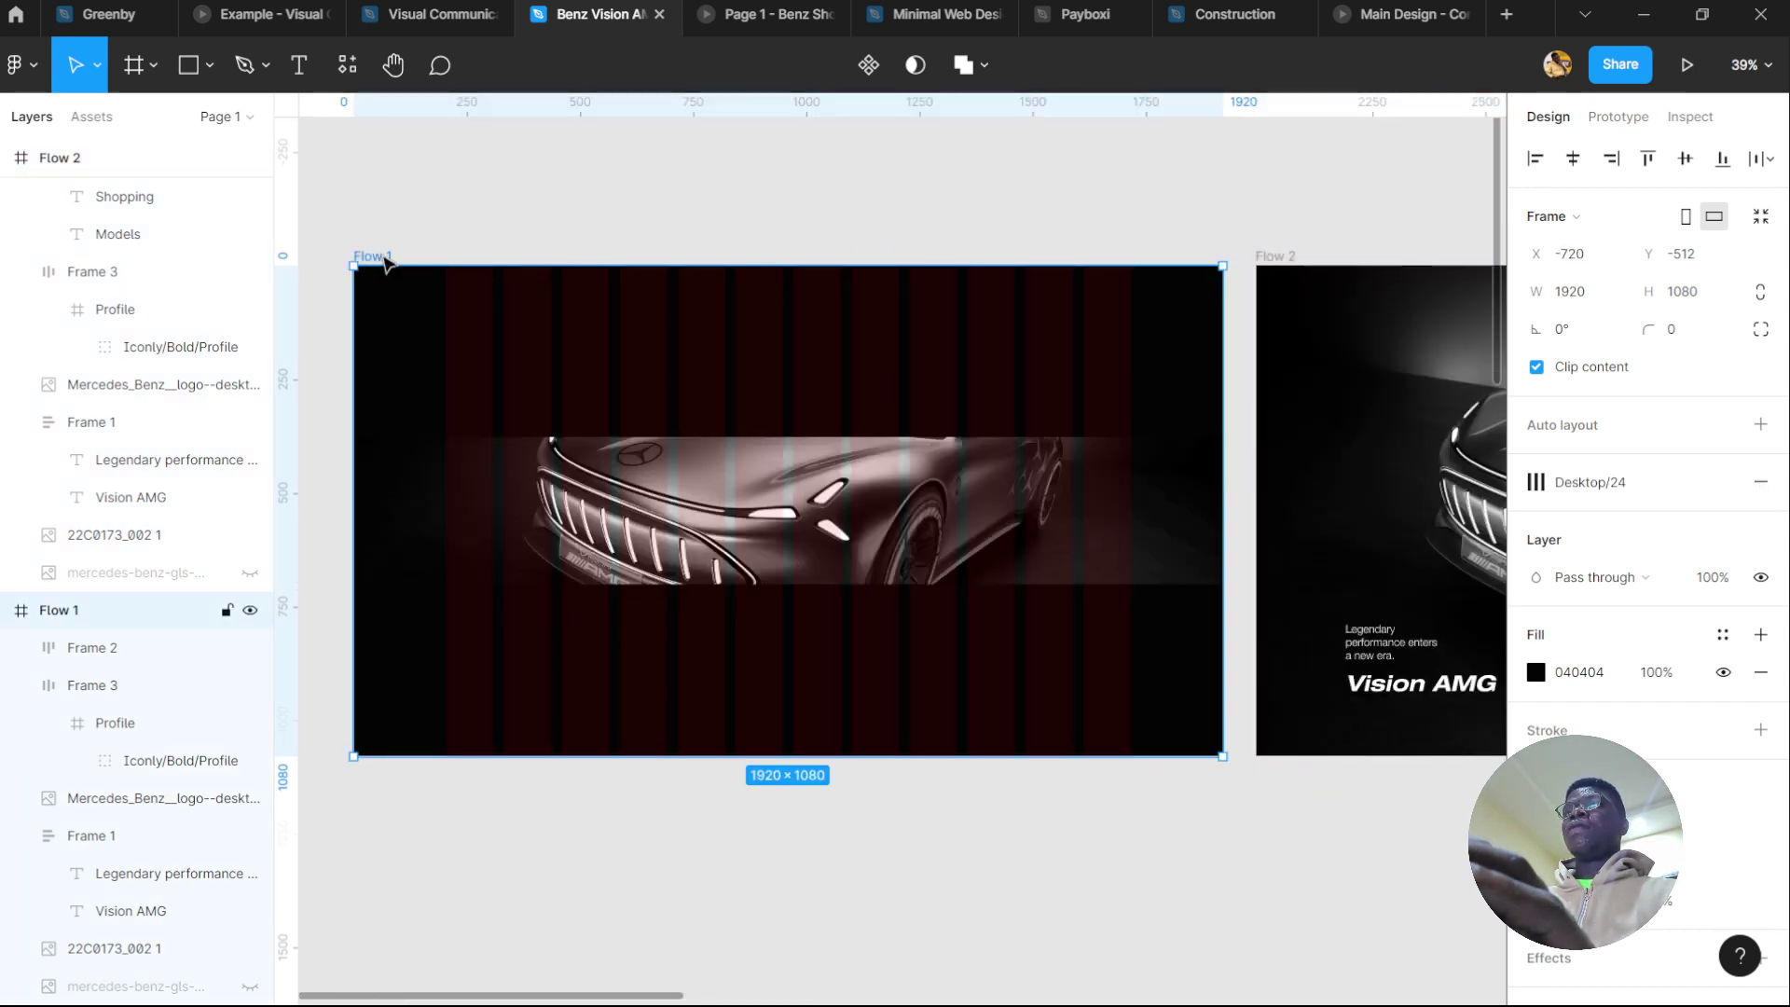
click(1619, 119)
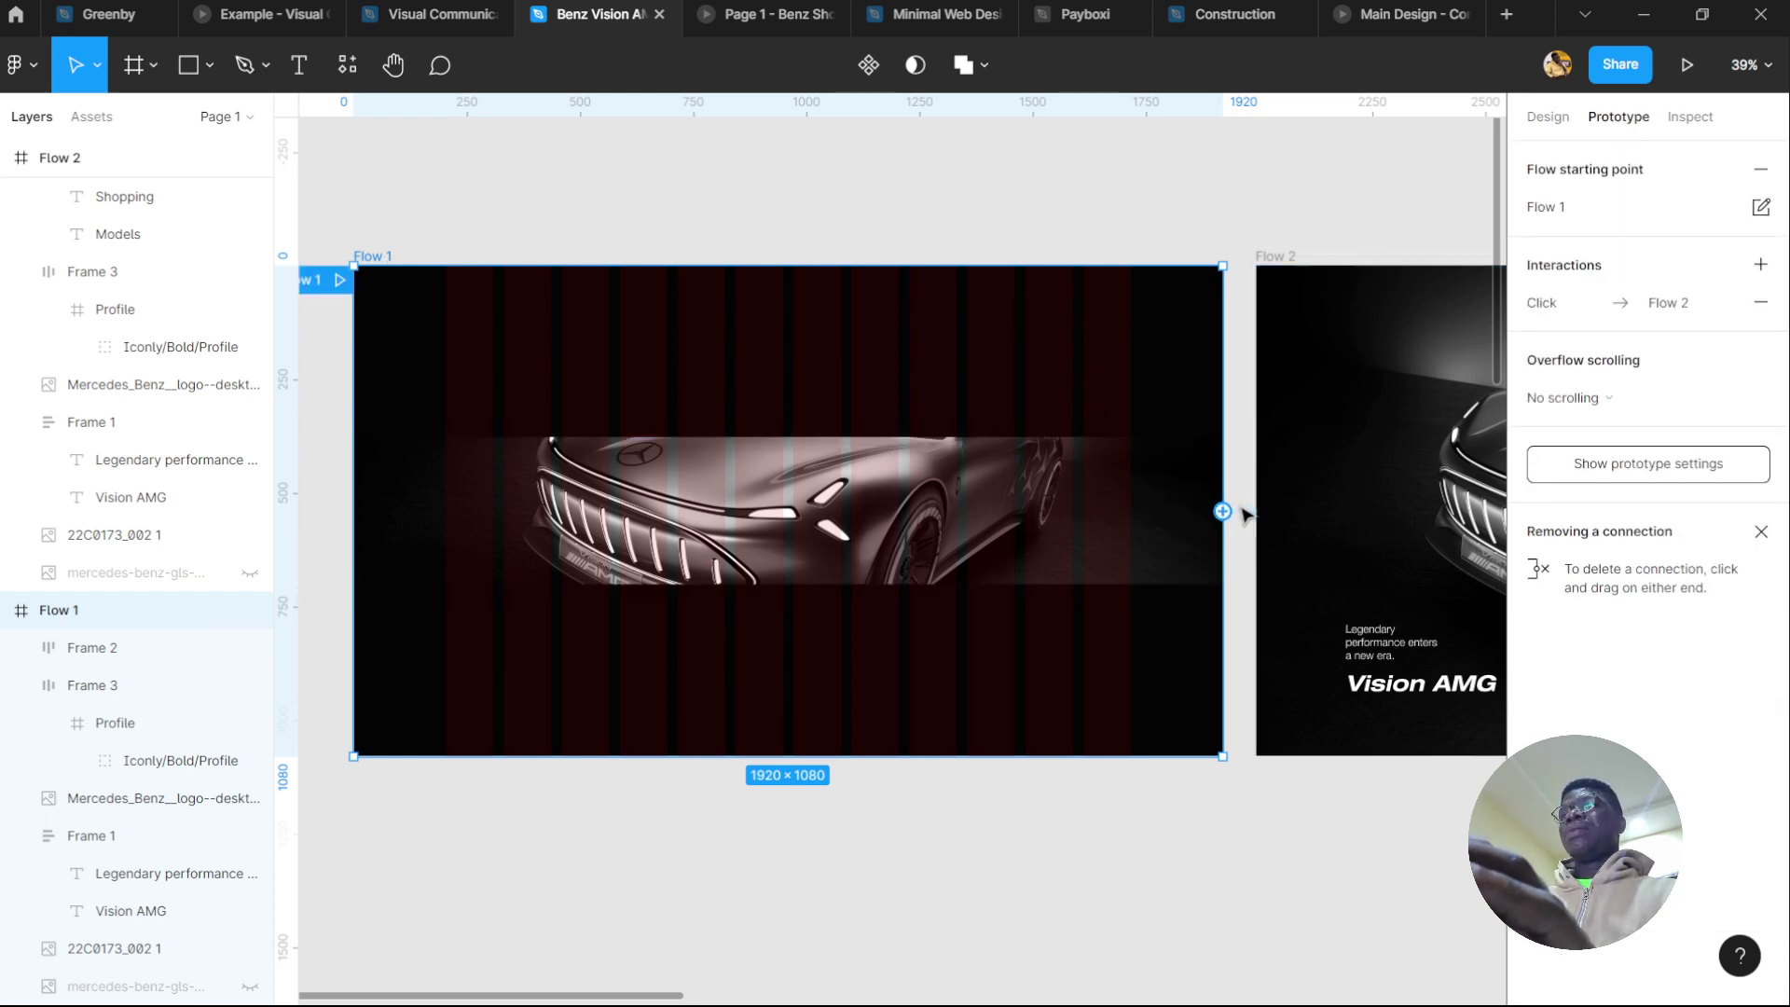
scroll(1272, 527, right, 3)
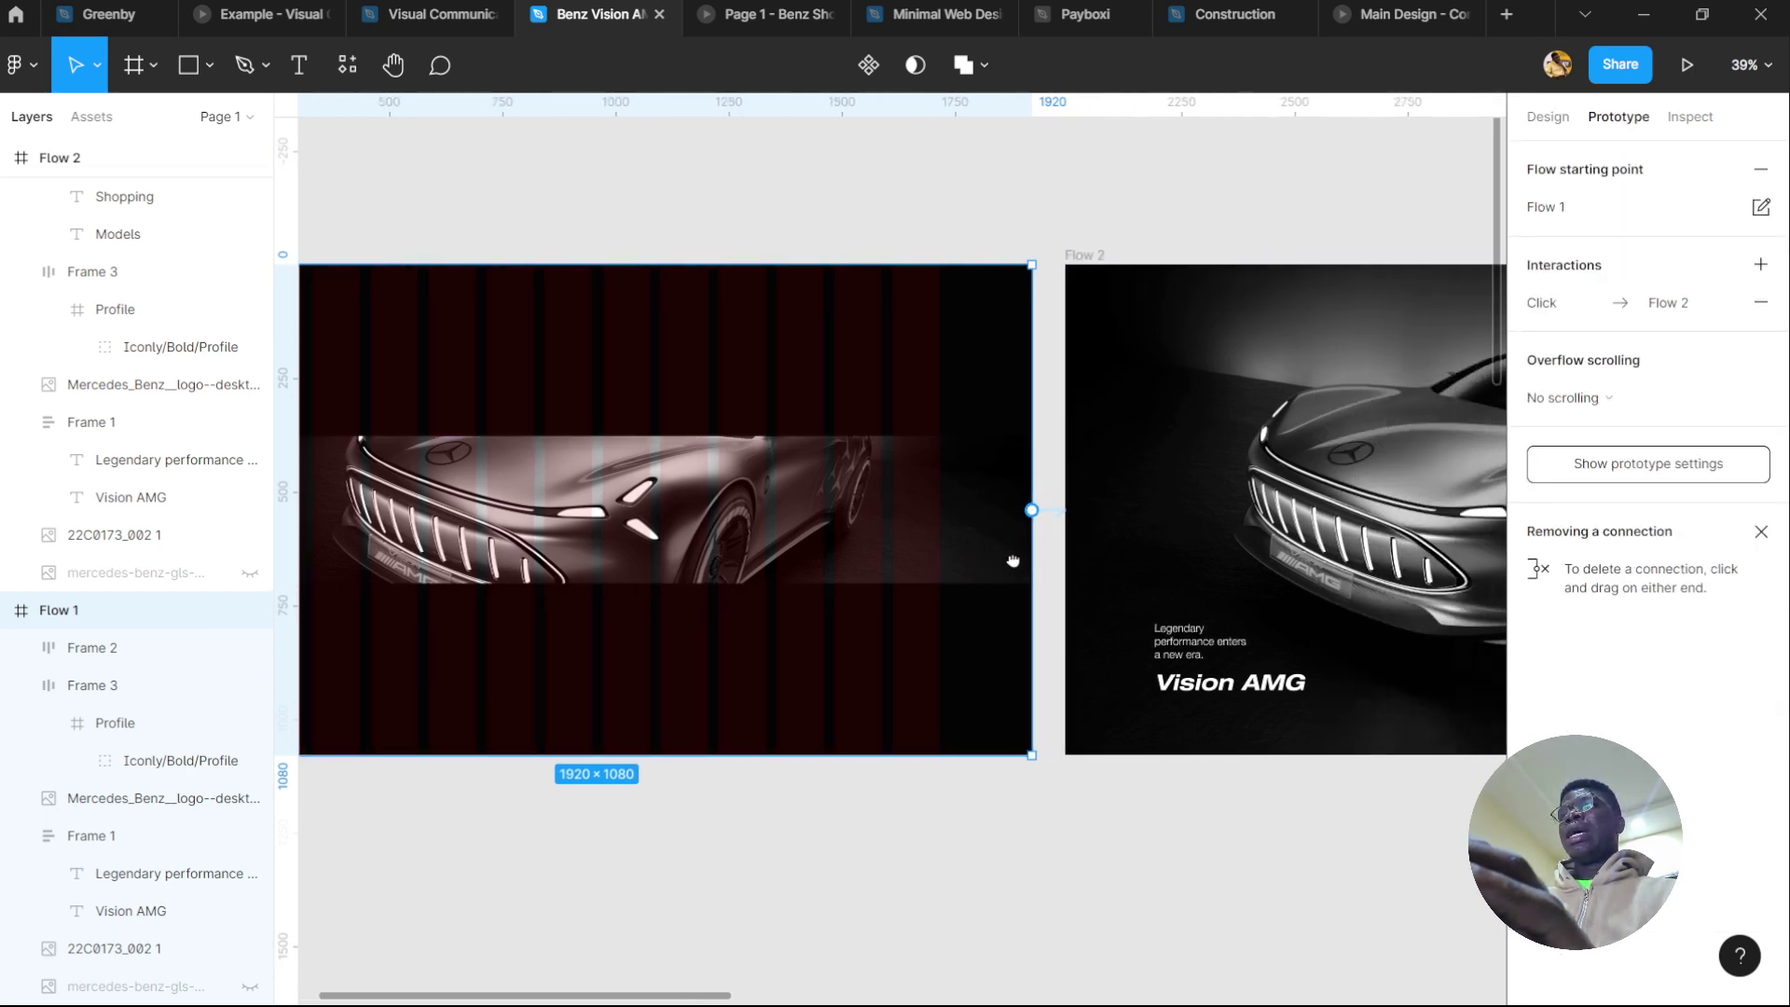
click(1543, 306)
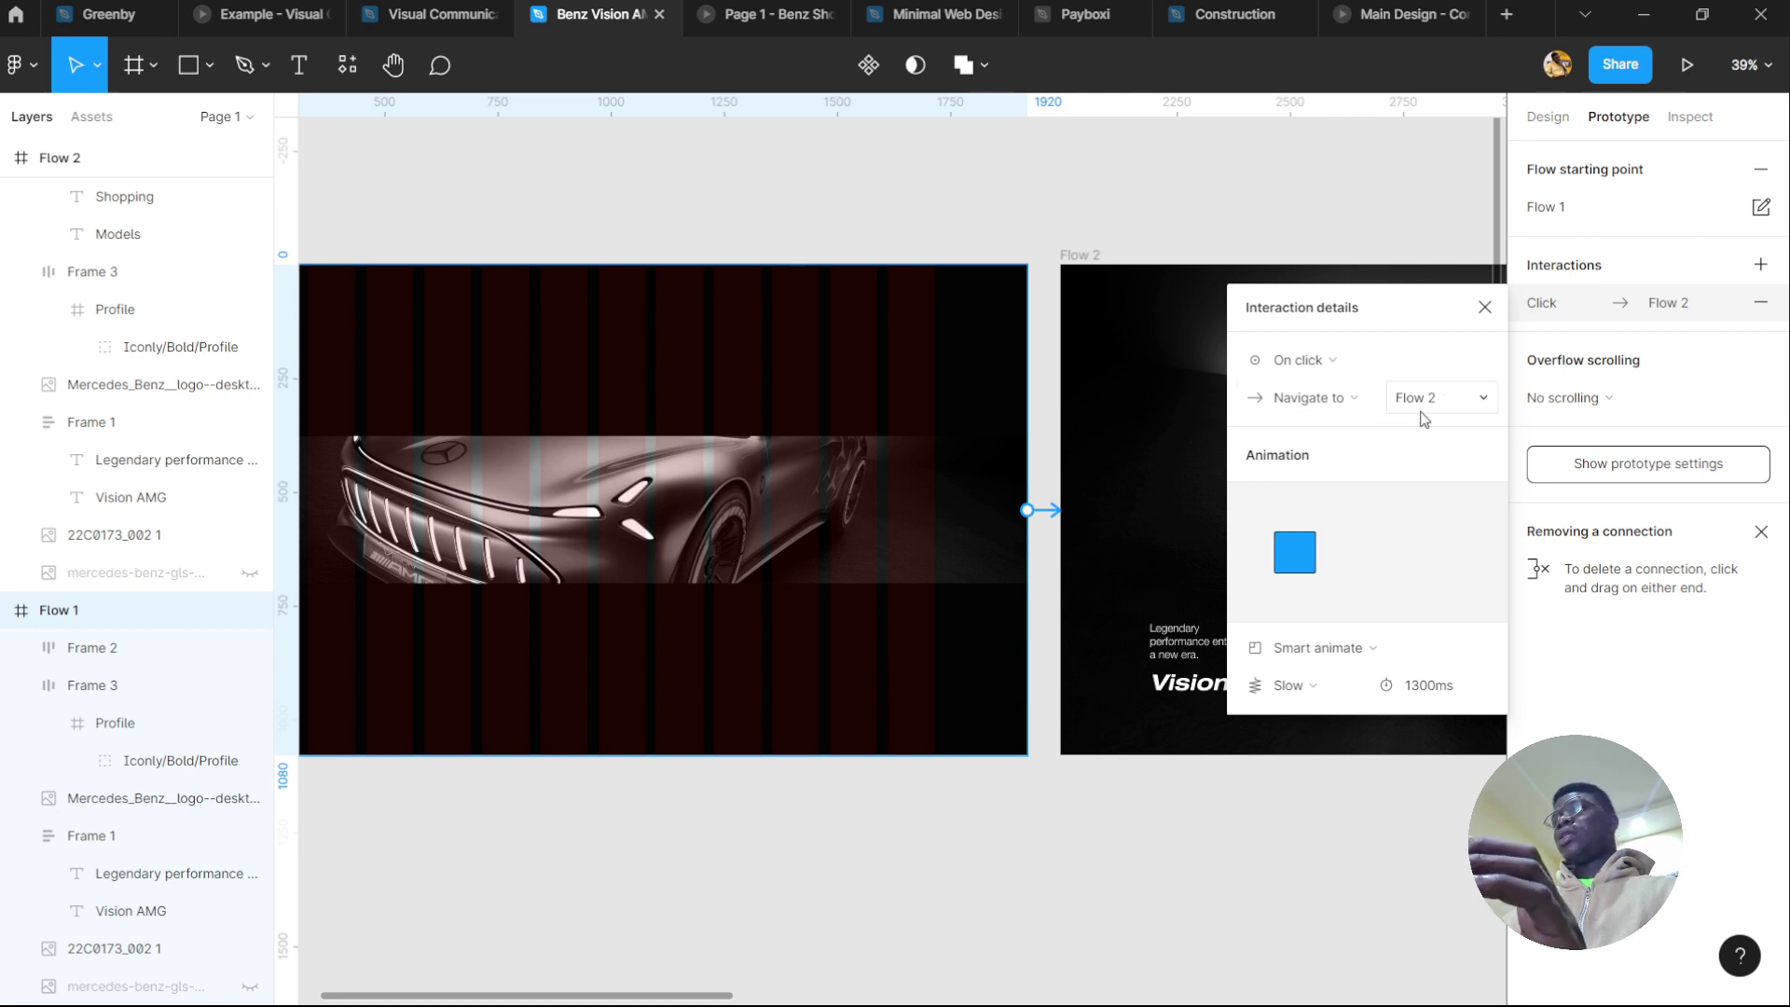
Review the animation type and easing options of the Flow 1 transition, keeping Smart animate and Slow
click(1346, 645)
click(1324, 655)
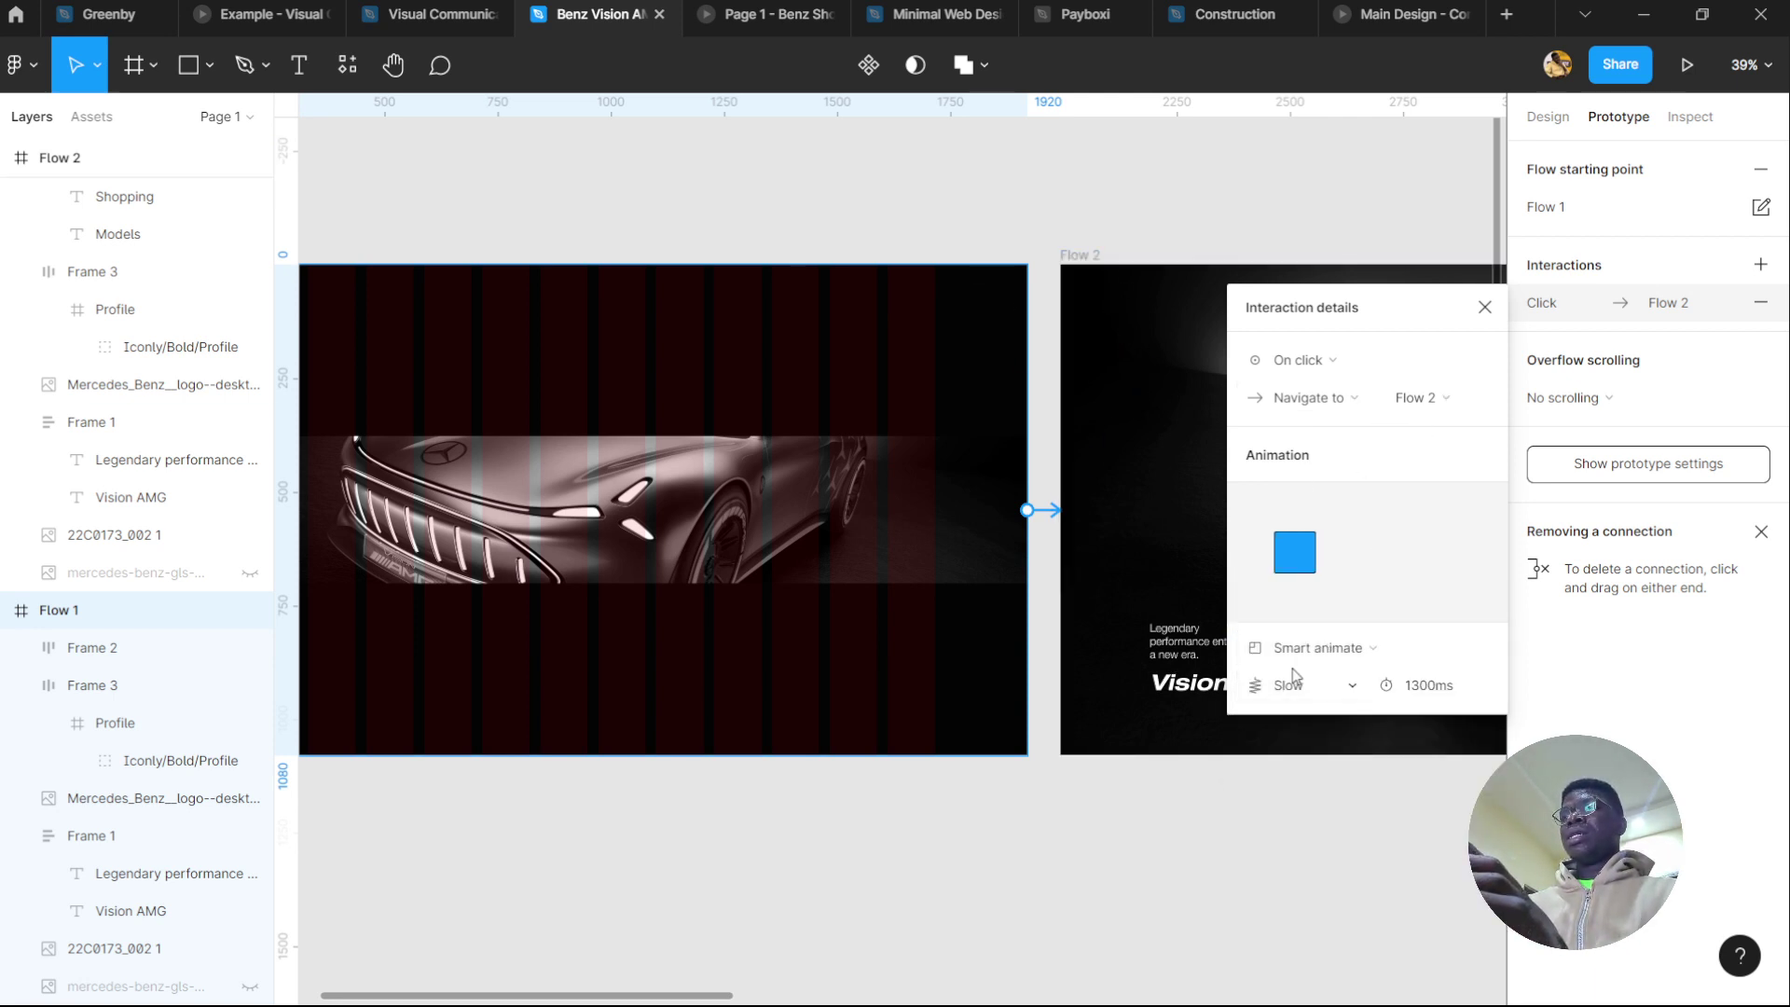
click(1295, 688)
click(1305, 690)
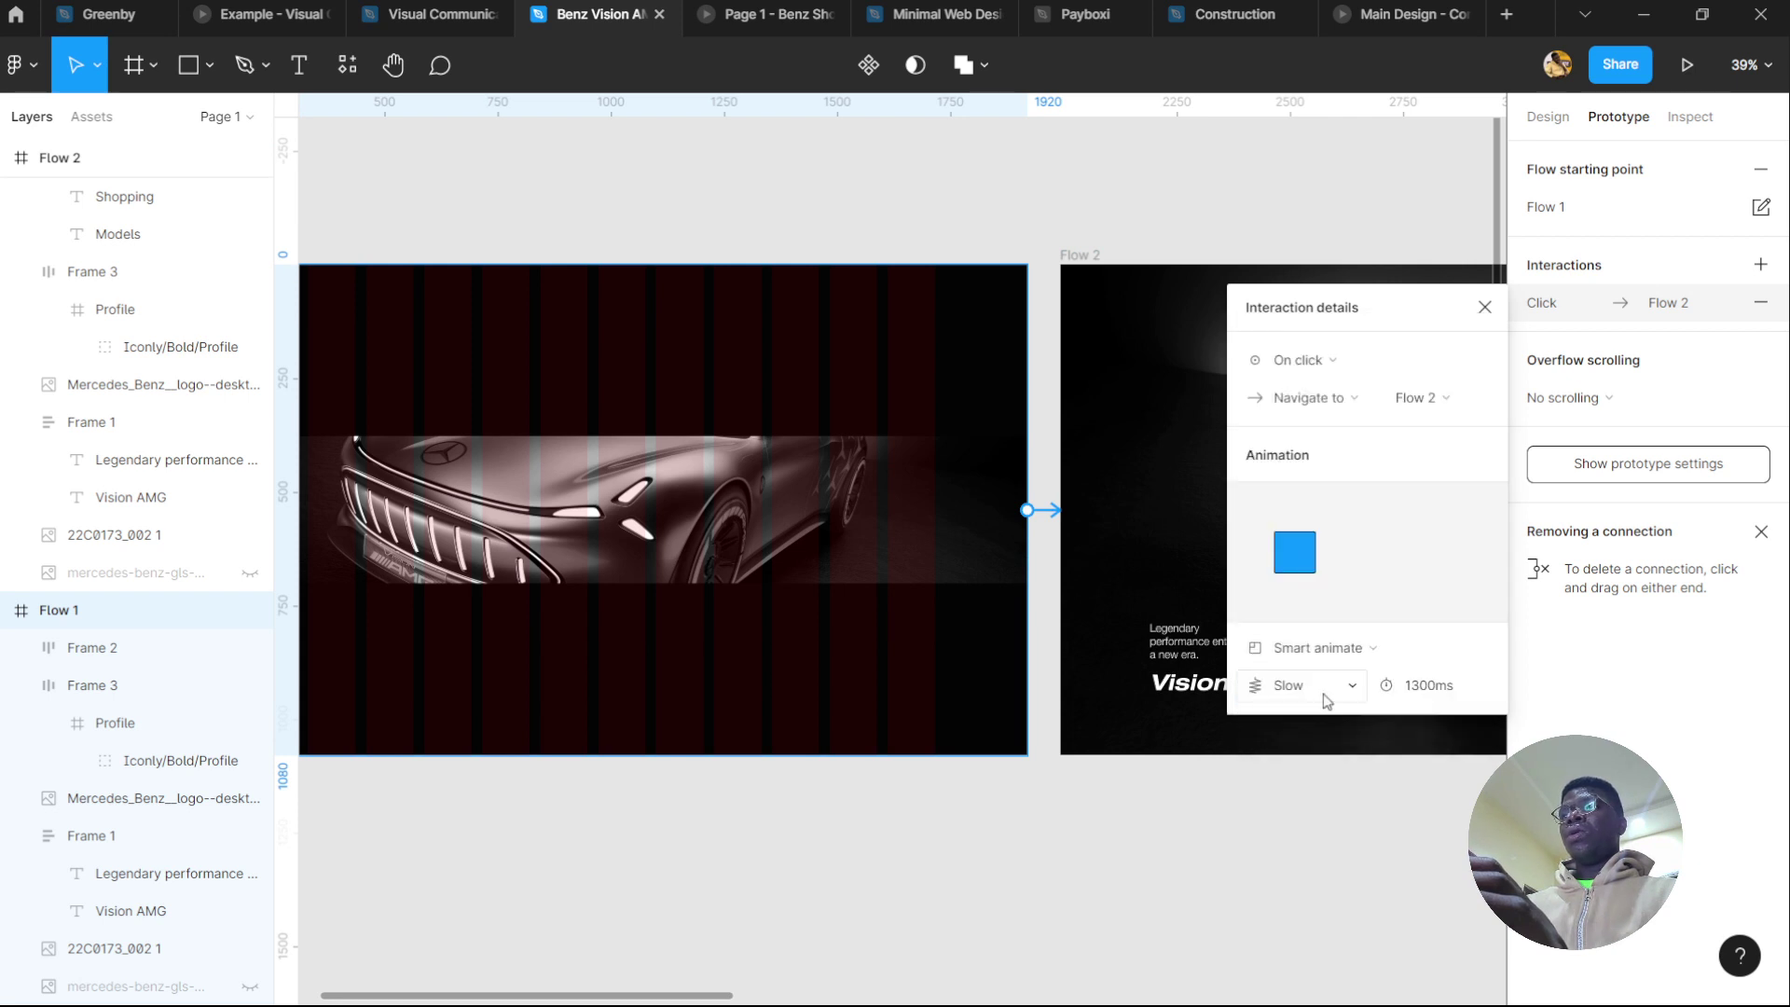
click(1344, 695)
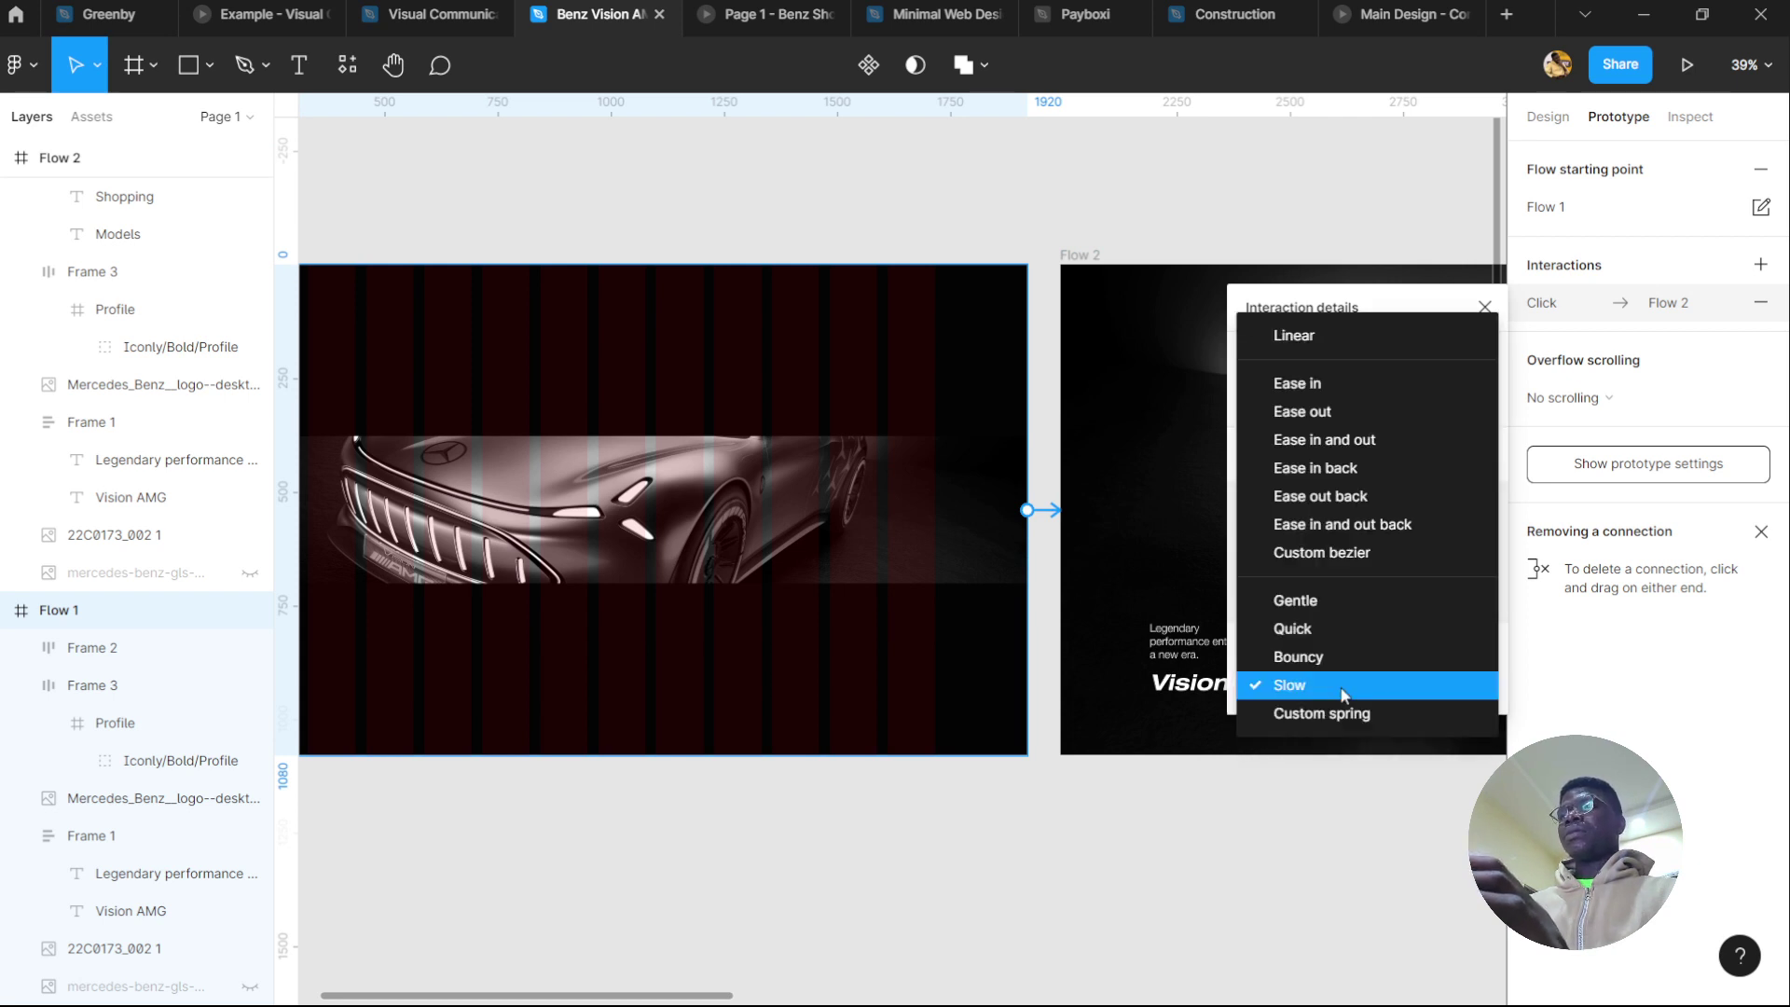
click(1329, 691)
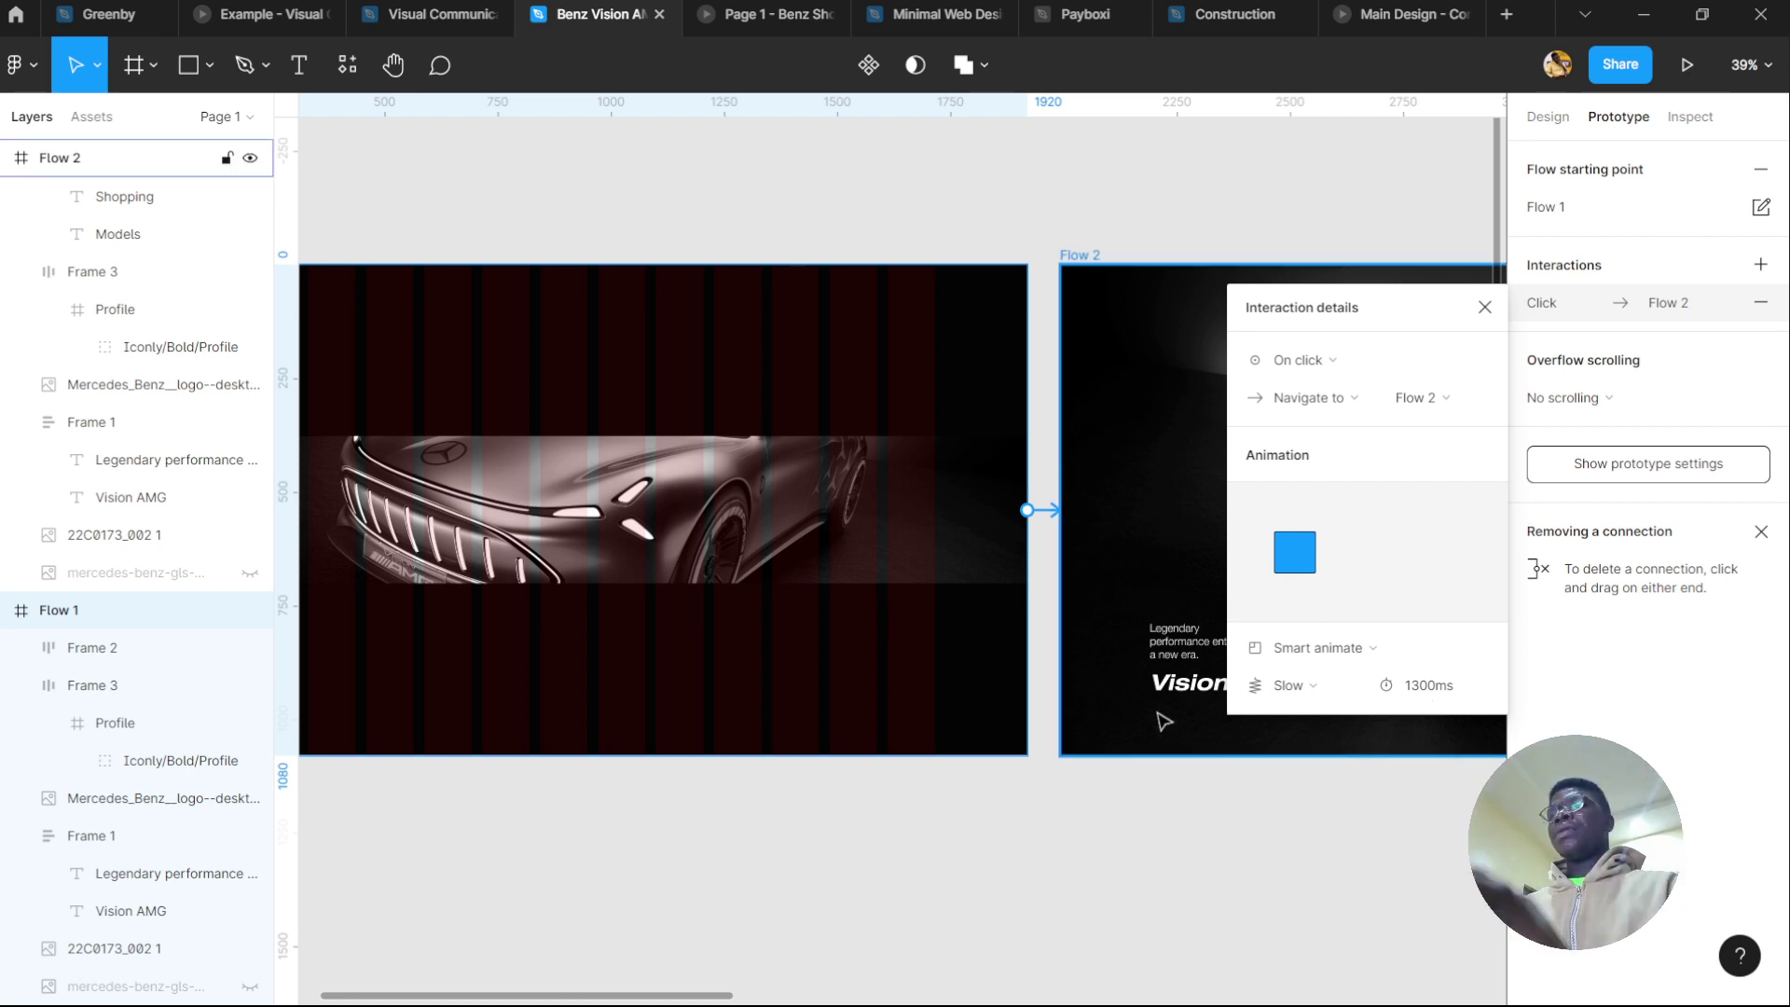
Close the interaction details, look over the connection from Flow 2 to Flow 3, and select the car image in Flow 3
click(1113, 839)
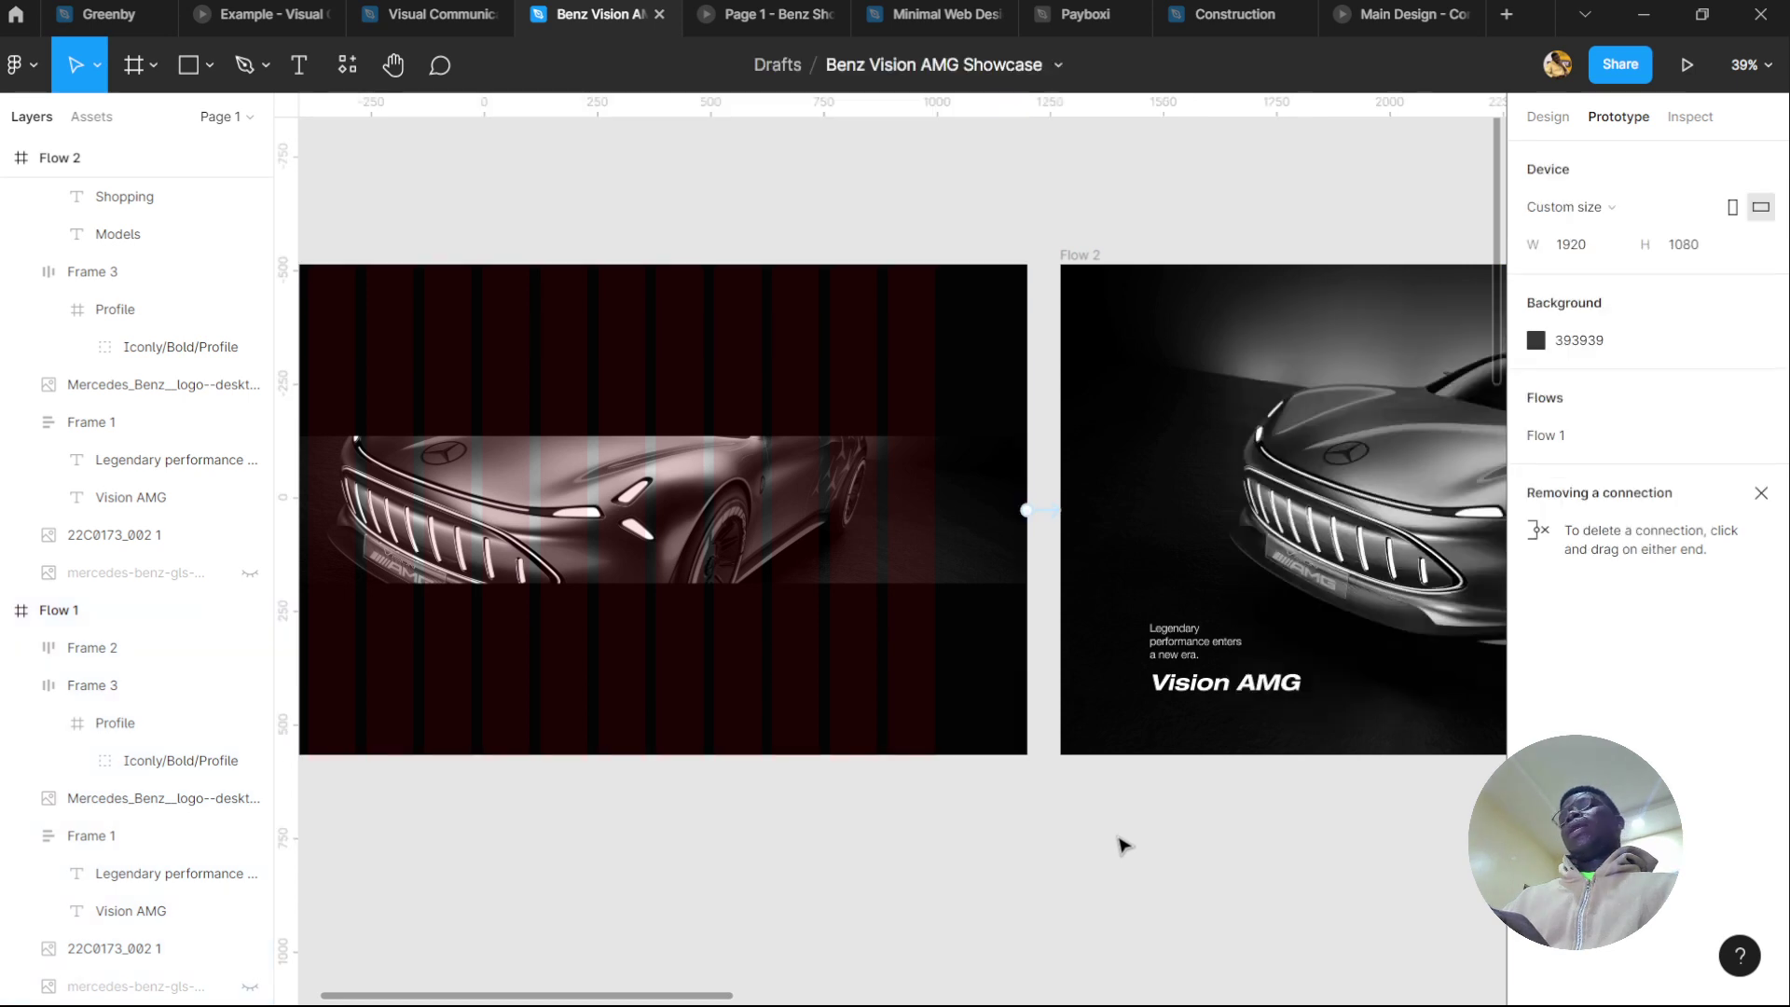
drag(1323, 796, 1011, 755)
drag(1150, 744, 958, 744)
drag(1126, 726, 1047, 791)
drag(1309, 622, 1024, 622)
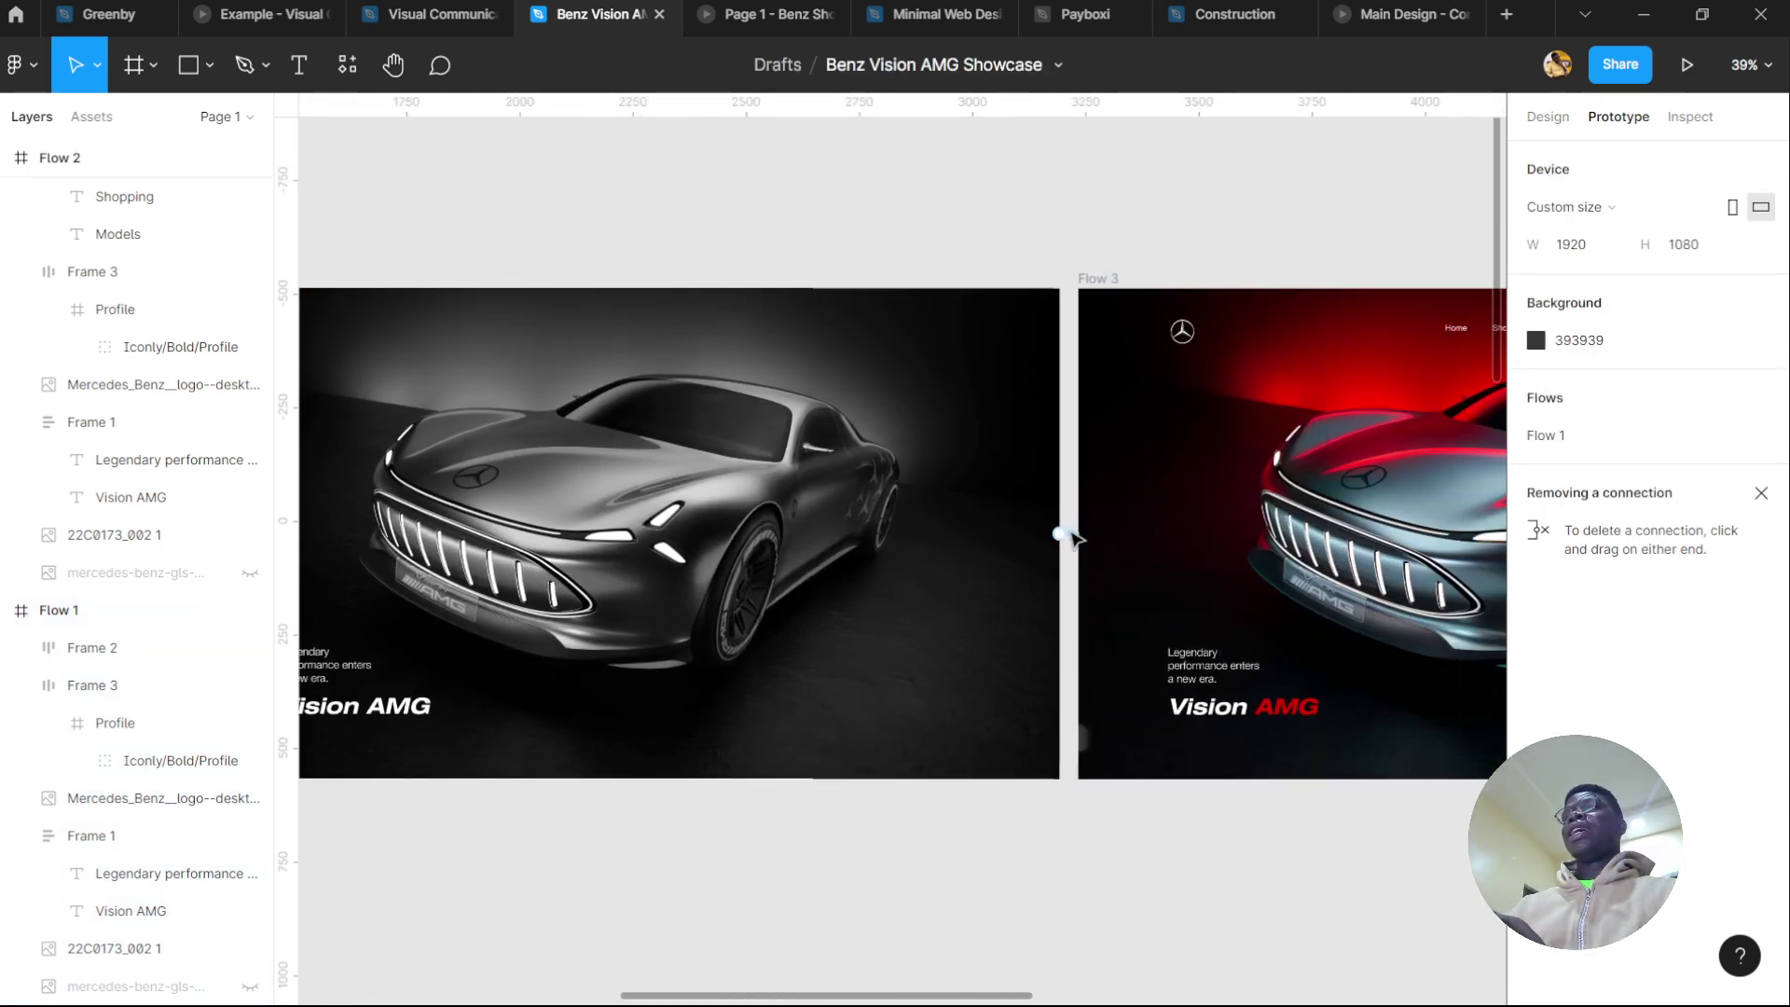
drag(1258, 582, 1218, 594)
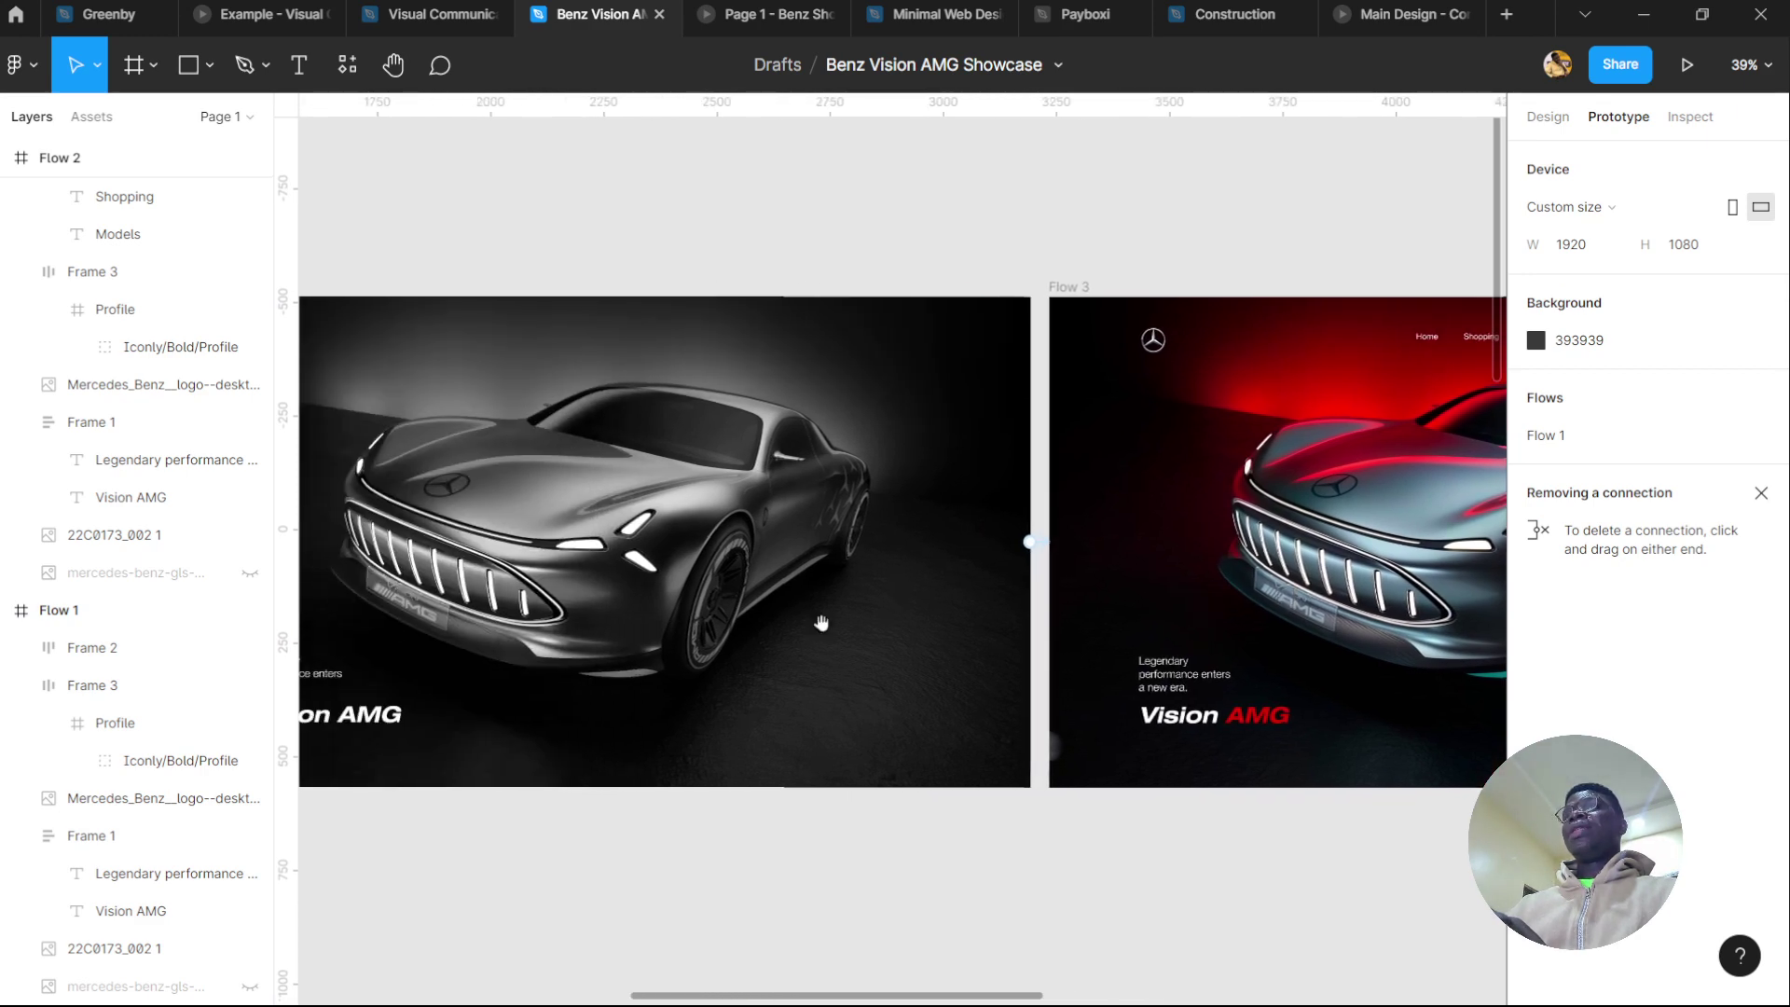
drag(820, 623, 839, 588)
click(973, 555)
click(972, 554)
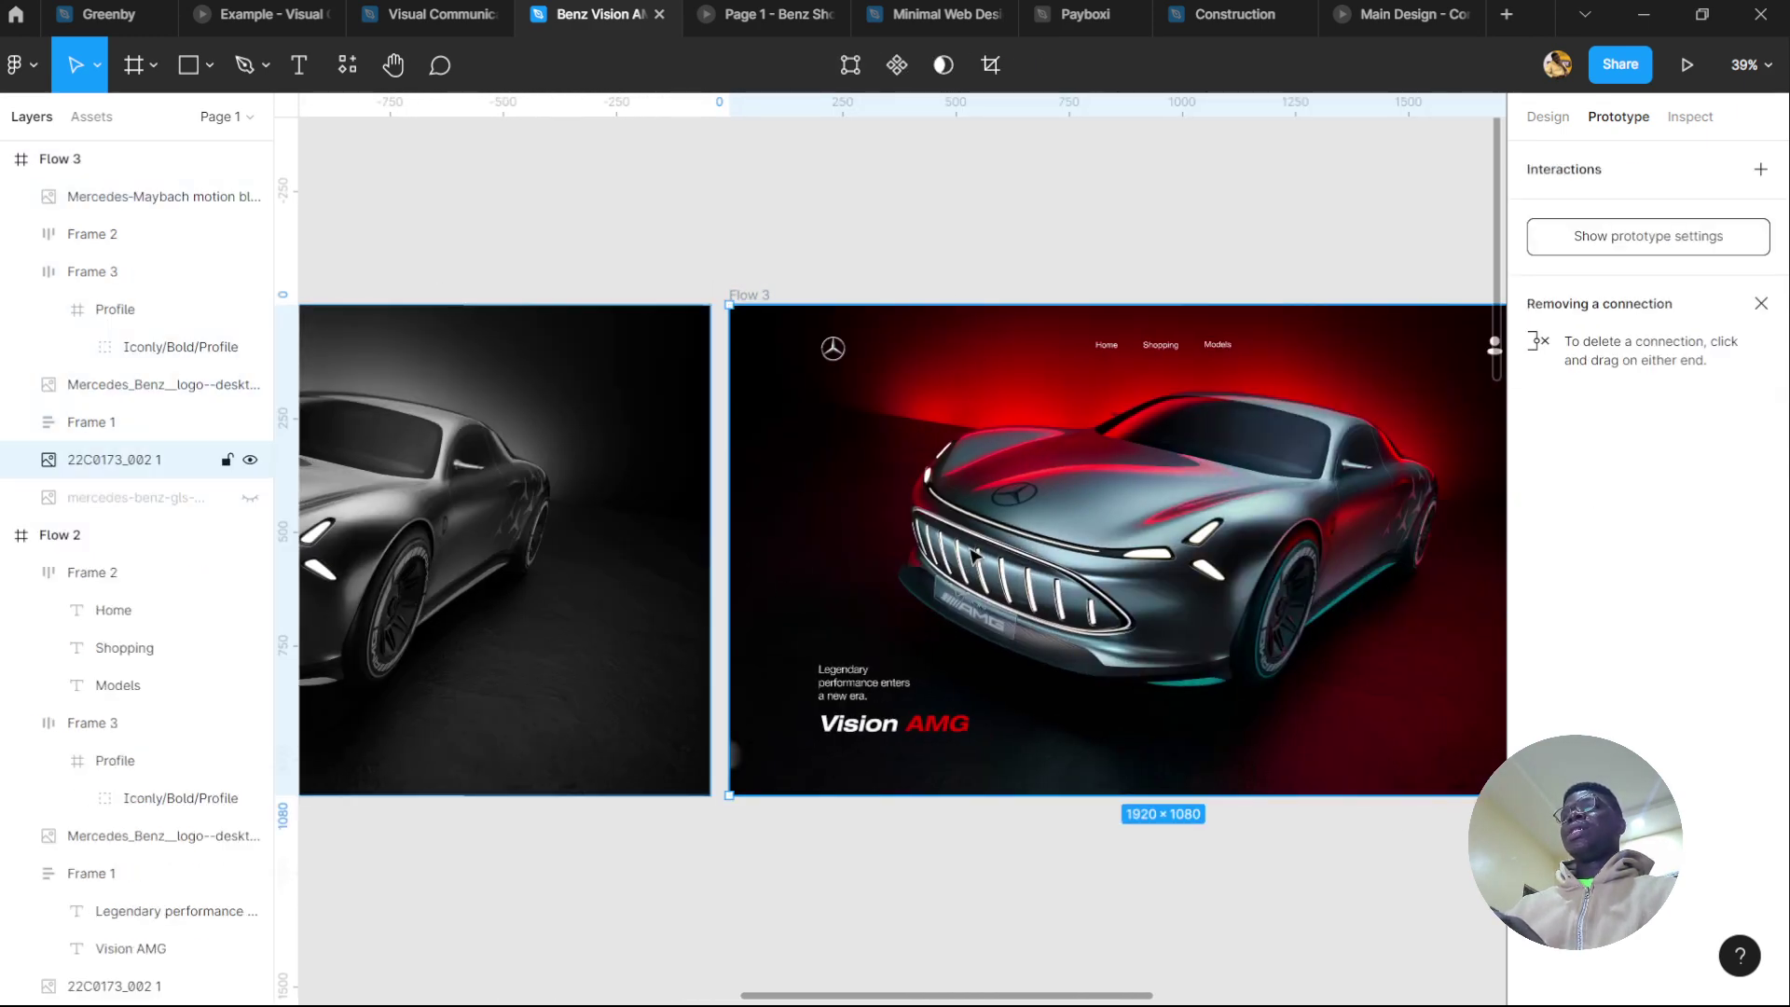
Preview the Flow 3 car image in black and white by minimizing its fill saturation, and restore the original colour
scroll(1031, 403, left, 3)
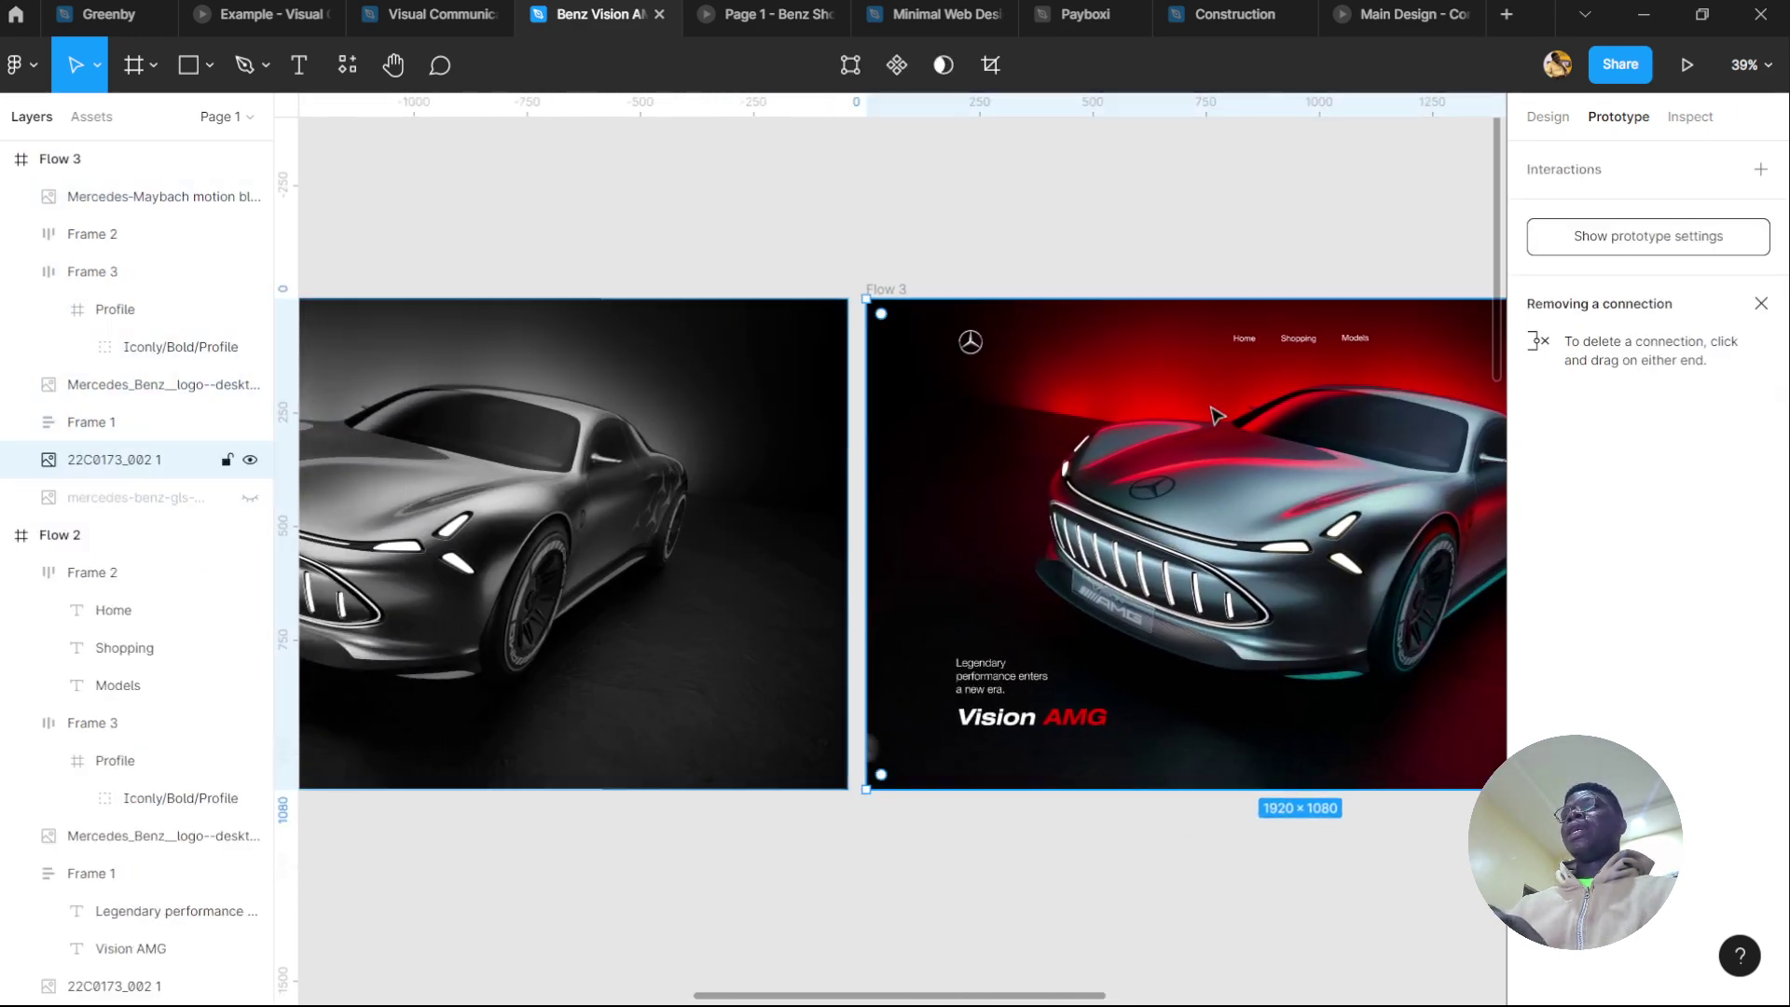
click(1549, 119)
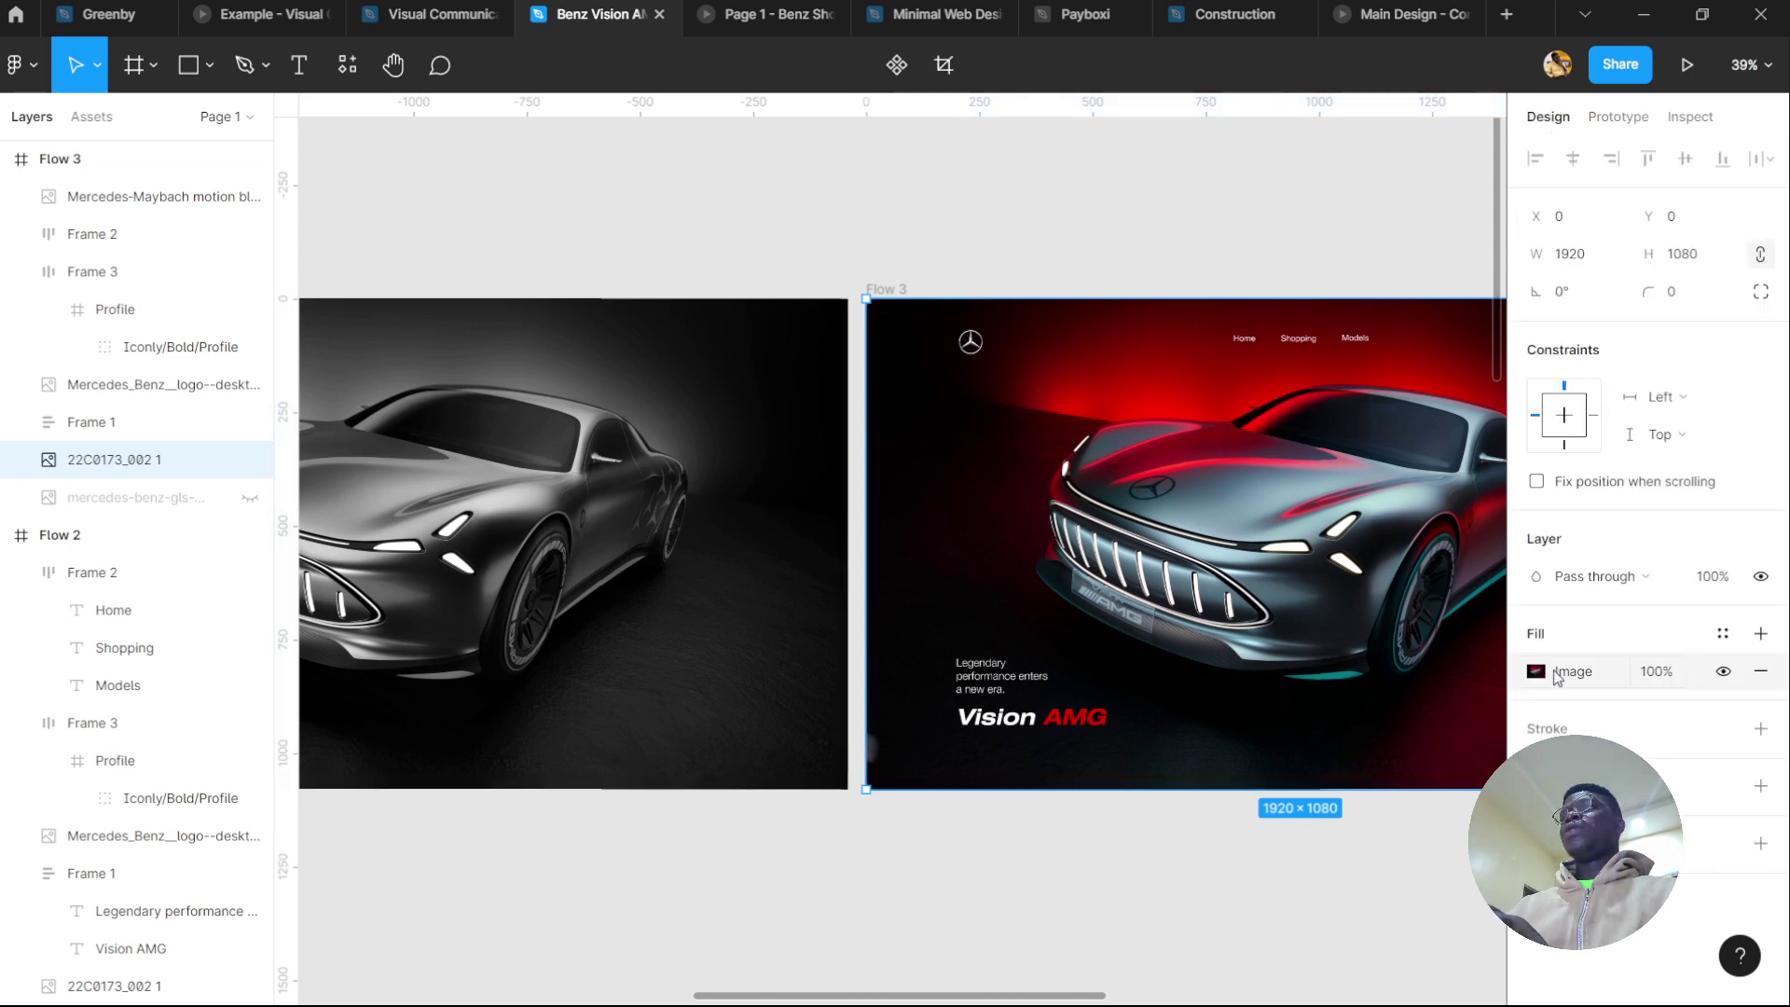
click(1537, 673)
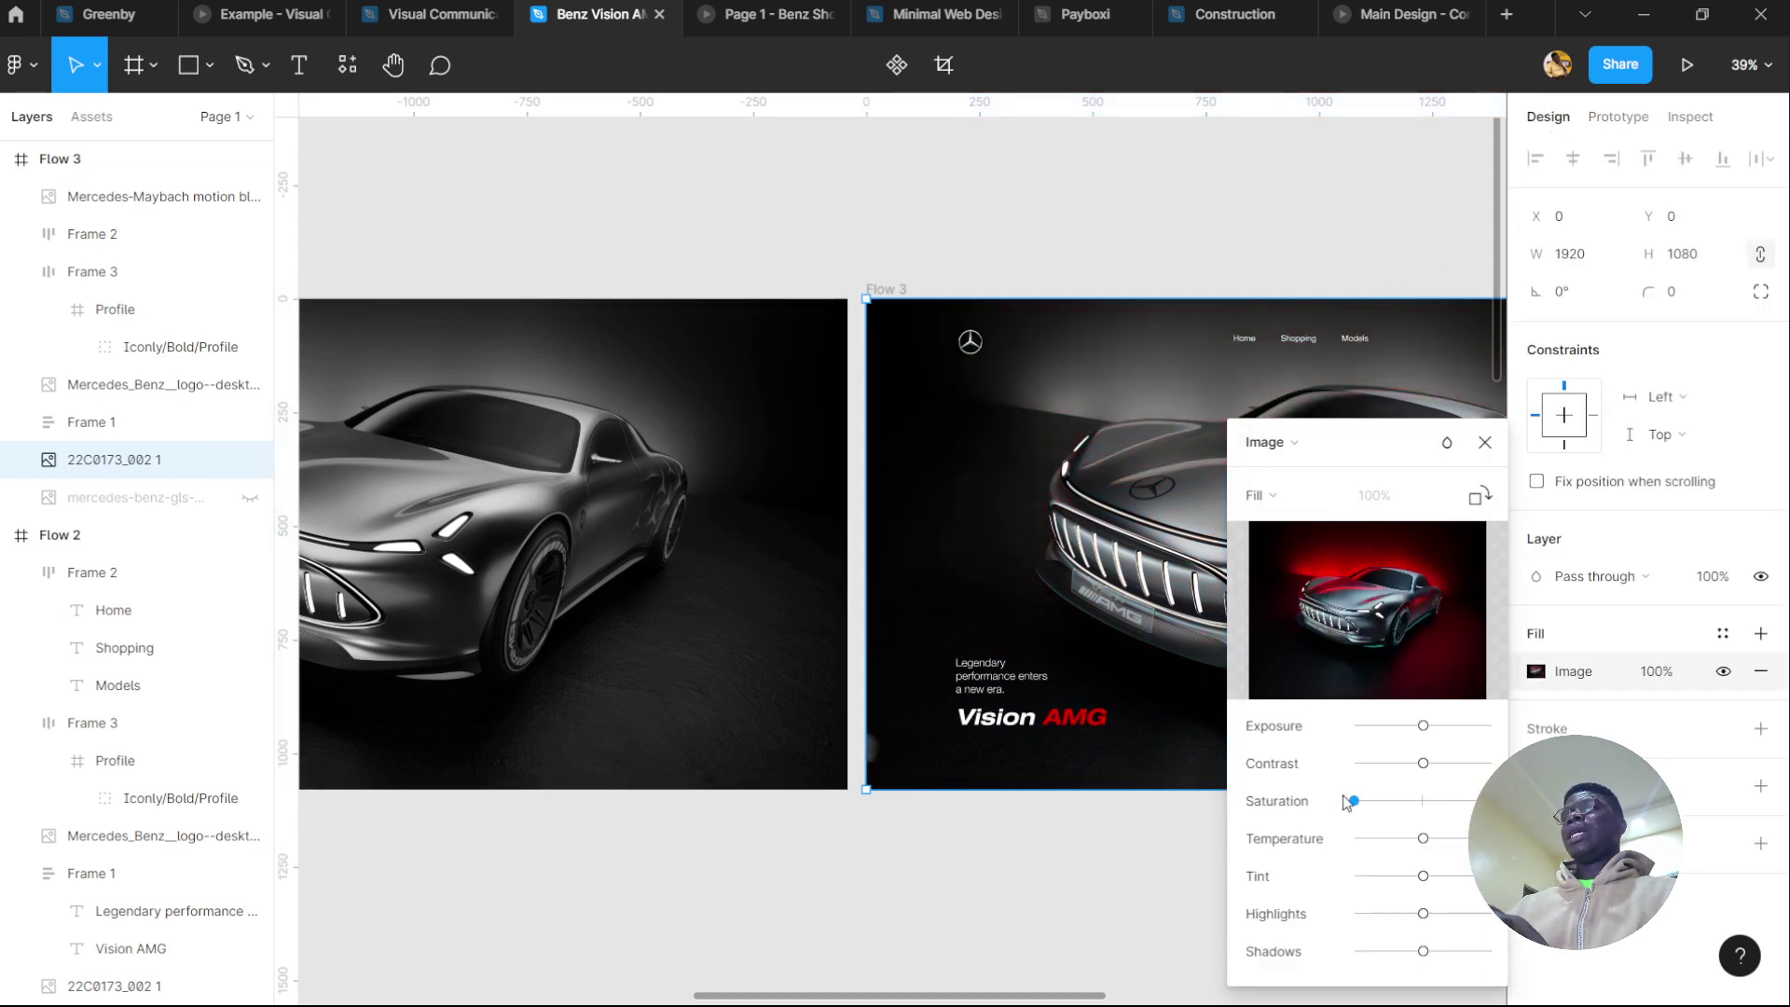
click(1461, 839)
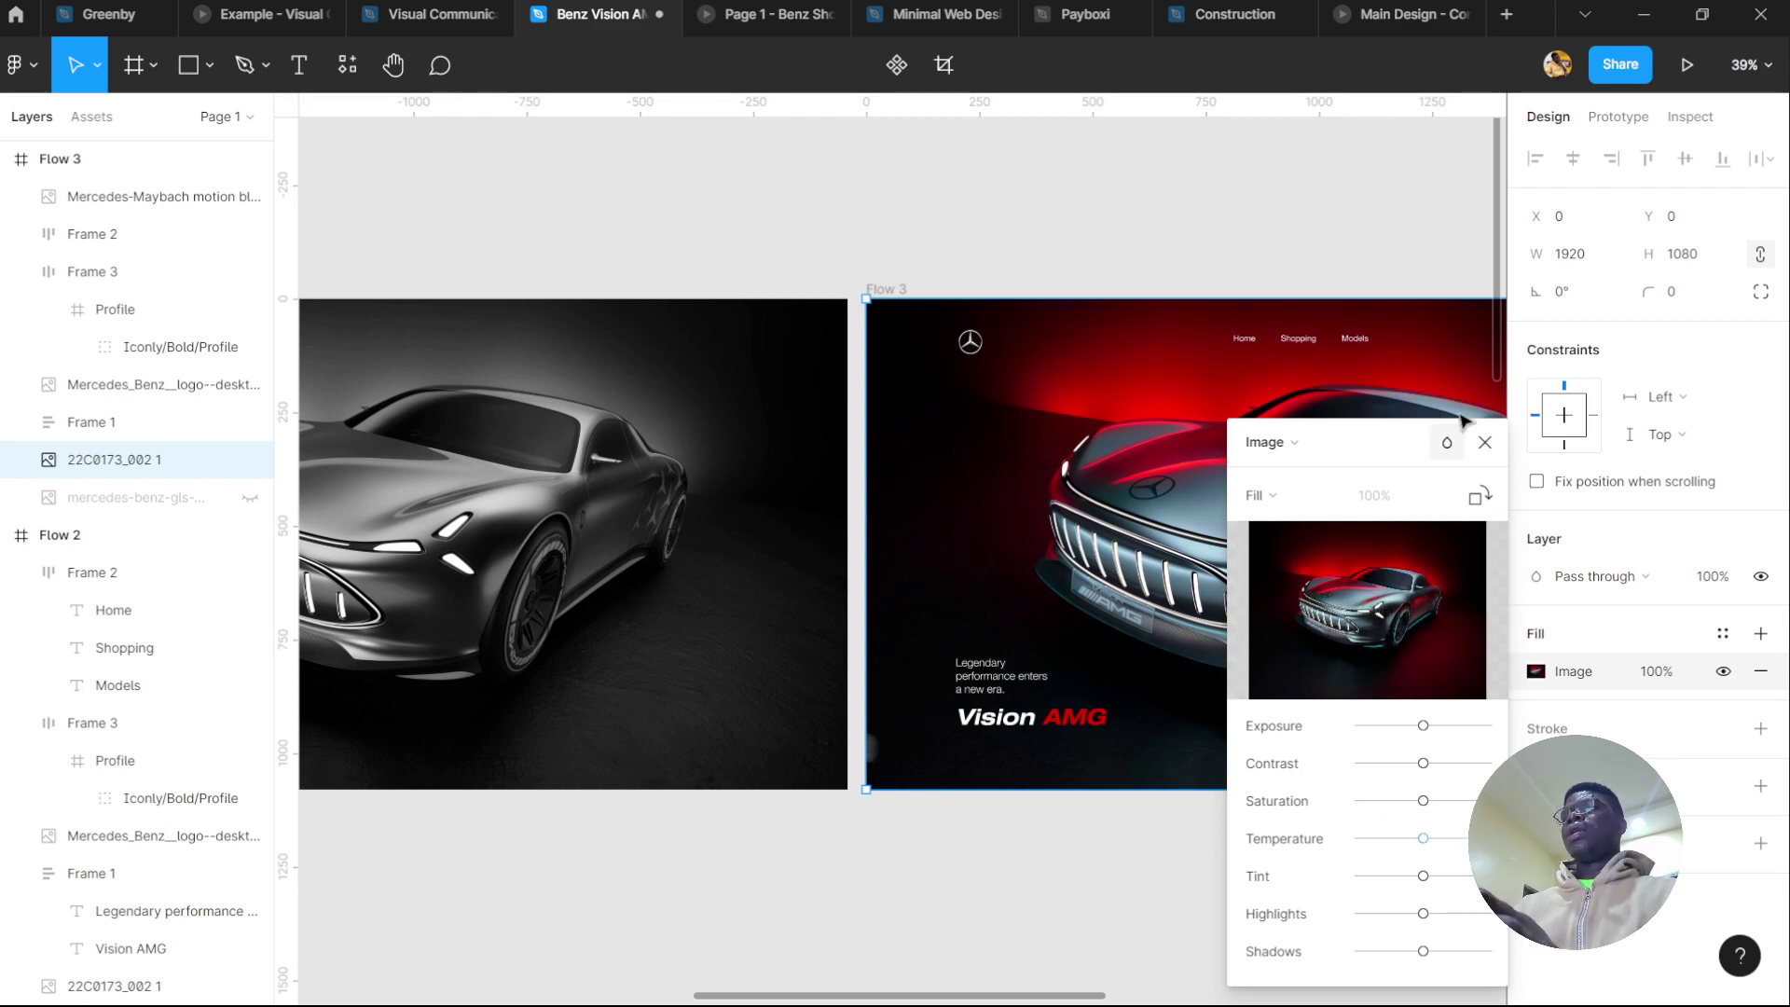
click(1486, 442)
Compare the Vision AMG title in Flow 2 with the one in Flow 3 and inspect the Flow 3 title's text properties
click(1033, 721)
drag(300, 716, 914, 691)
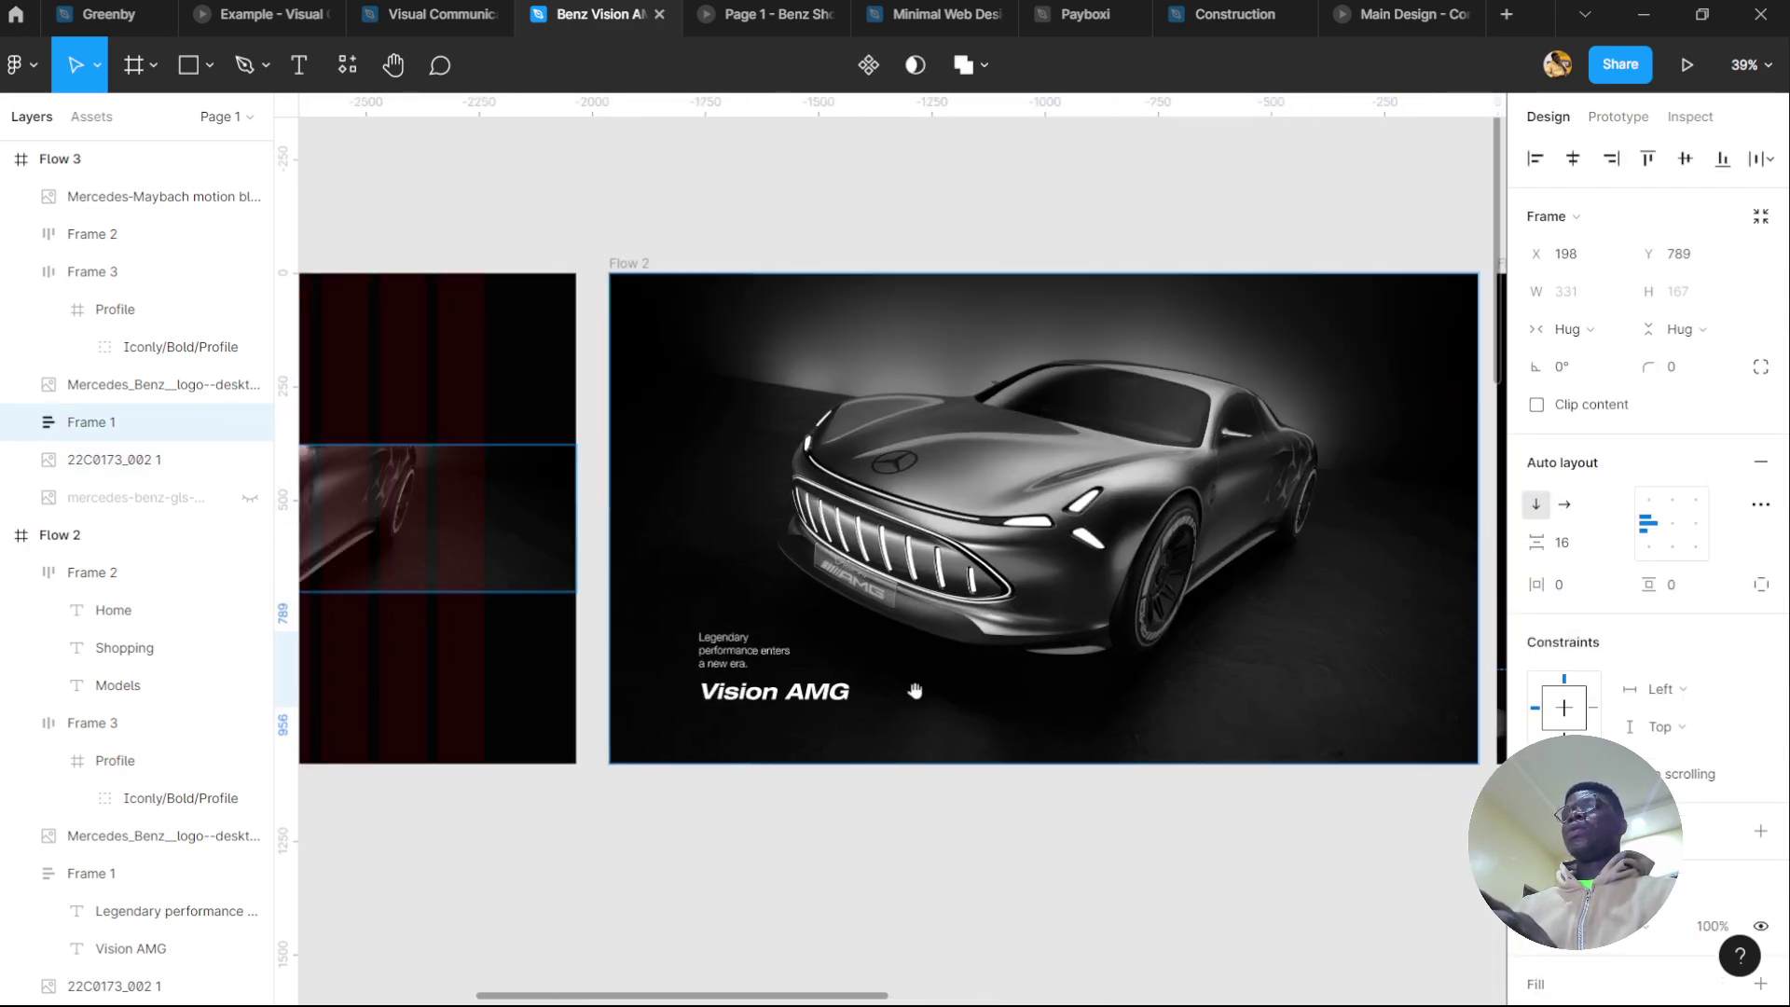
drag(1143, 684, 388, 660)
double_click(959, 669)
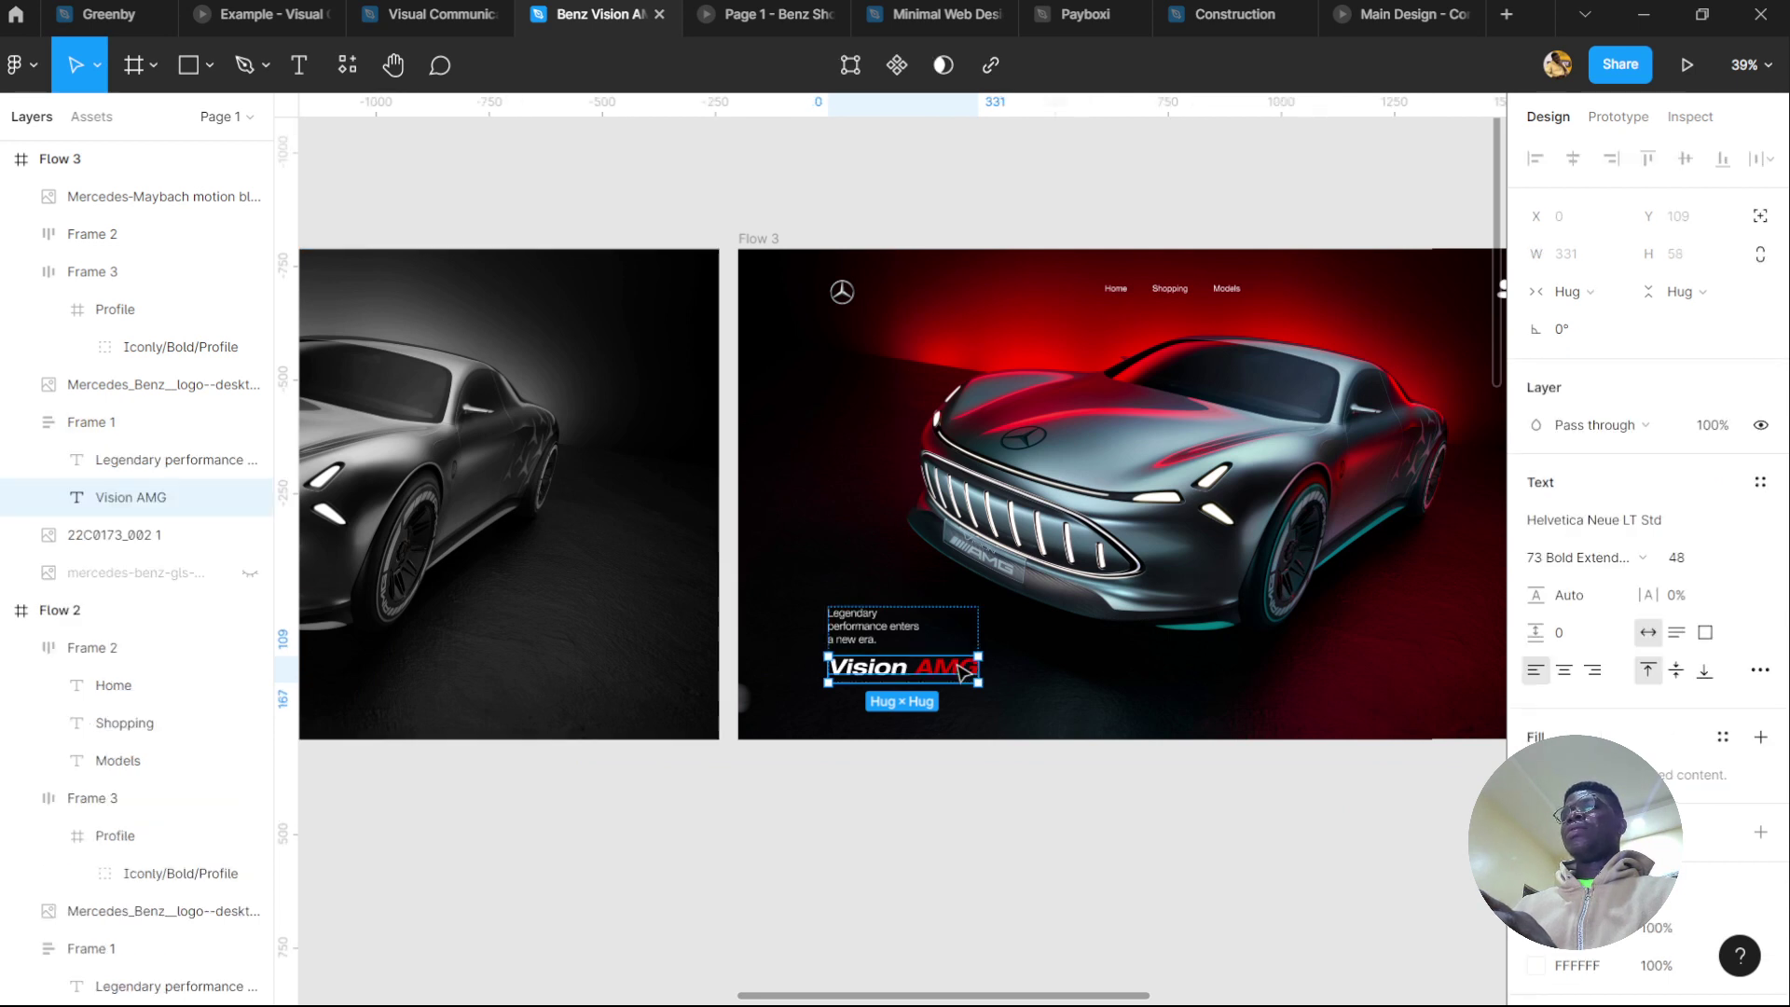
key(Escape)
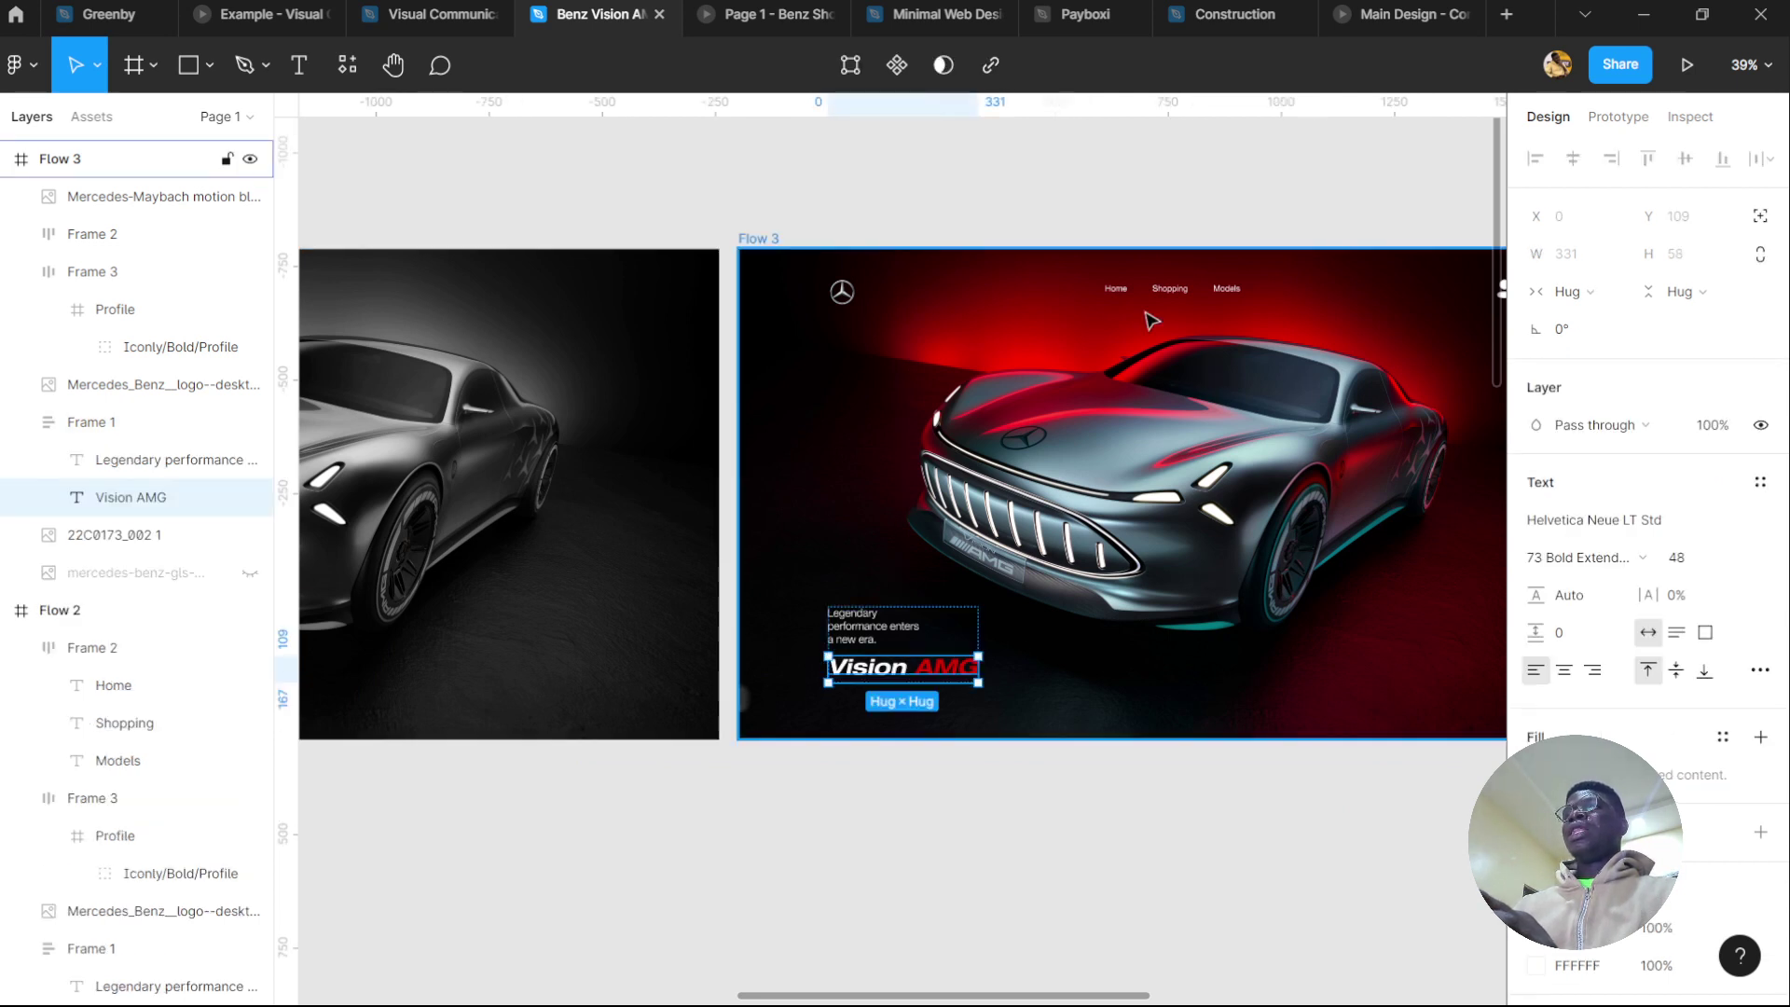
click(1115, 810)
drag(845, 827, 1011, 842)
click(1106, 713)
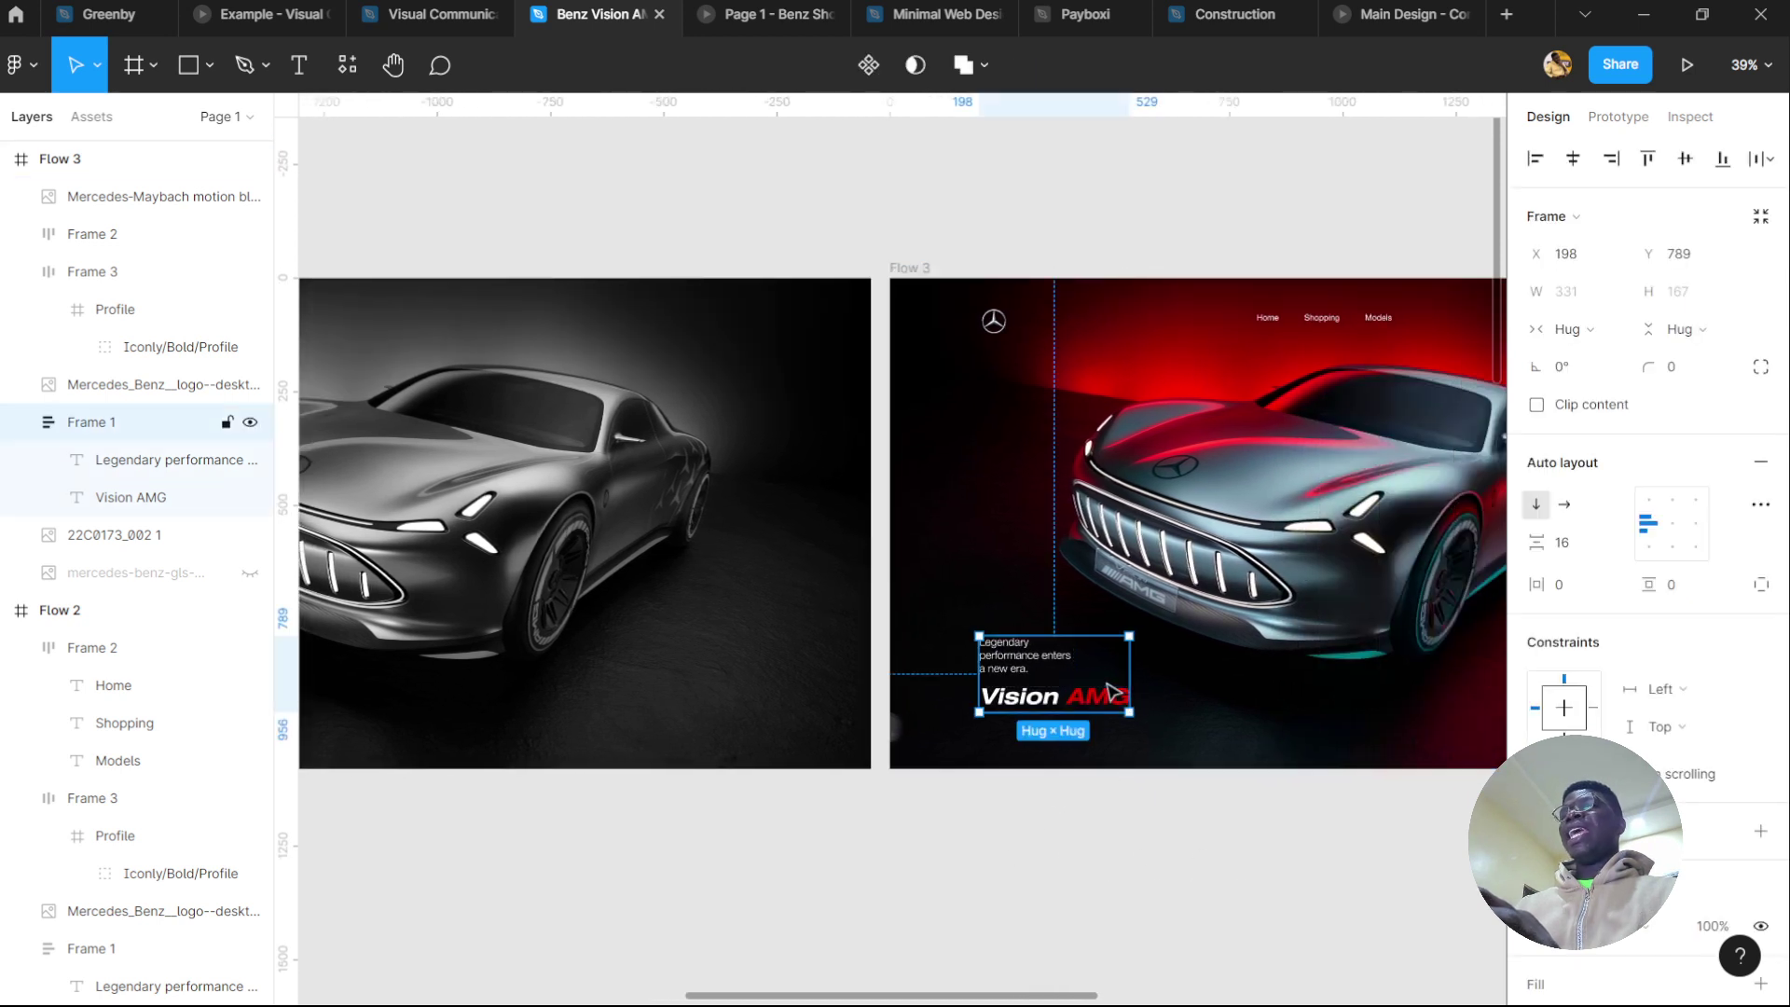
click(1182, 865)
Compare the overall layouts of Flow 2, Flow 3 and Flow 4 side by side
scroll(1250, 861, left, 5)
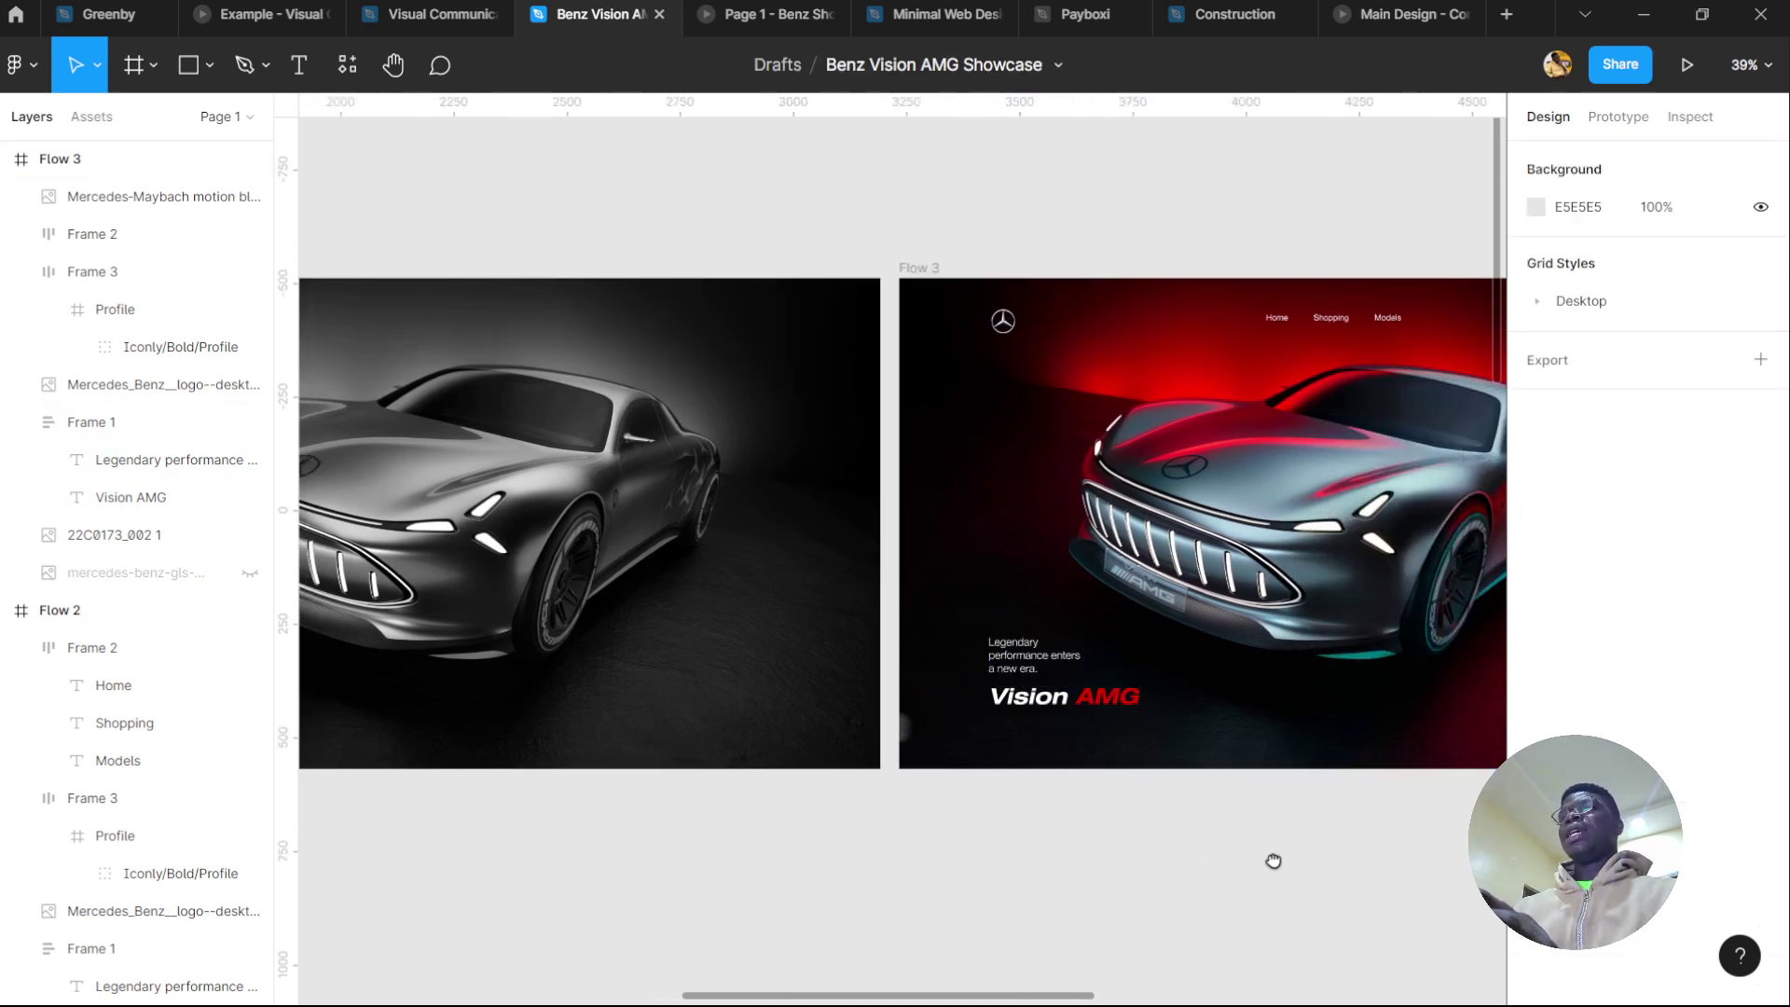
scroll(1324, 802, left, 2)
scroll(919, 711, right, 5)
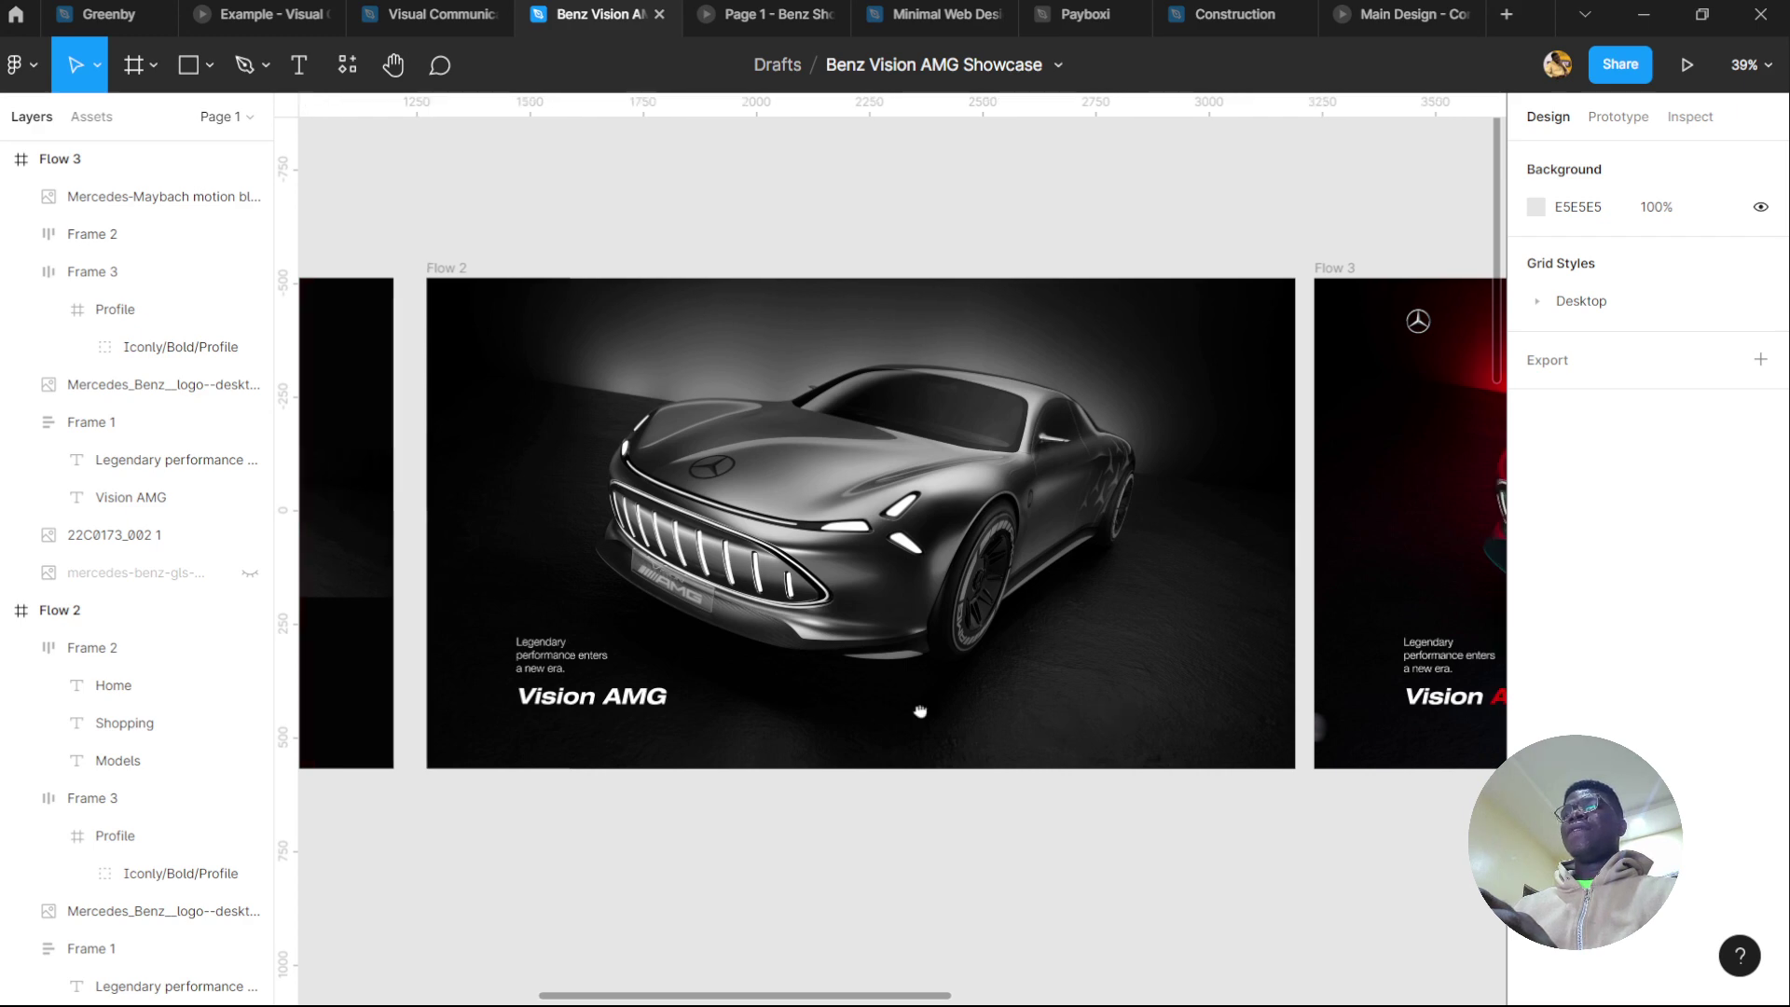
scroll(1022, 673, right, 5)
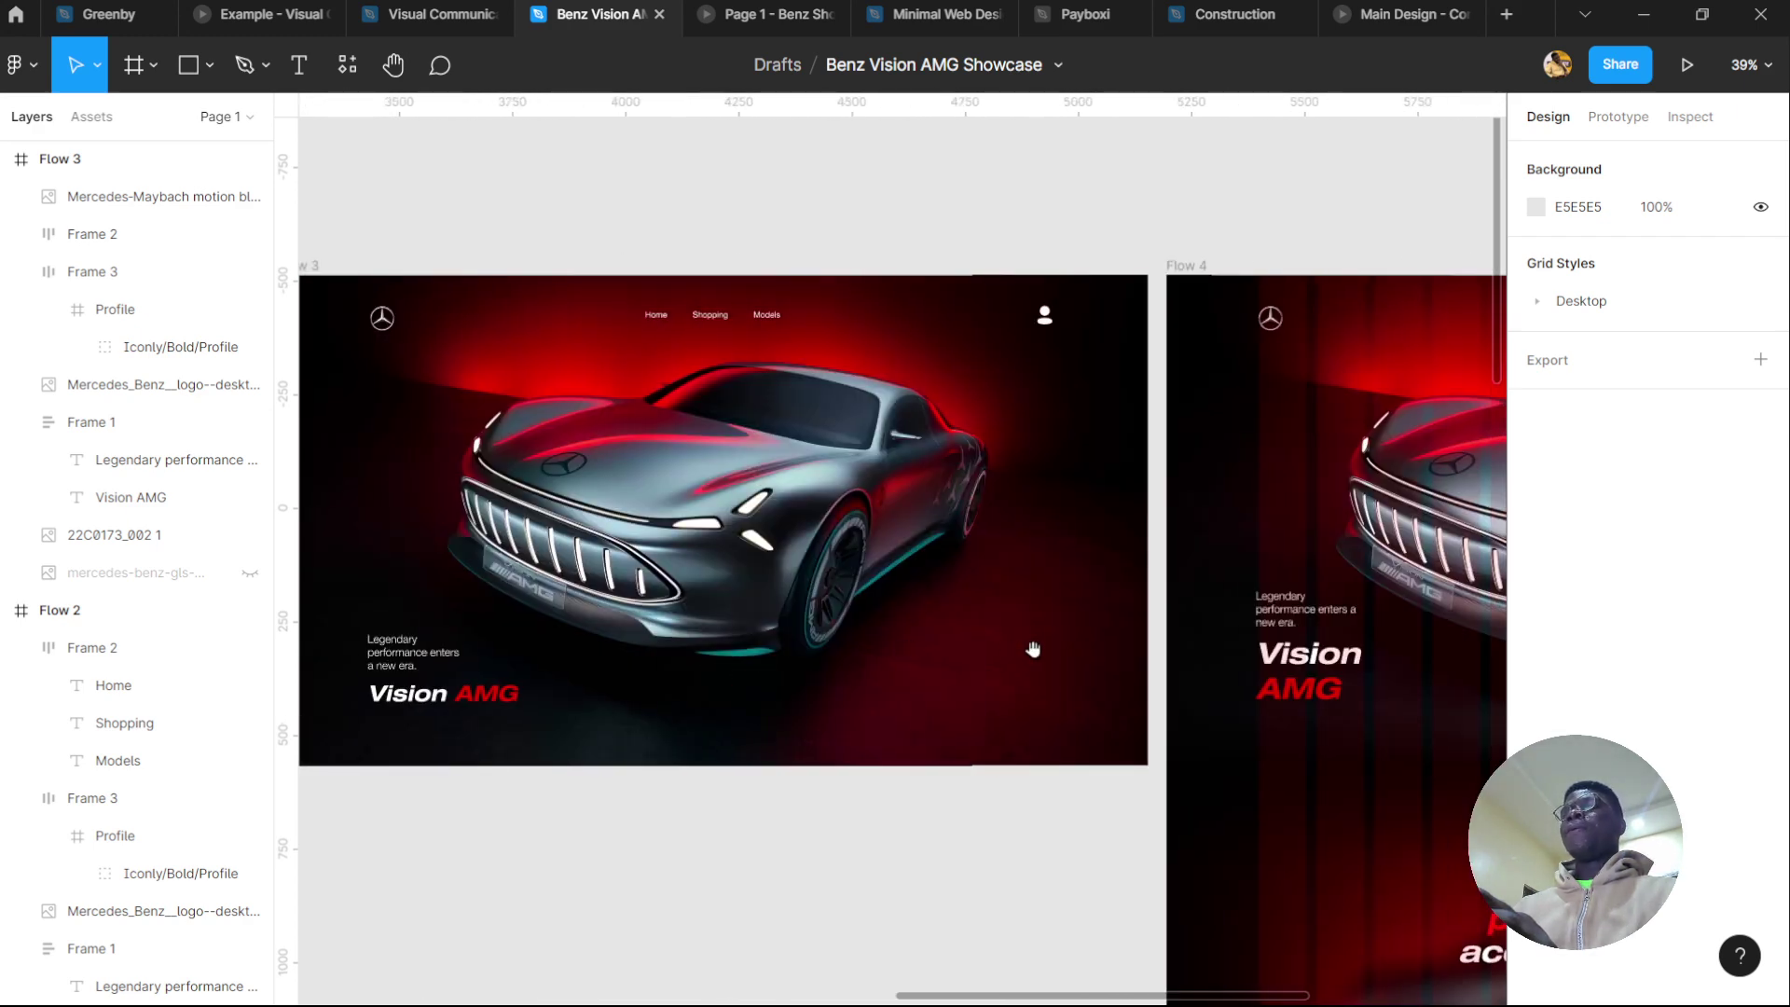
drag(1024, 651, 764, 641)
drag(889, 609, 760, 604)
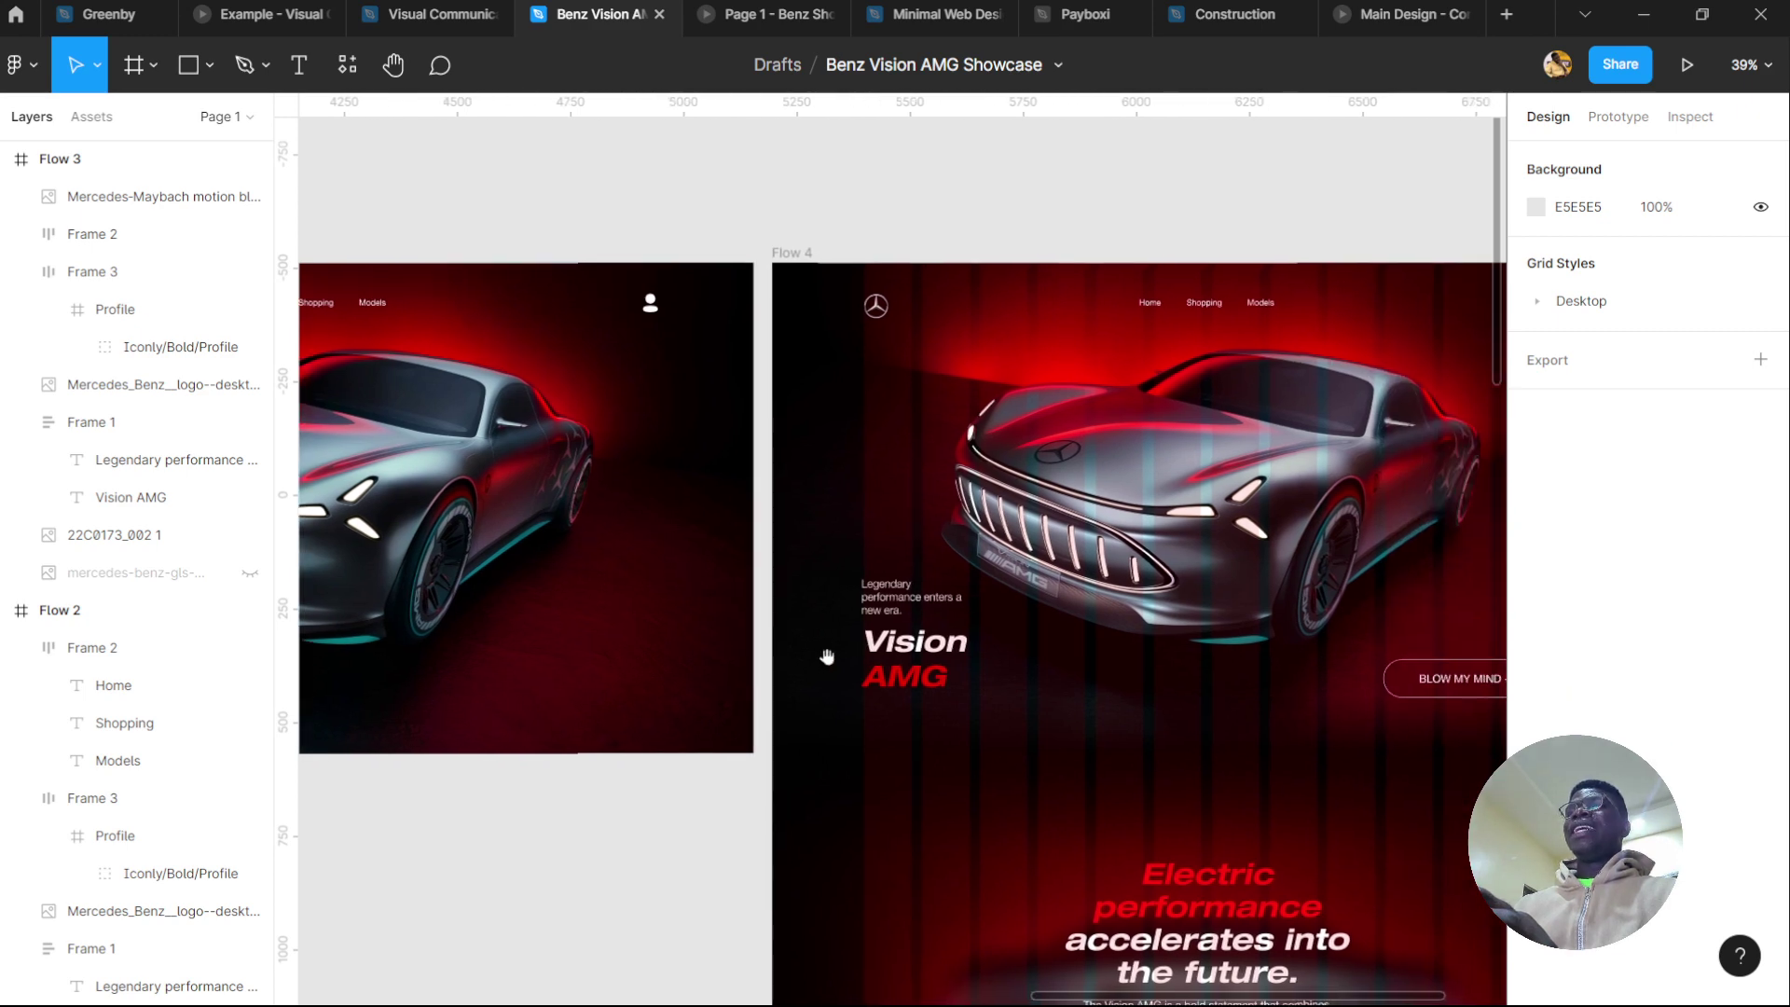
drag(555, 662, 894, 661)
drag(508, 677, 729, 640)
Compare the Vision AMG title's font size and text box settings in Flow 3 with those in Flow 4
click(671, 645)
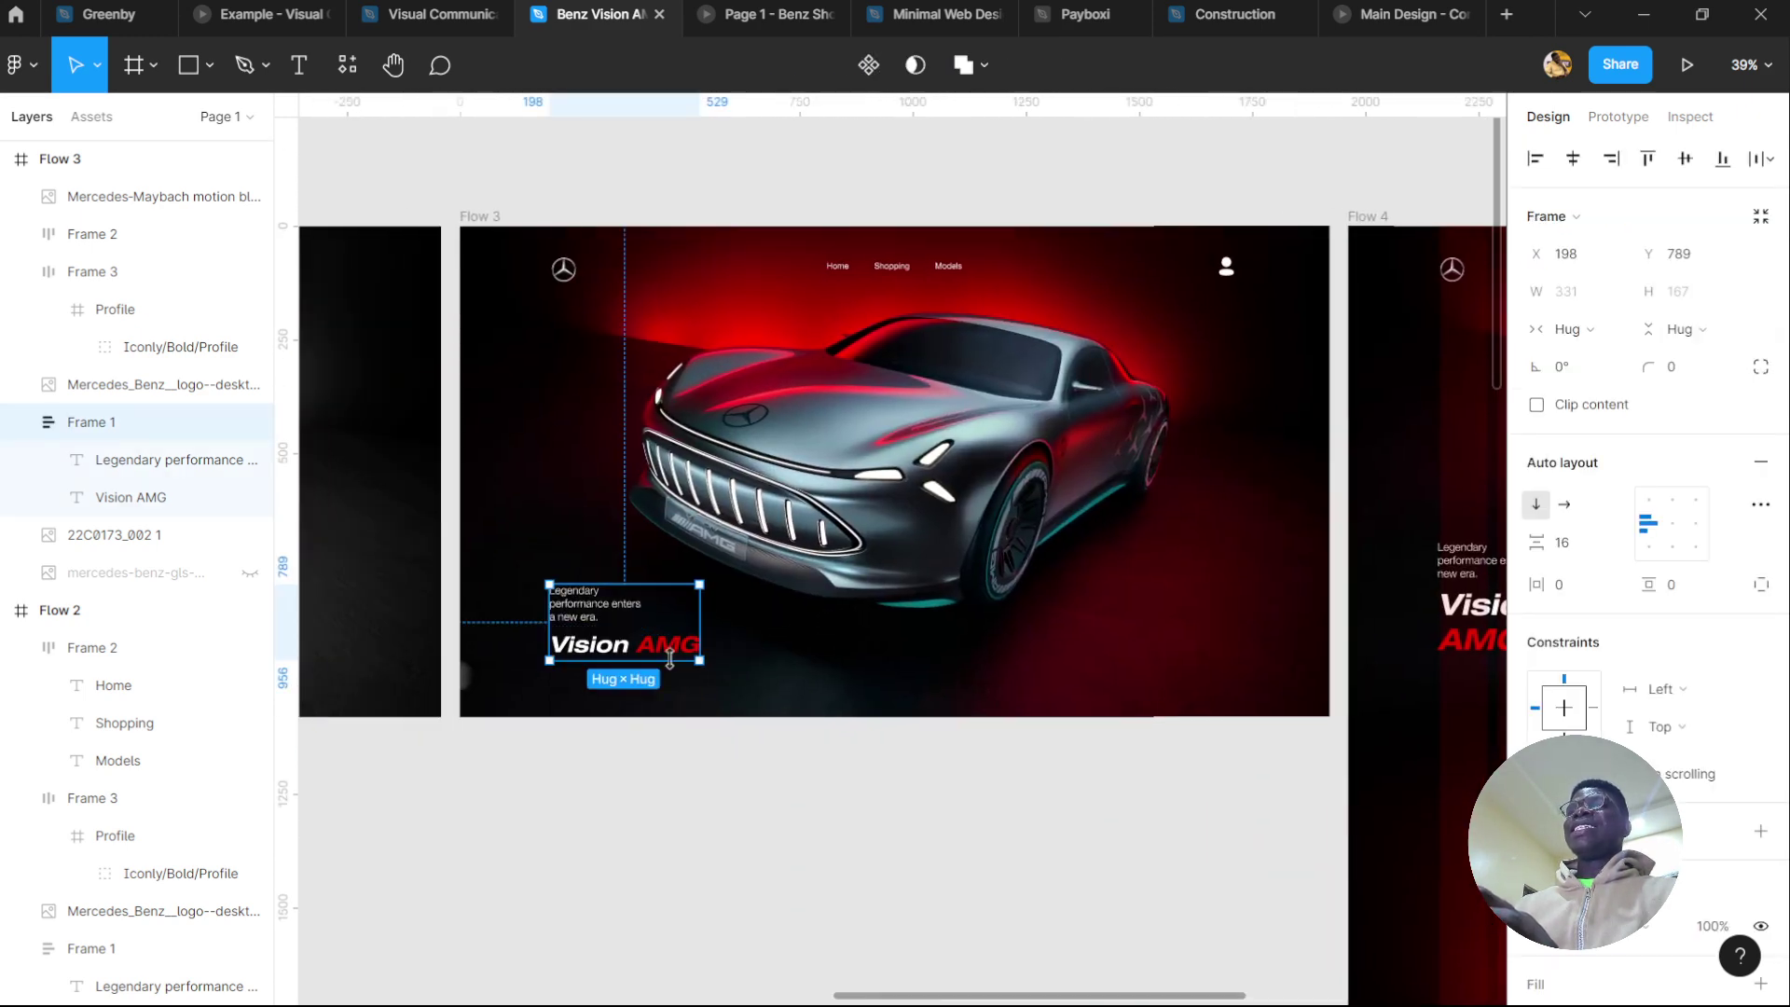
double_click(670, 648)
scroll(692, 653, right, 3)
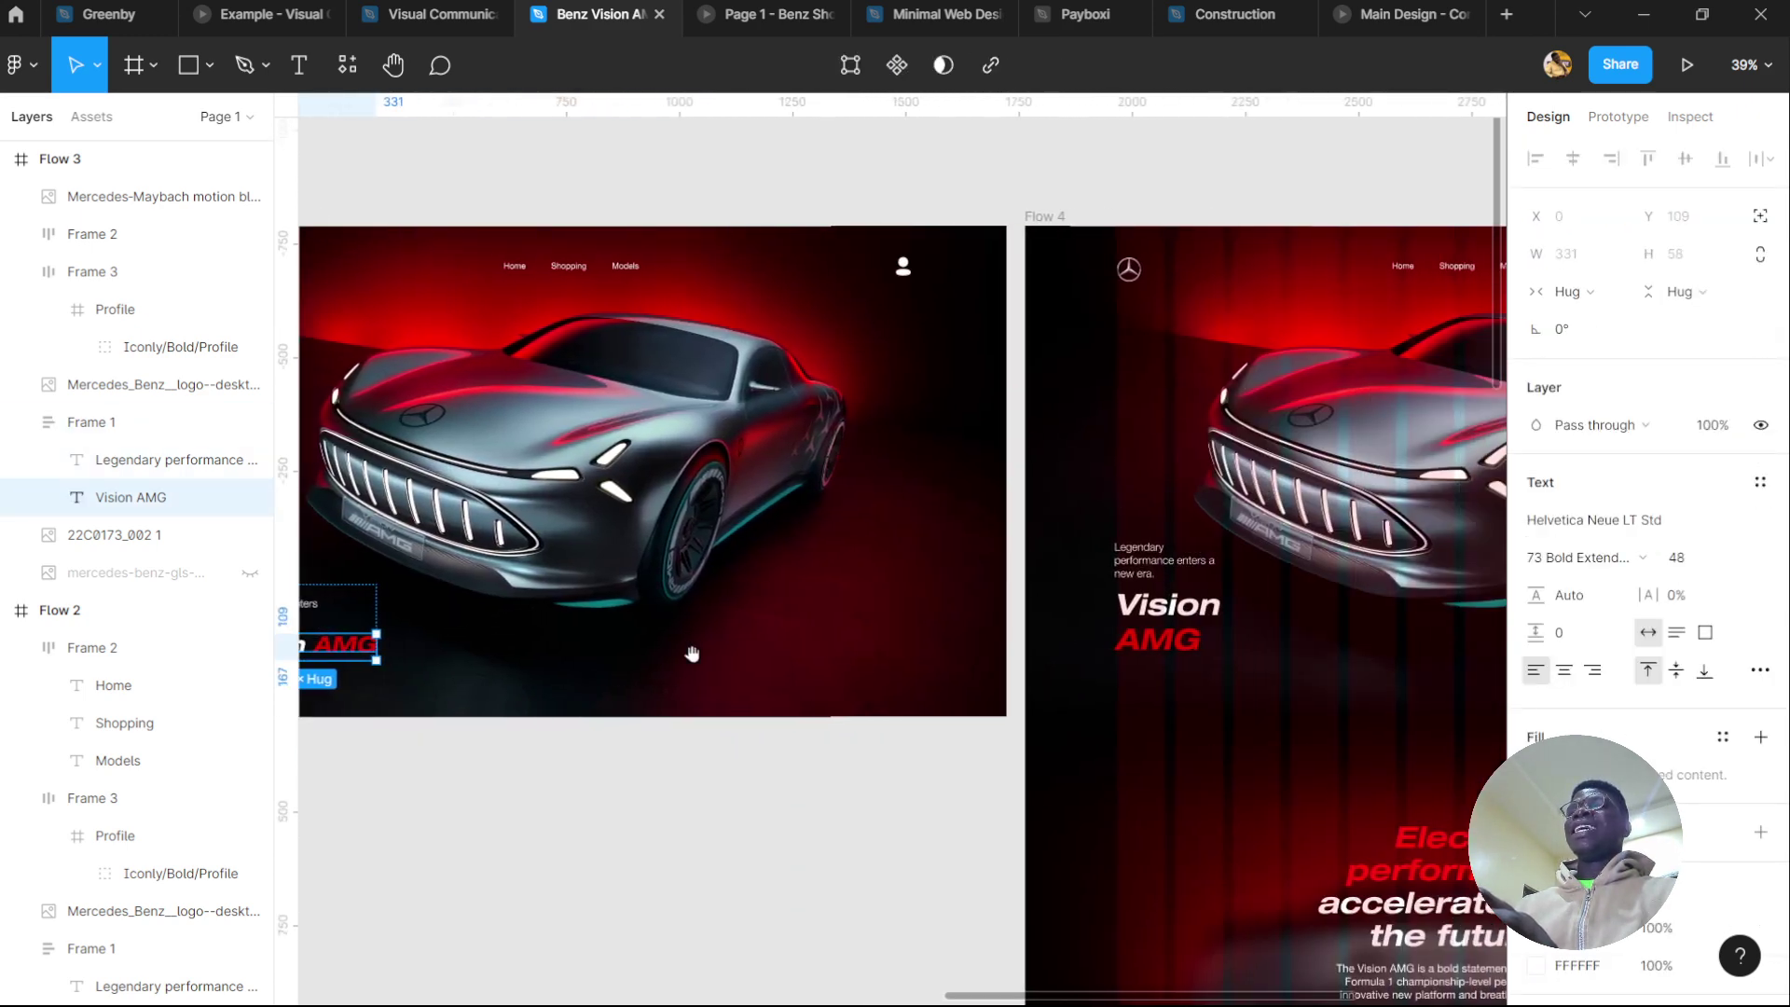
click(1159, 646)
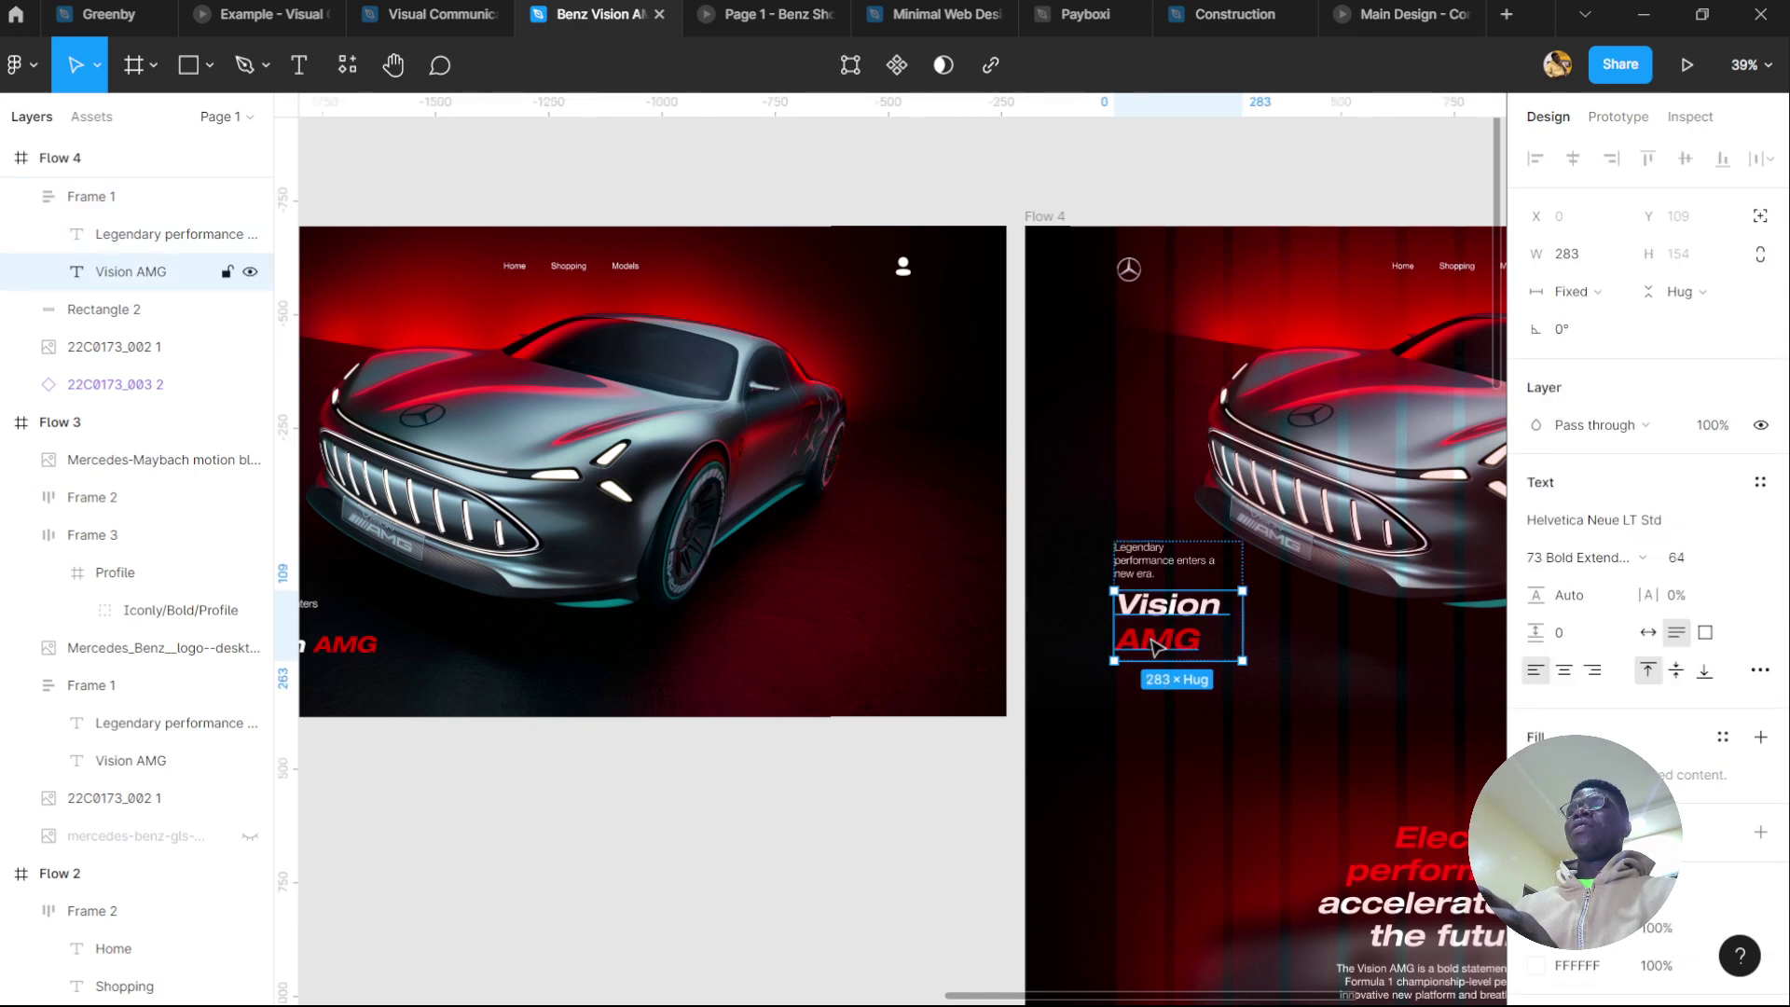
click(735, 750)
drag(692, 756, 699, 697)
scroll(1088, 681, right, 6)
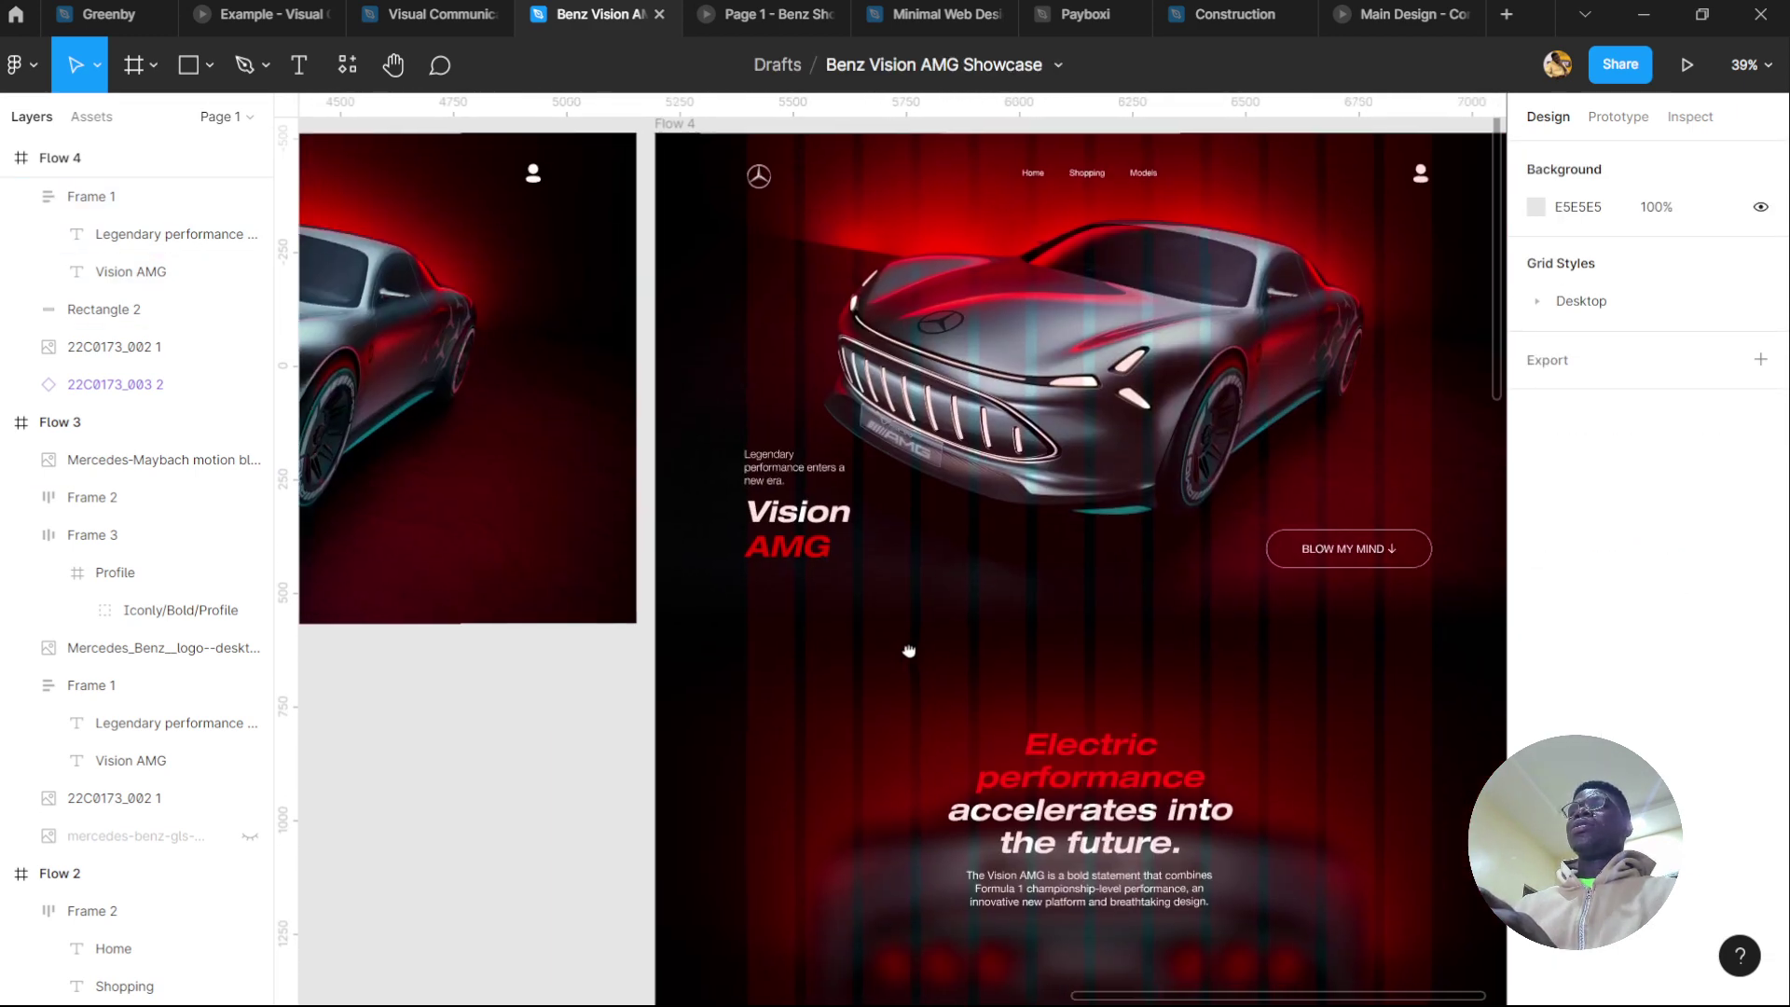
scroll(602, 569, left, 10)
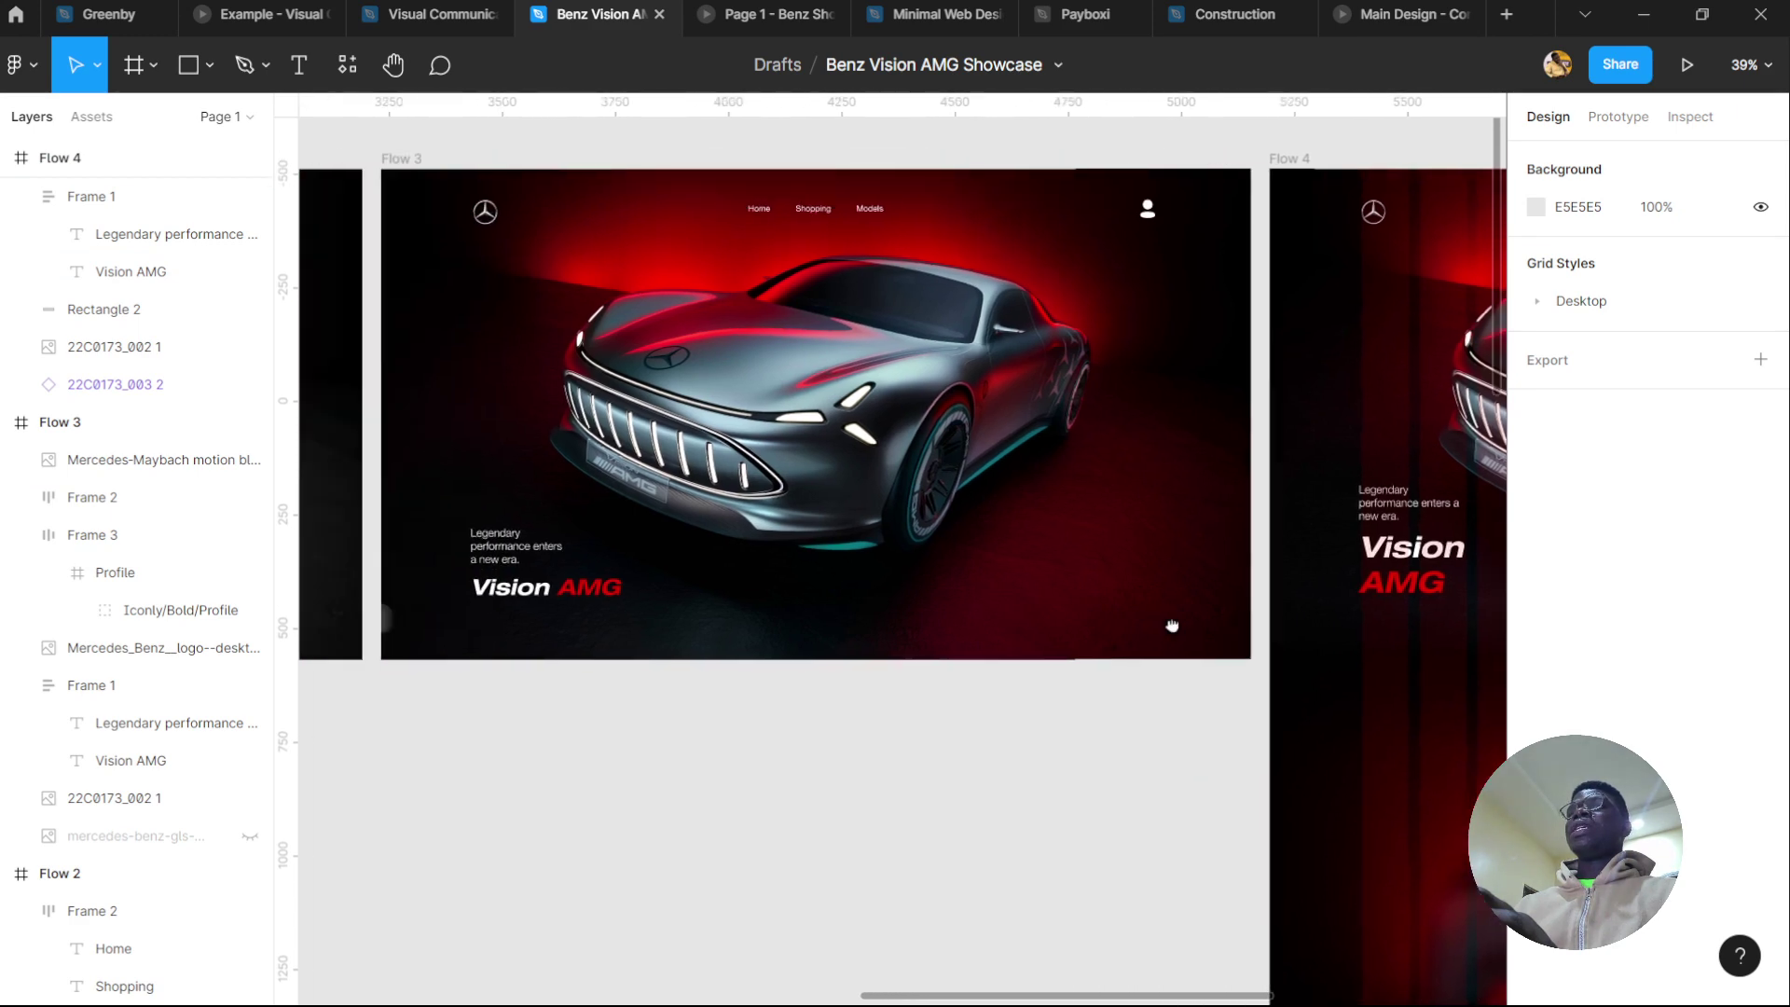
Reveal the Mercedes-Maybach motion blur image by shifting it horizontally into Flow 3, undoing each move
scroll(977, 648, left, 3)
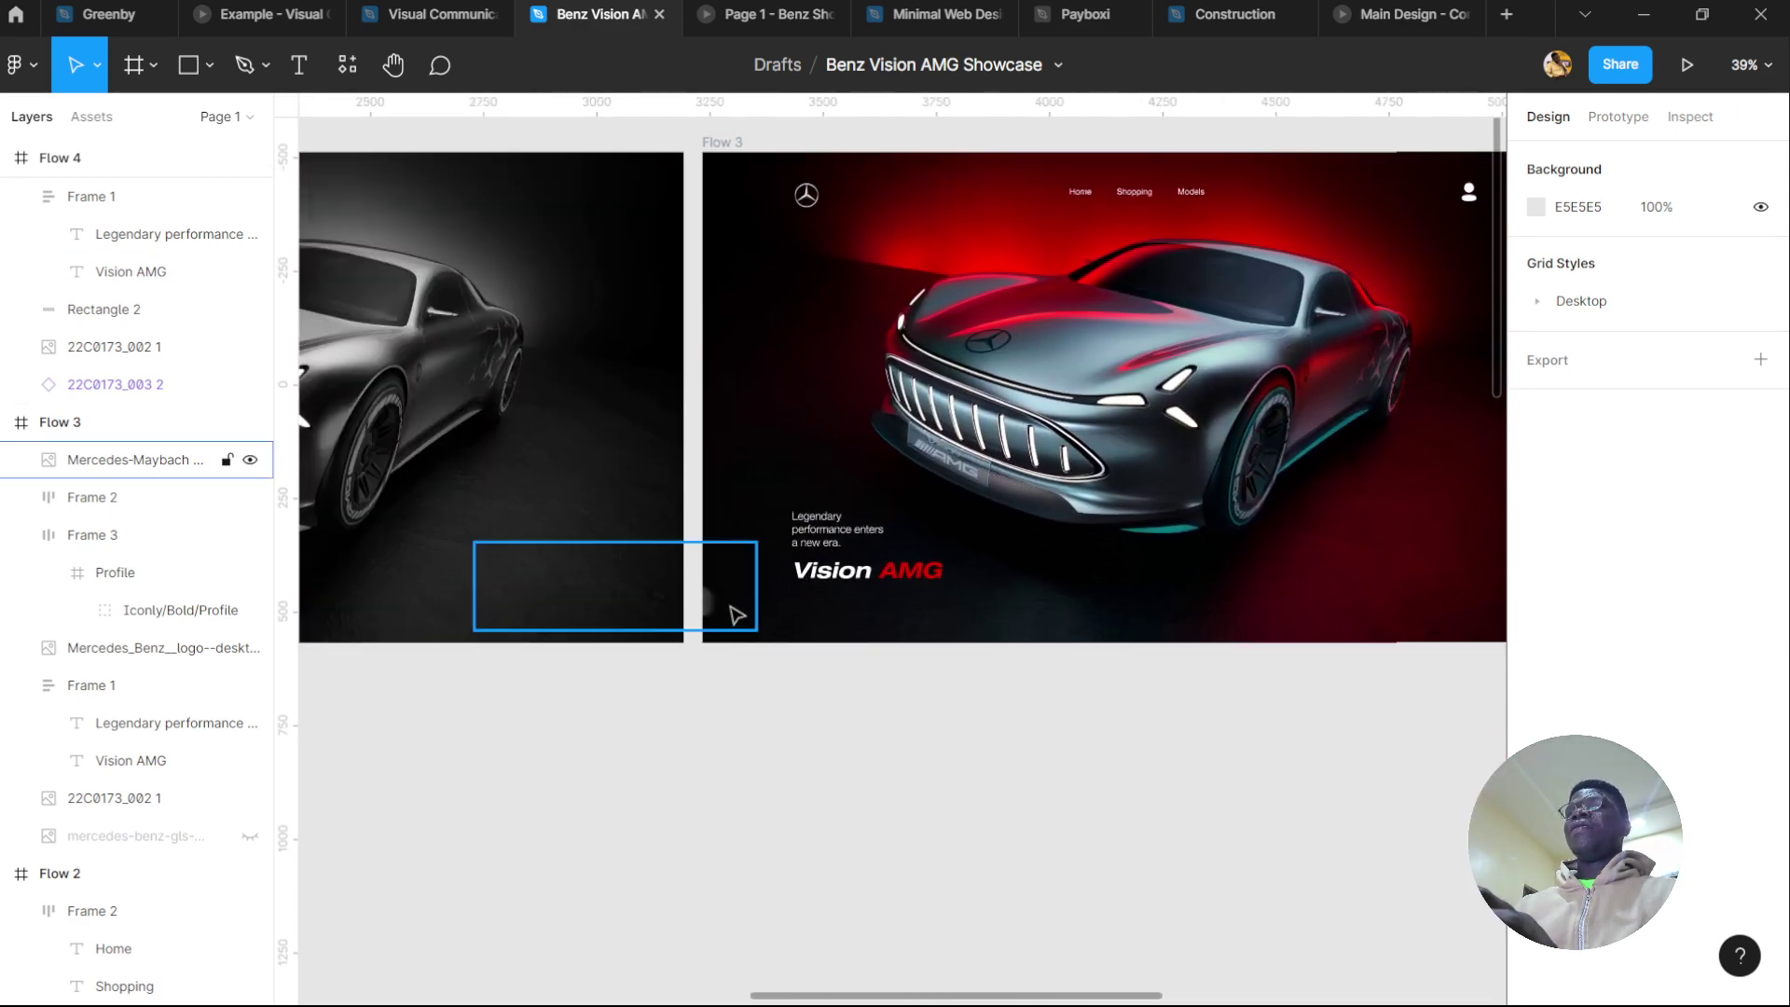
click(729, 615)
scroll(839, 690, left, 3)
scroll(839, 690, up, 1)
scroll(923, 739, up, 5)
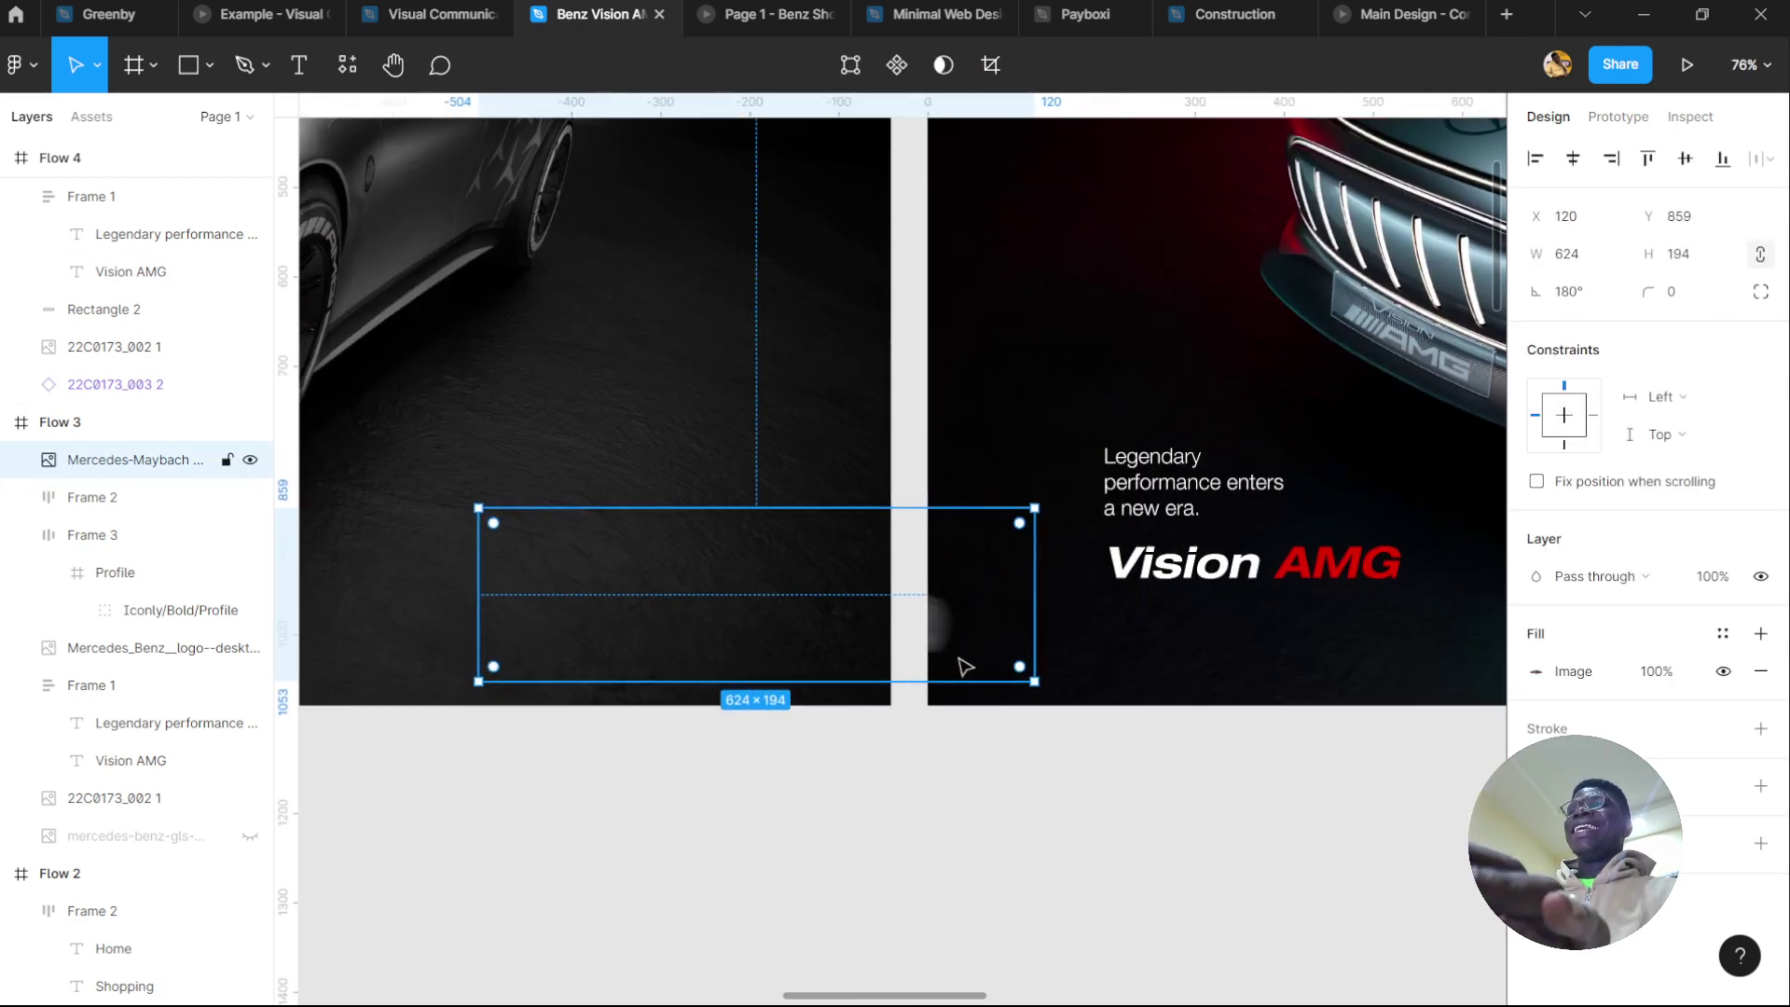
drag(963, 667, 1351, 671)
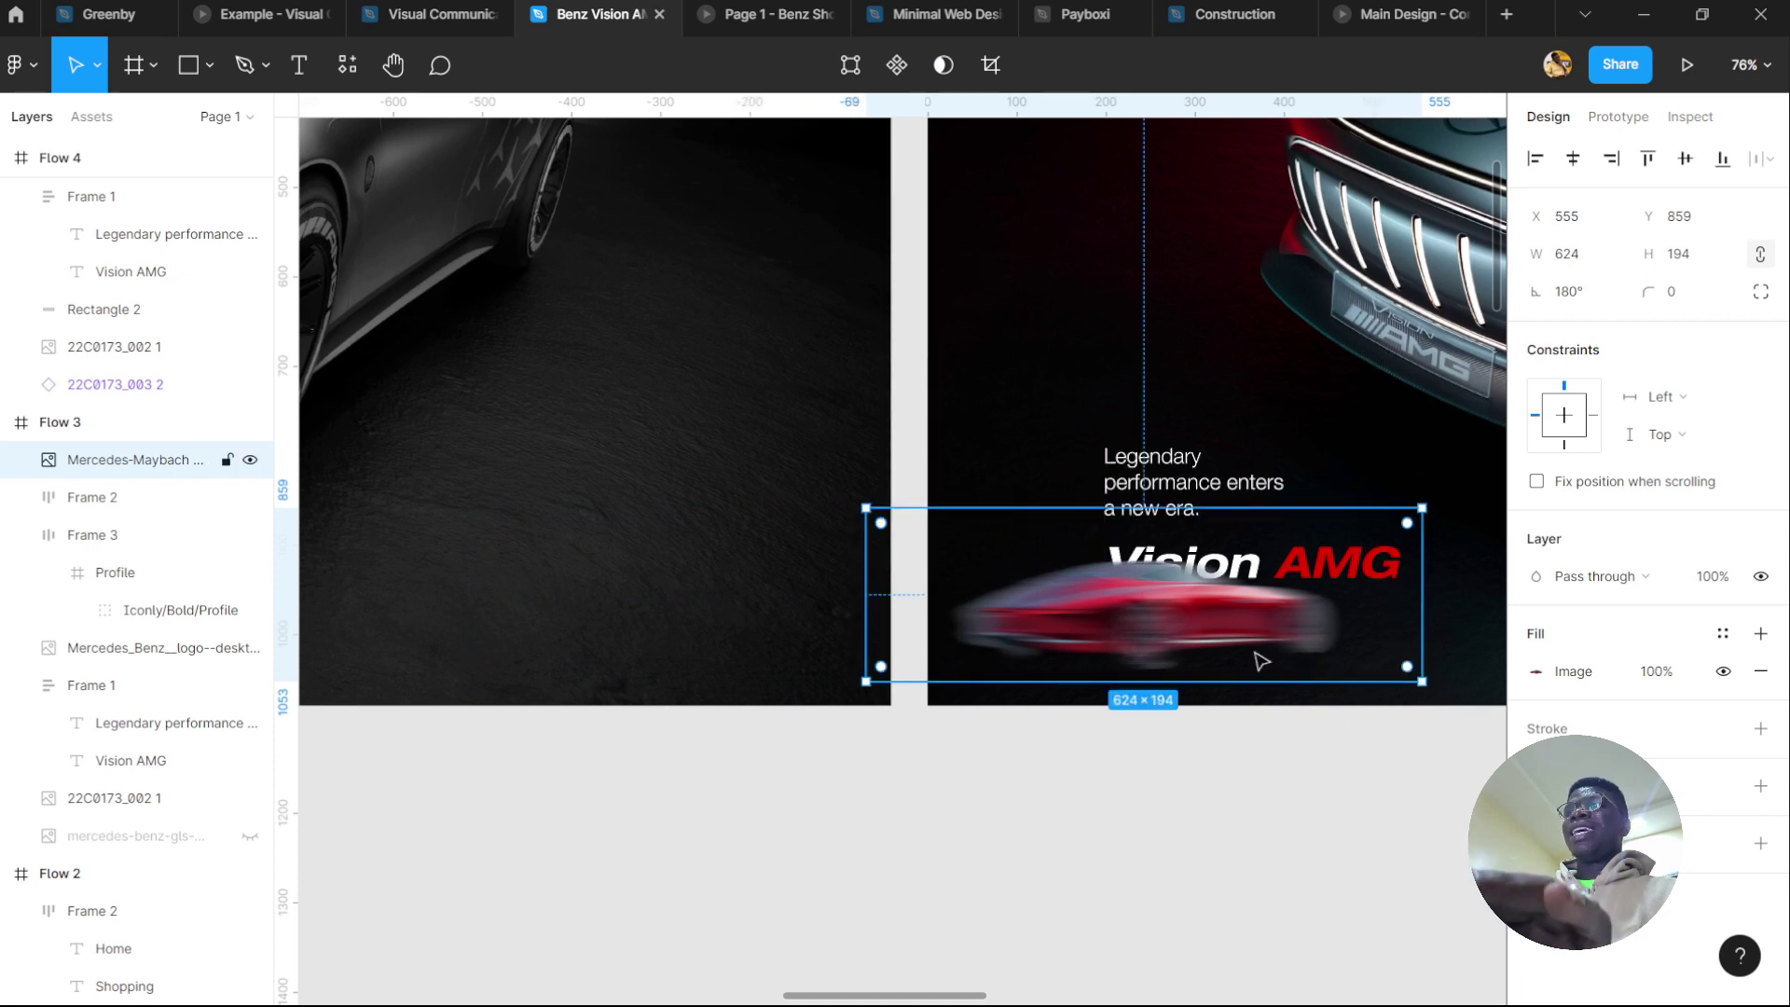
key(ctrl+z)
drag(980, 638, 1338, 652)
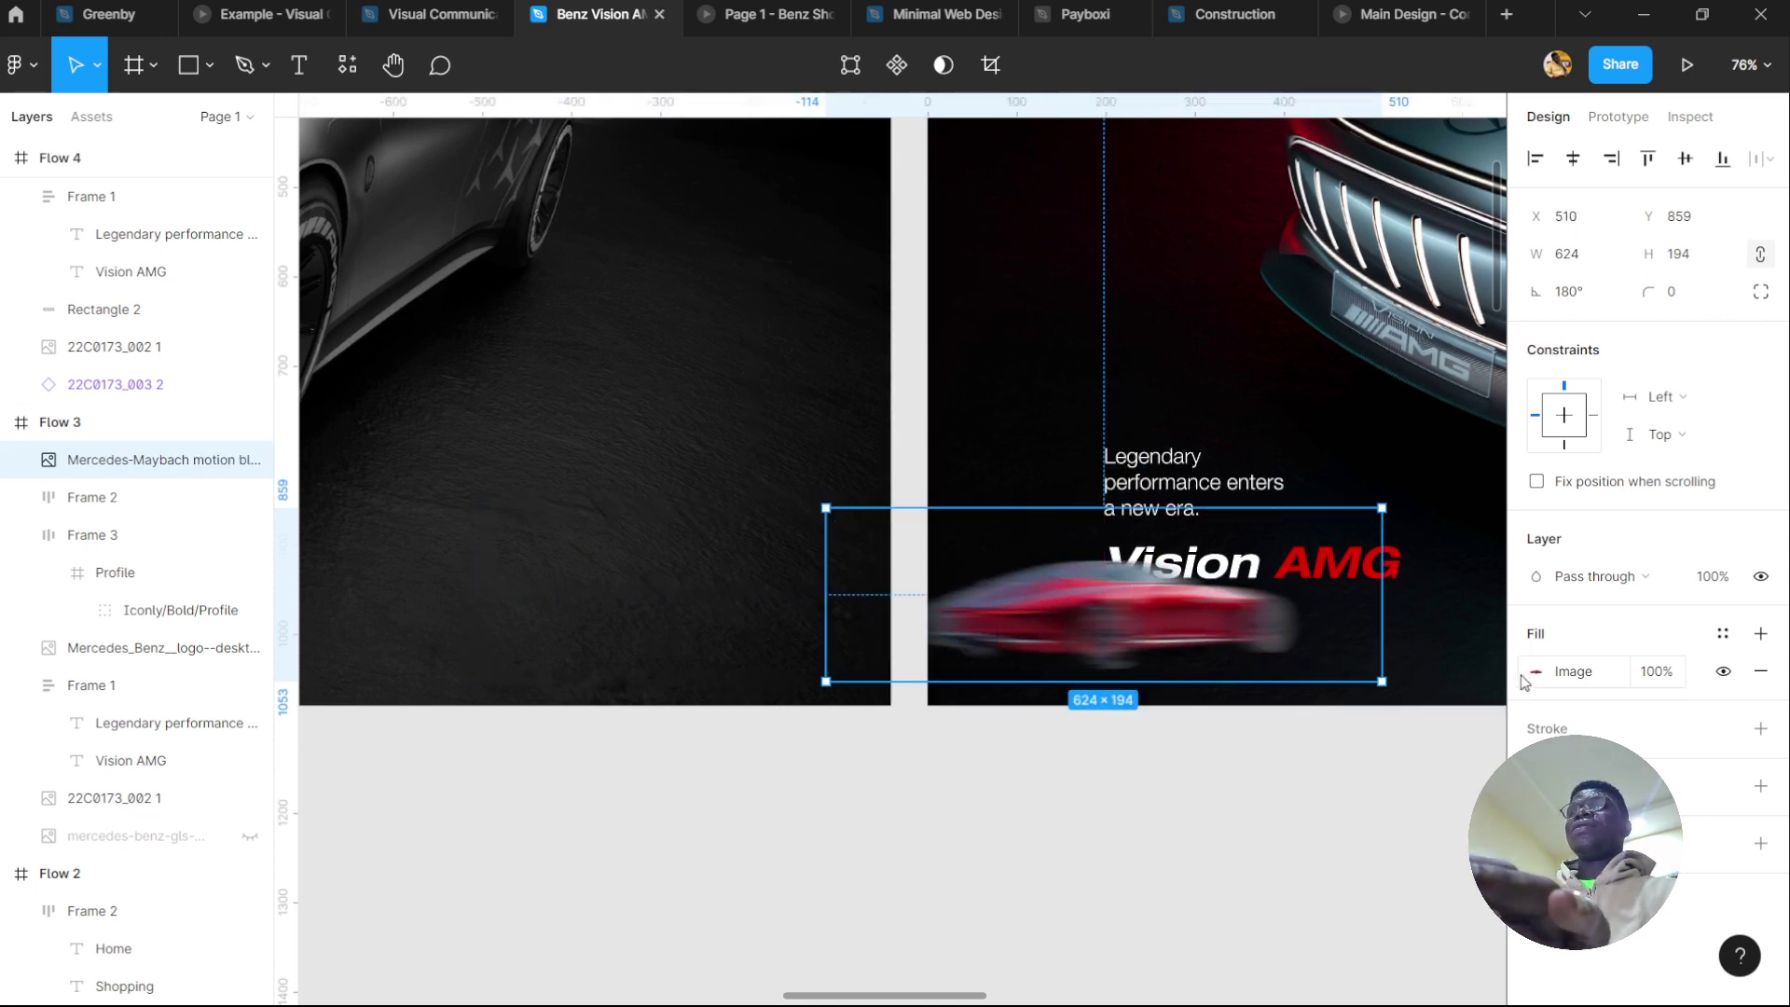
key(ctrl+z)
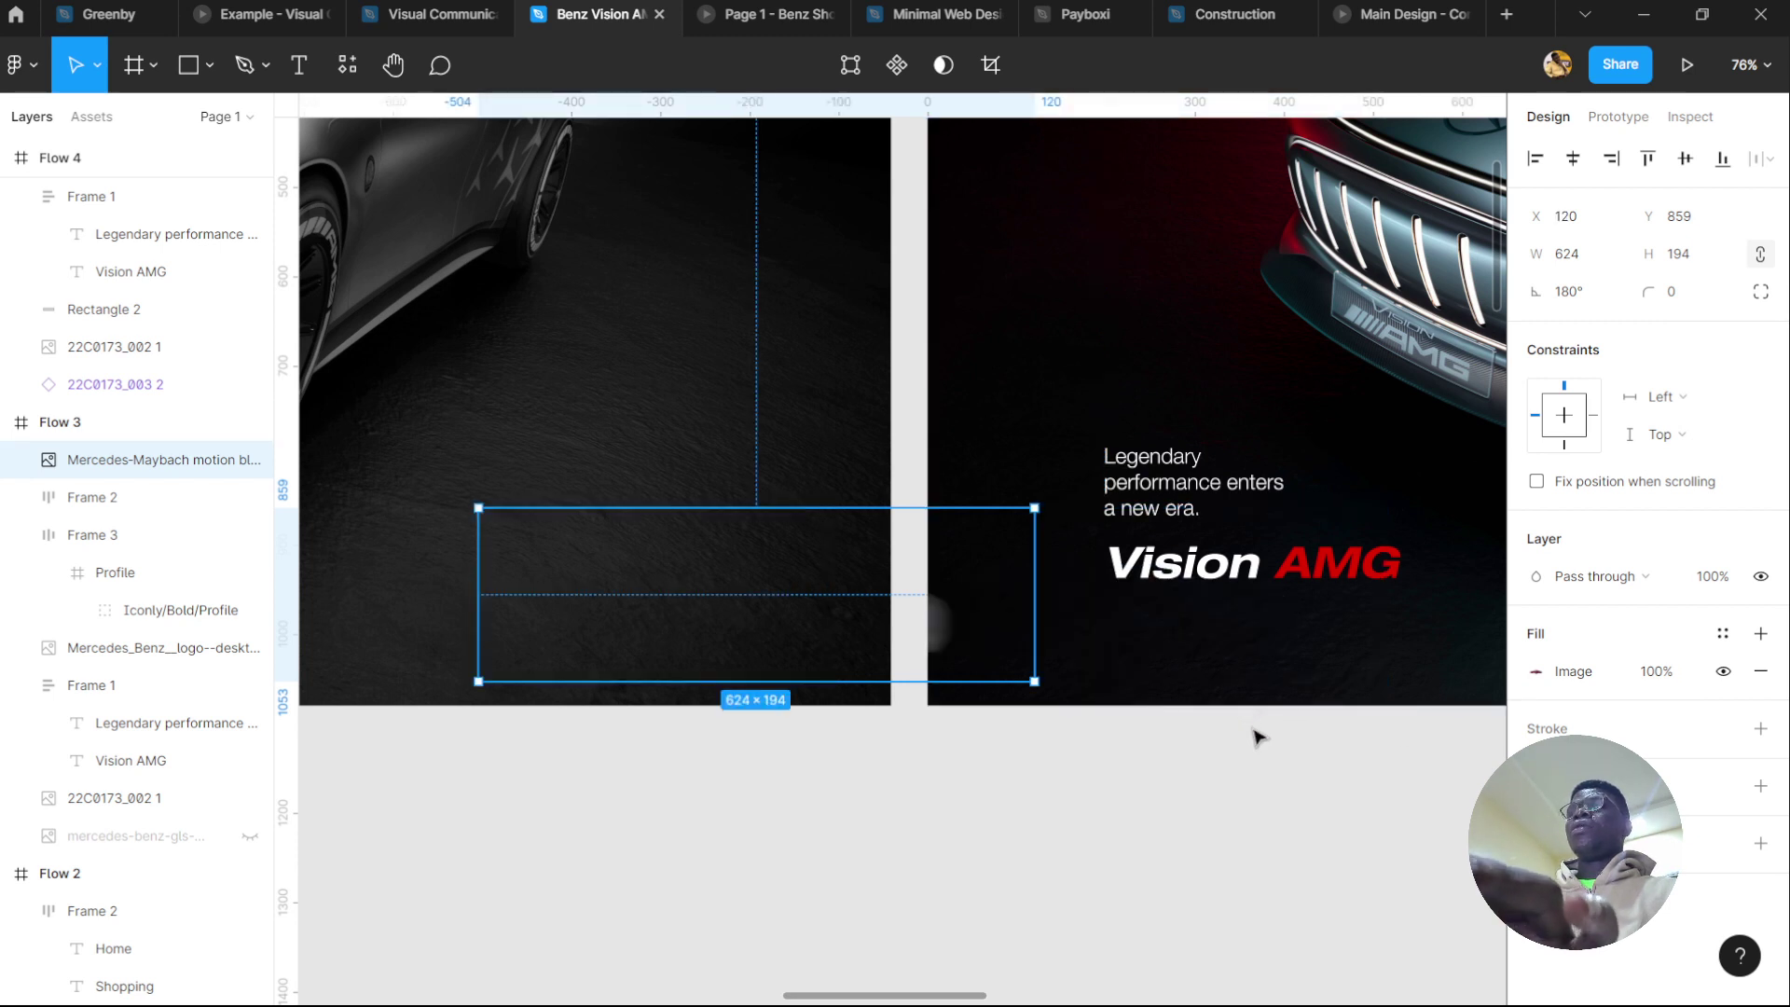
Demonstrate the motion blur car's path along the lower part of Flow 3 once more and undo the move
scroll(1103, 737, right, 2)
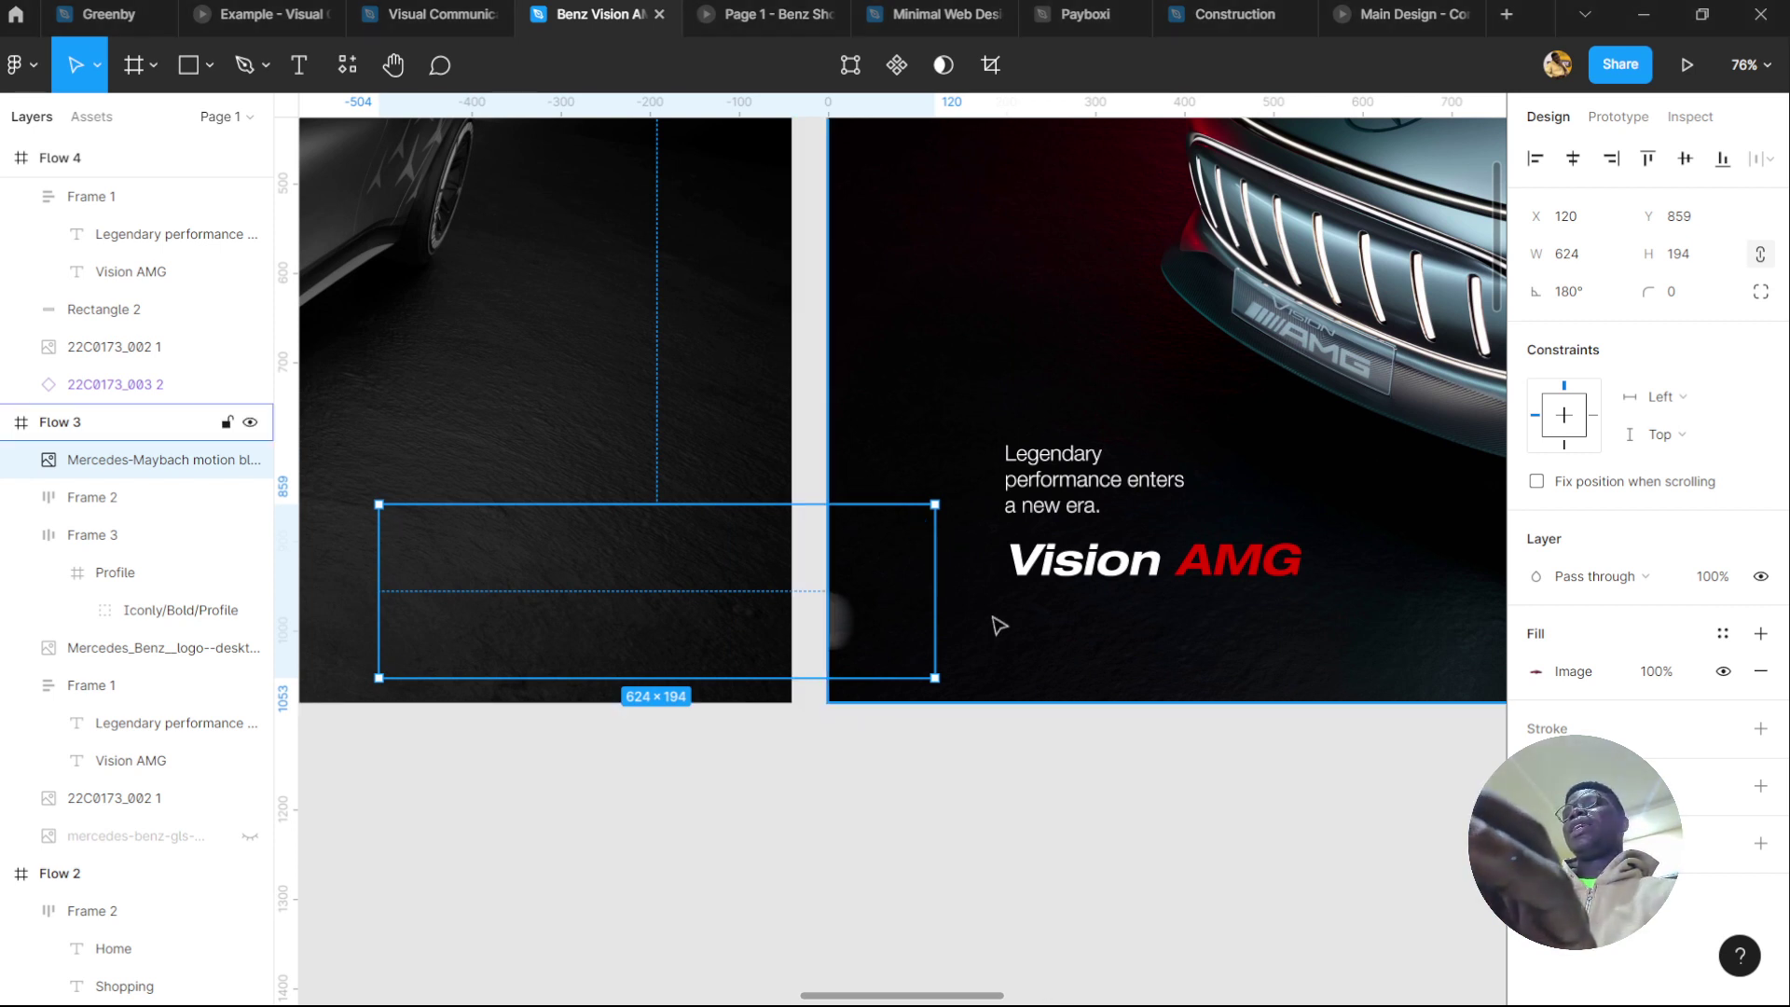
scroll(1034, 692, down, 5)
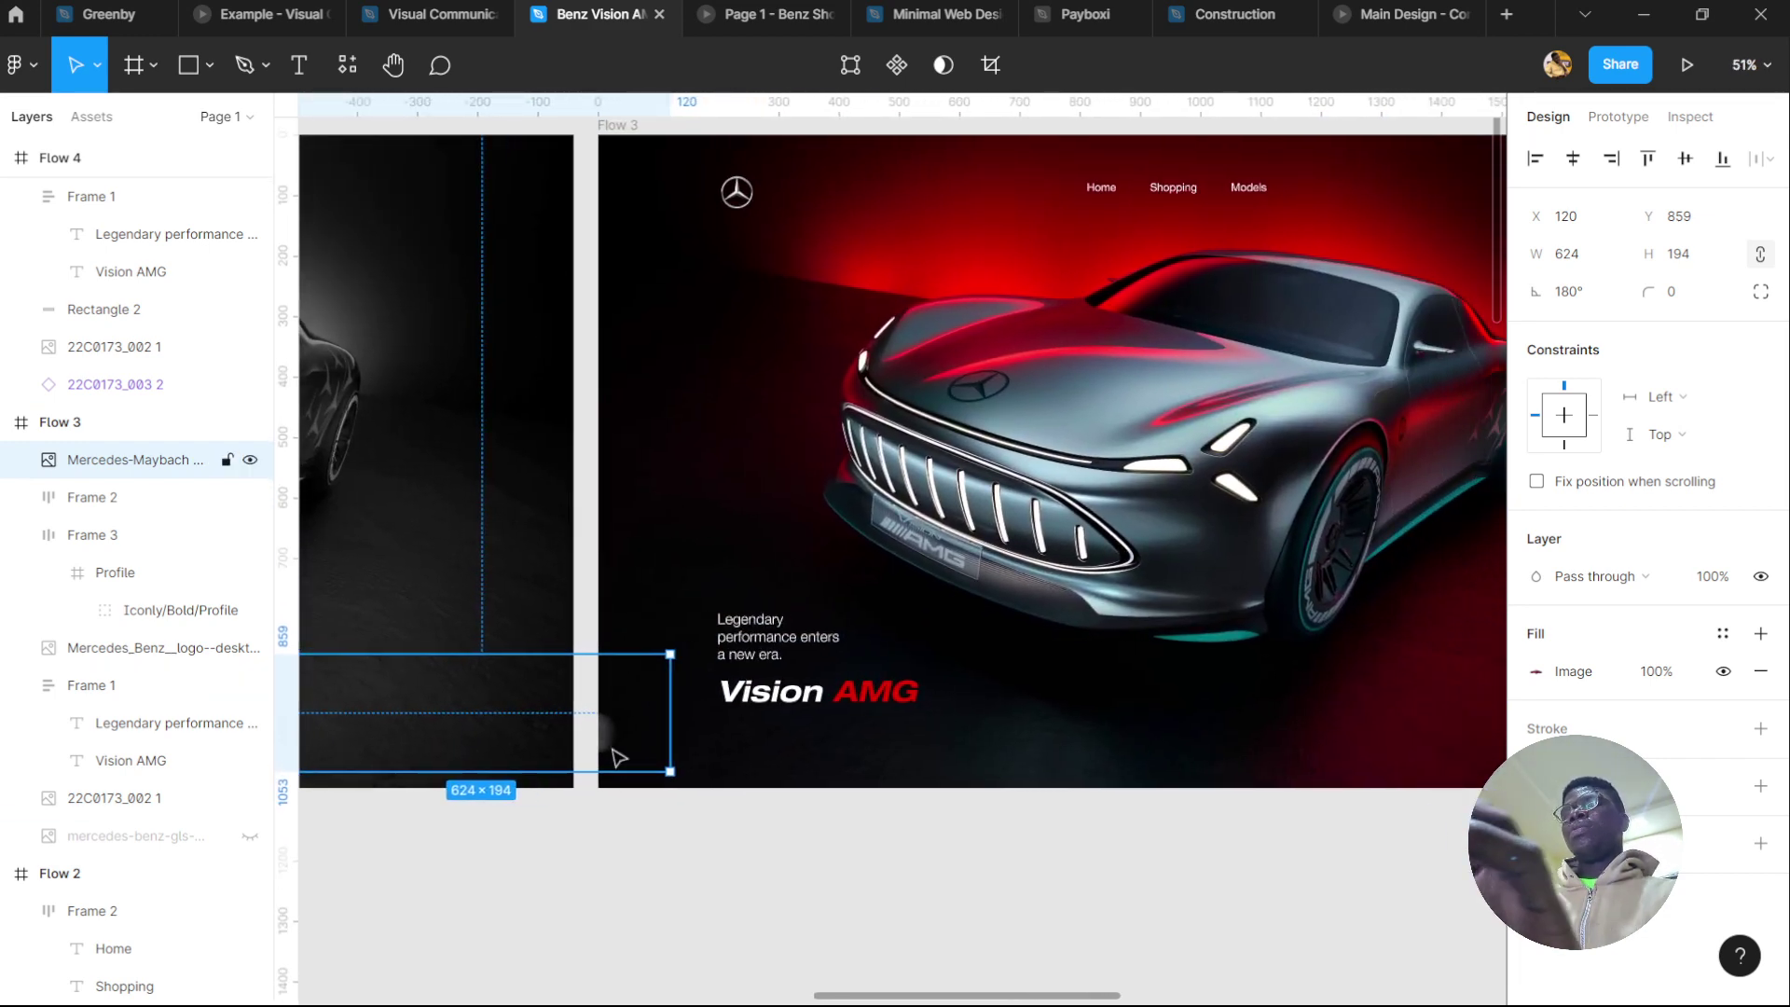
scroll(797, 778, right, 3)
drag(490, 751, 809, 767)
key(ctrl+z)
Select the Flow 3 frame and open the details of its delay interaction that navigates to Flow 4
scroll(903, 710, right, 4)
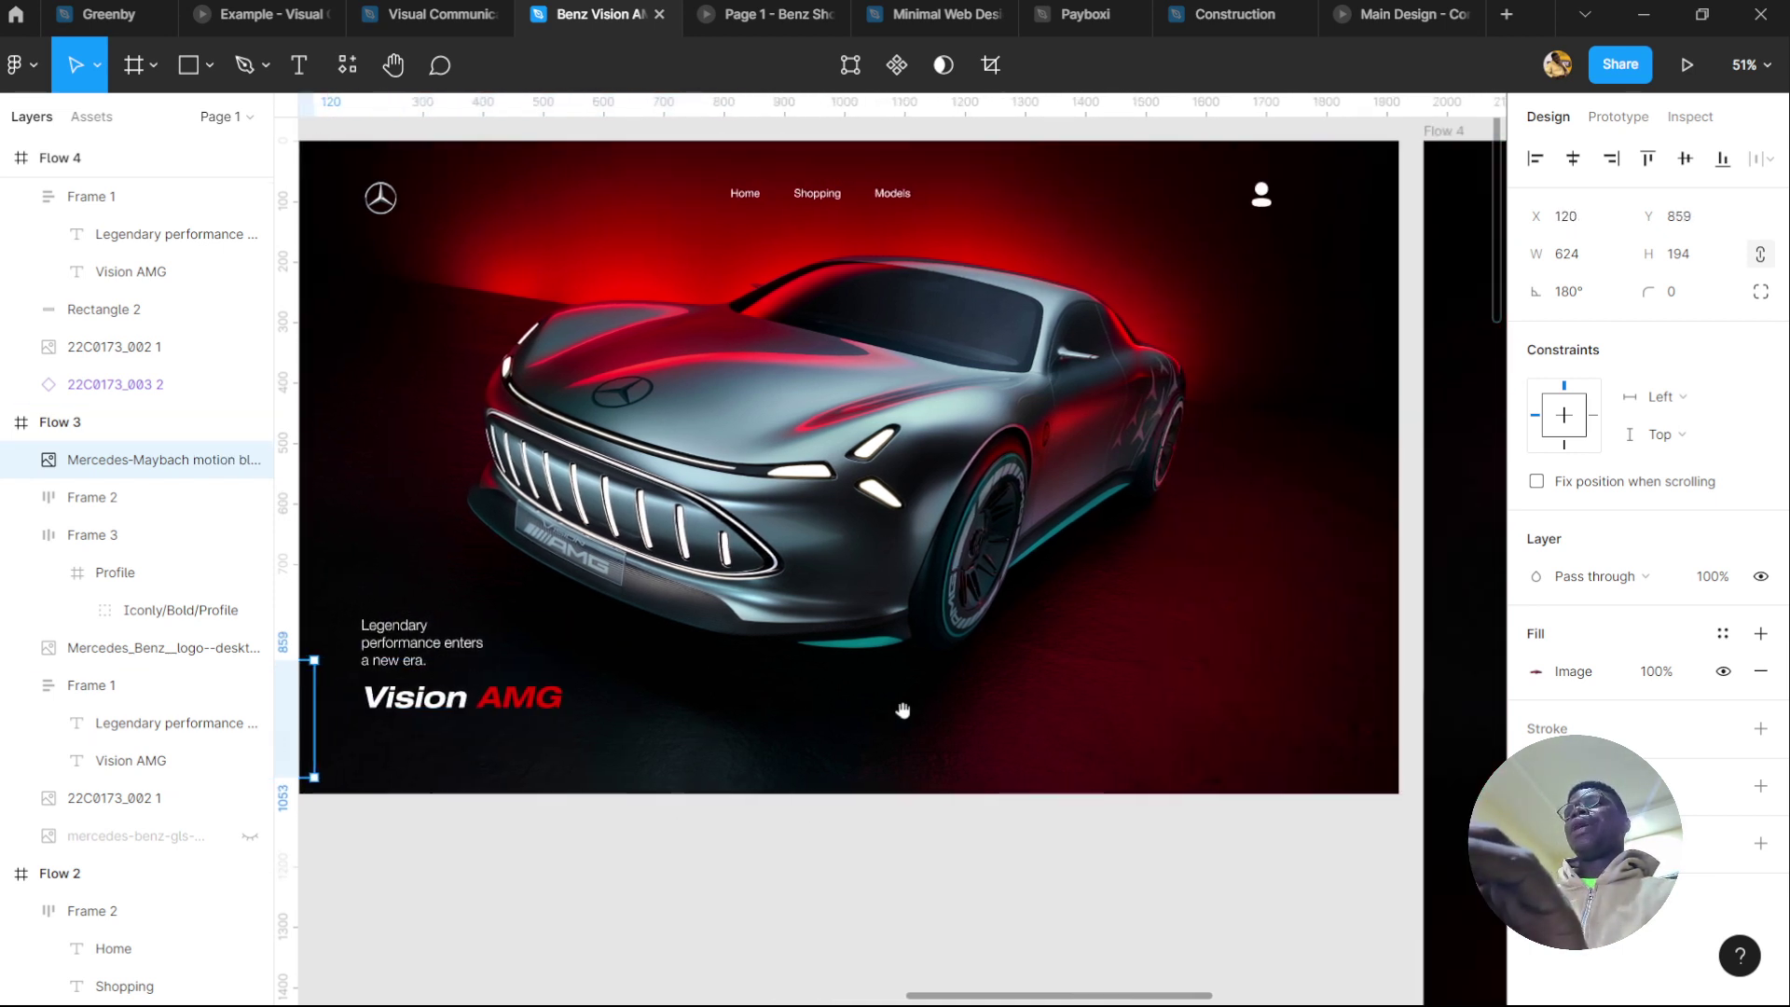
scroll(903, 711, up, 1)
scroll(902, 710, left, 1)
drag(1194, 713, 410, 783)
click(682, 239)
drag(727, 366, 1755, 369)
click(514, 238)
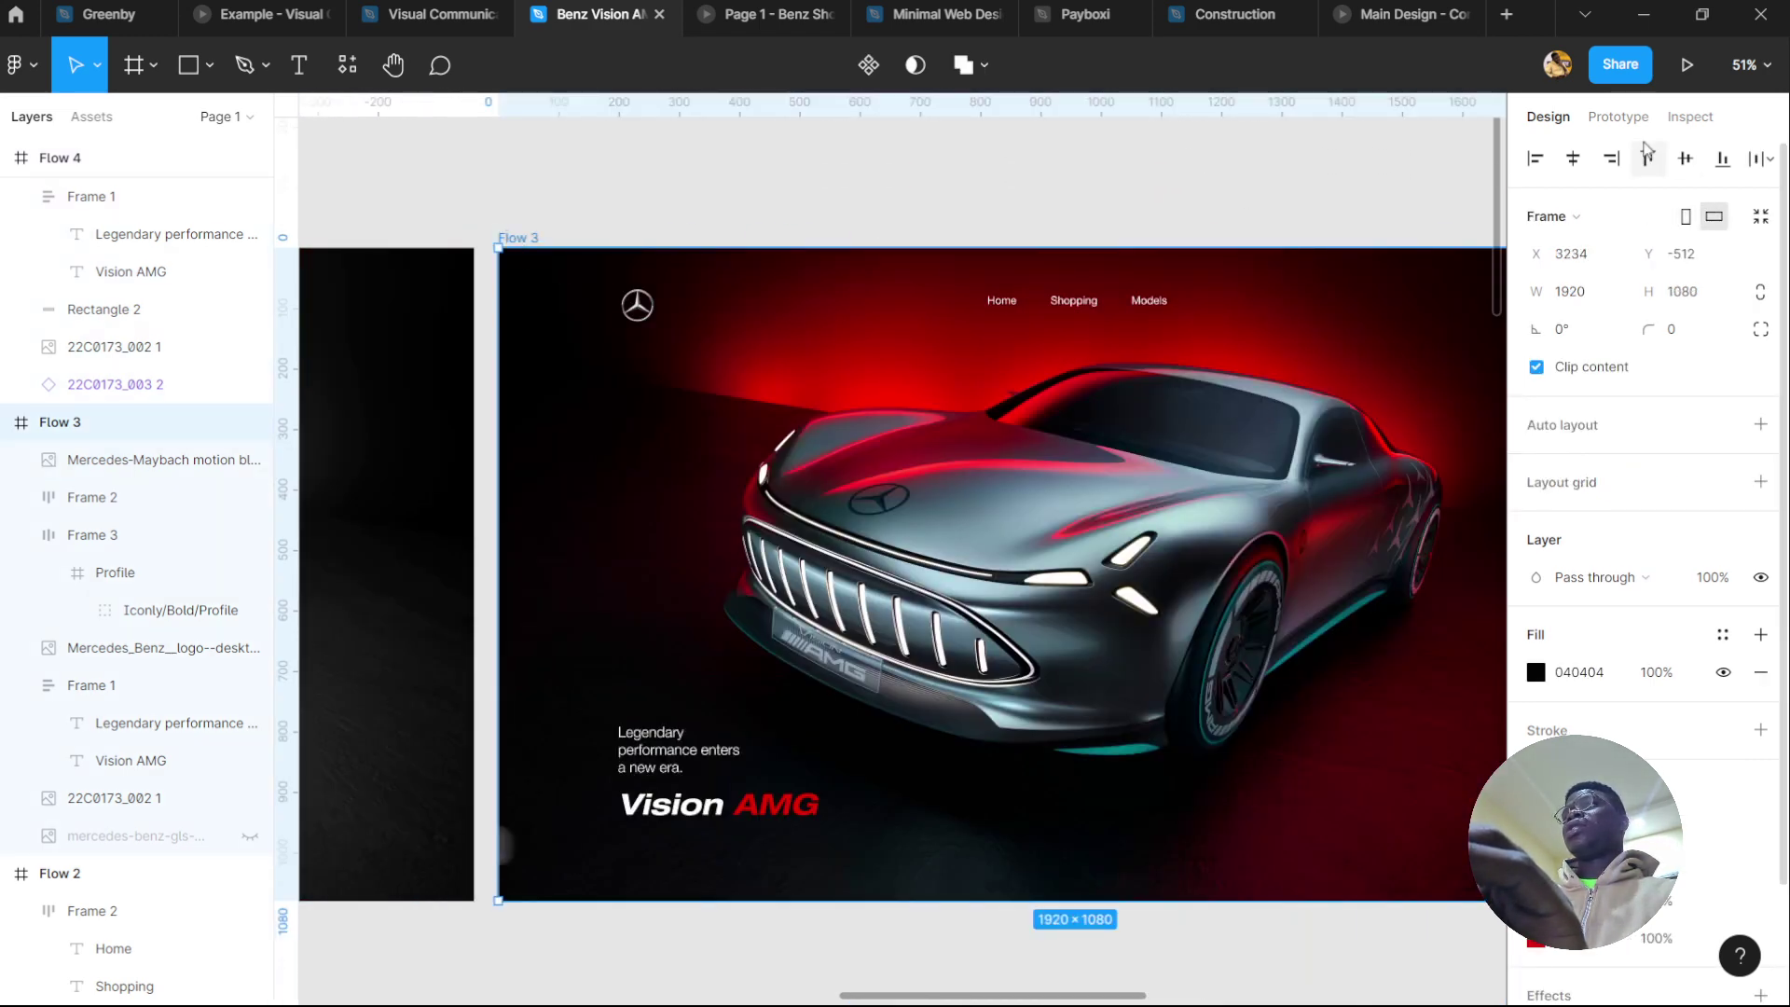
click(1619, 117)
click(1562, 265)
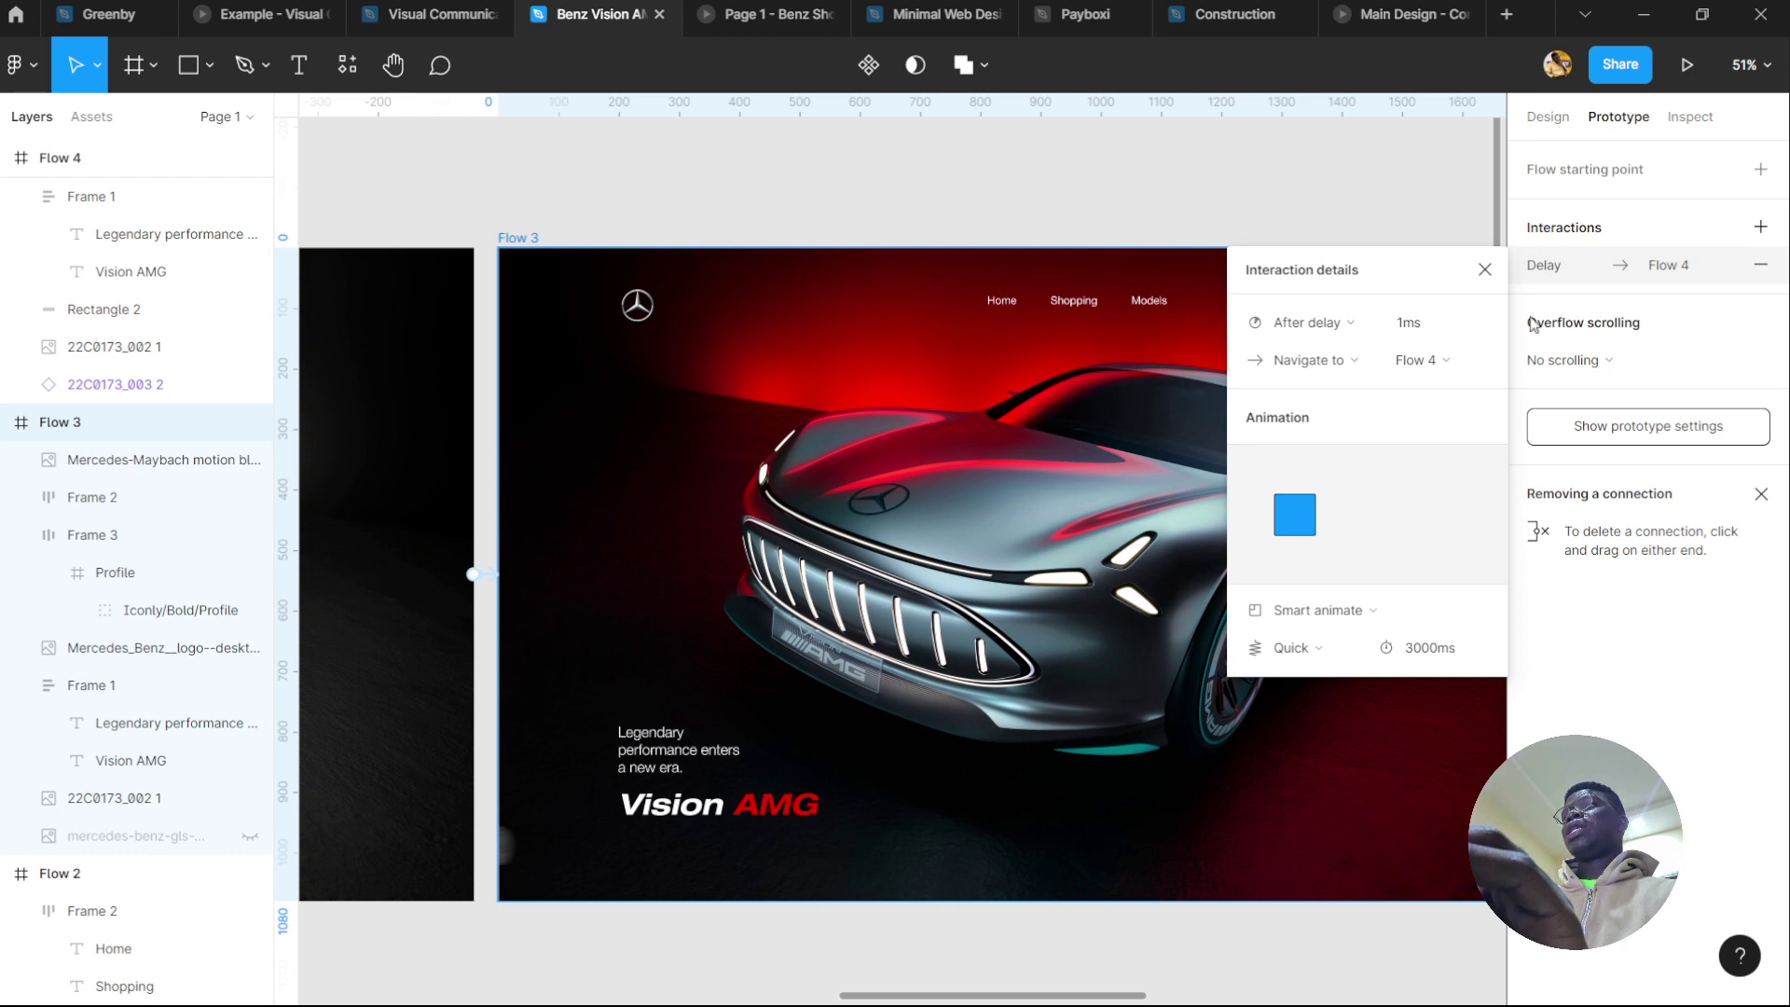
Review the easing, duration and trigger settings of the Flow 3 interaction, keeping Quick and 3000 ms
click(1332, 650)
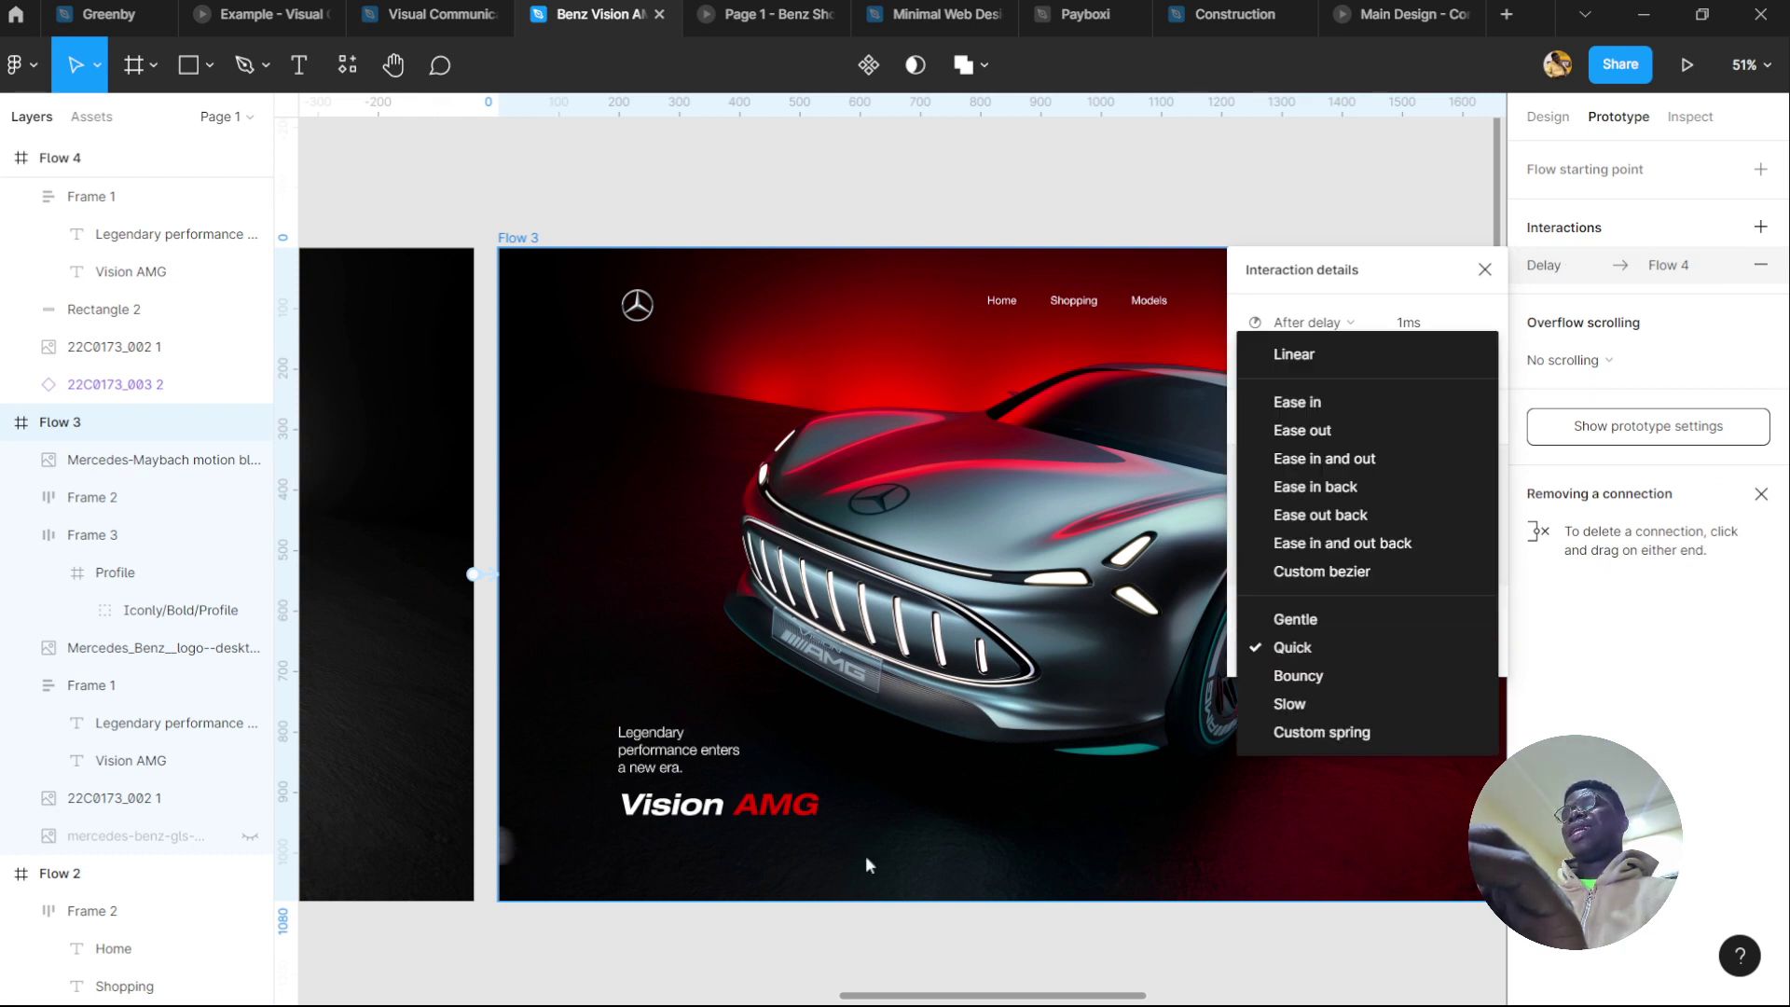
click(1437, 267)
click(1445, 663)
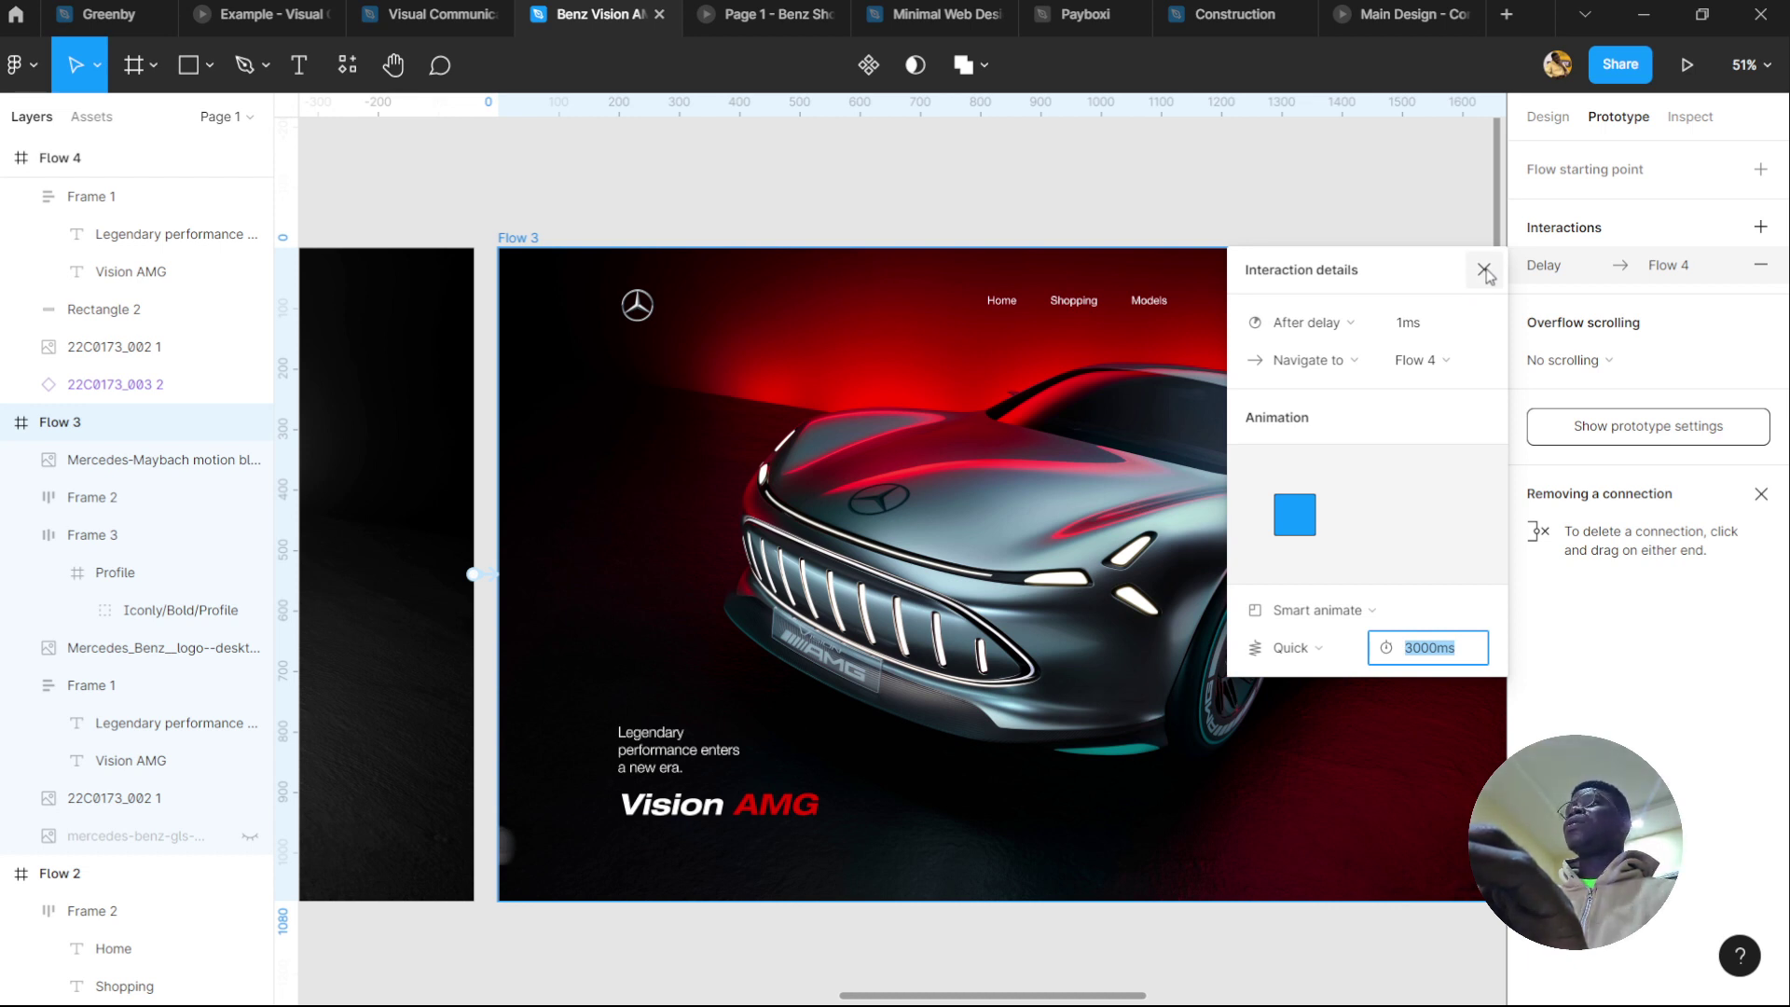
click(1342, 322)
click(1443, 285)
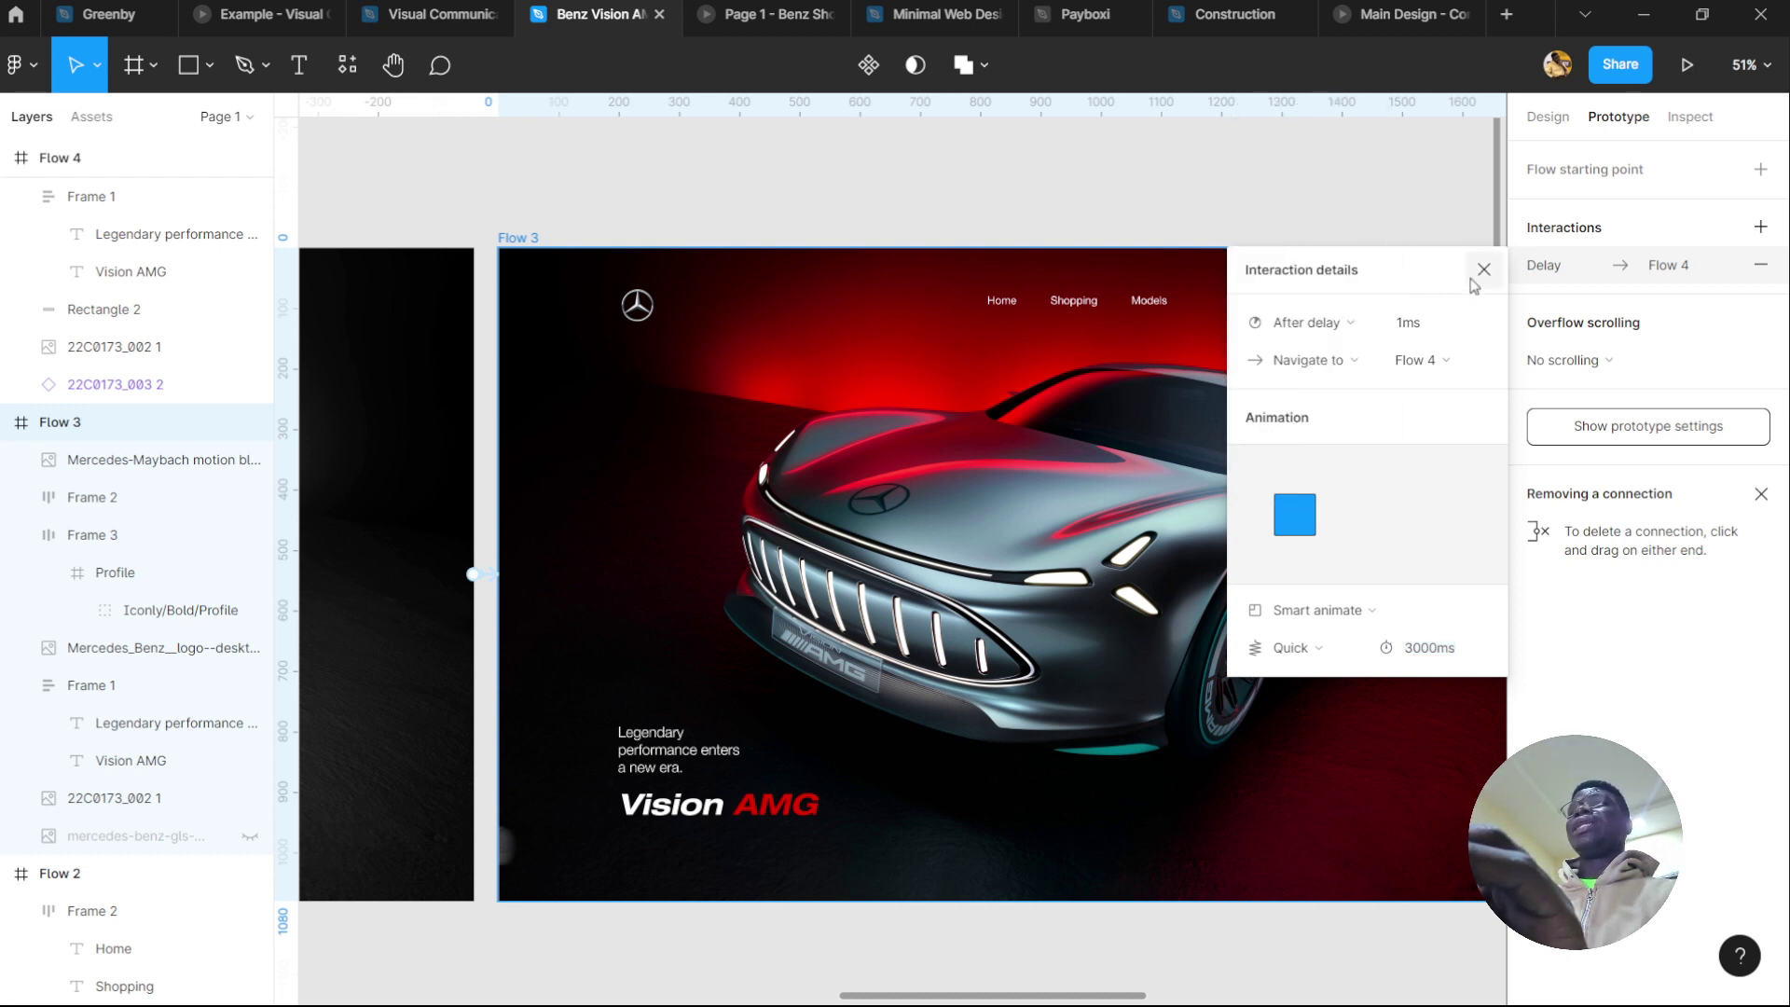
Close the interaction details and look over the sequence of frames from Flow 1 to Flow 3
click(1480, 274)
scroll(746, 489, down, 4)
drag(689, 573, 1198, 558)
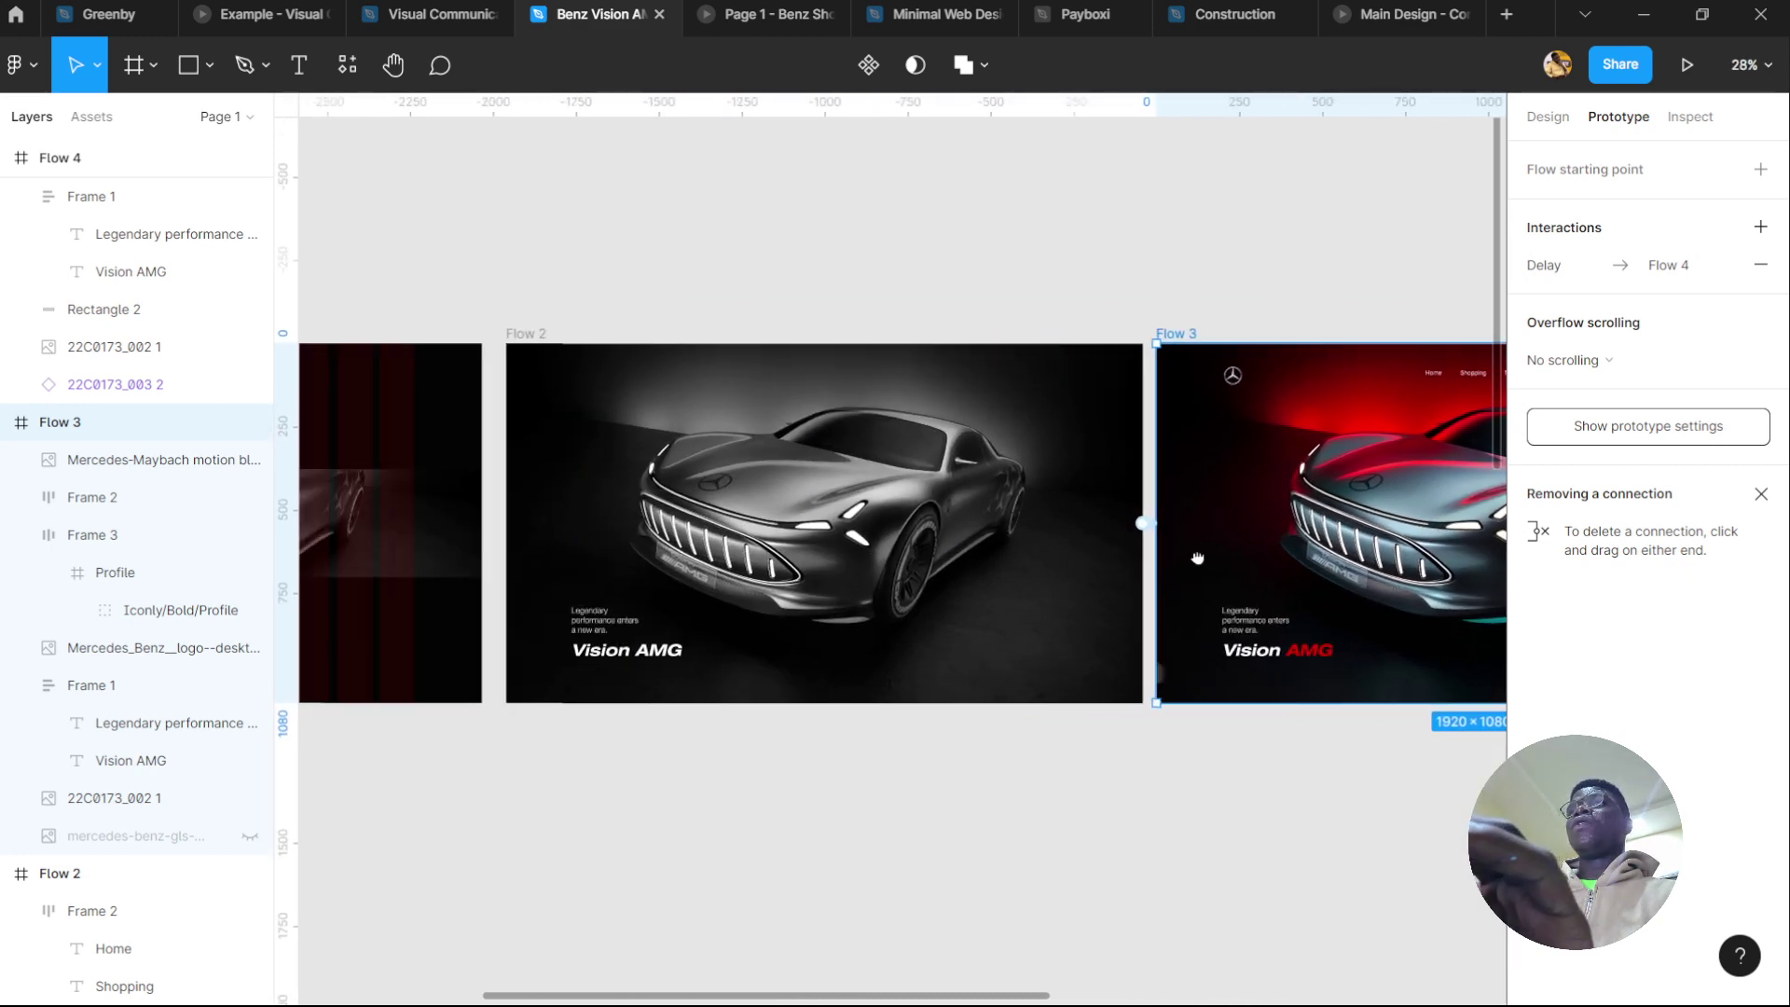
scroll(1198, 558, left, 5)
scroll(1144, 584, right, 10)
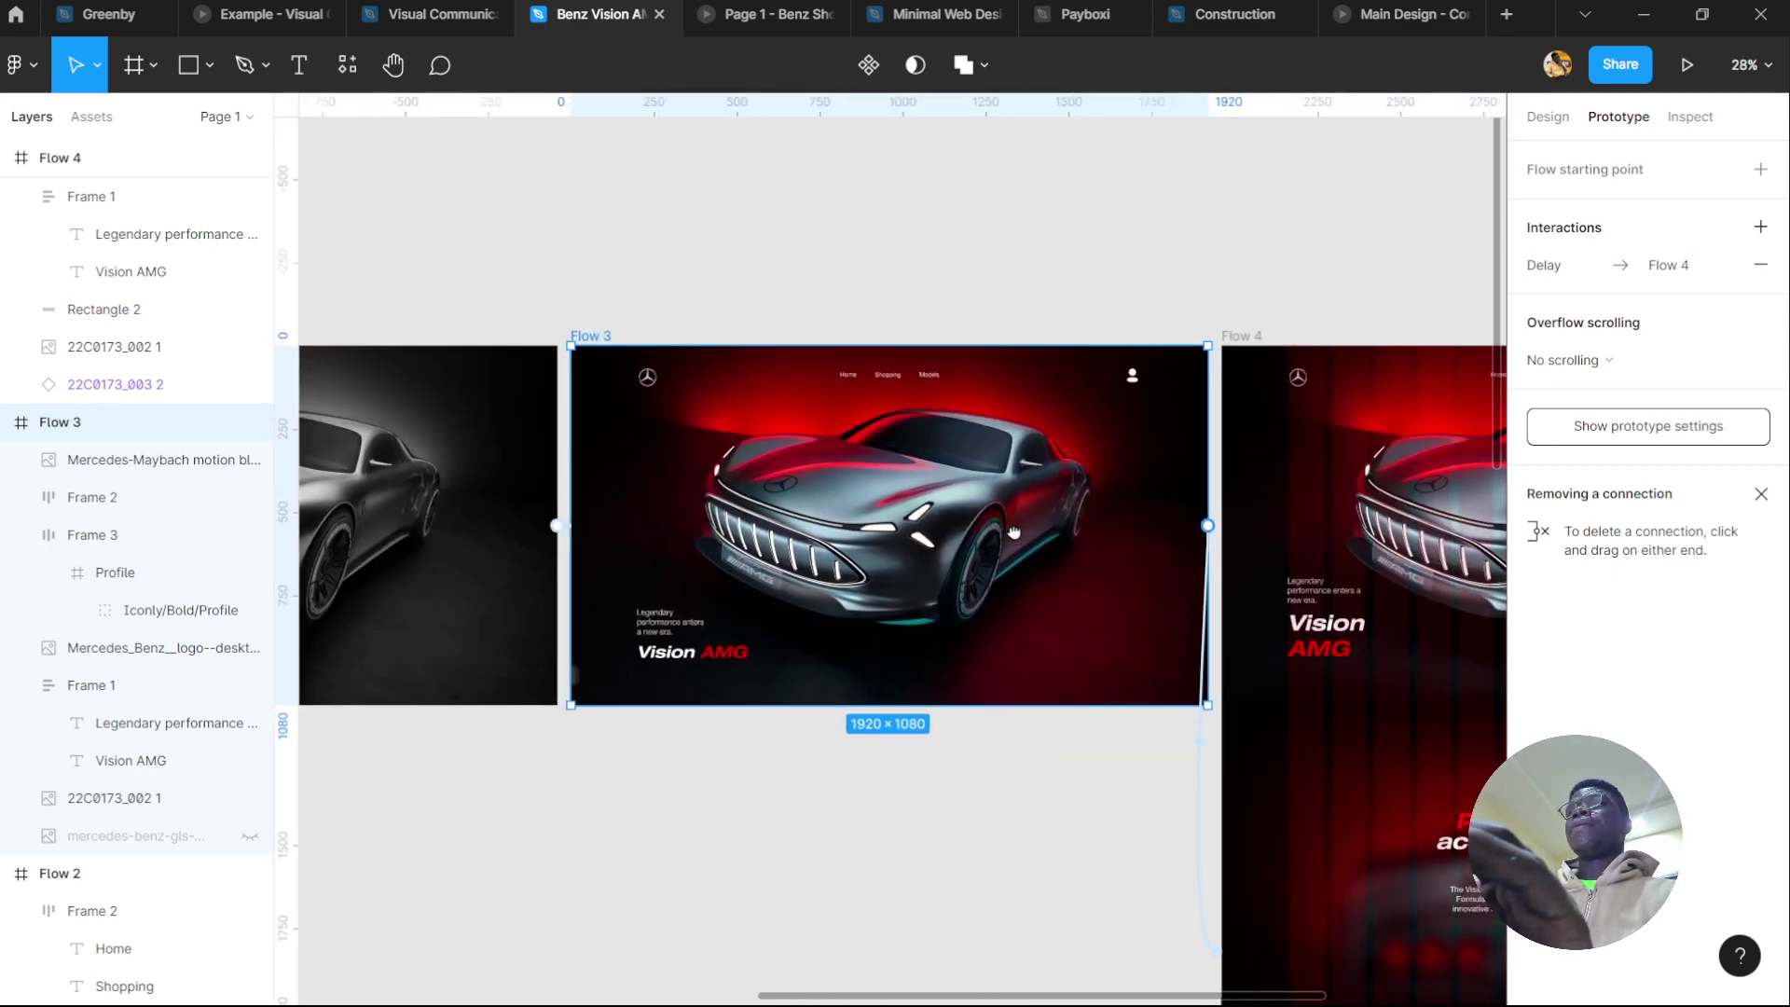
Examine the connection between Flow 3 and Flow 4 and reopen the details of the delay interaction
scroll(1014, 532, right, 2)
scroll(981, 486, left, 3)
scroll(1090, 507, right, 5)
scroll(1090, 507, down, 1)
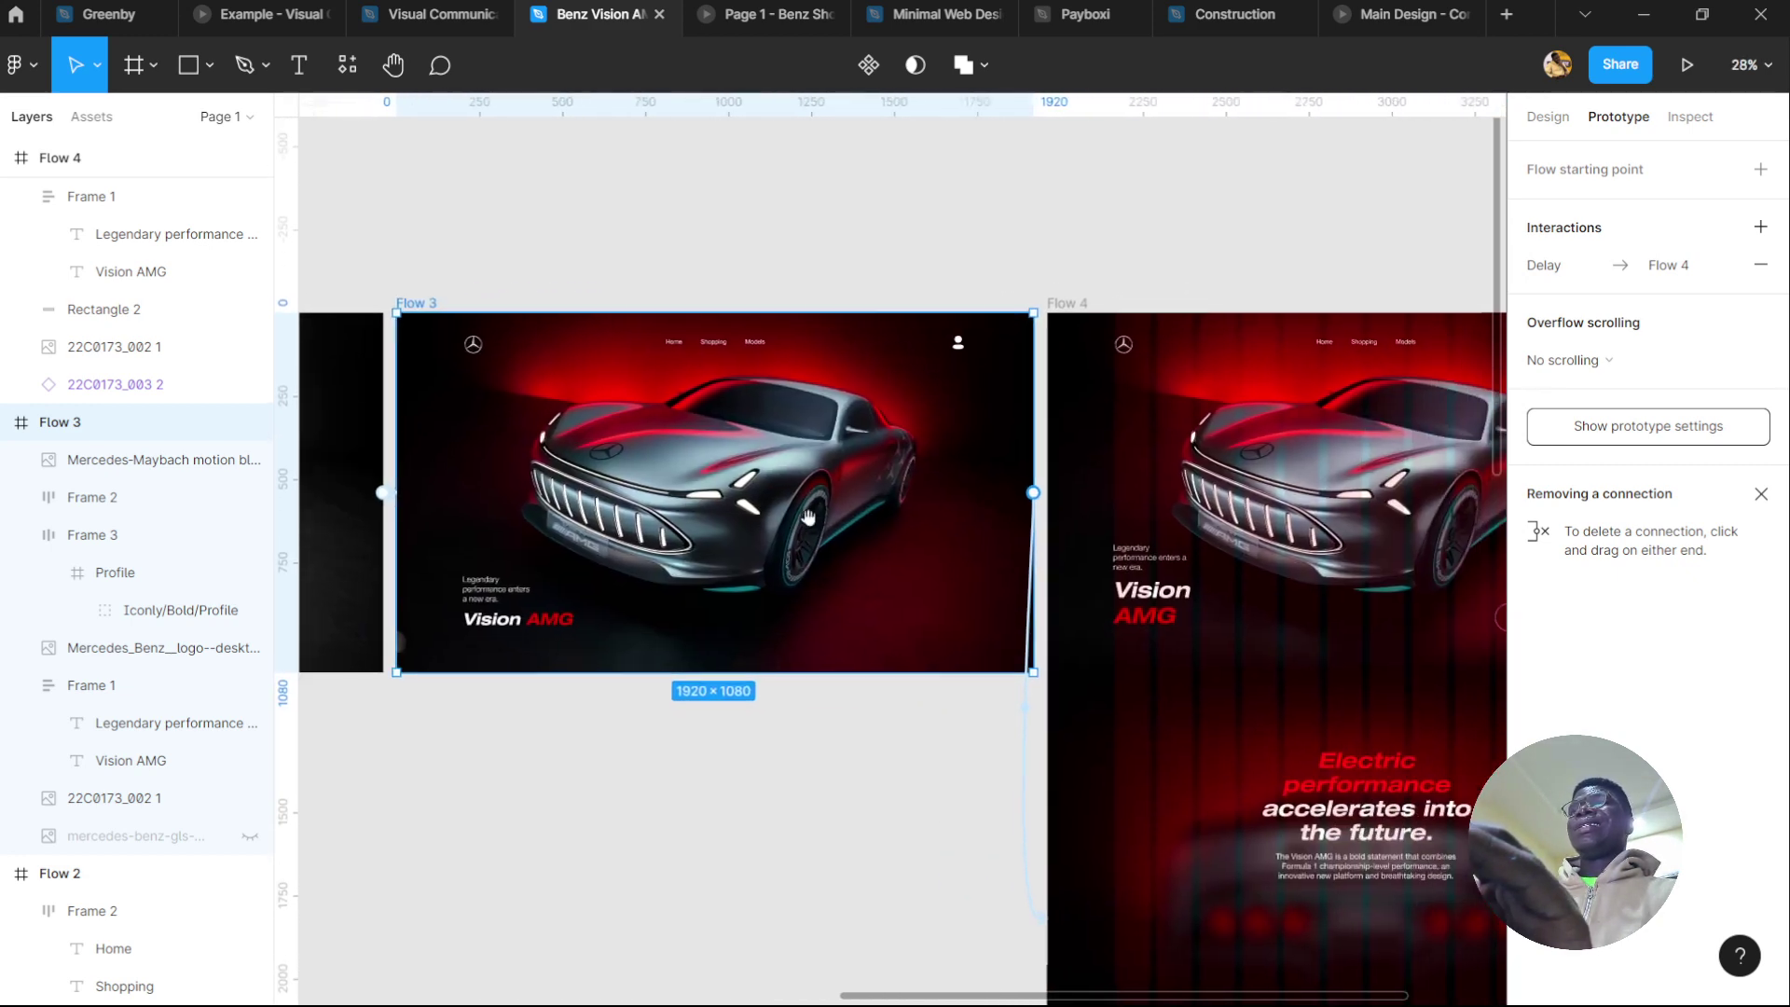
scroll(1209, 595, left, 2)
scroll(1209, 595, down, 1)
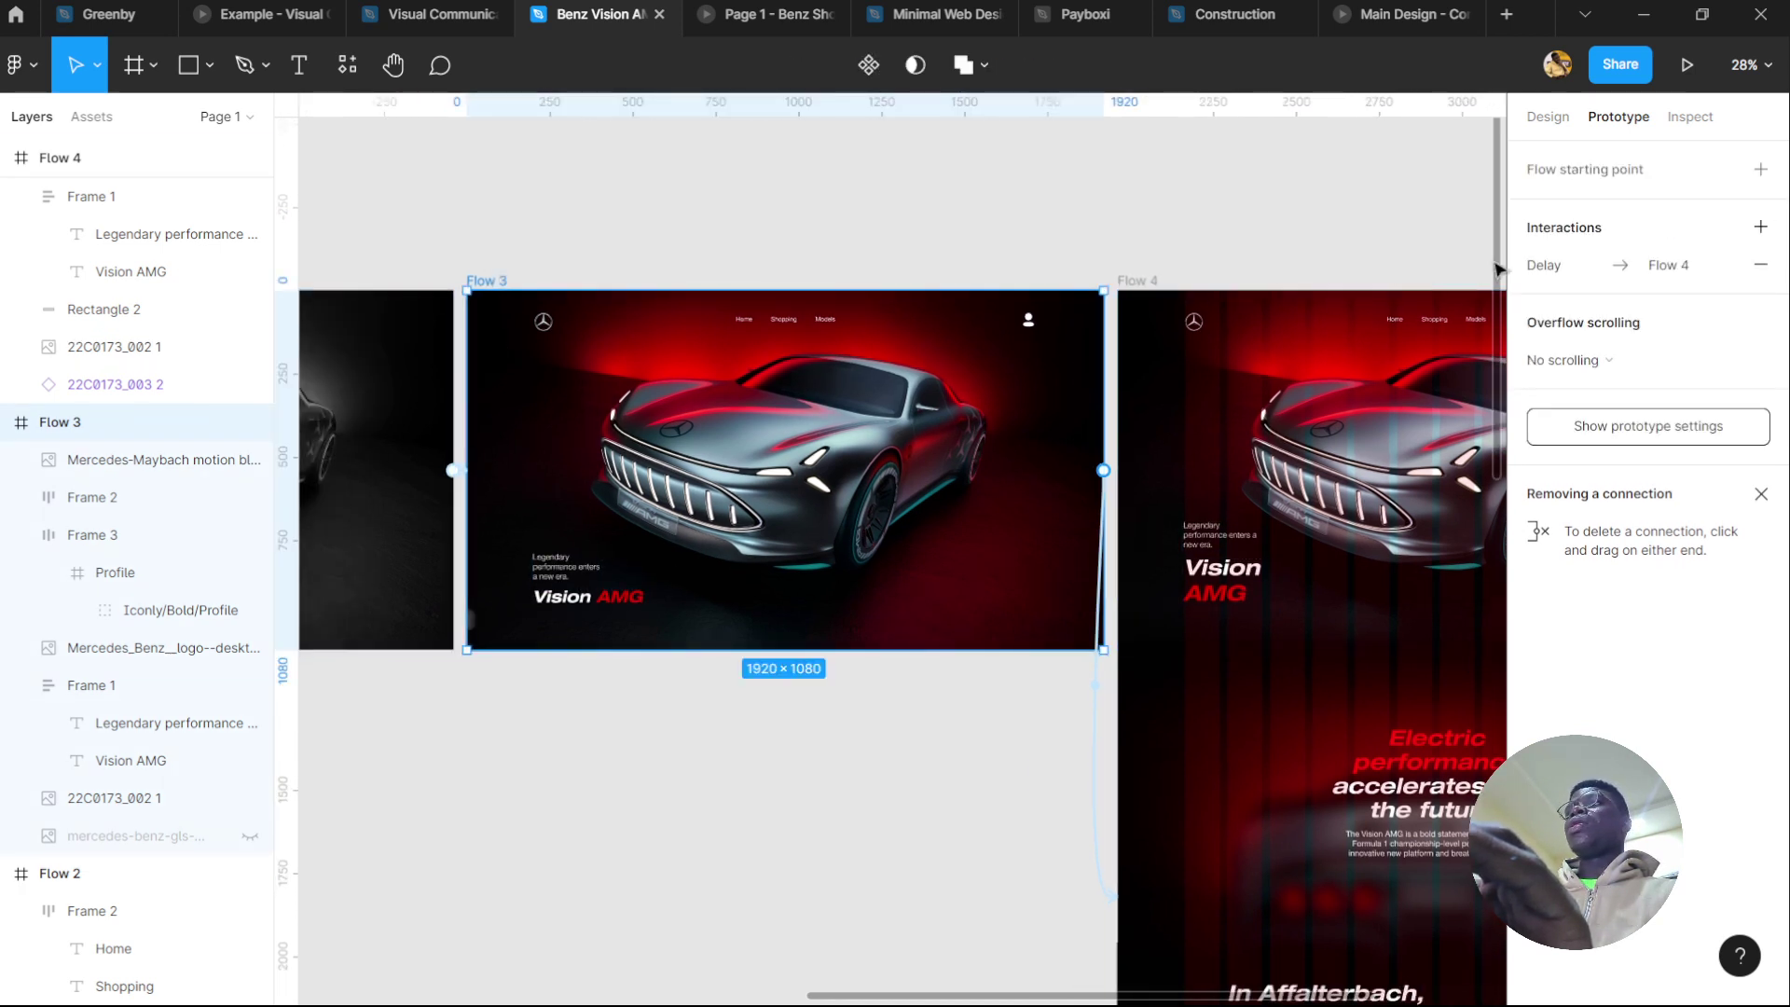
click(1557, 265)
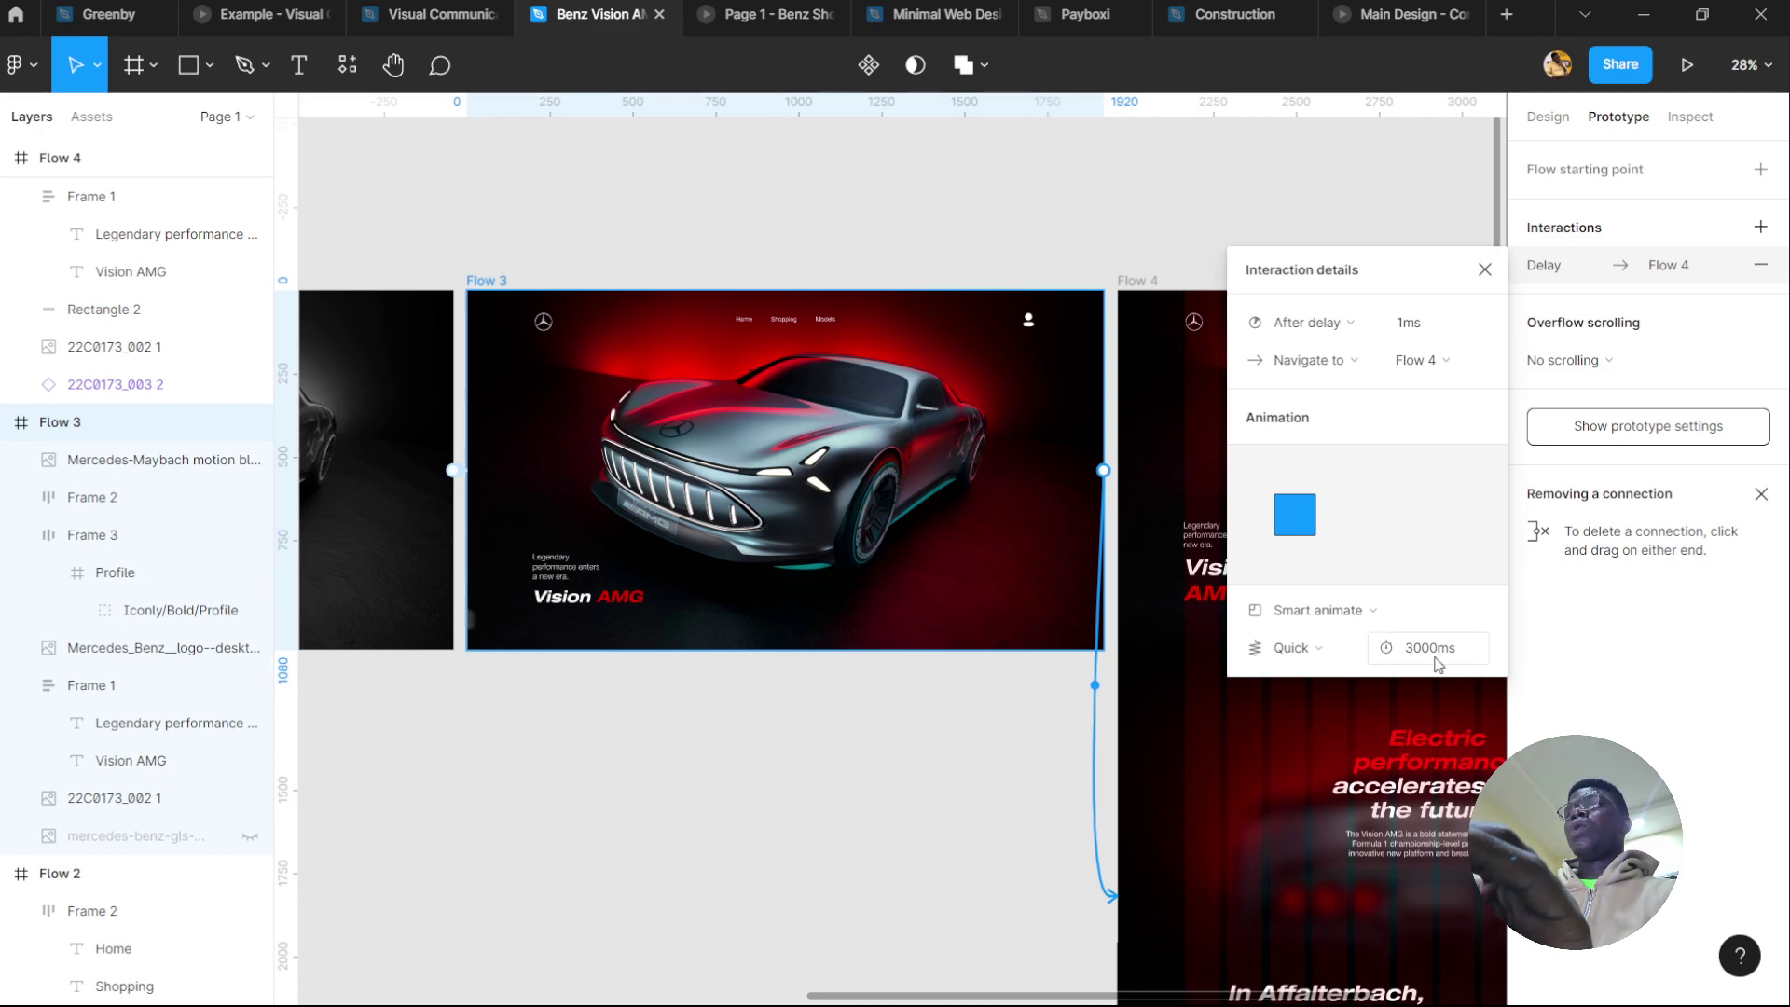
Close the interaction details and play the prototype through to the screen with the BLOW MY MIND button
click(1484, 270)
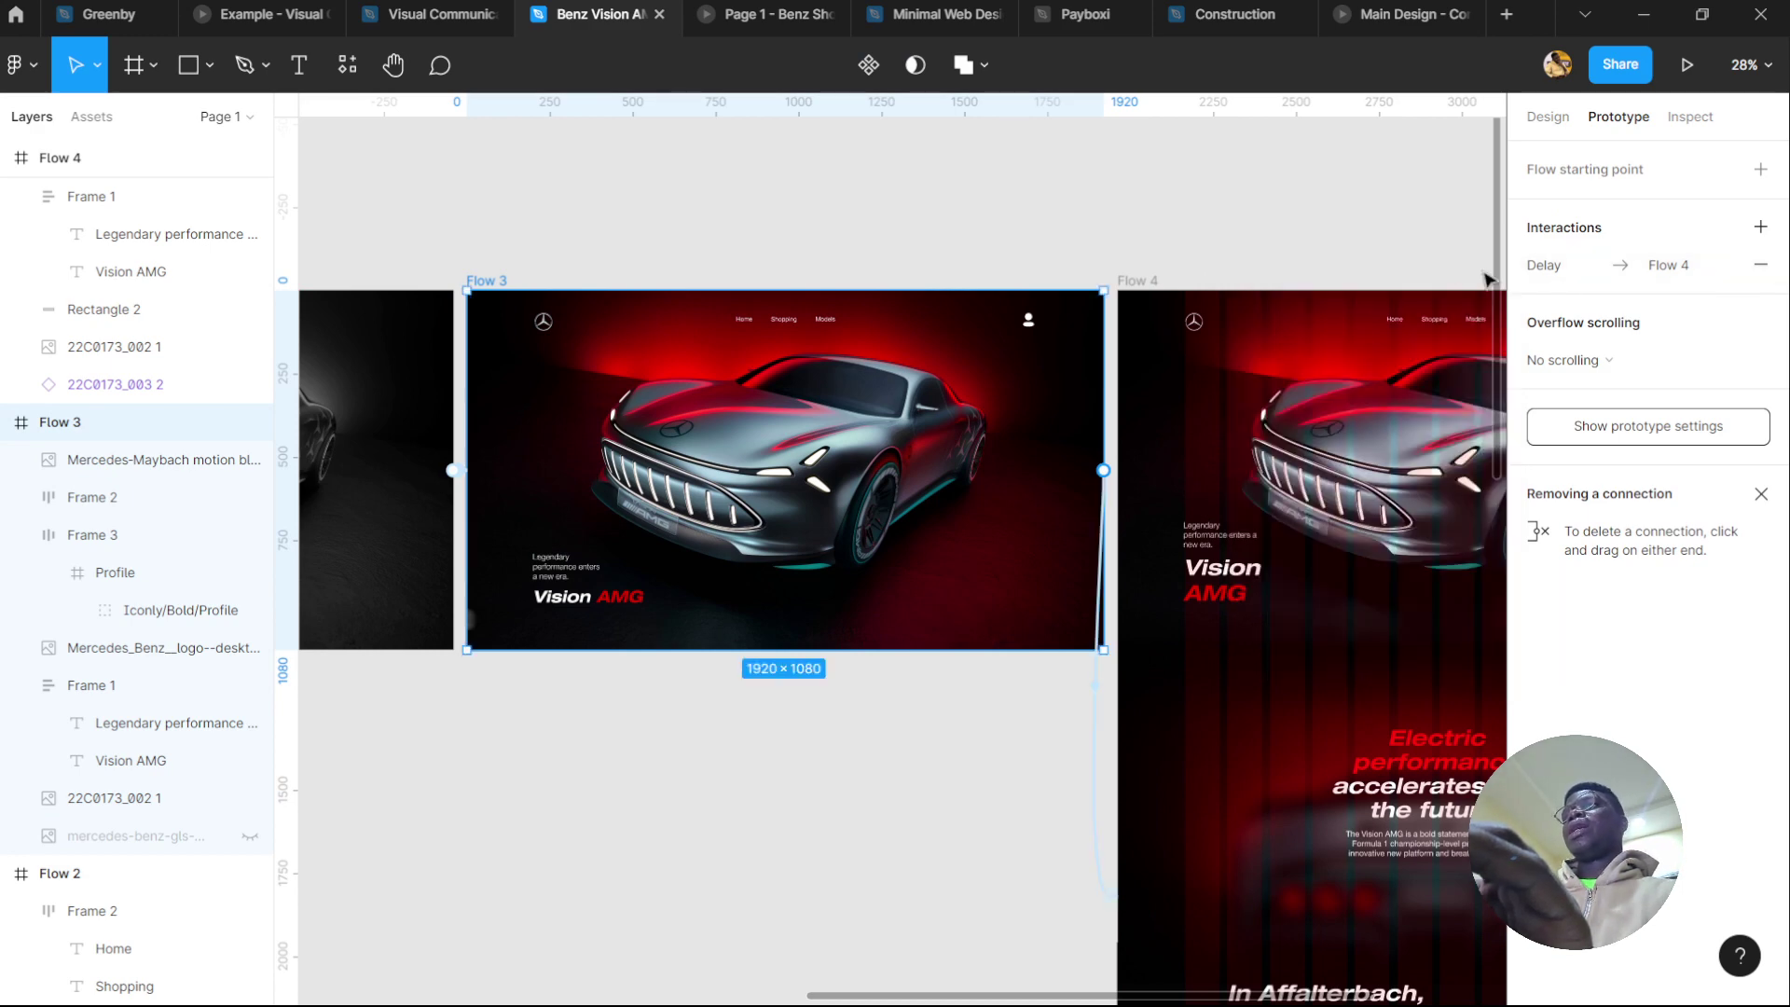
scroll(1259, 503, down, 3)
scroll(1259, 505, up, 2)
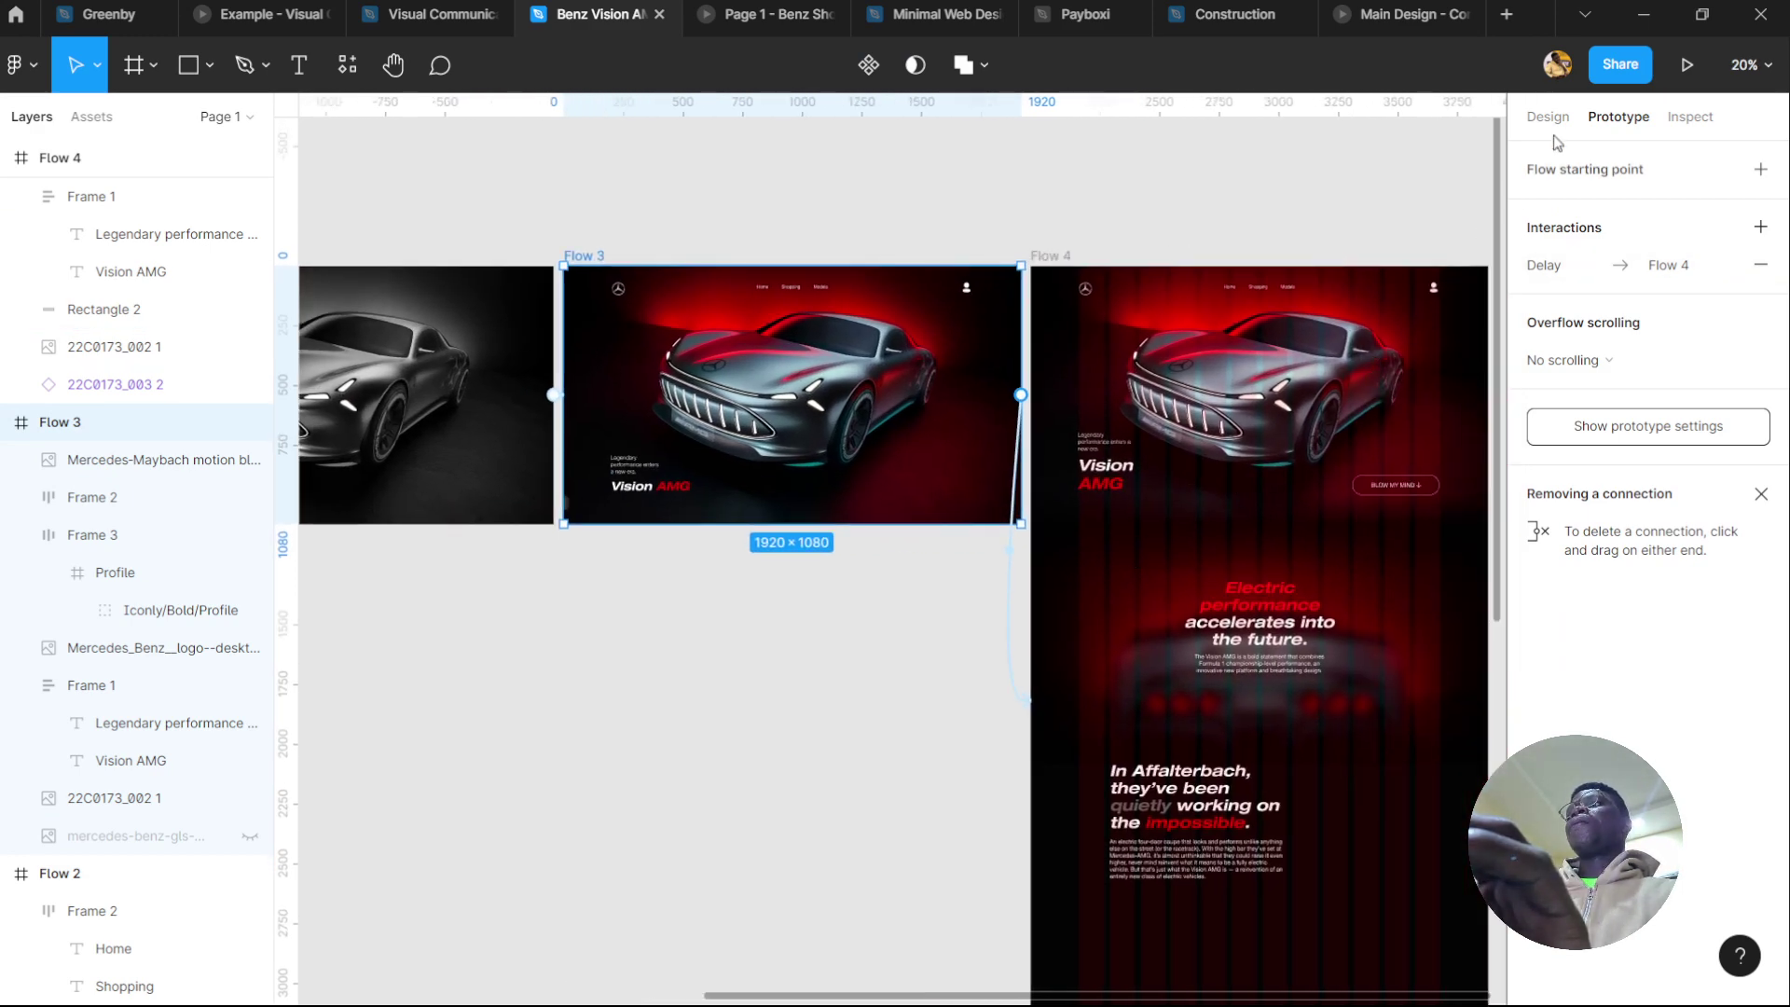
click(1685, 64)
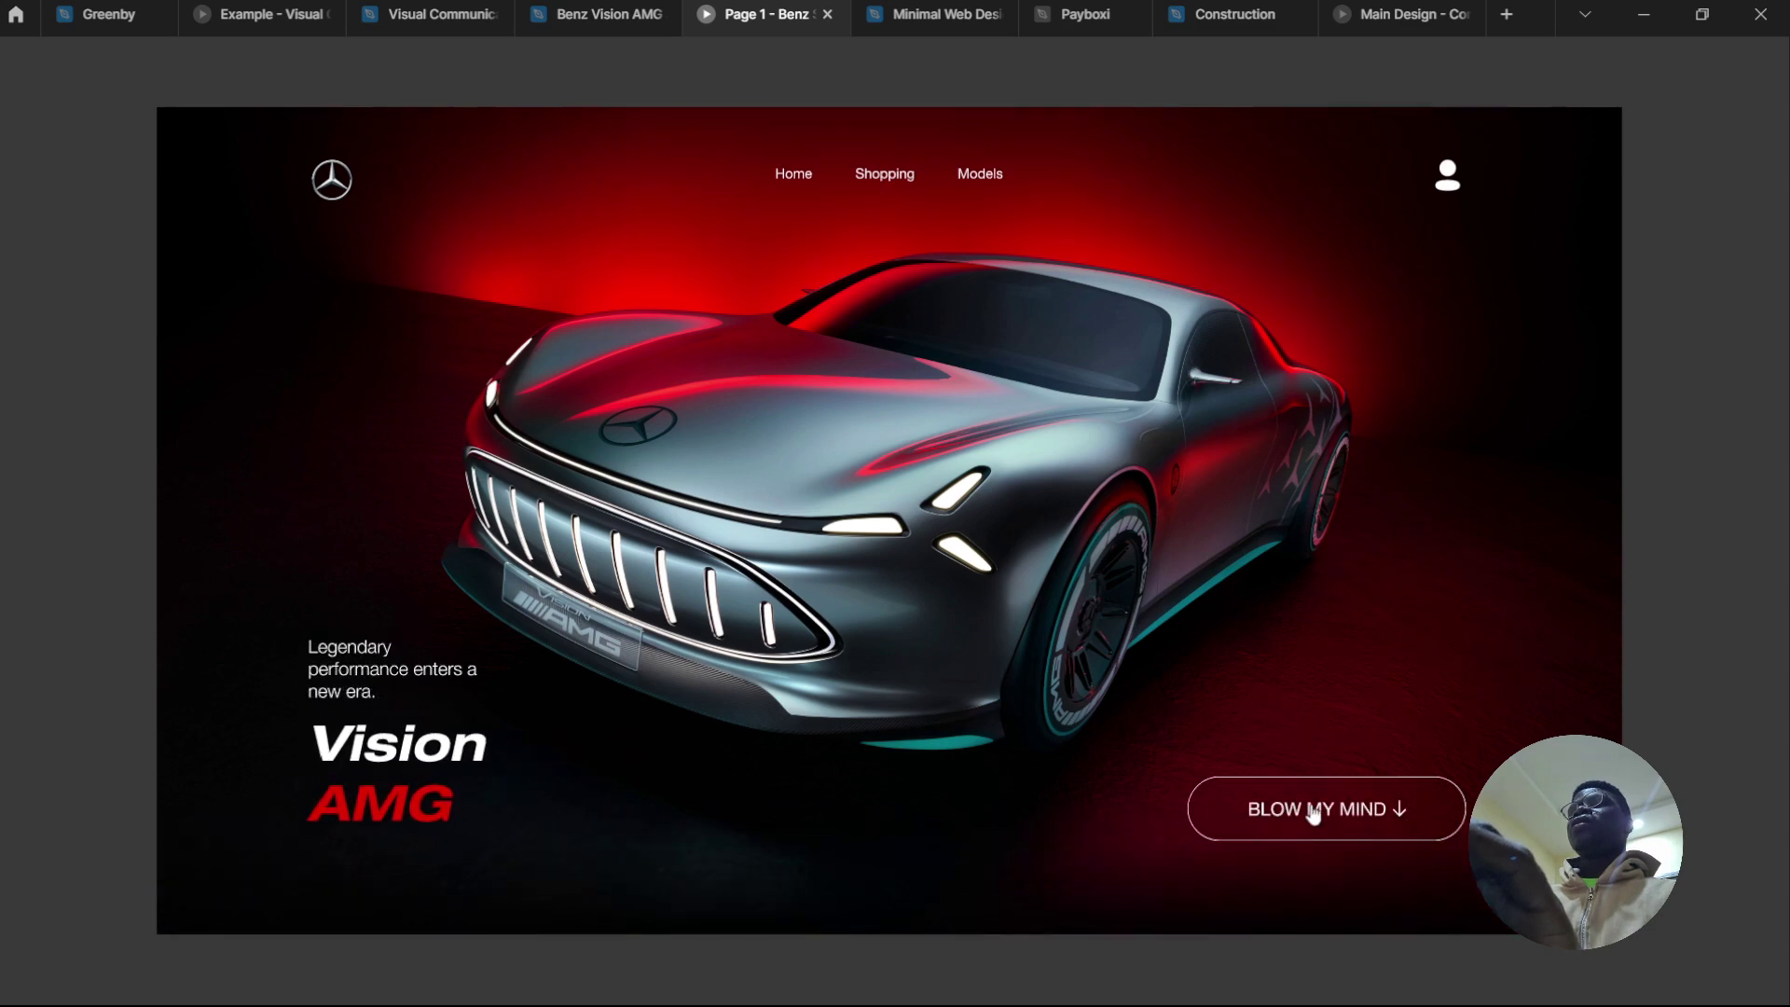
Return to the Benz Vision AMG design file, look over the Flow 4 frame and show the design properties
click(644, 15)
scroll(990, 347, right, 5)
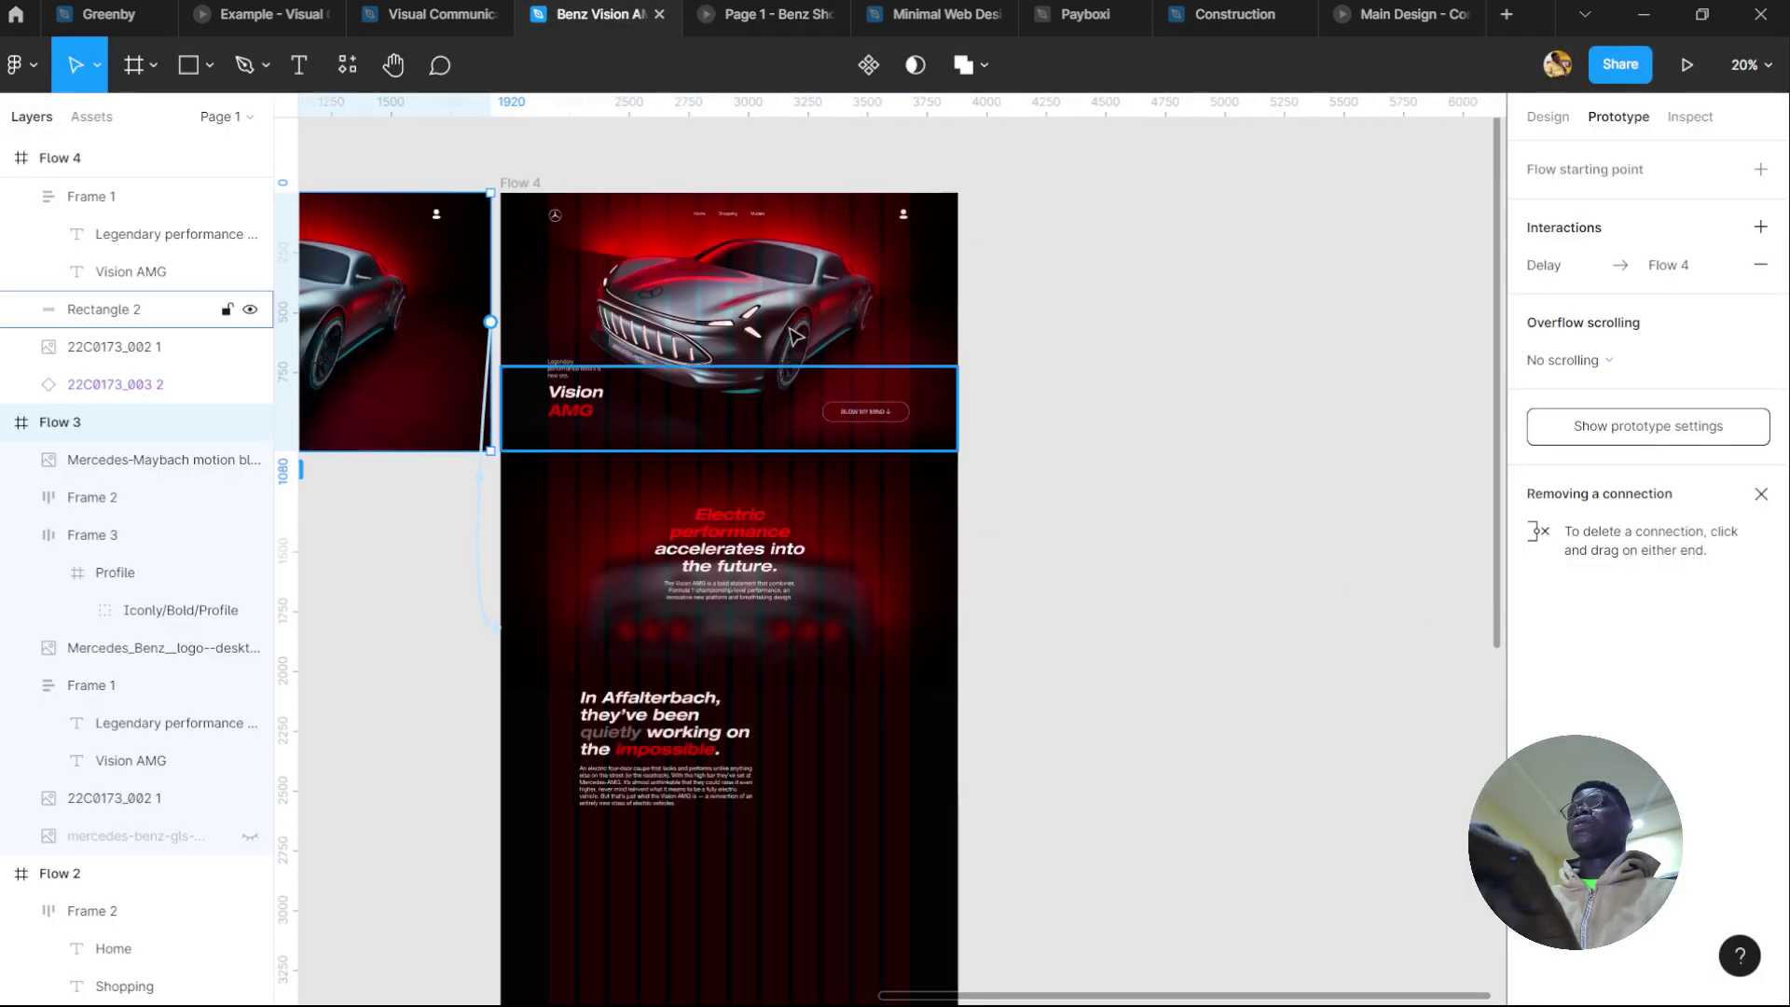
scroll(1070, 423, up, 3)
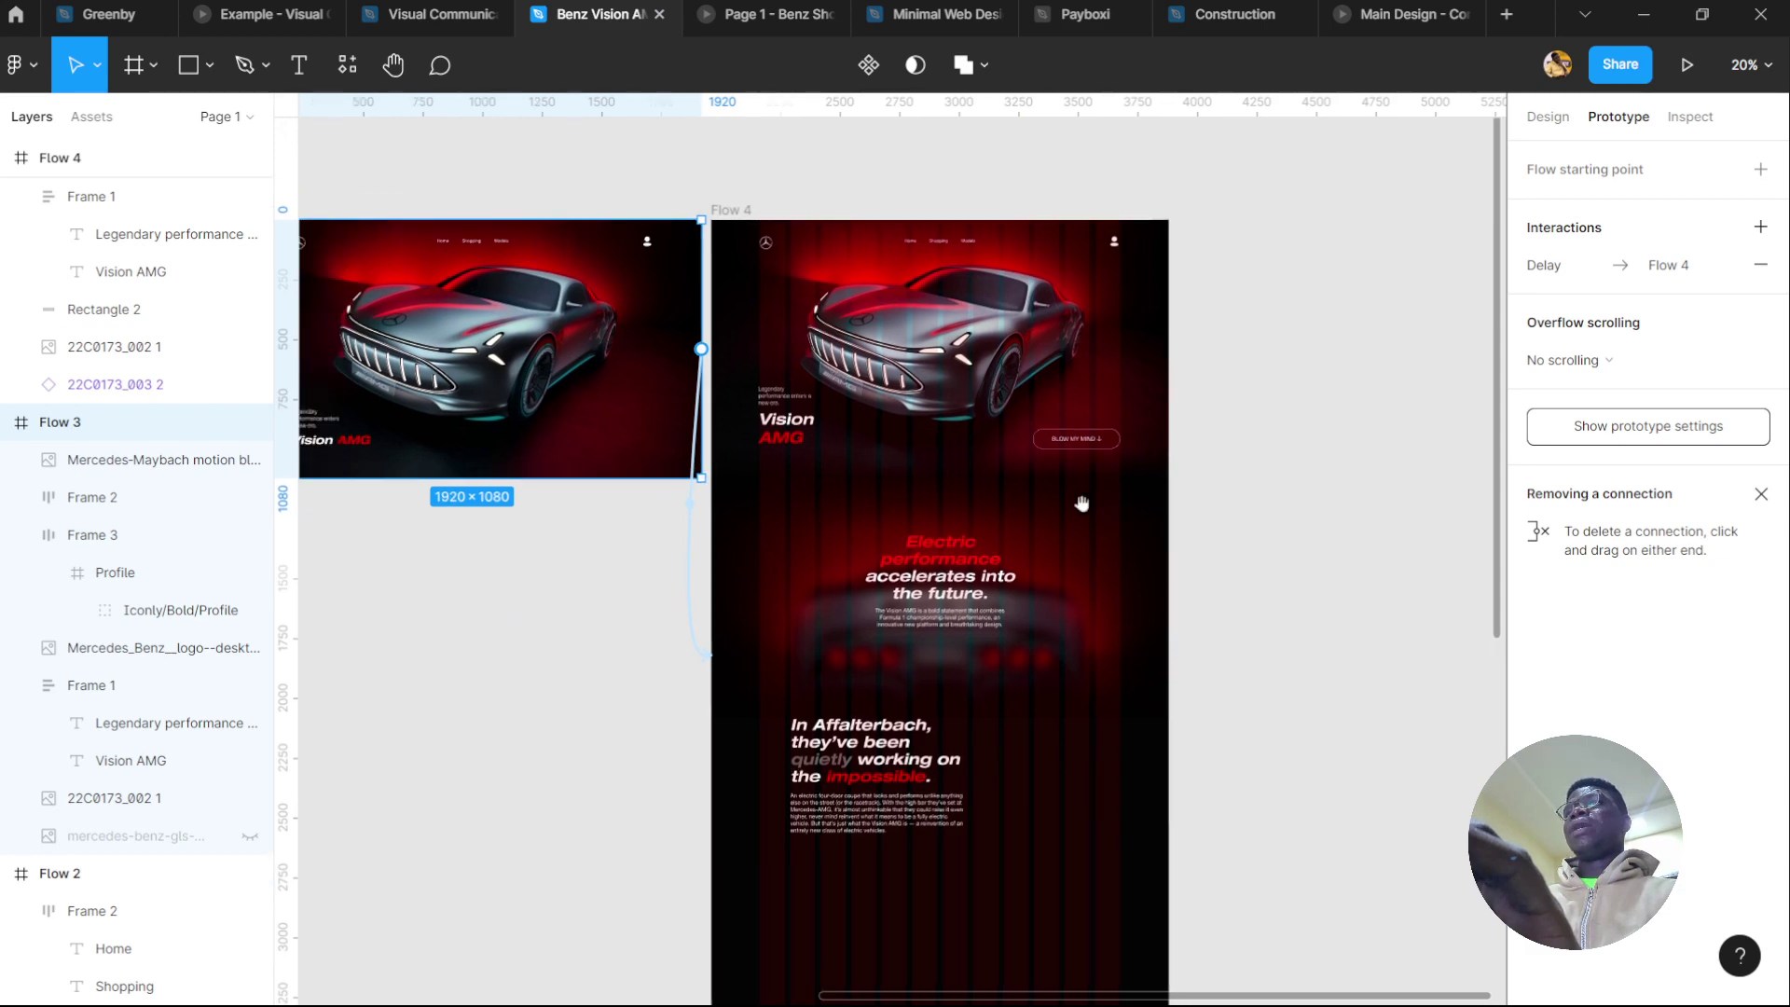
click(1548, 117)
Present the prototype again, view the Electric performance section and switch the presentation to full screen
click(1686, 64)
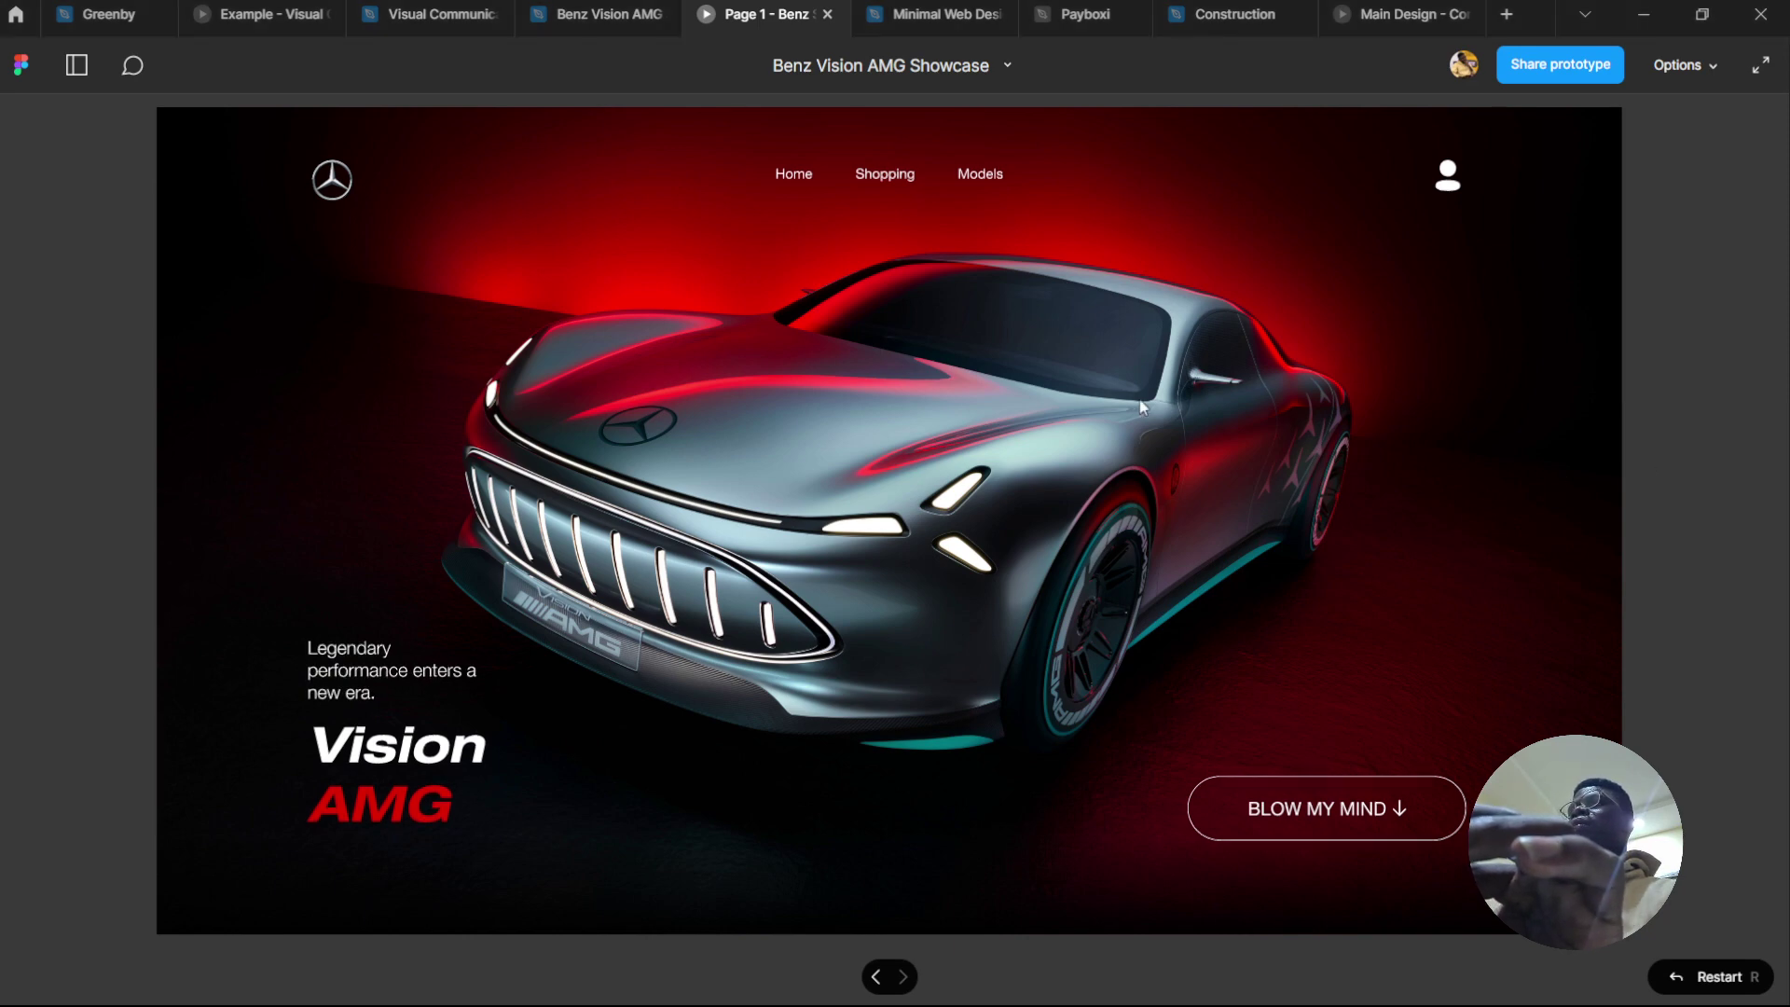
scroll(1135, 408, down, 3)
scroll(1131, 397, down, 5)
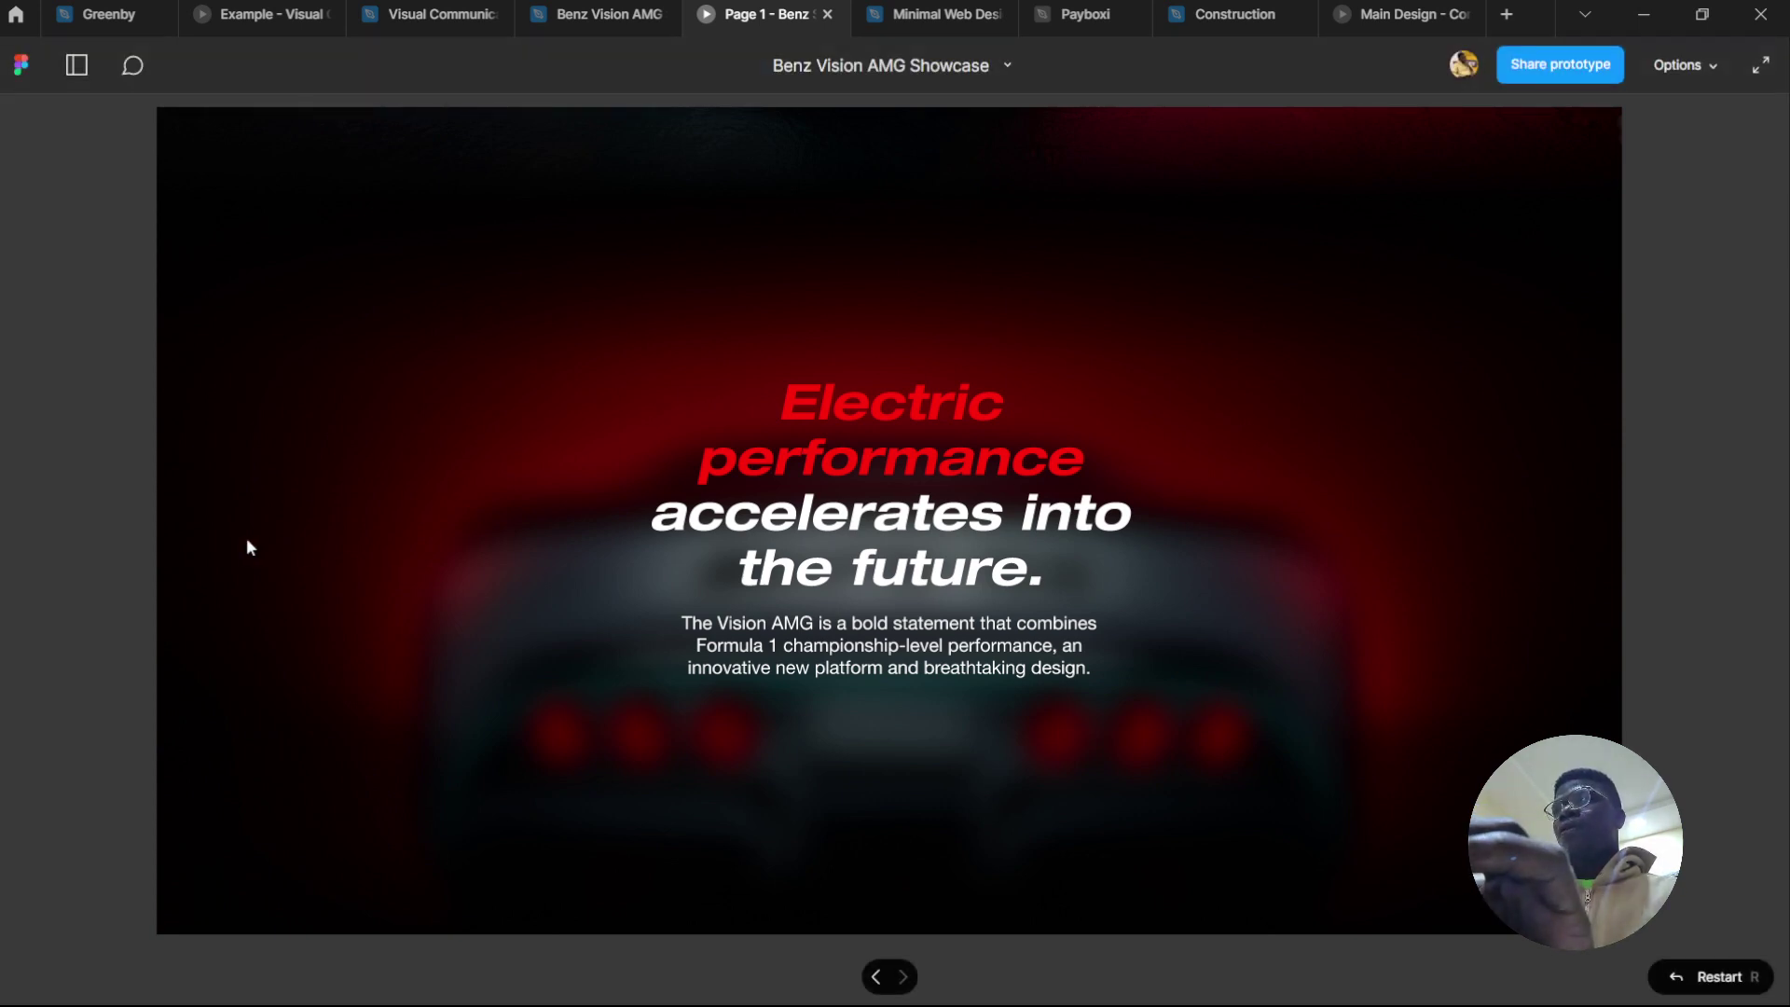
click(1761, 64)
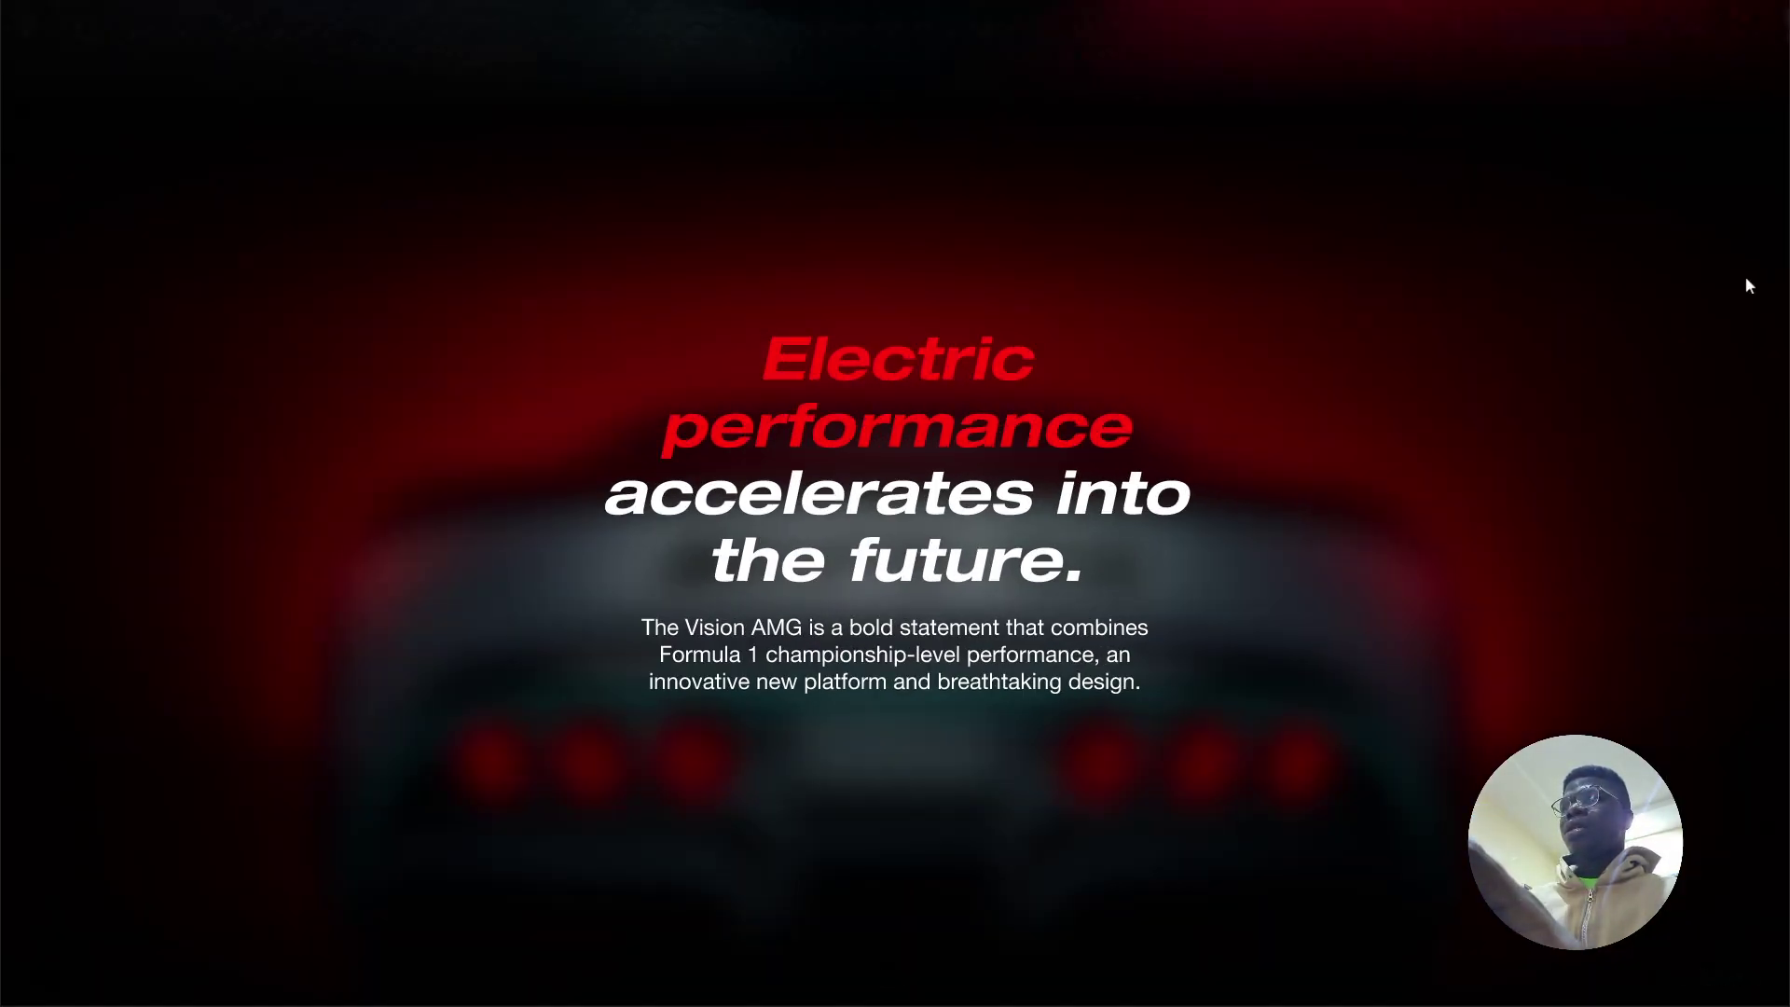
Restart the full-screen prototype and look through its page from the hero to the Affalterbach text section
key(r)
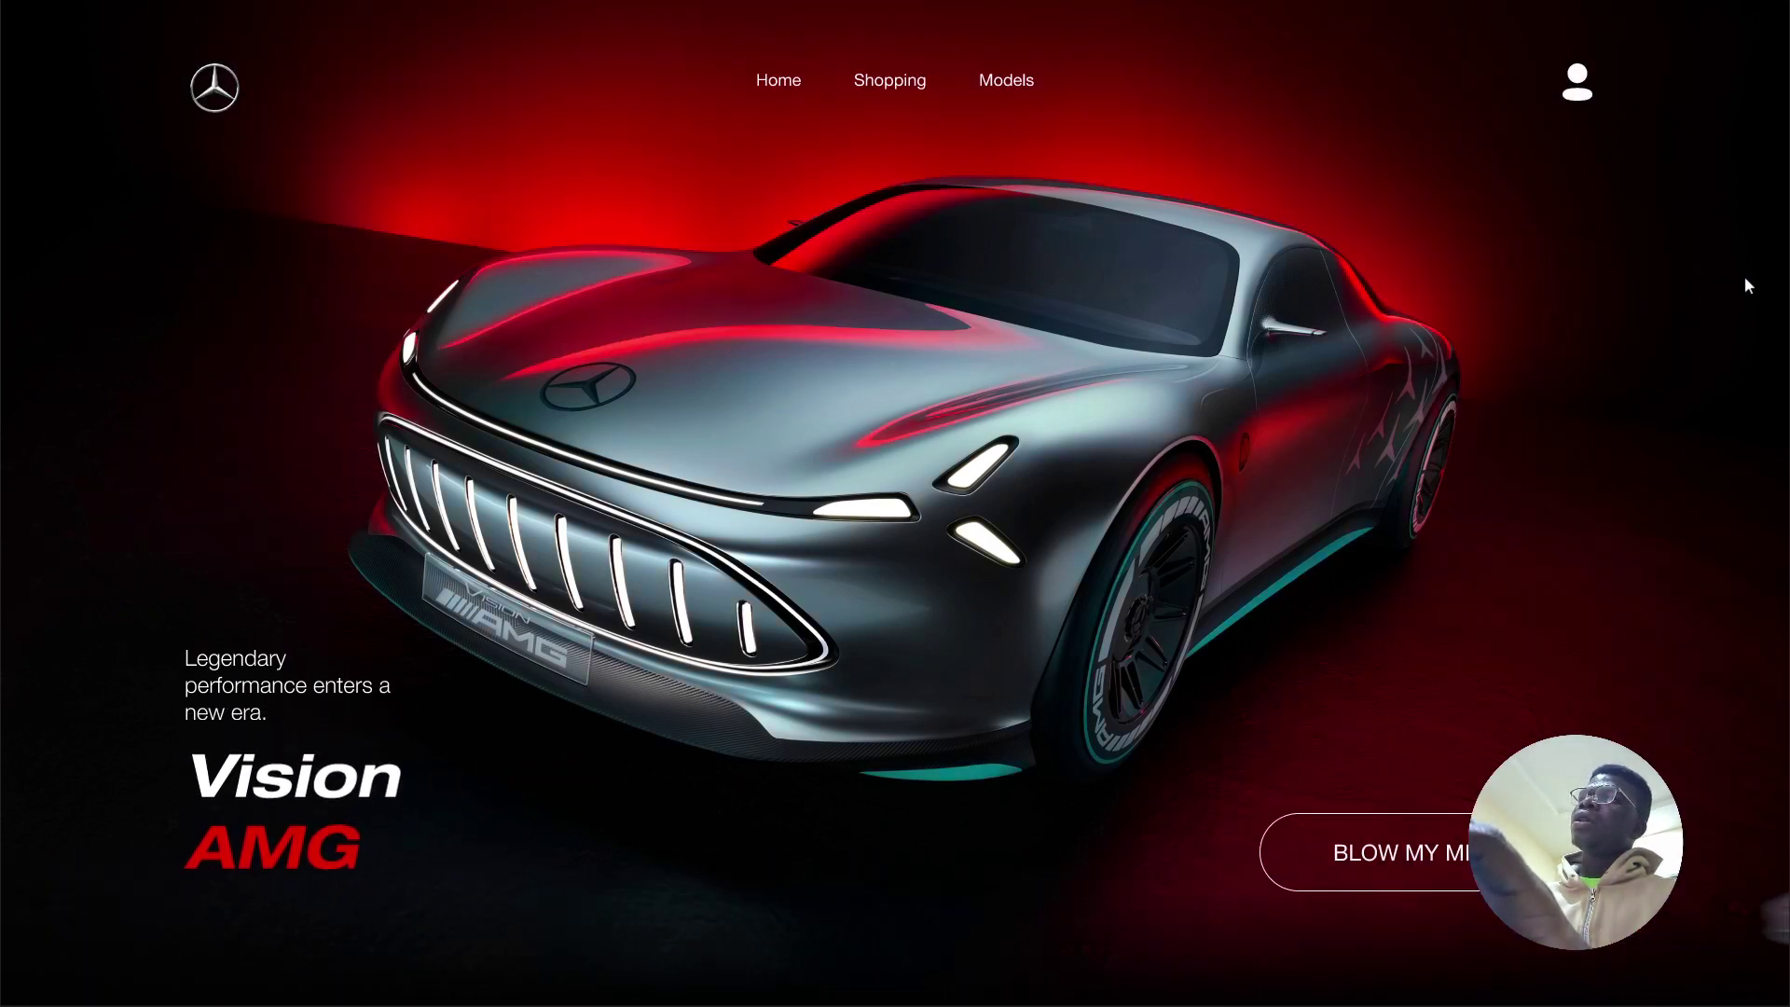
scroll(1732, 278, down, 5)
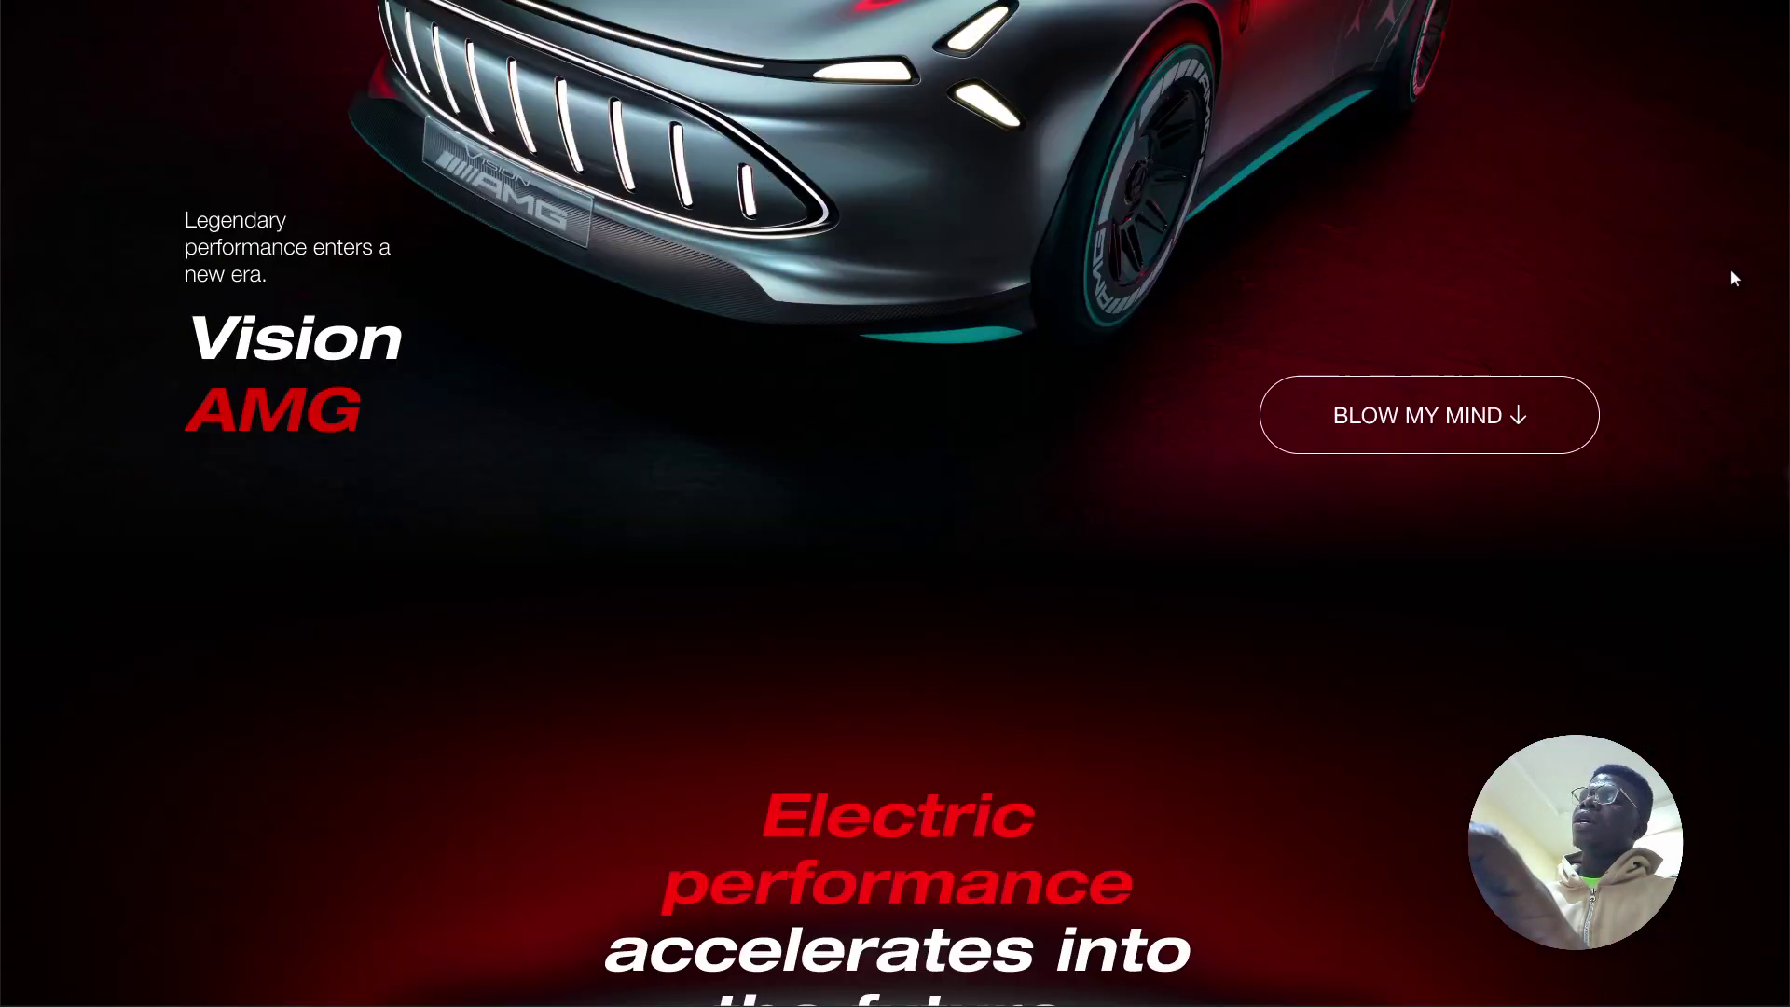
scroll(1732, 278, down, 5)
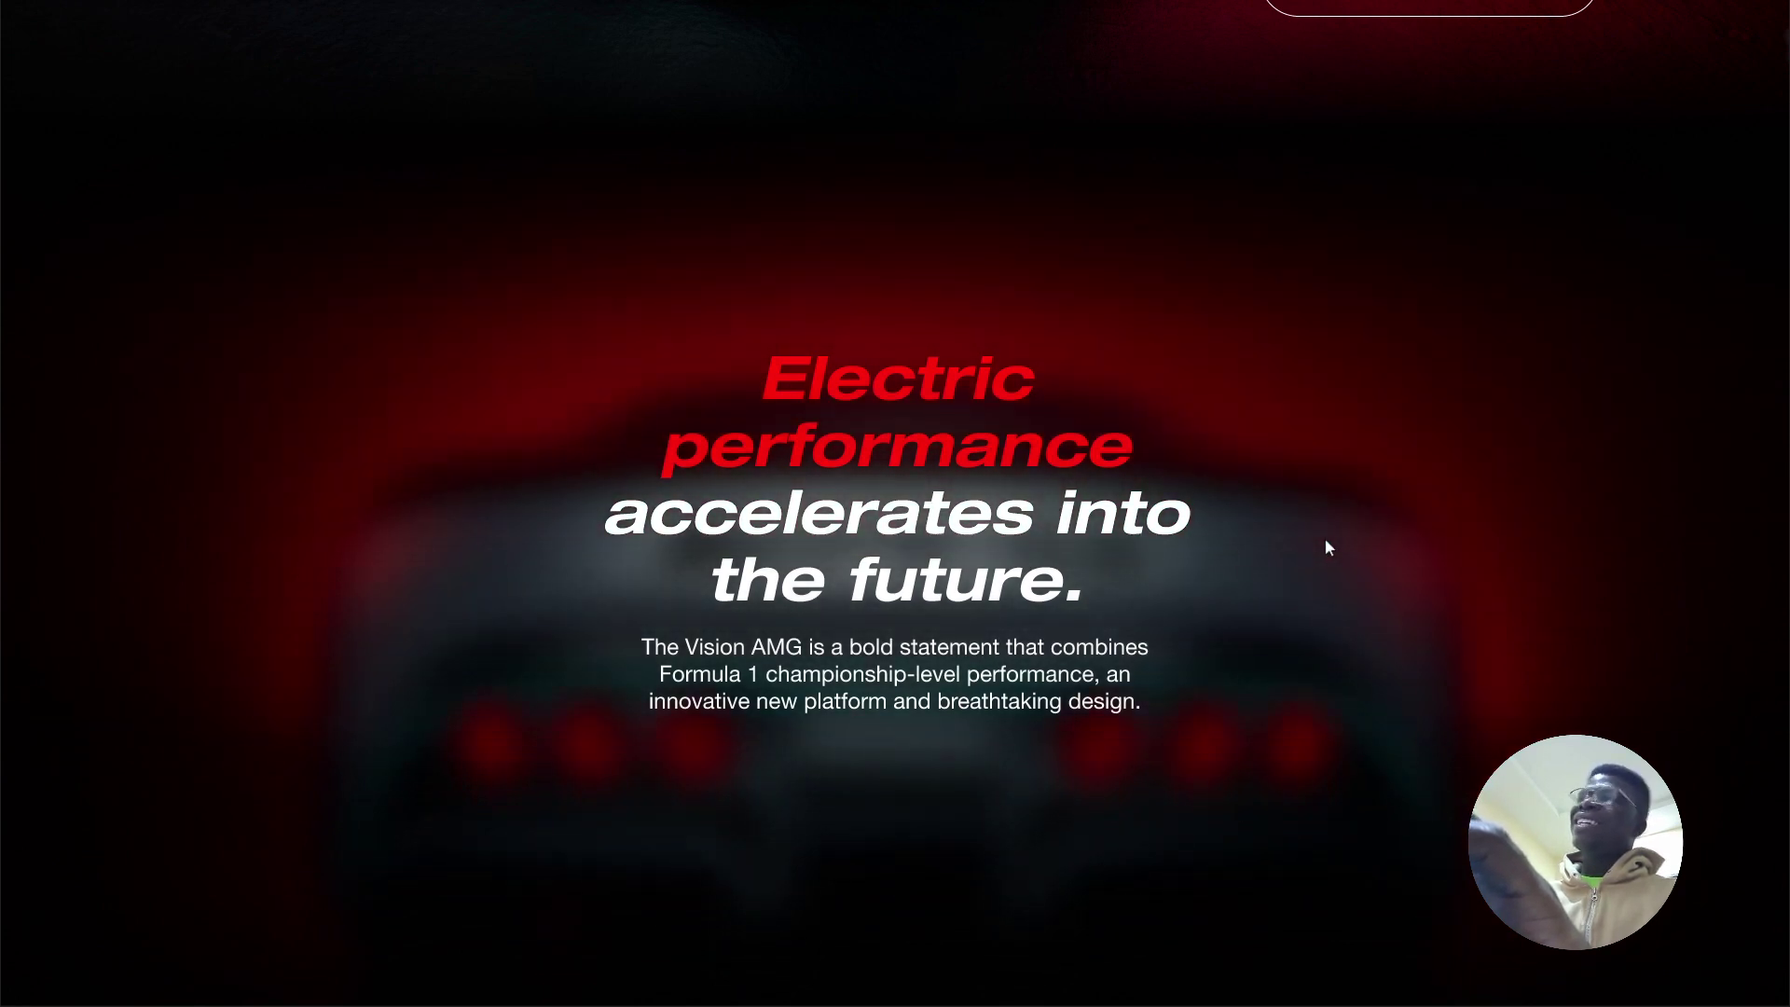
scroll(1346, 511, down, 6)
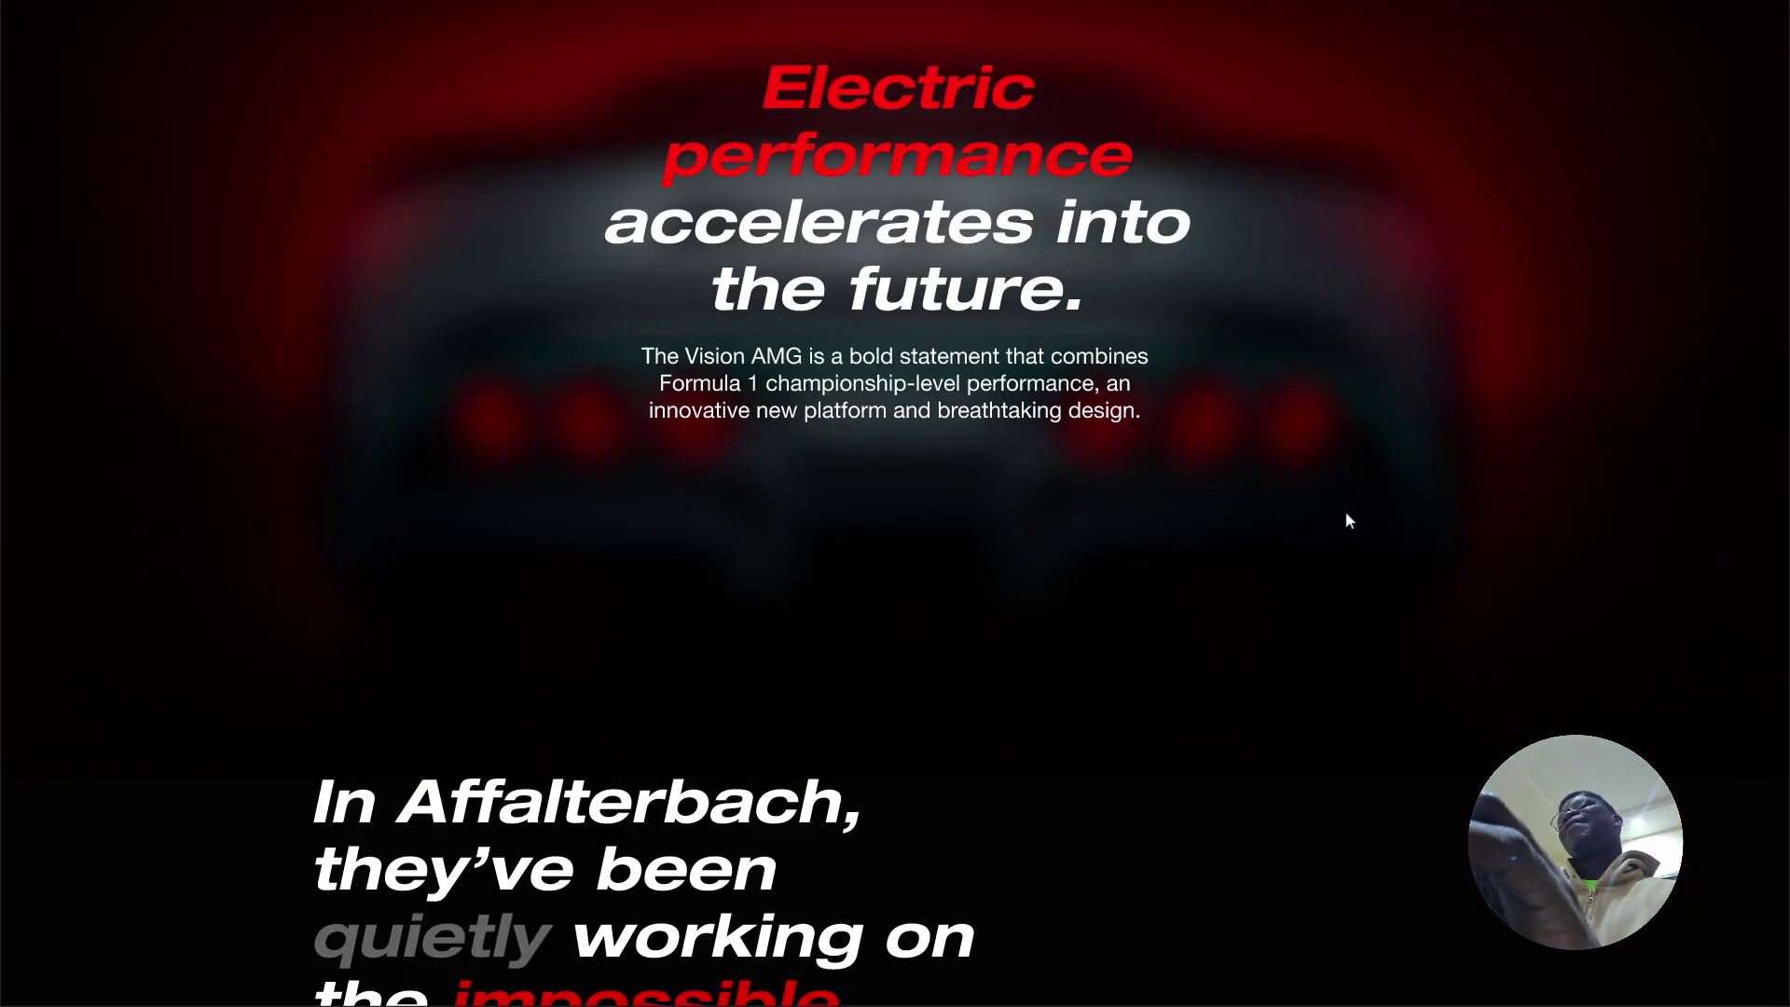
scroll(784, 475, up, 3)
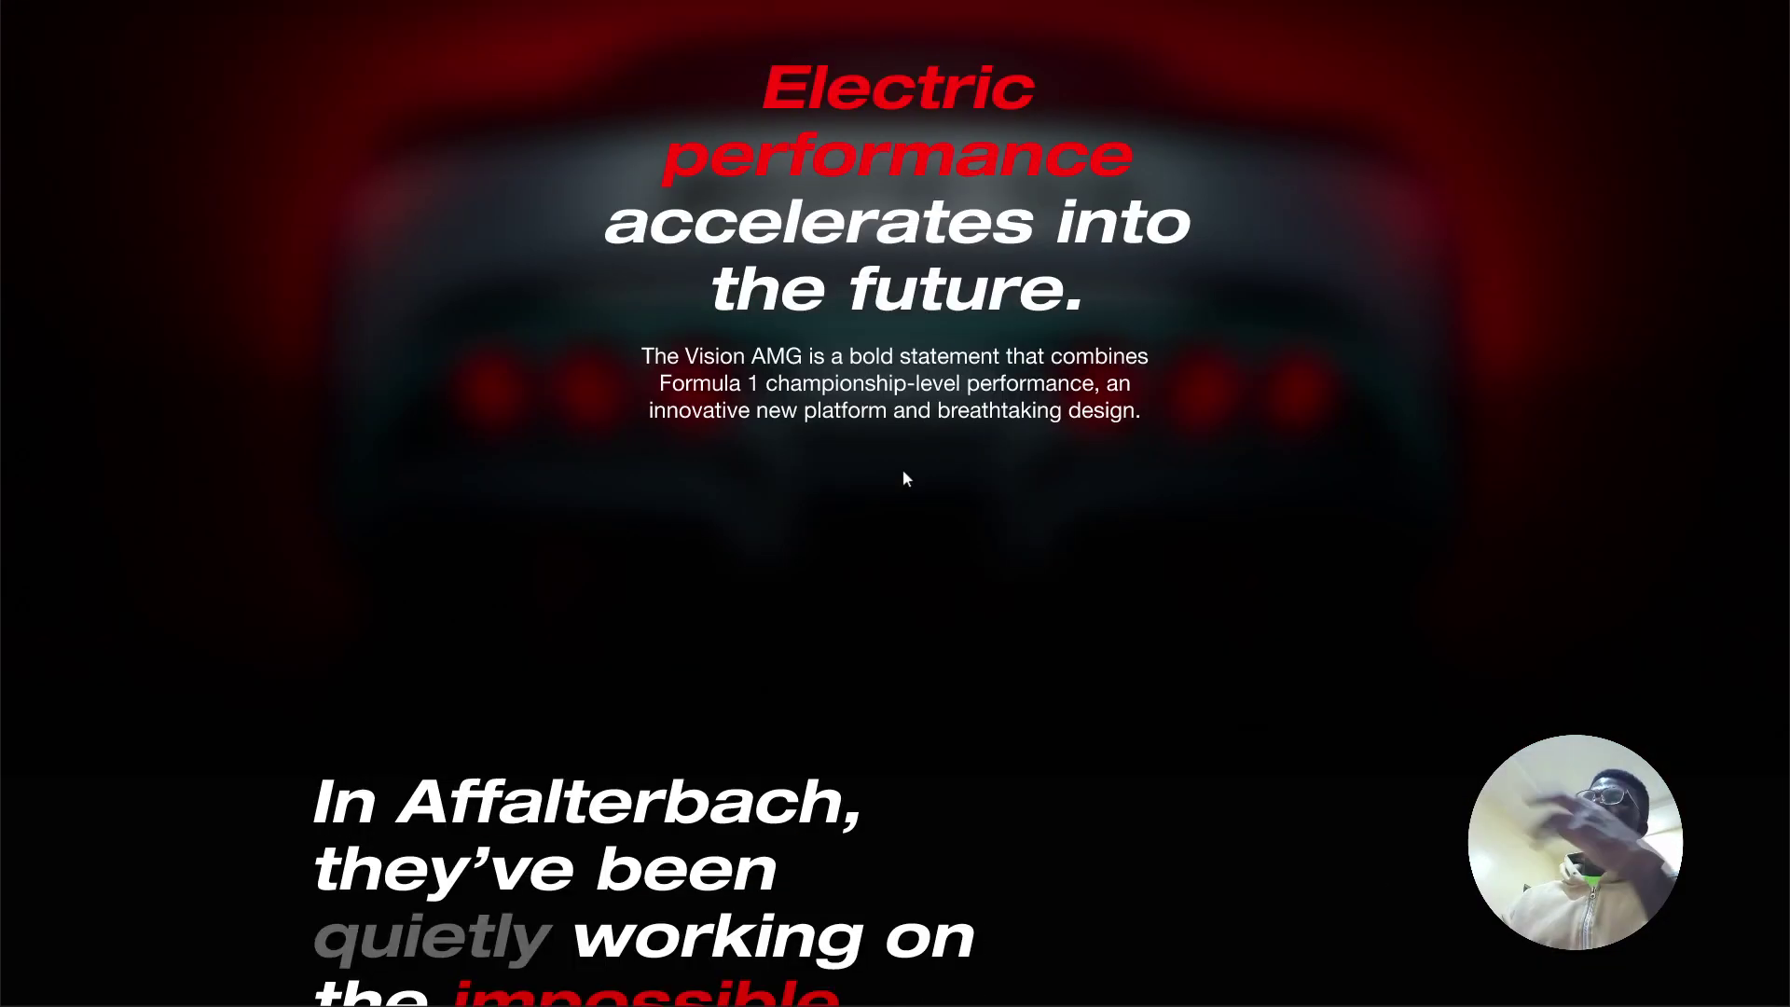
scroll(902, 471, down, 3)
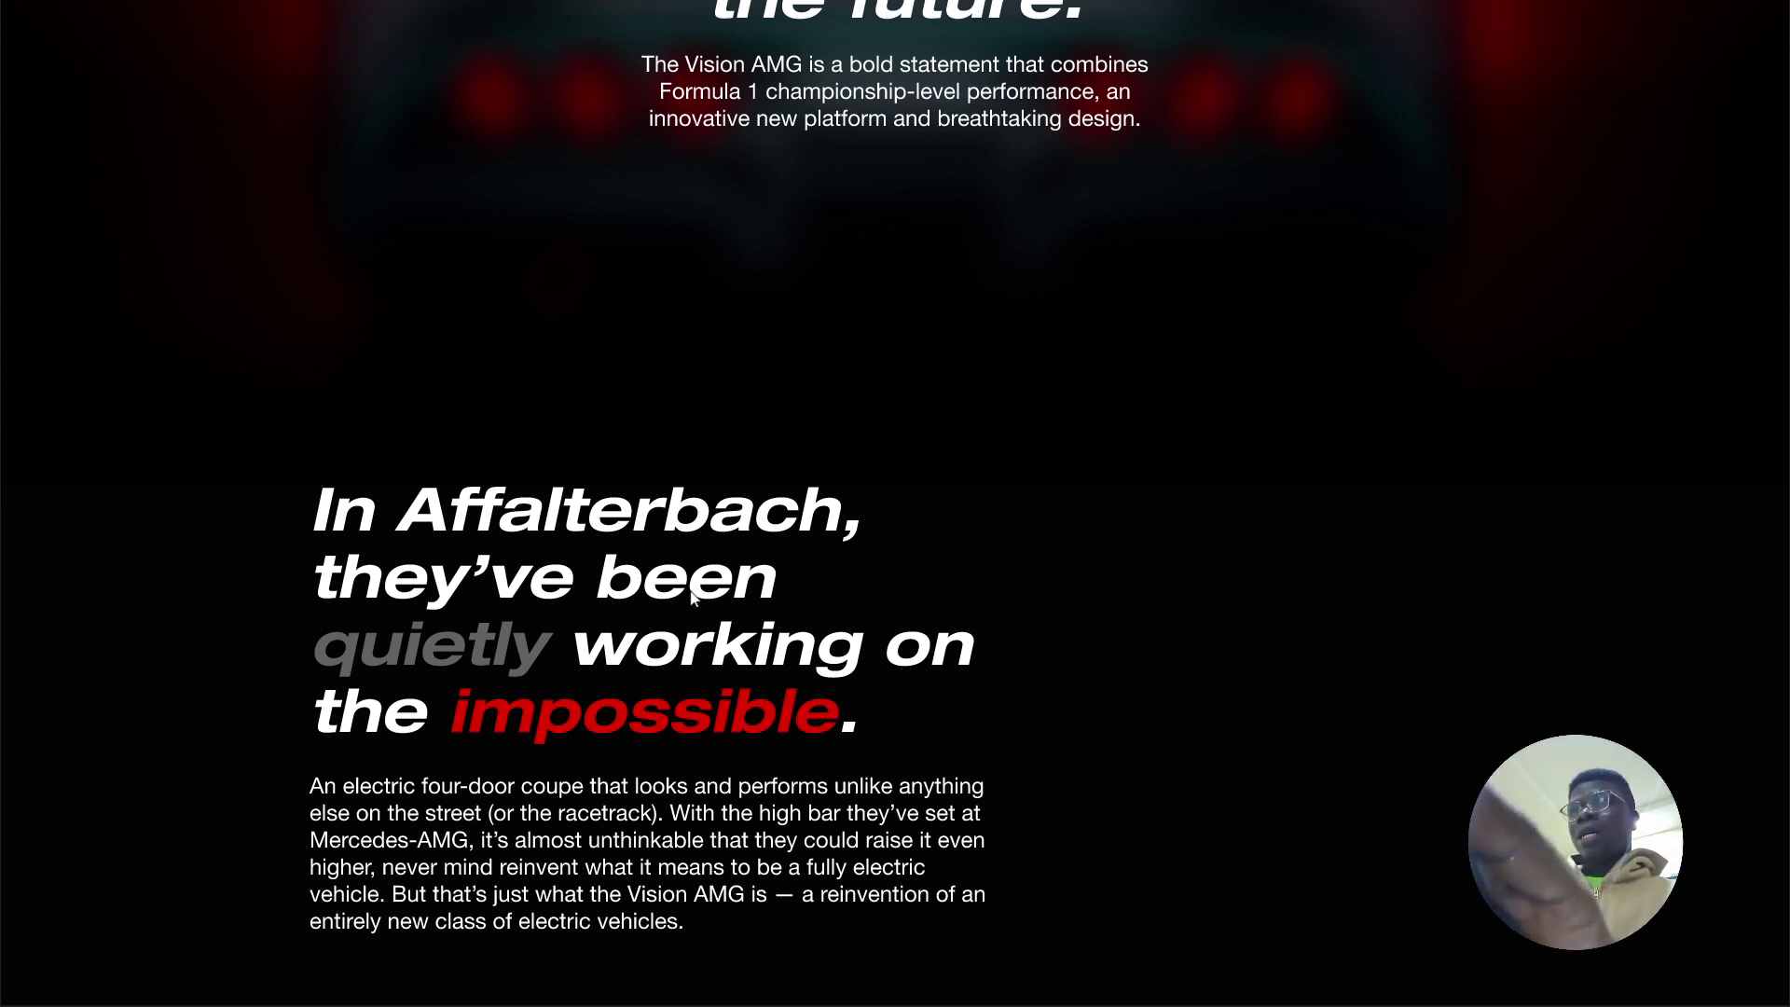
Leave full screen, return to the design file and inspect Flow 4's Affalterbach heading and the rectangle over its Electric performance section
key(Escape)
click(587, 14)
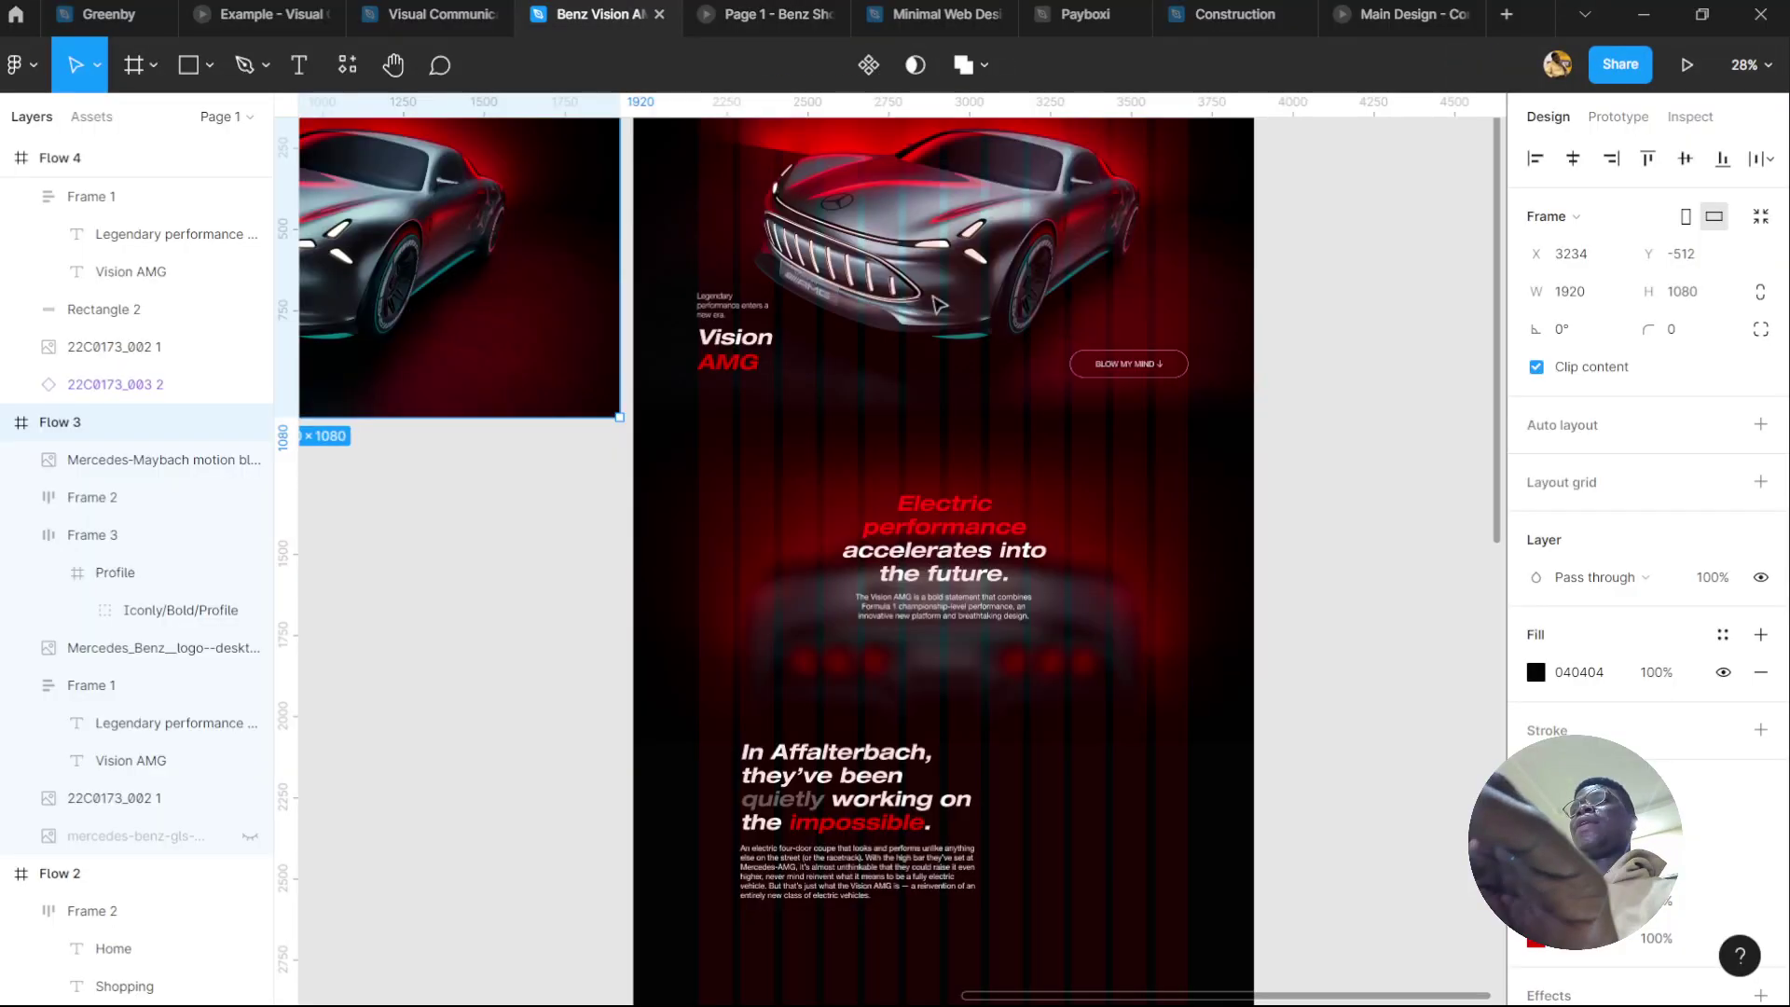
double_click(859, 783)
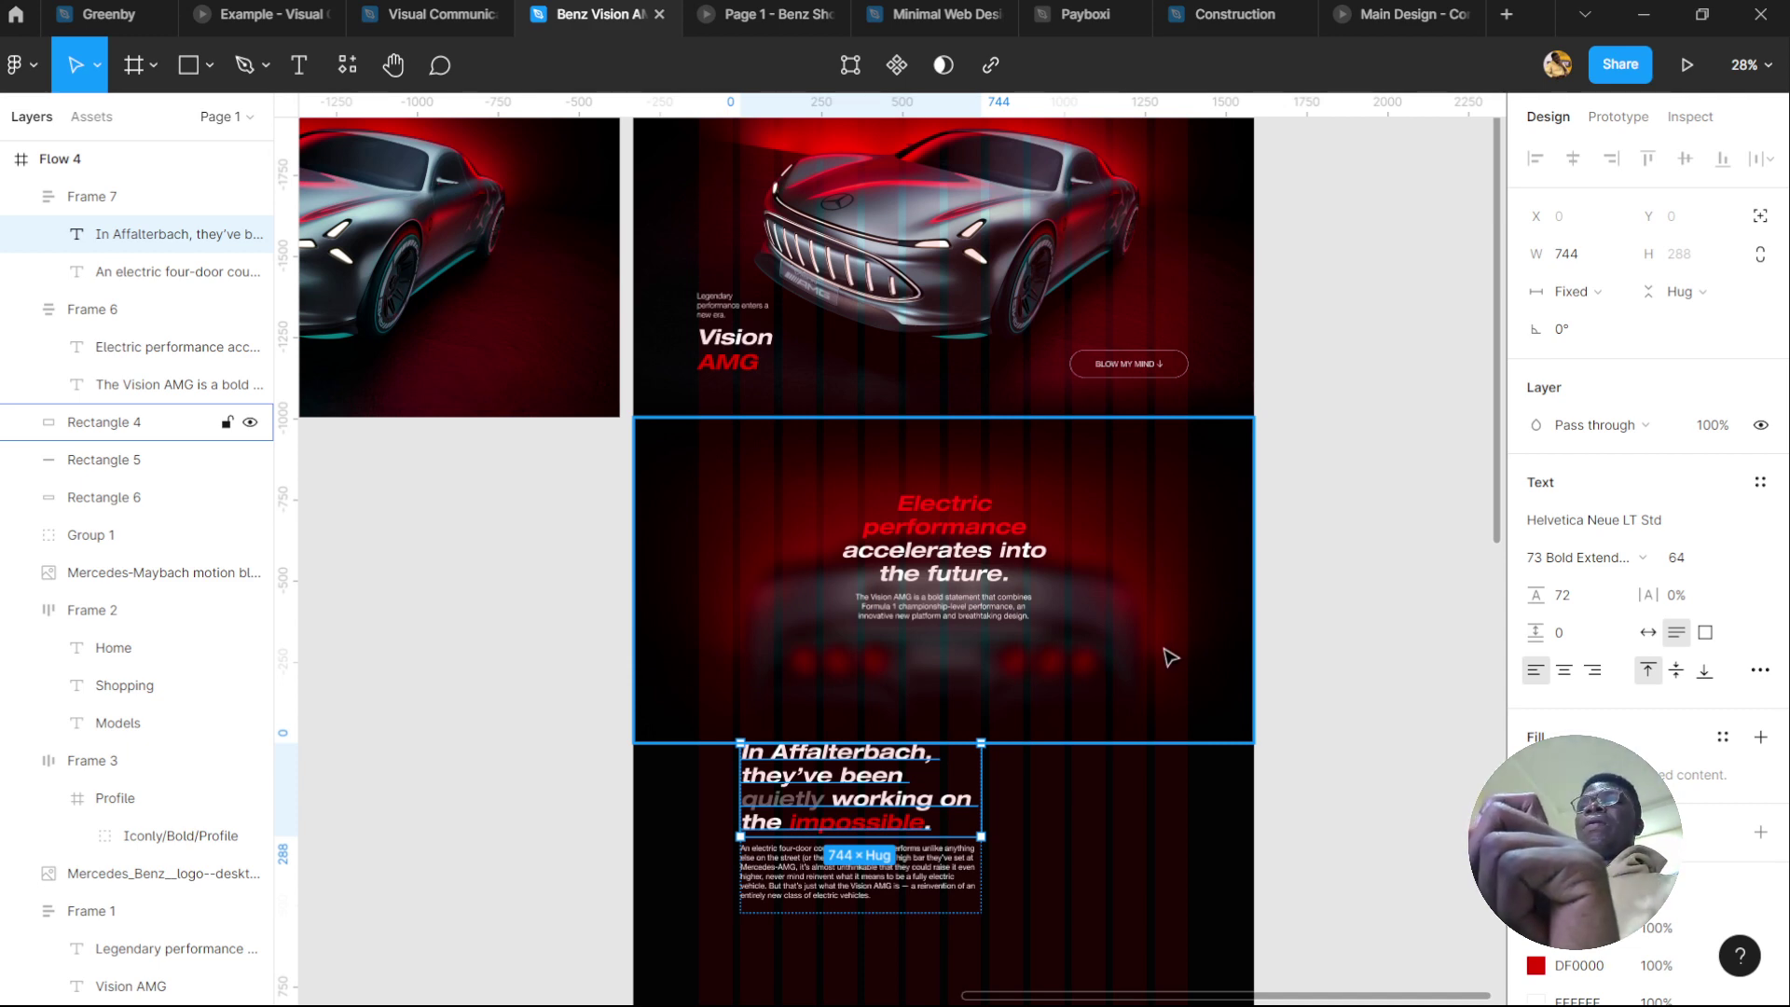
click(690, 640)
scroll(886, 566, down, 3)
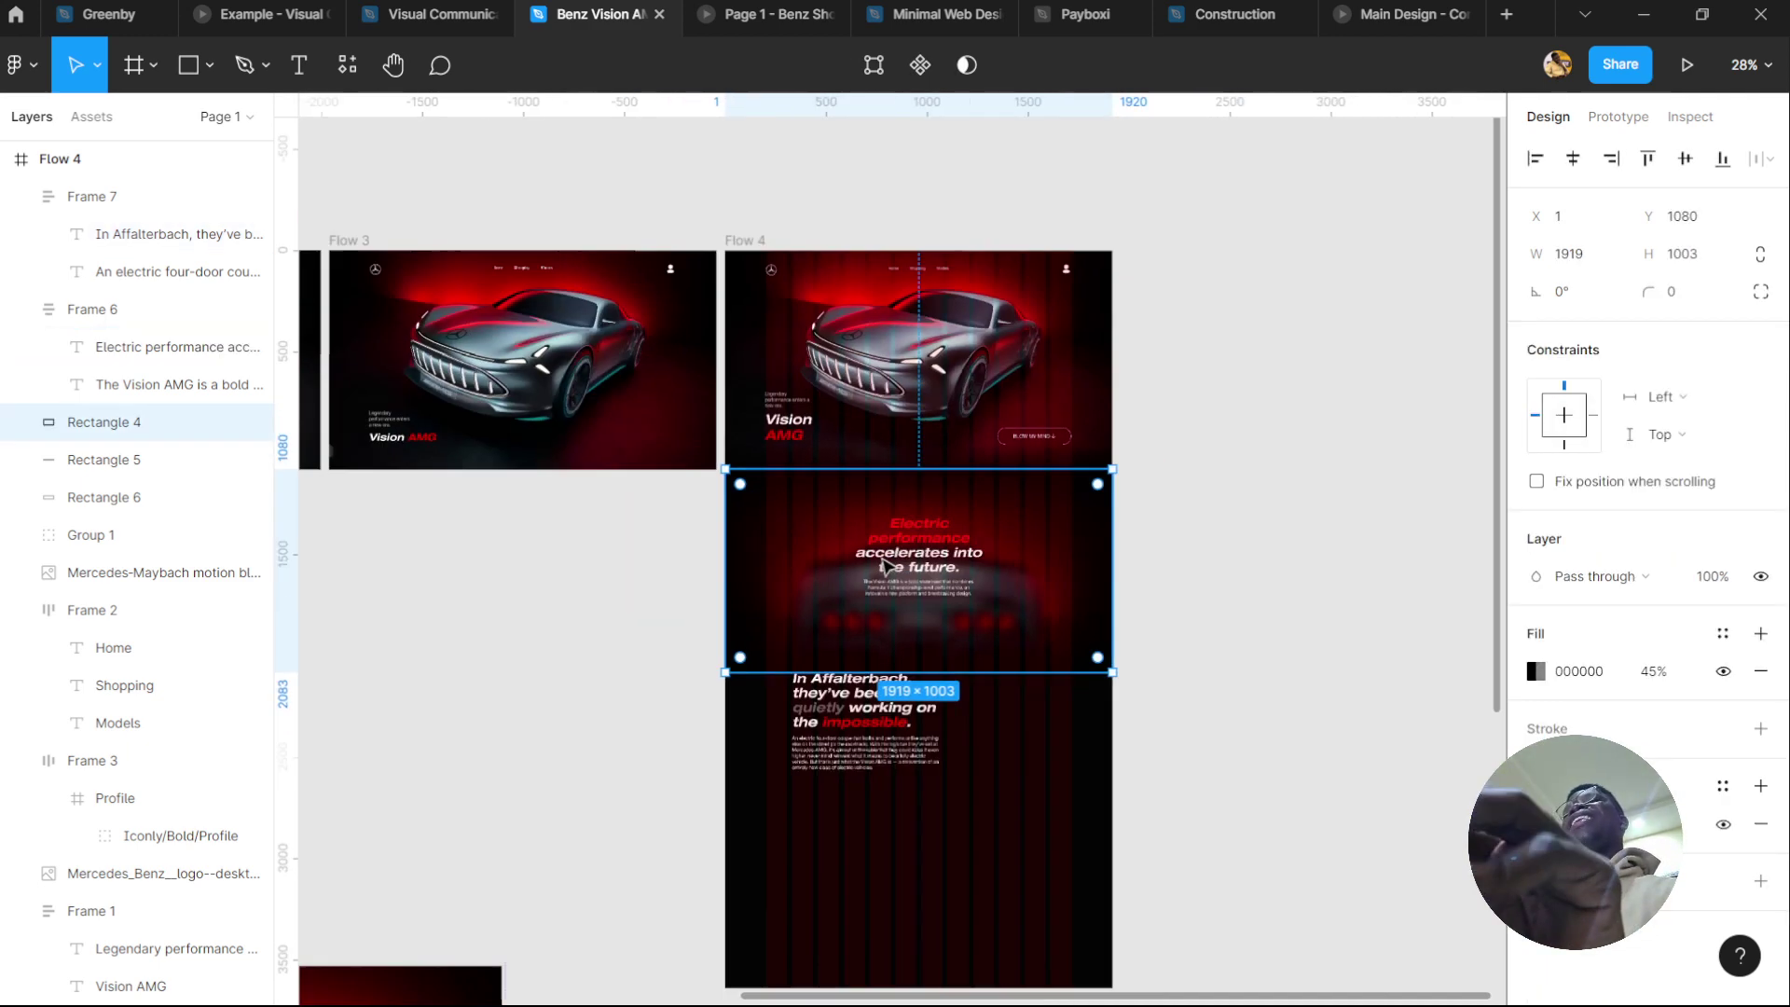
Go back along the row of frames and select the Flow 1 frame with the cropped car image
scroll(884, 565, up, 2)
drag(568, 548, 1261, 700)
drag(517, 711, 891, 719)
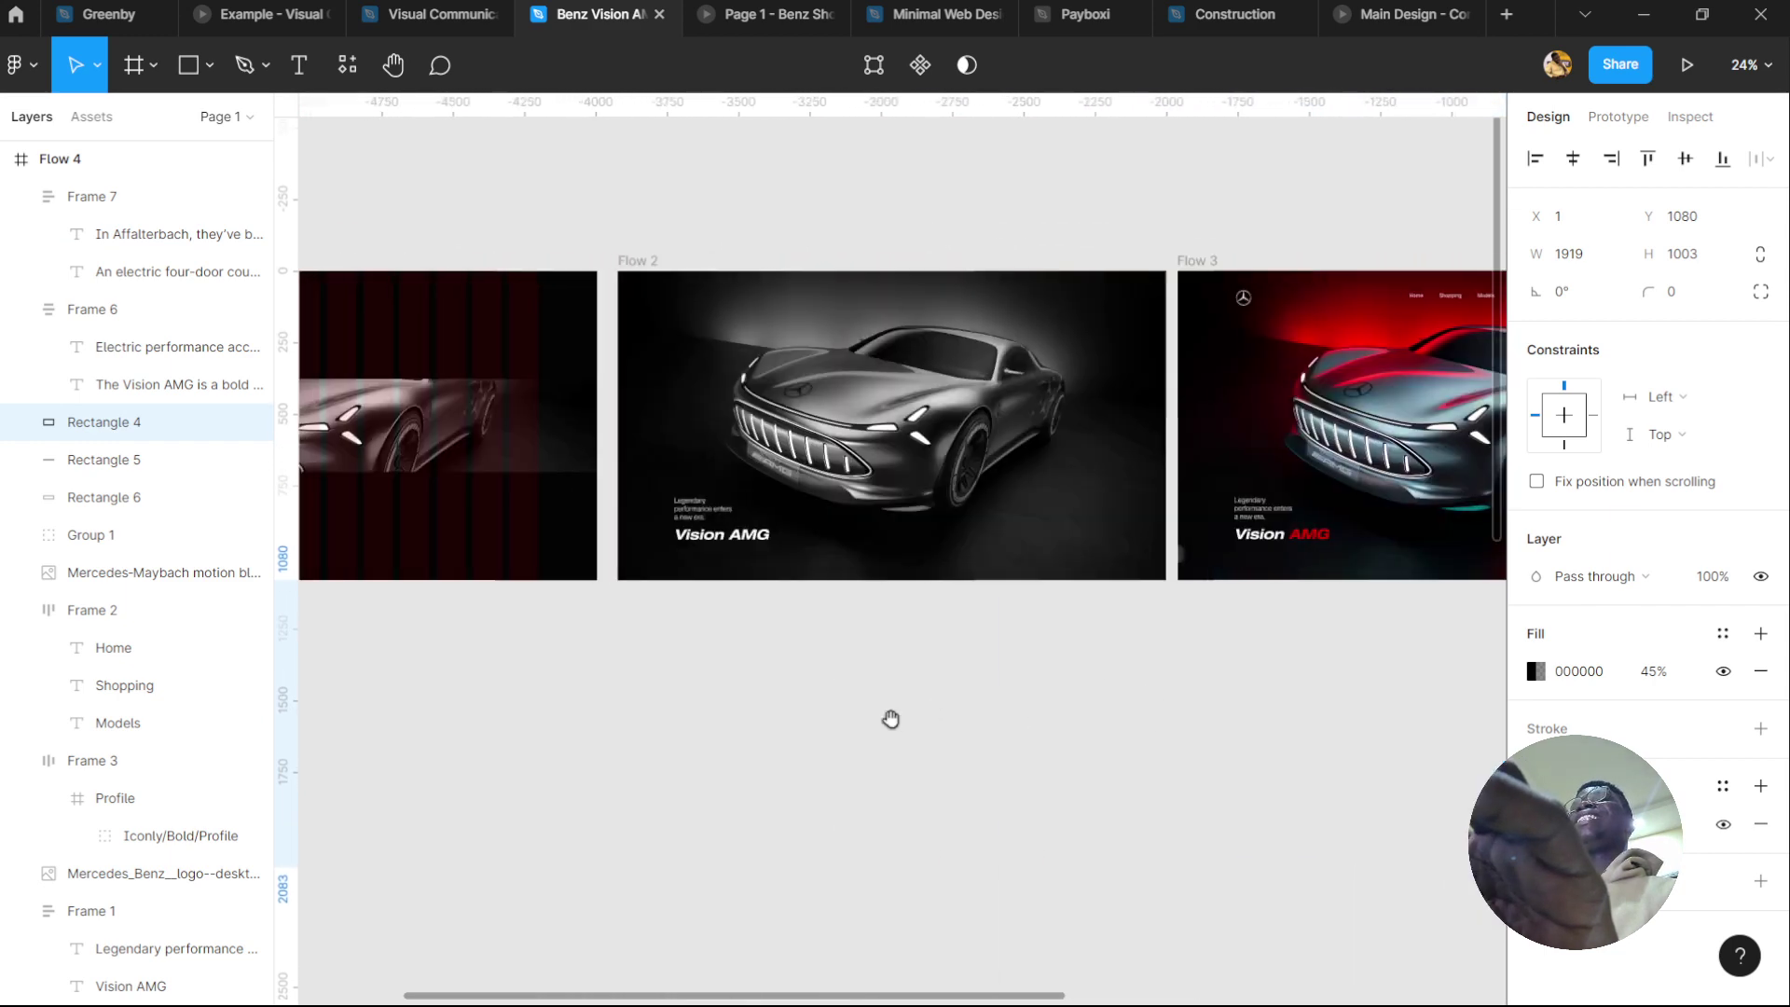
scroll(1178, 714, left, 6)
scroll(628, 736, right, 5)
scroll(700, 476, up, 3)
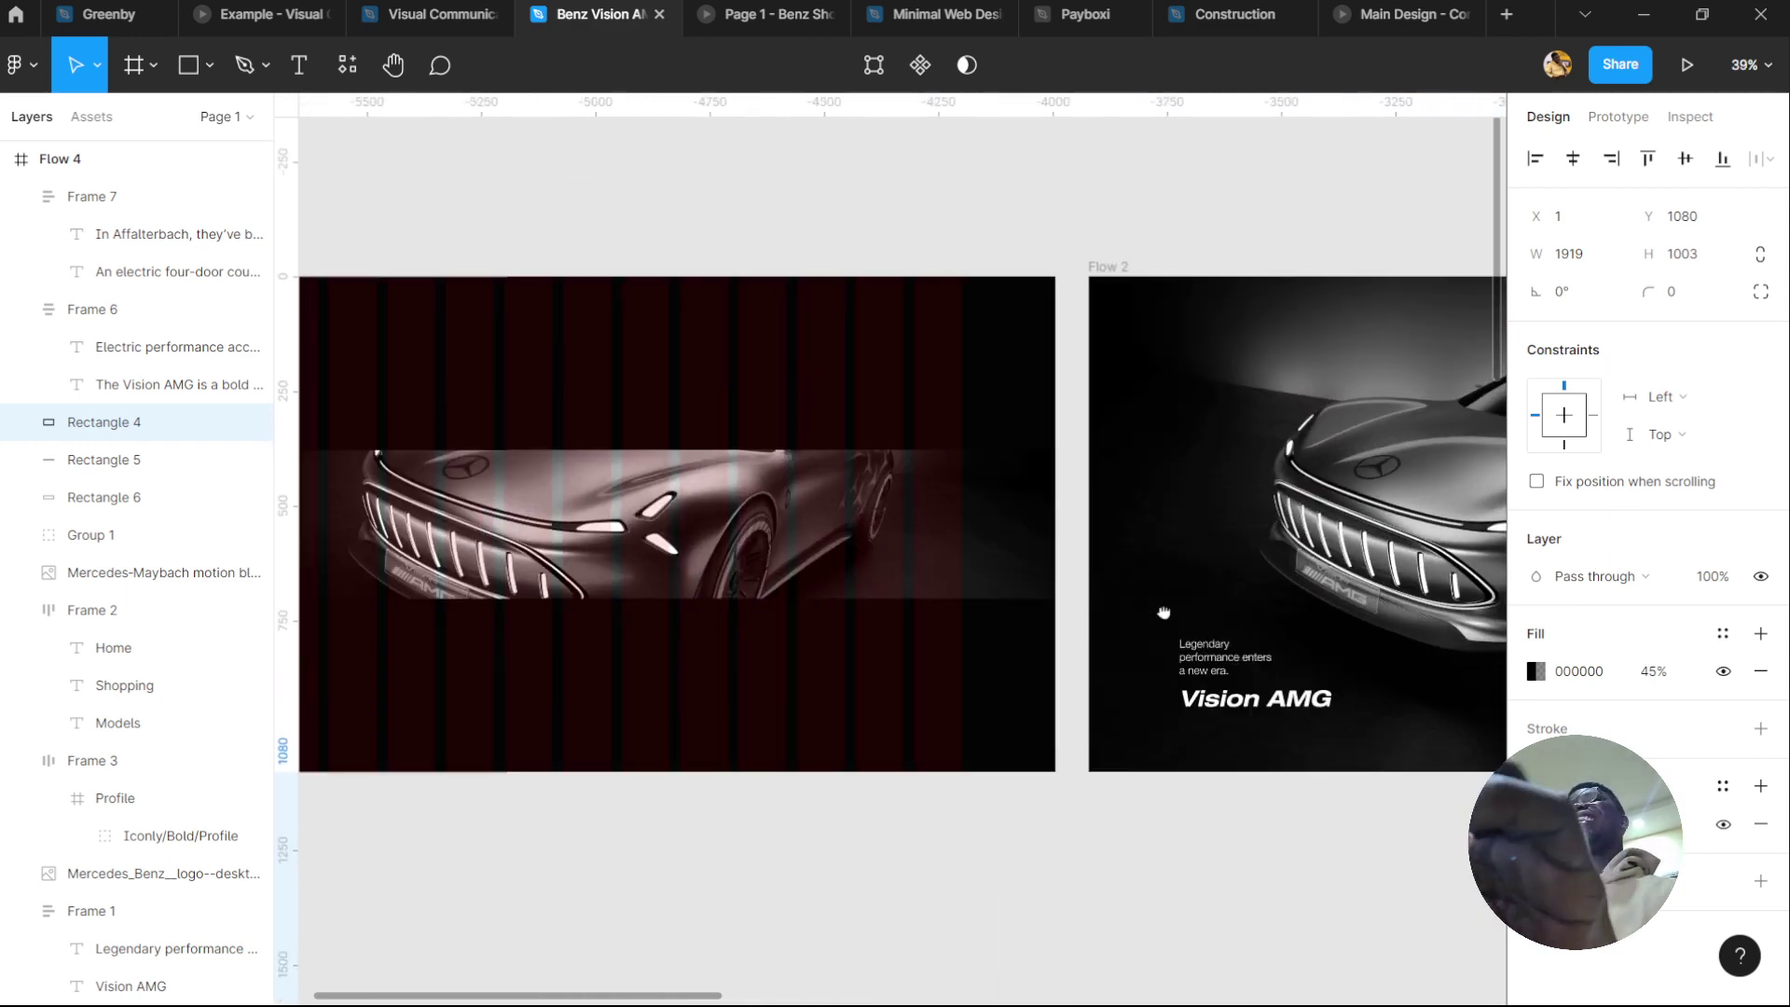
scroll(1072, 610, left, 3)
click(494, 275)
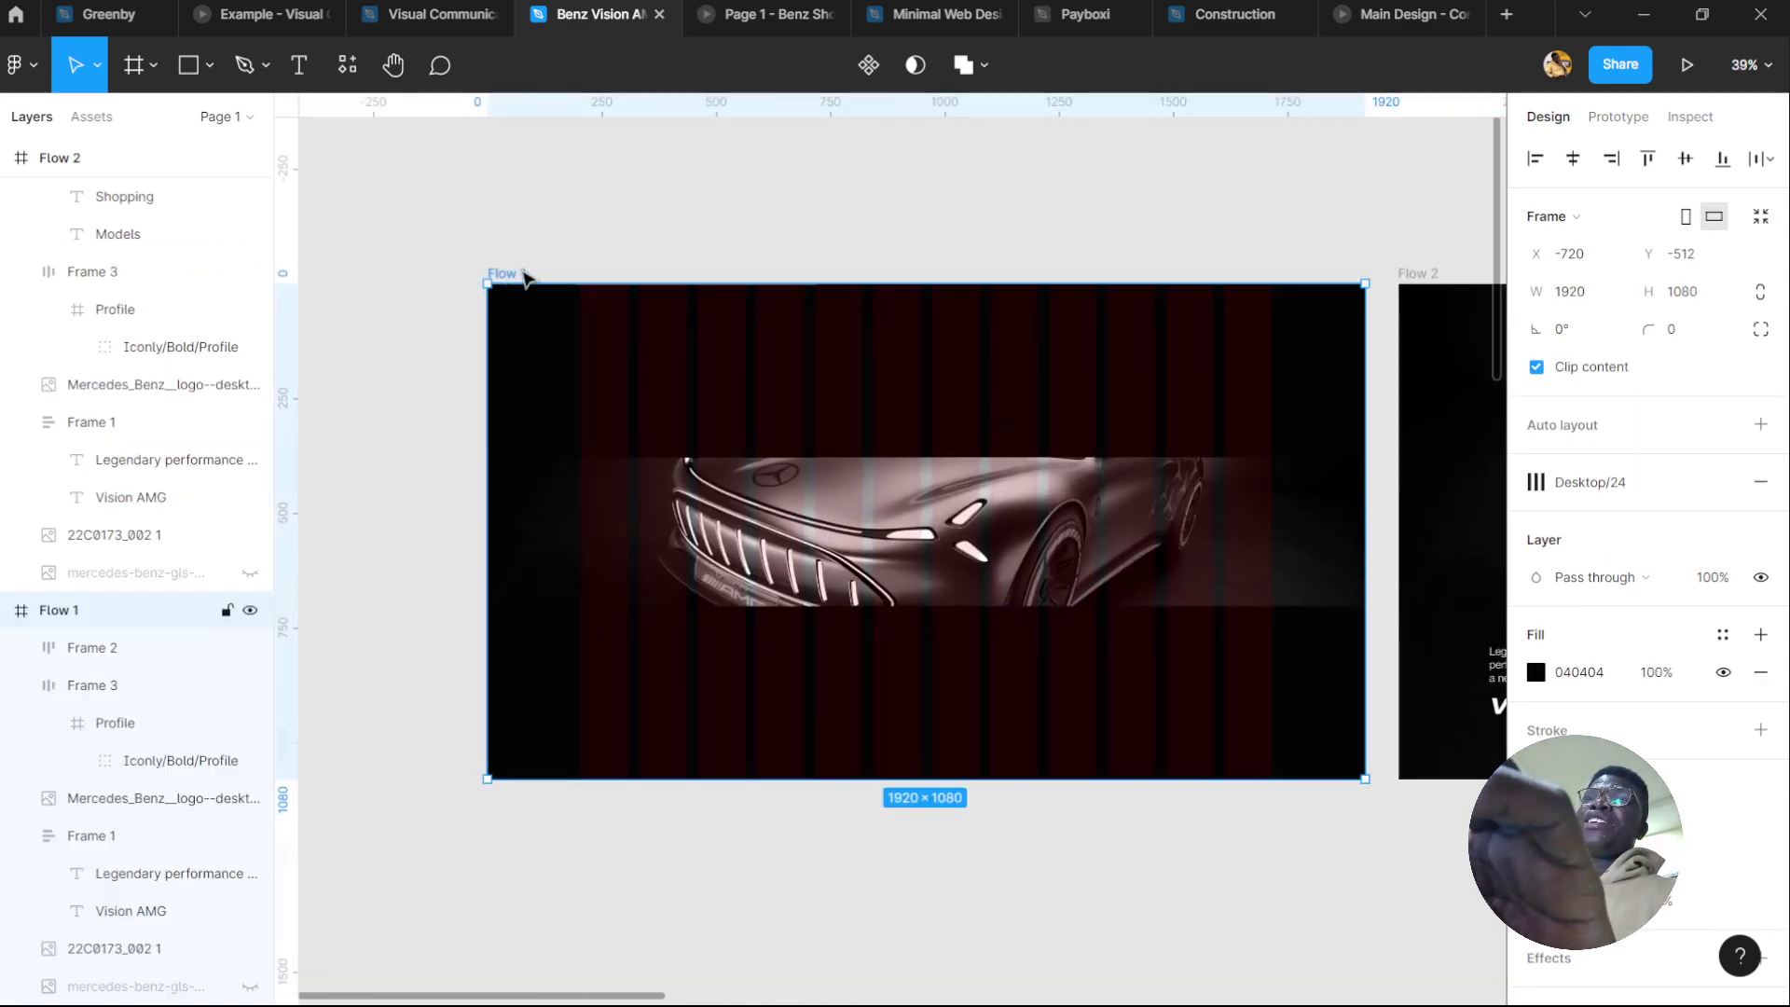
Select the Flow 2 frame, compare it with Flow 3 and examine the Affalterbach text section in Flow 4
scroll(545, 280, right, 5)
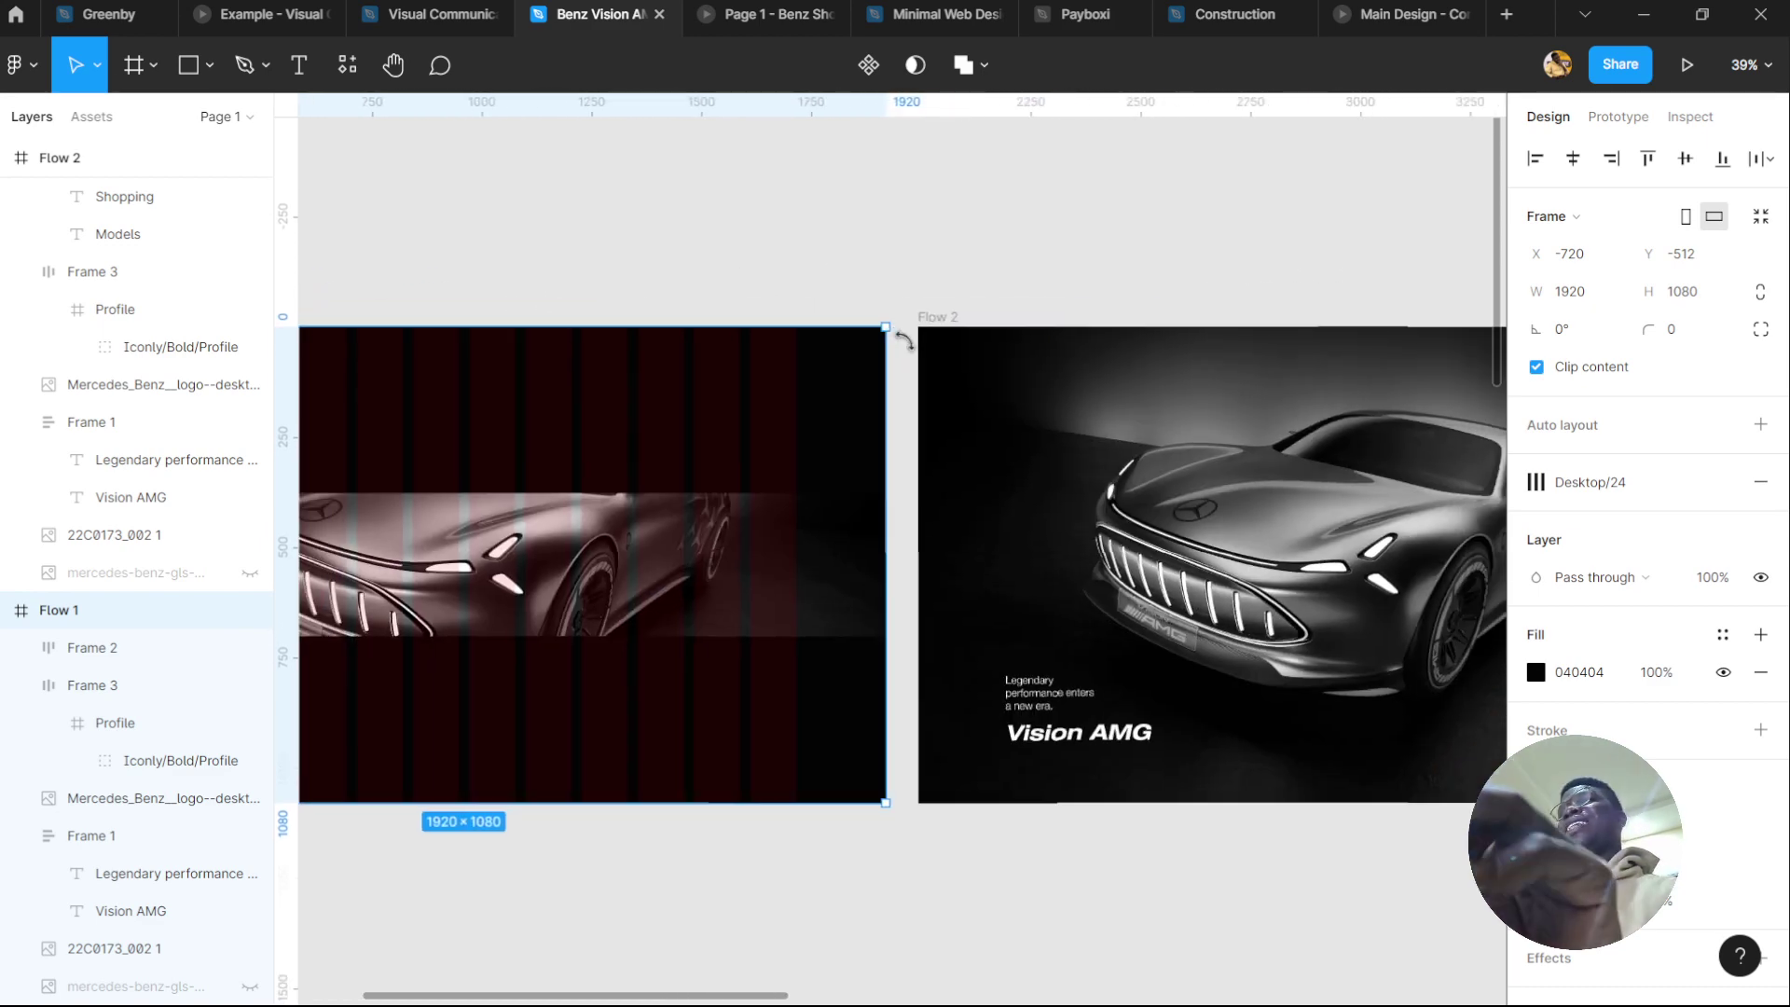
scroll(923, 359, down, 3)
click(1001, 423)
drag(1450, 485, 797, 496)
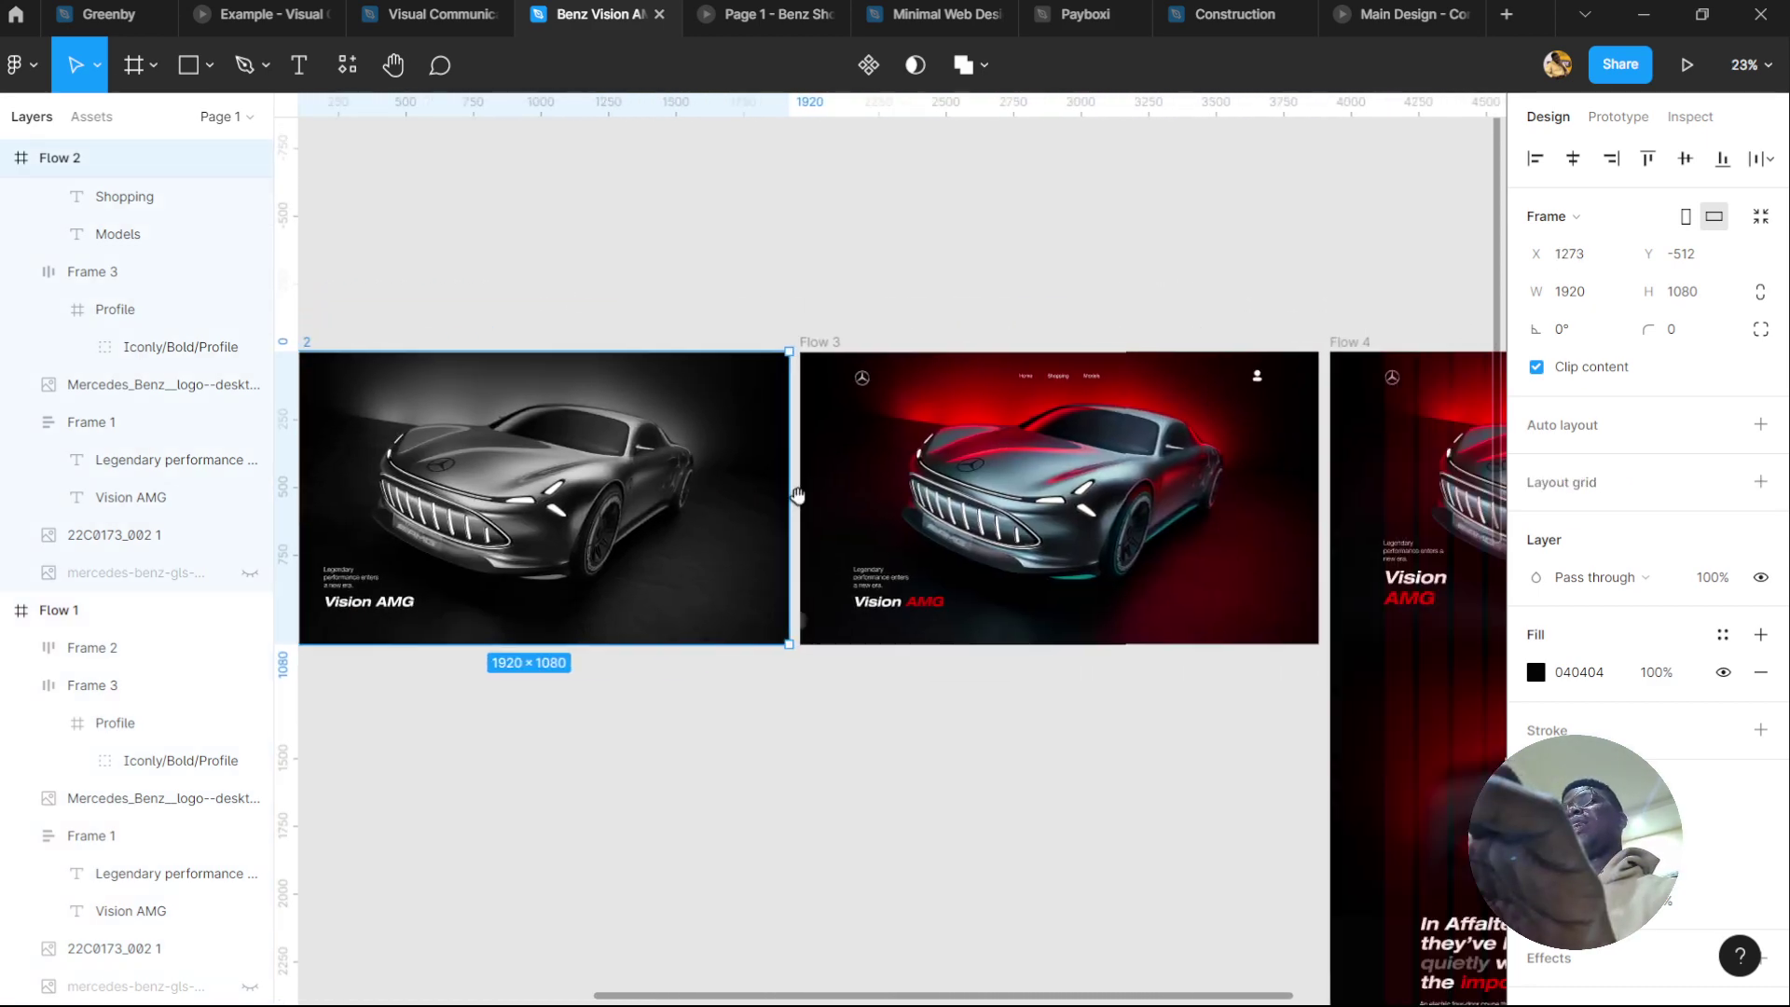
scroll(797, 494, right, 5)
scroll(839, 419, down, 5)
scroll(813, 529, up, 6)
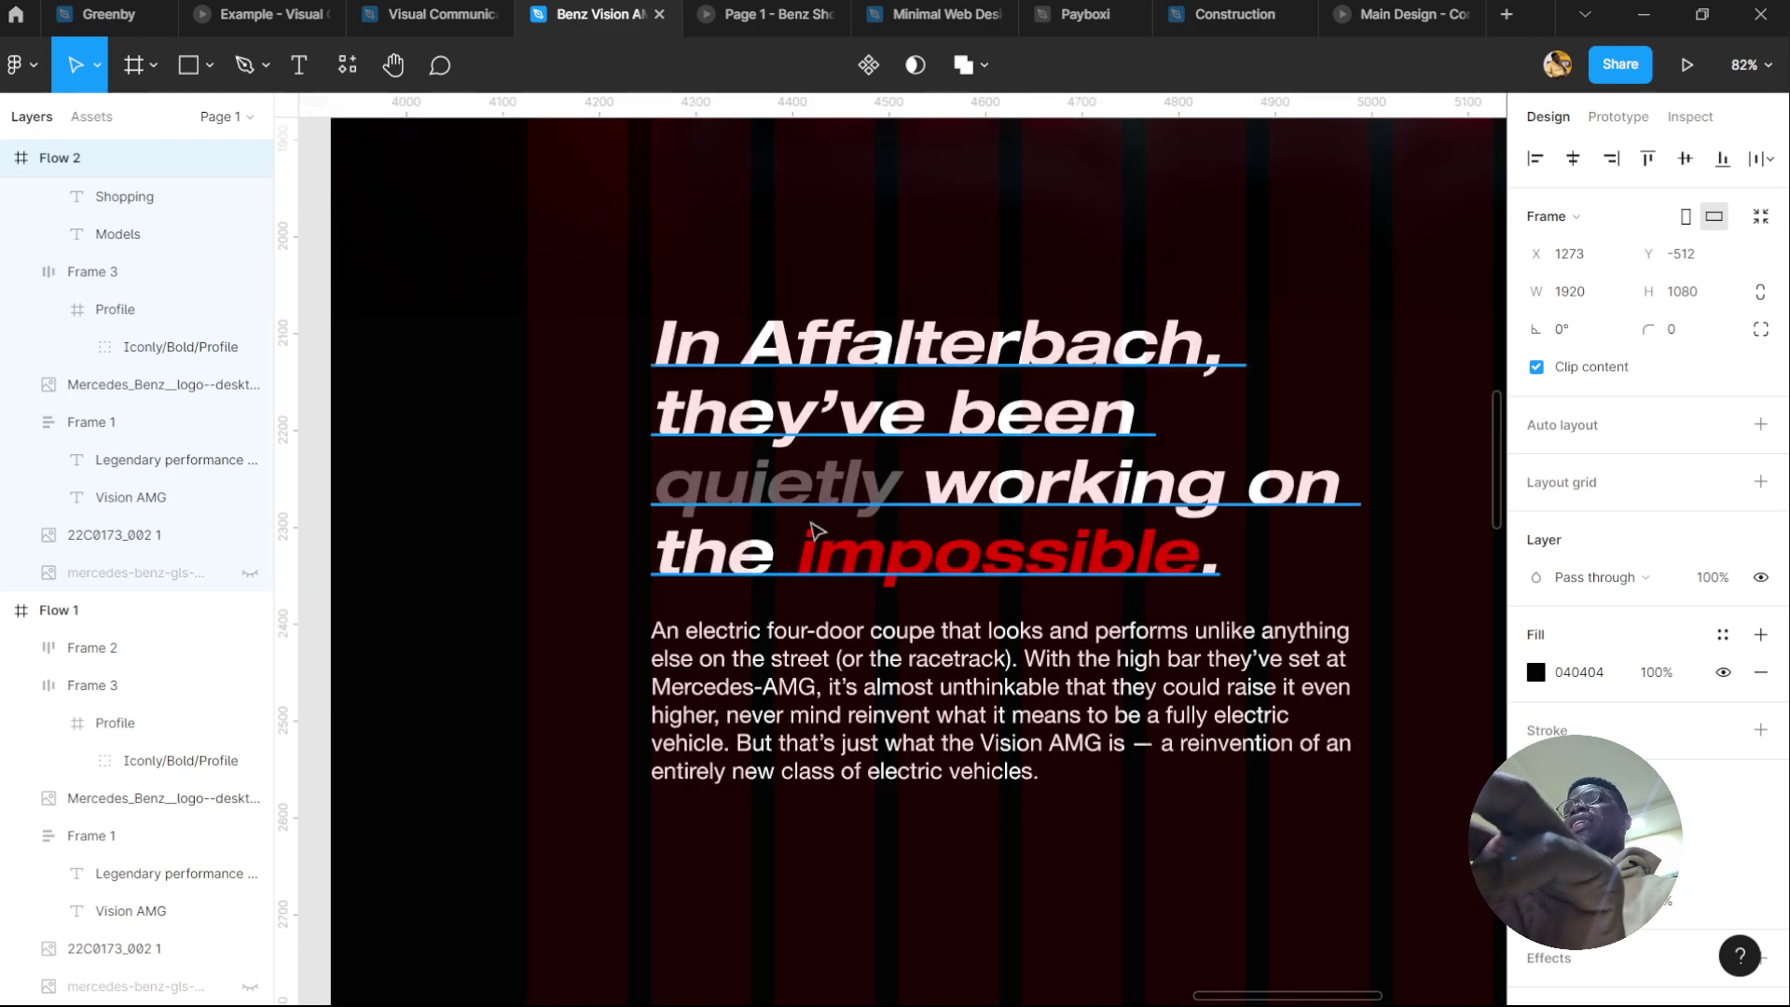
scroll(813, 532, down, 3)
scroll(979, 737, right, 2)
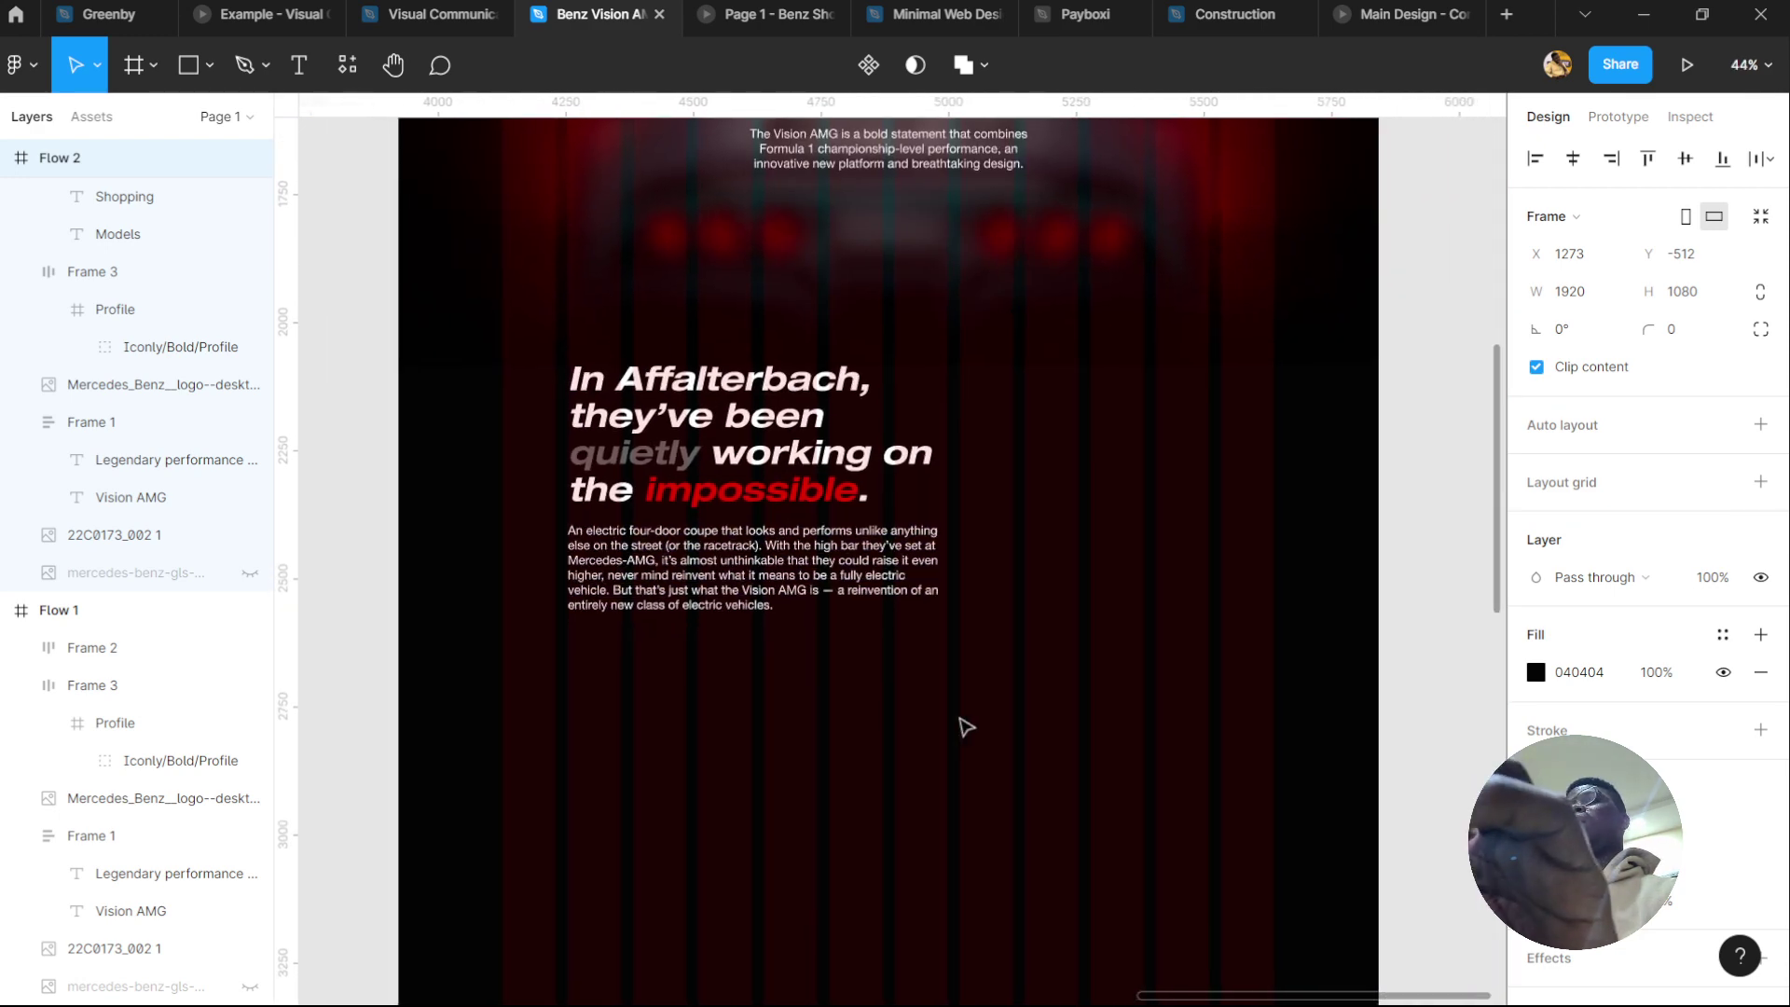
Select the Flow 4 frame, review the whole page in the prototype presentation and return to the design file
click(966, 726)
click(1687, 64)
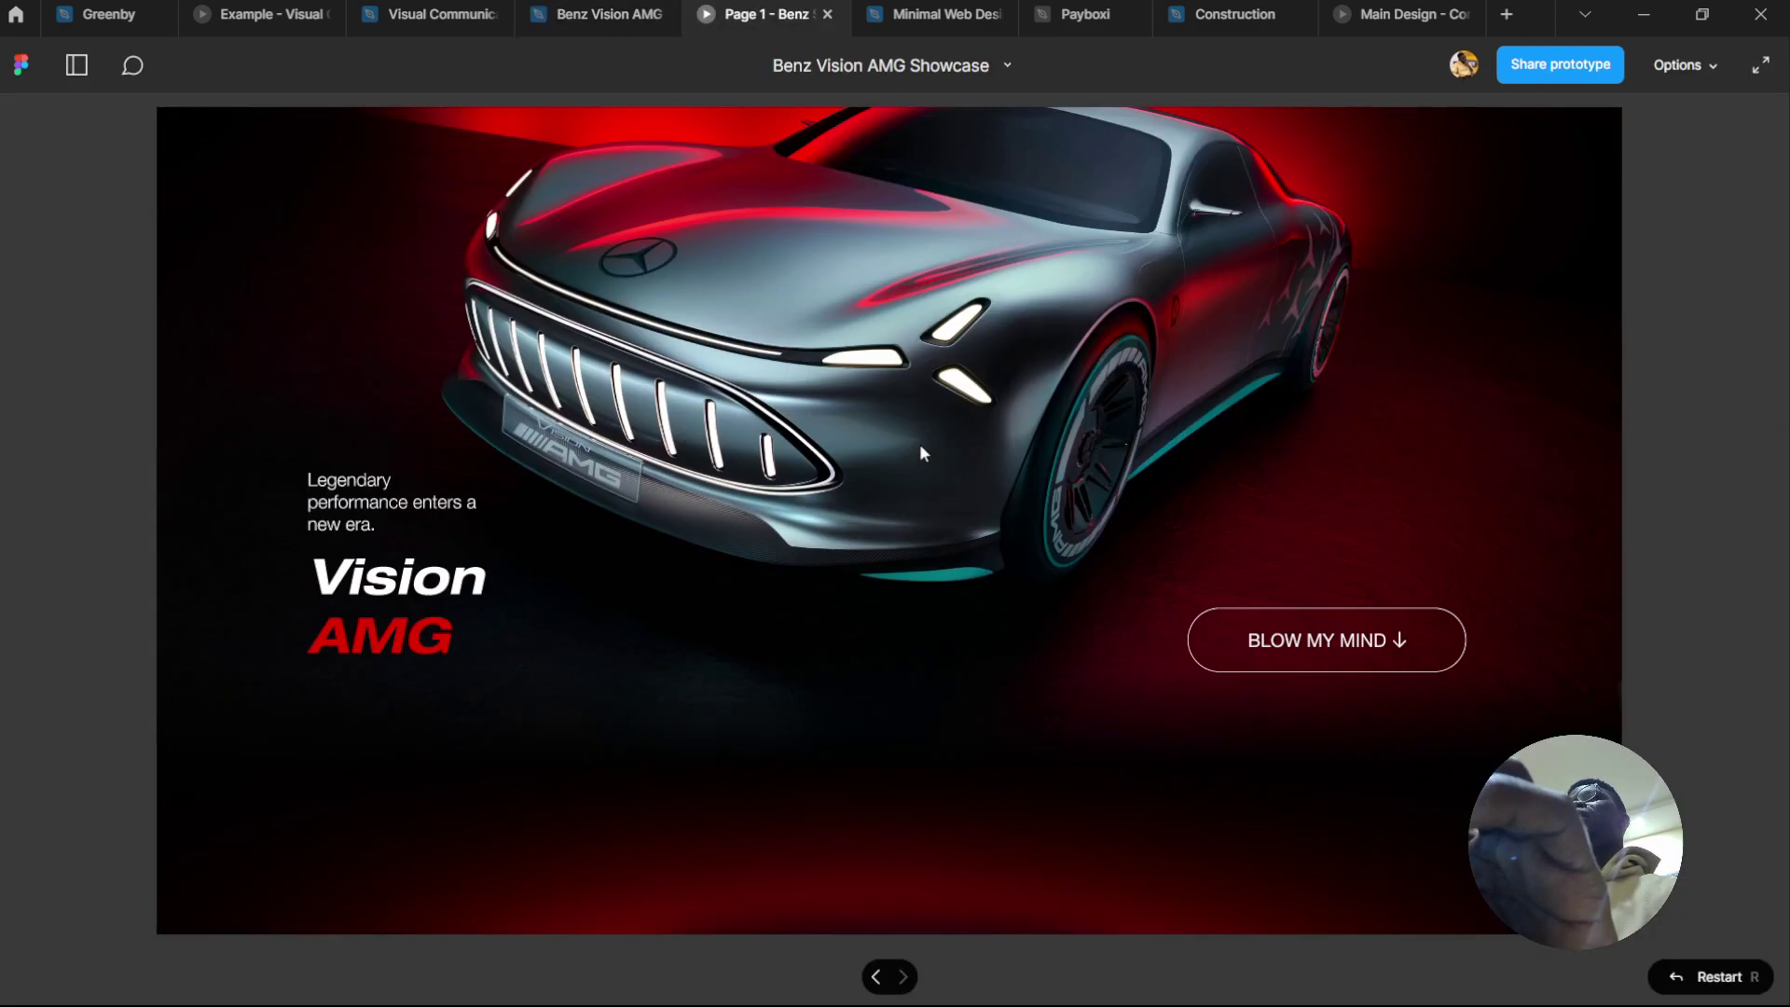
scroll(921, 447, up, 2)
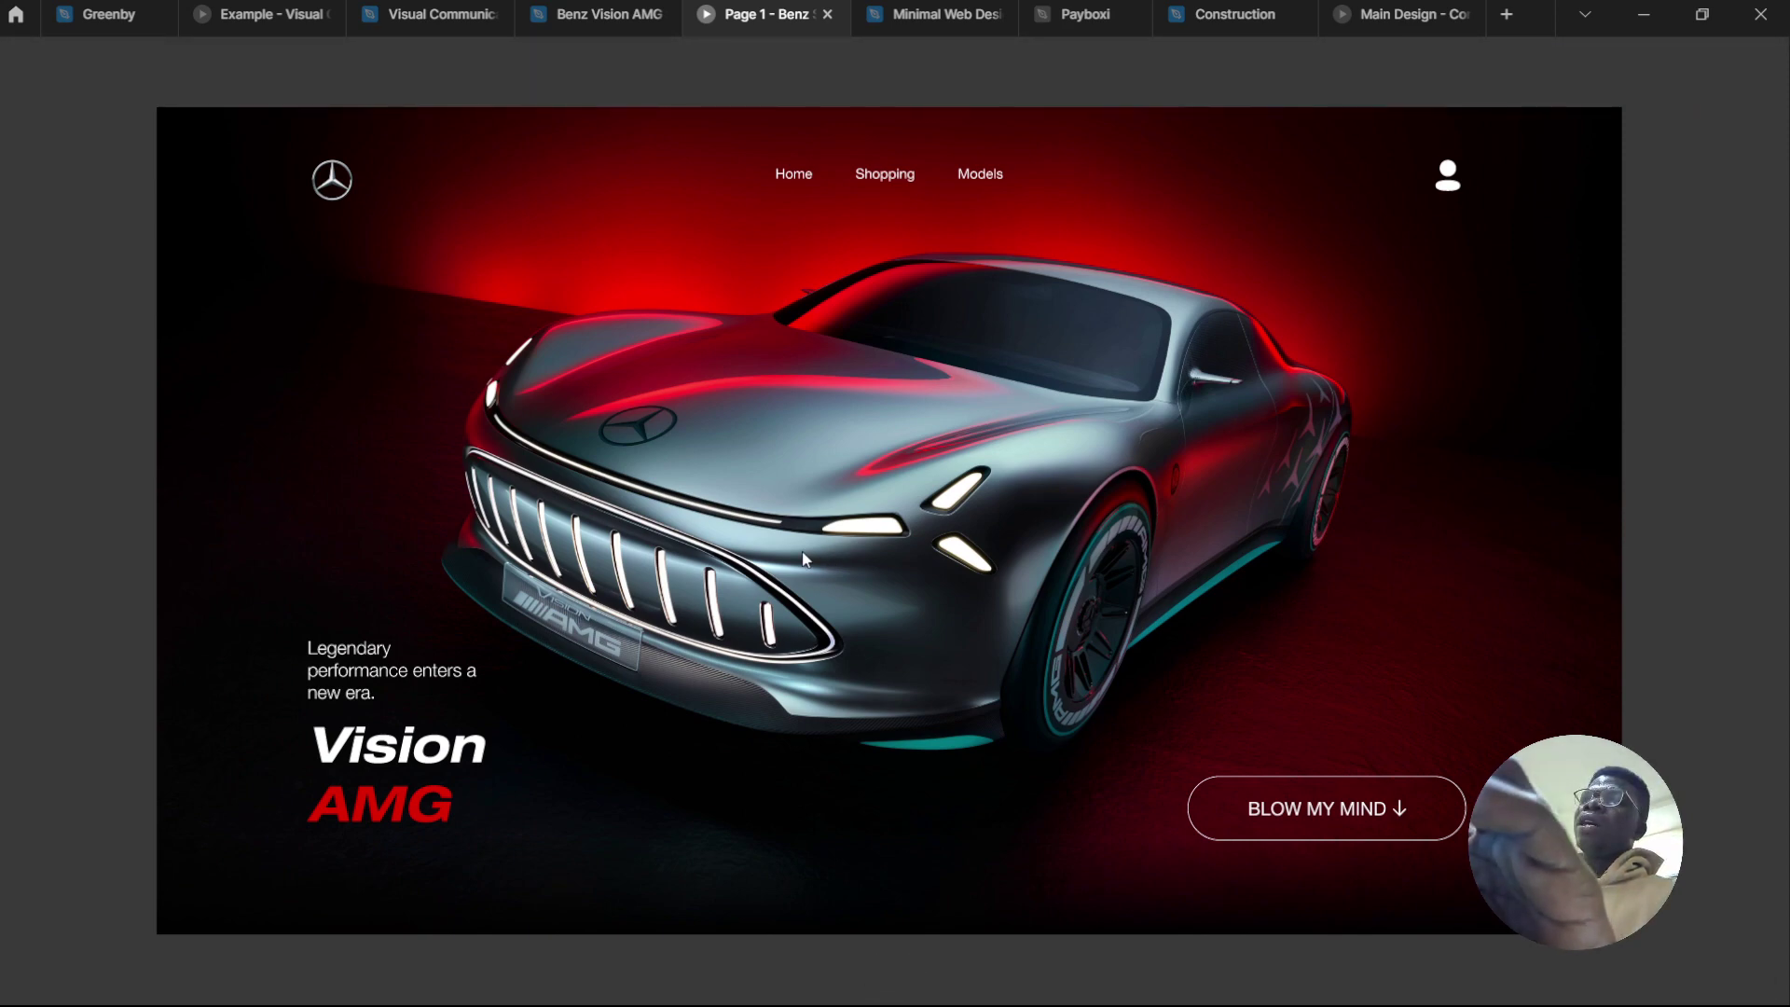
scroll(804, 557, down, 10)
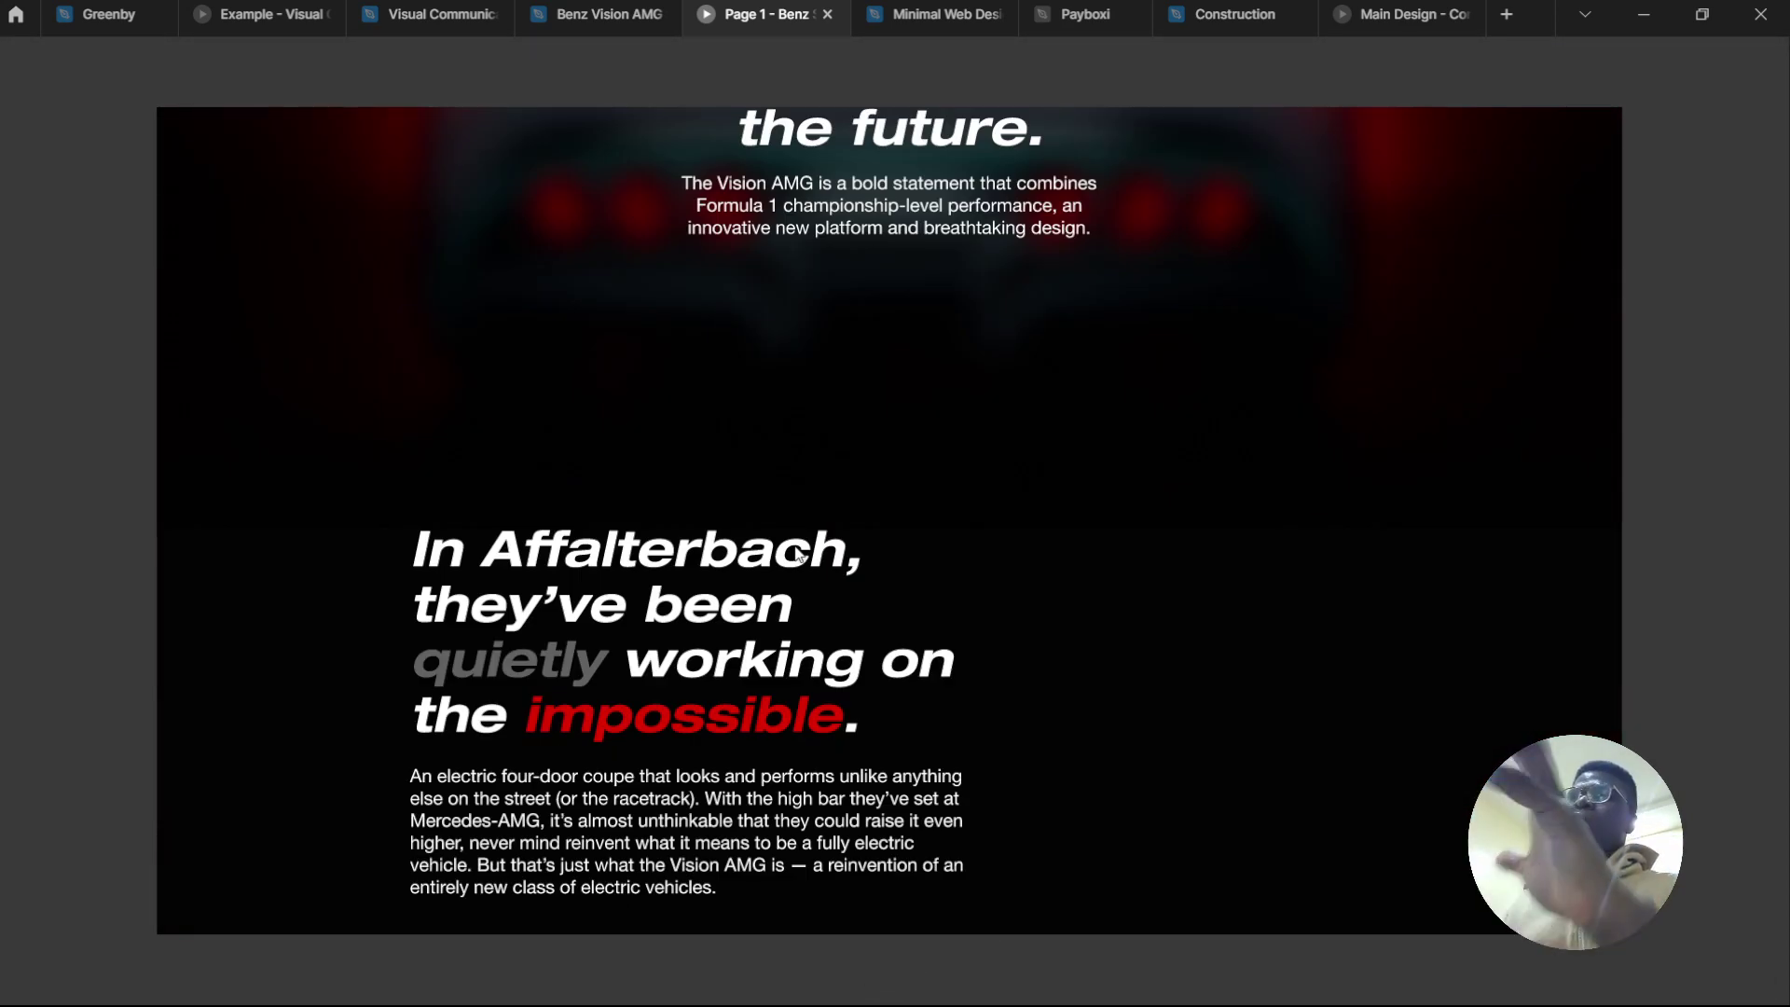
scroll(800, 554, up, 10)
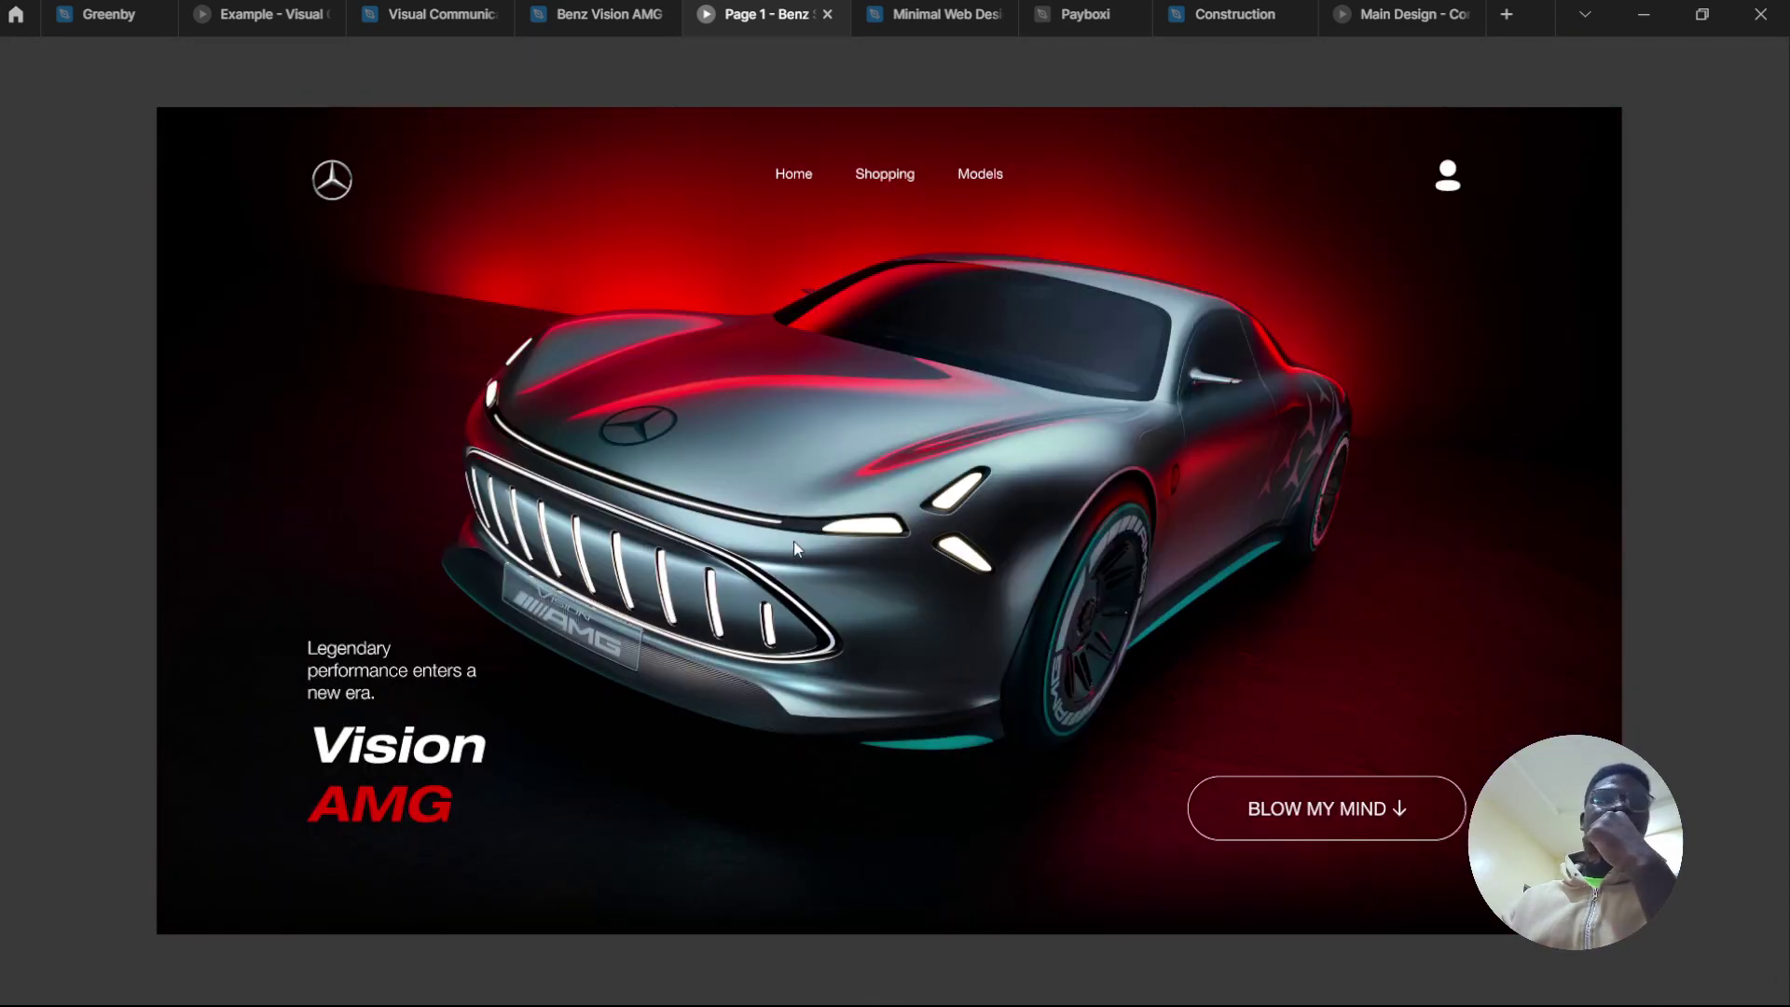
scroll(799, 532, up, 2)
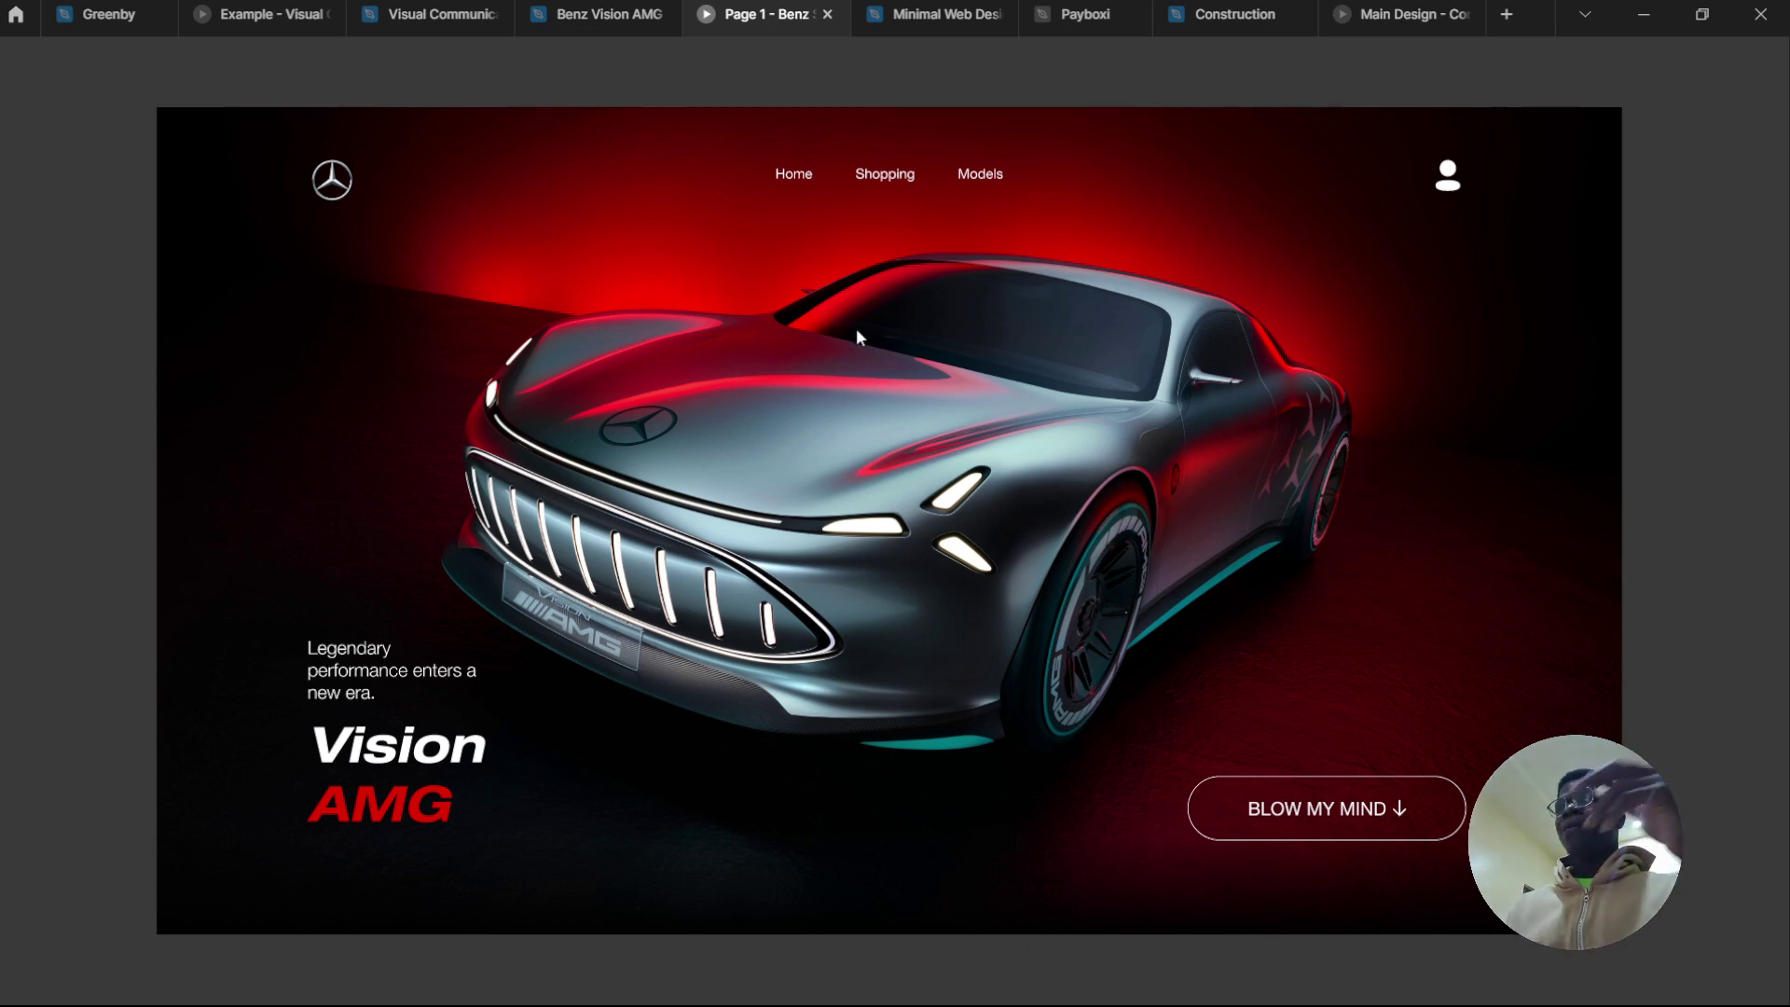
click(596, 14)
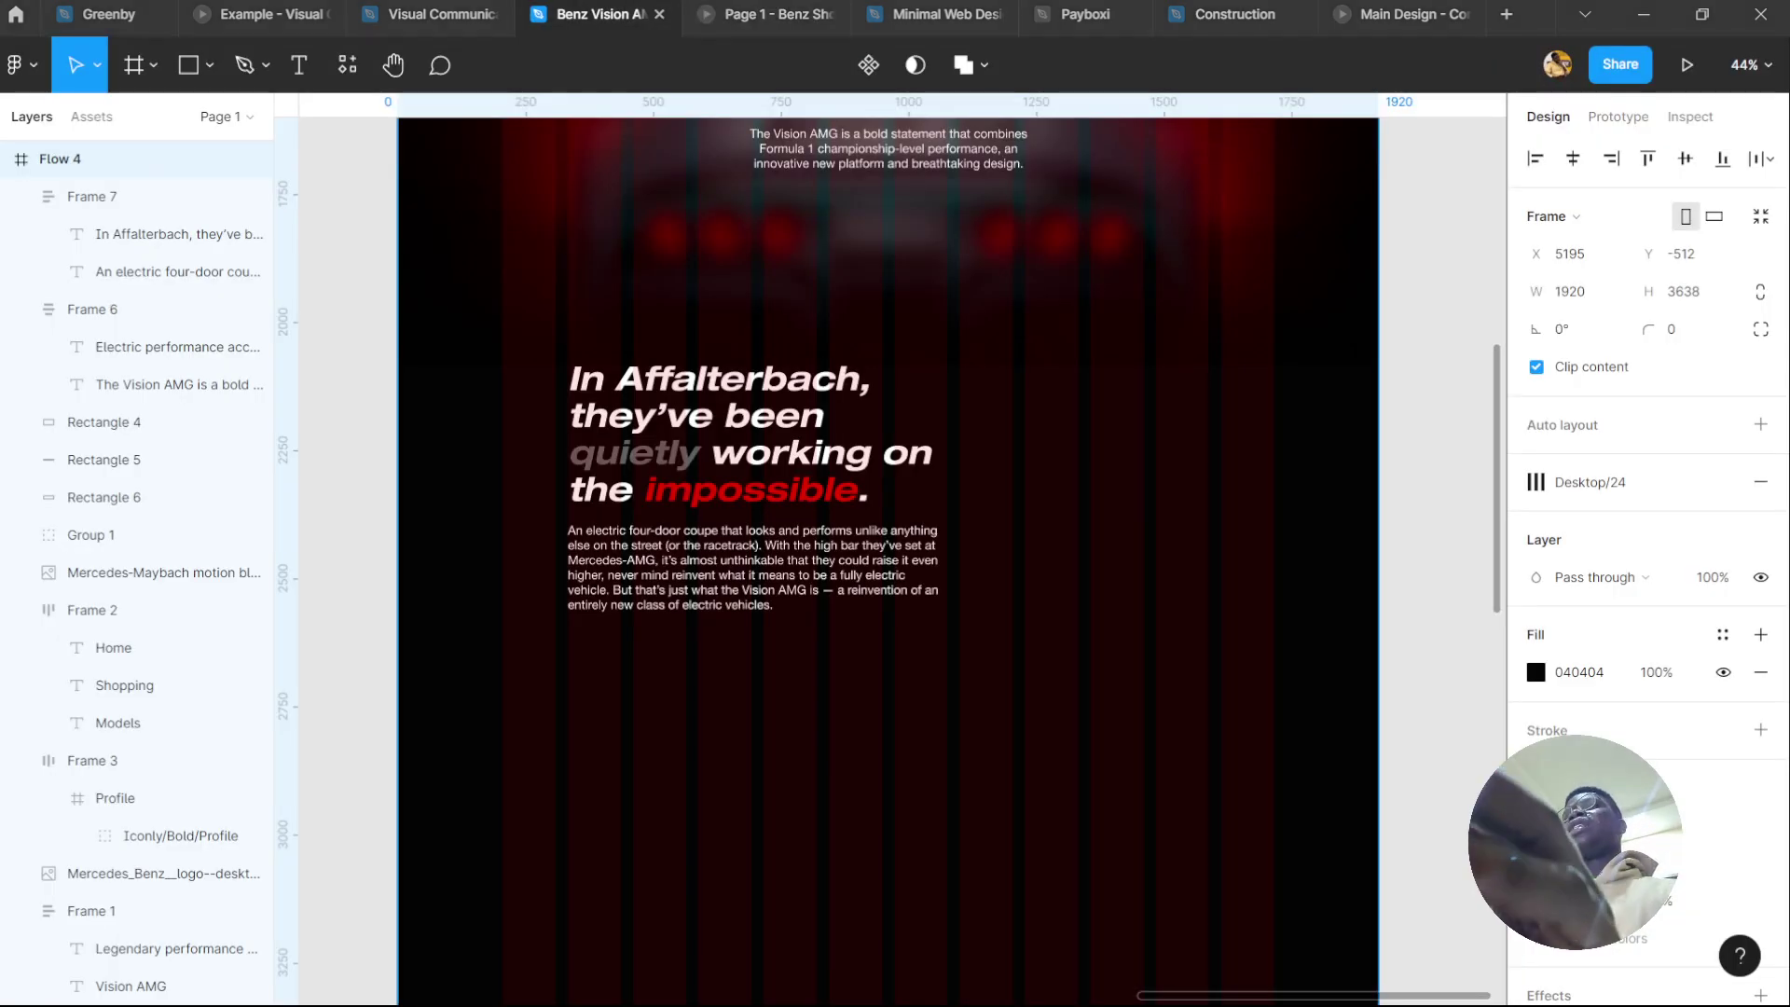